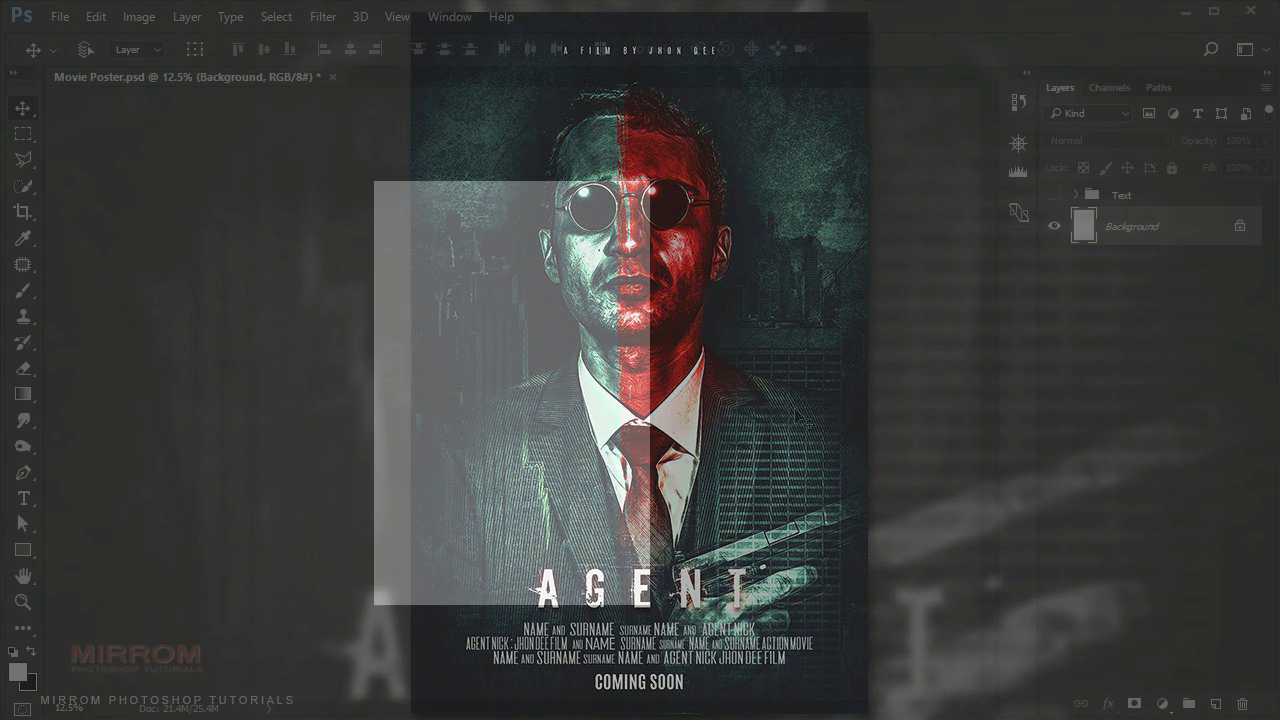
- Check the poster's image size in inches at 200 resolution without changing anything
key("ctrl+plus")
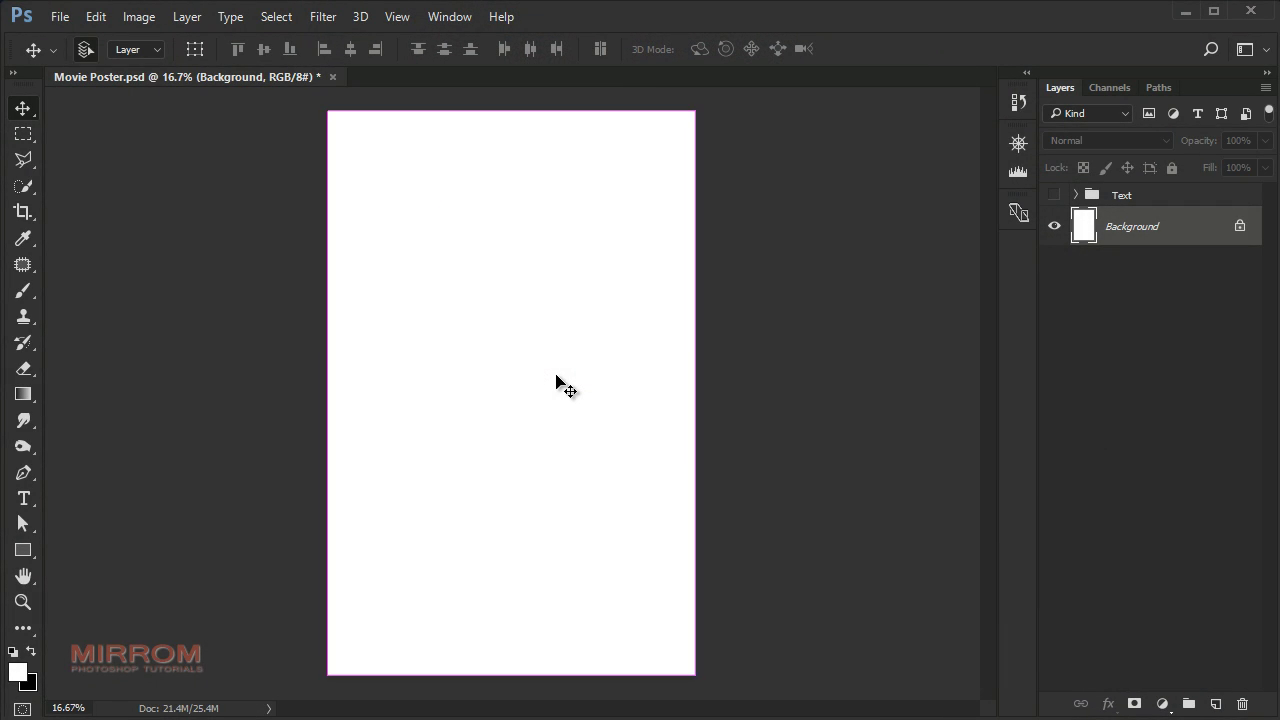
key("ctrl+alt+i")
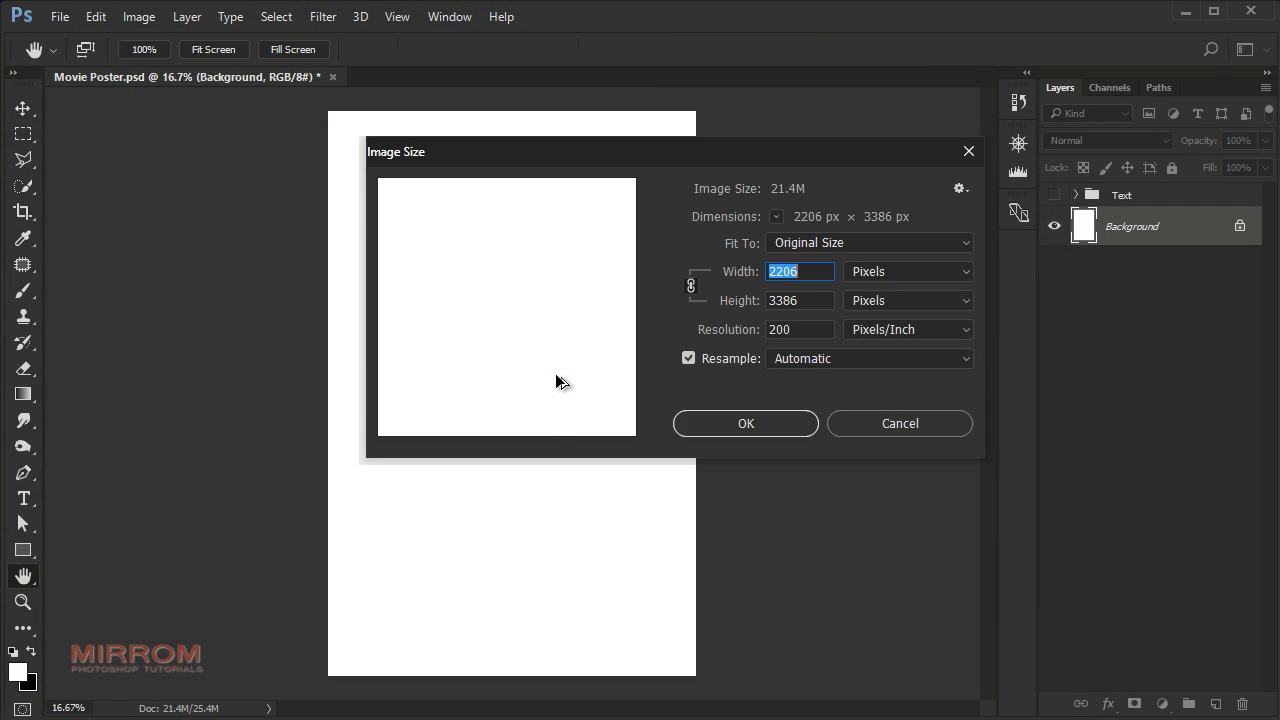
left_click(875, 271)
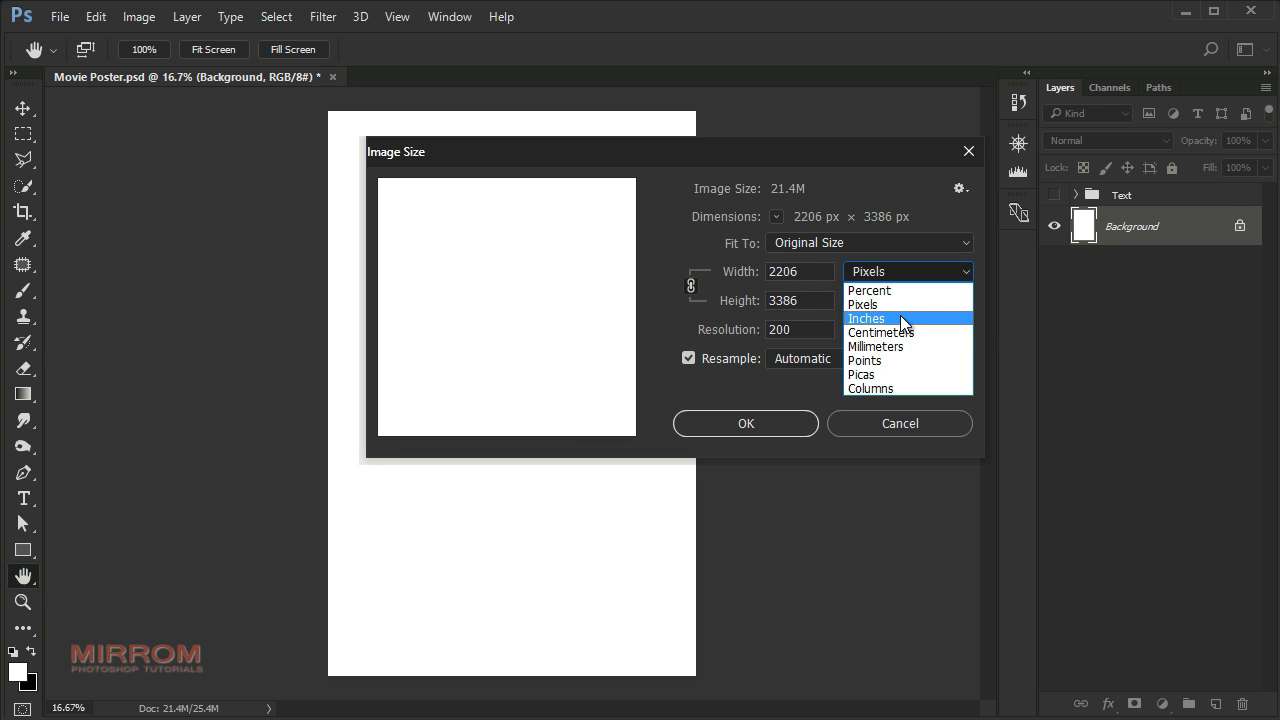
left_click(885, 317)
left_click(742, 333)
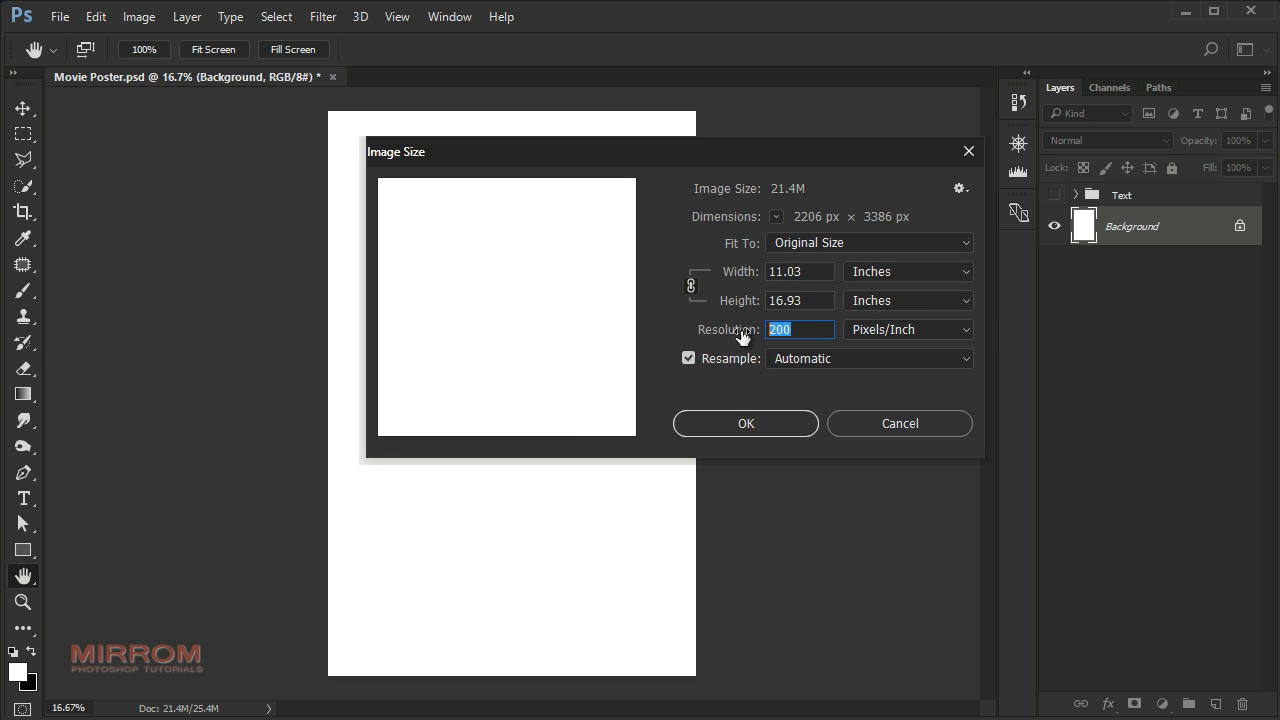
left_click(830, 423)
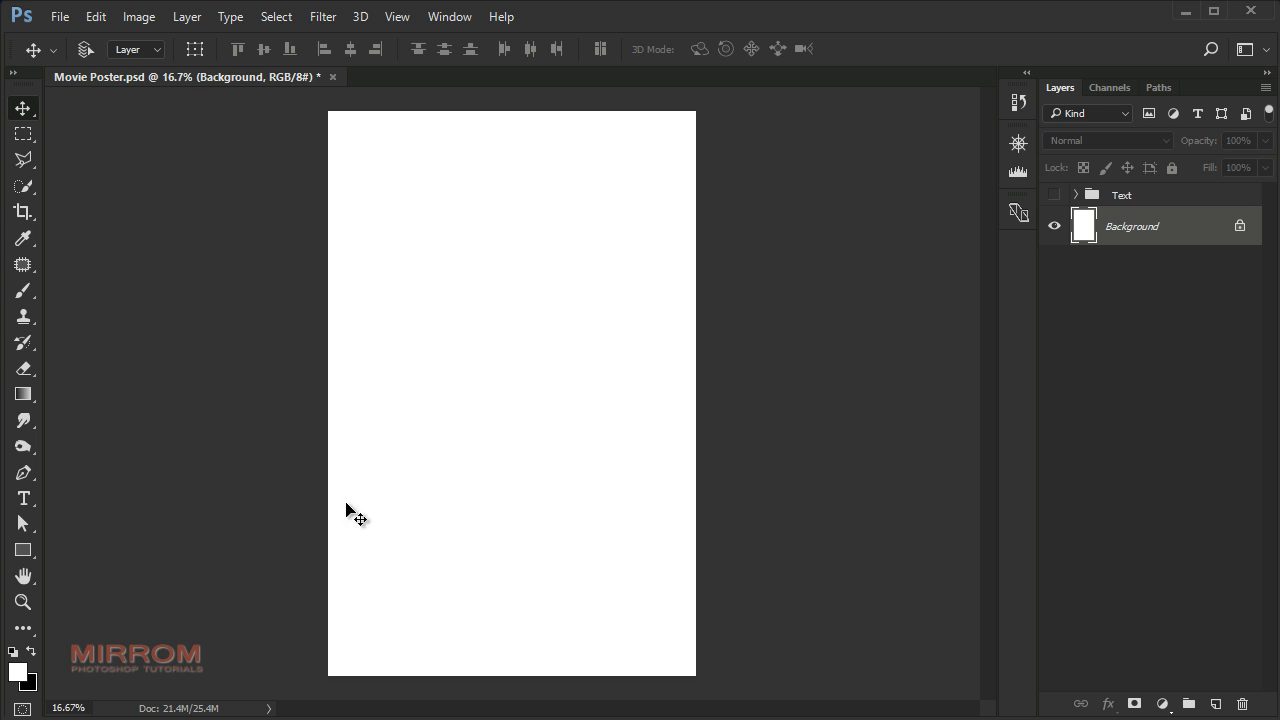
- Fill the Background layer with solid black
left_click(38, 654)
left_click(38, 654)
left_click(38, 654)
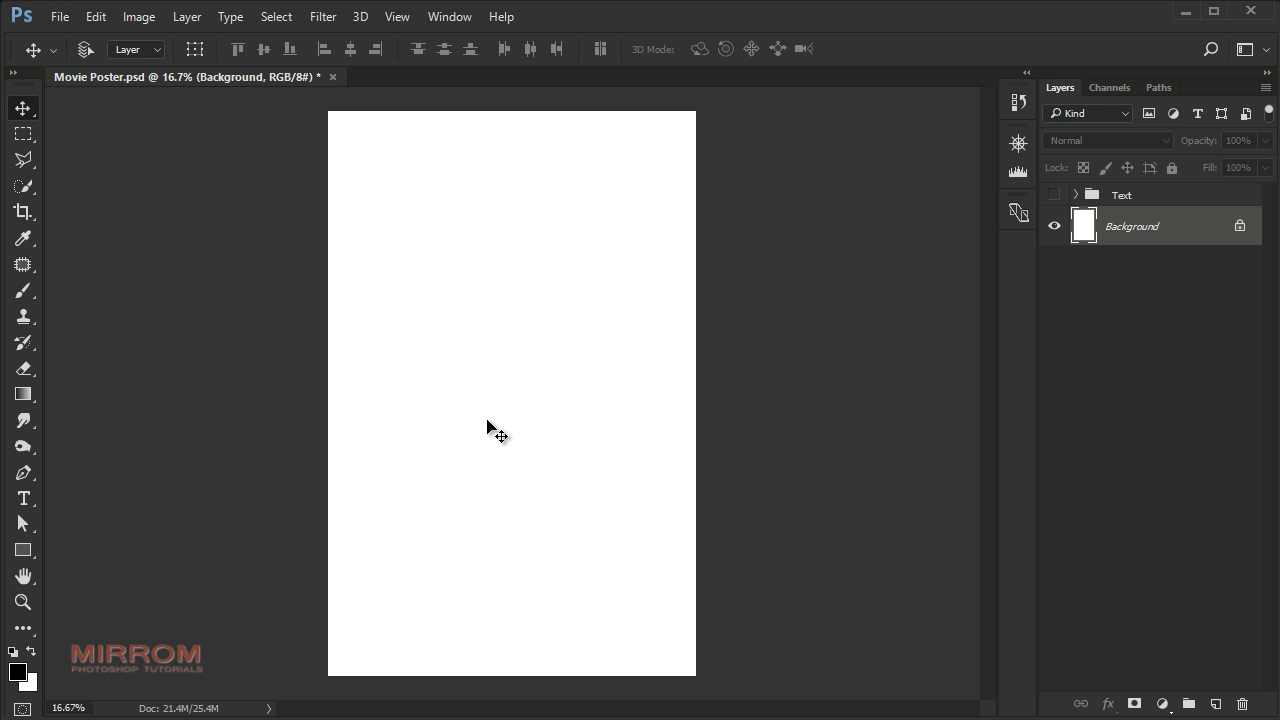
key("alt+BackSpace")
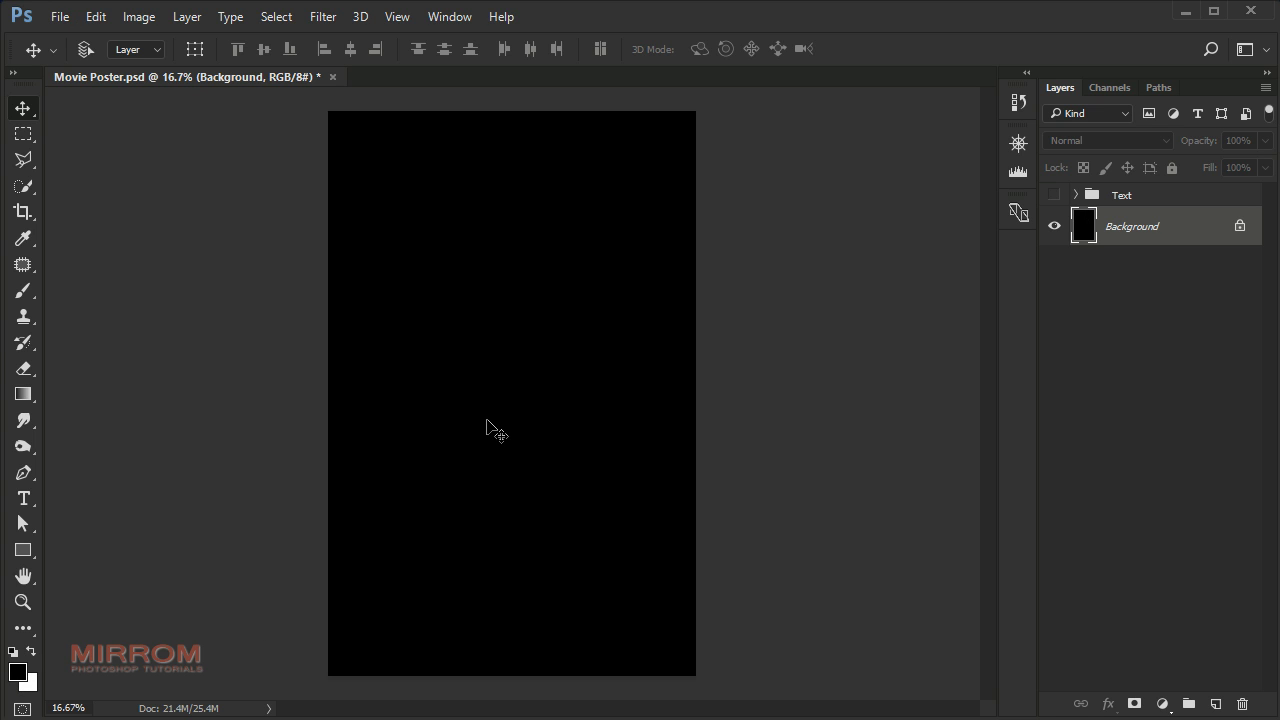
- Show the Text group and confirm the AGENT title uses the Downcome font
left_click(1054, 195)
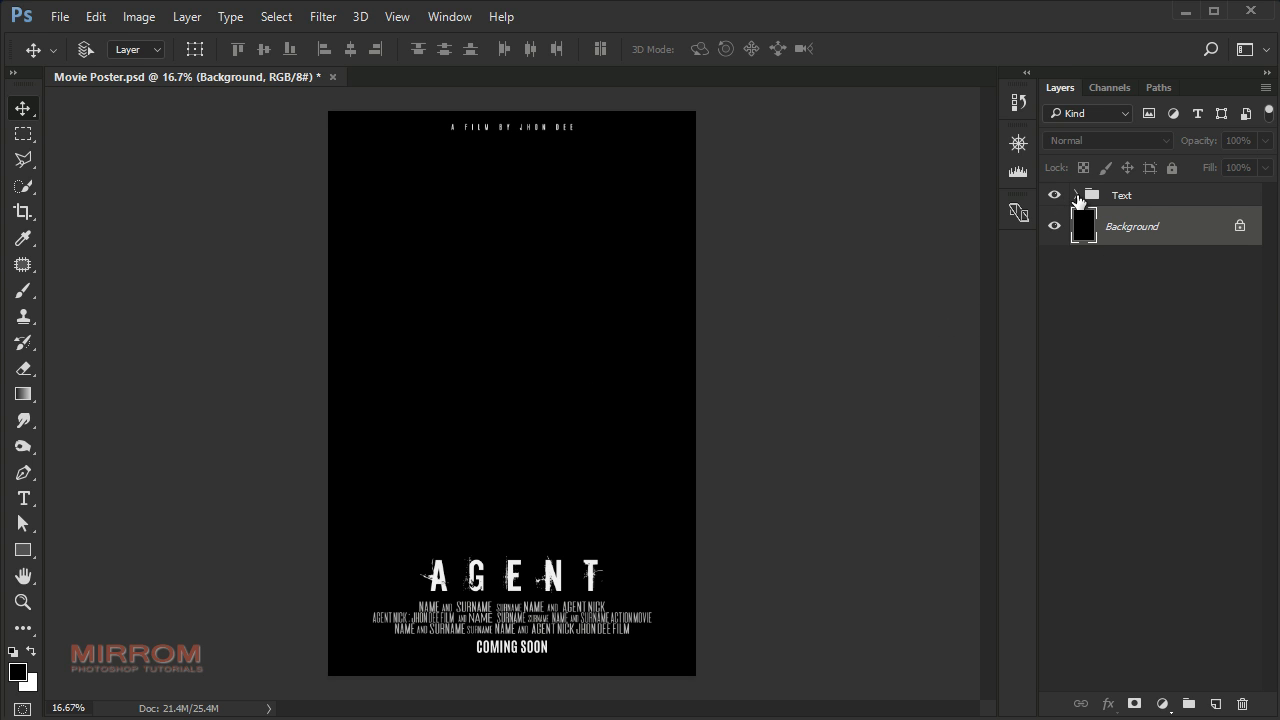
left_click(1075, 195)
left_click(1099, 305)
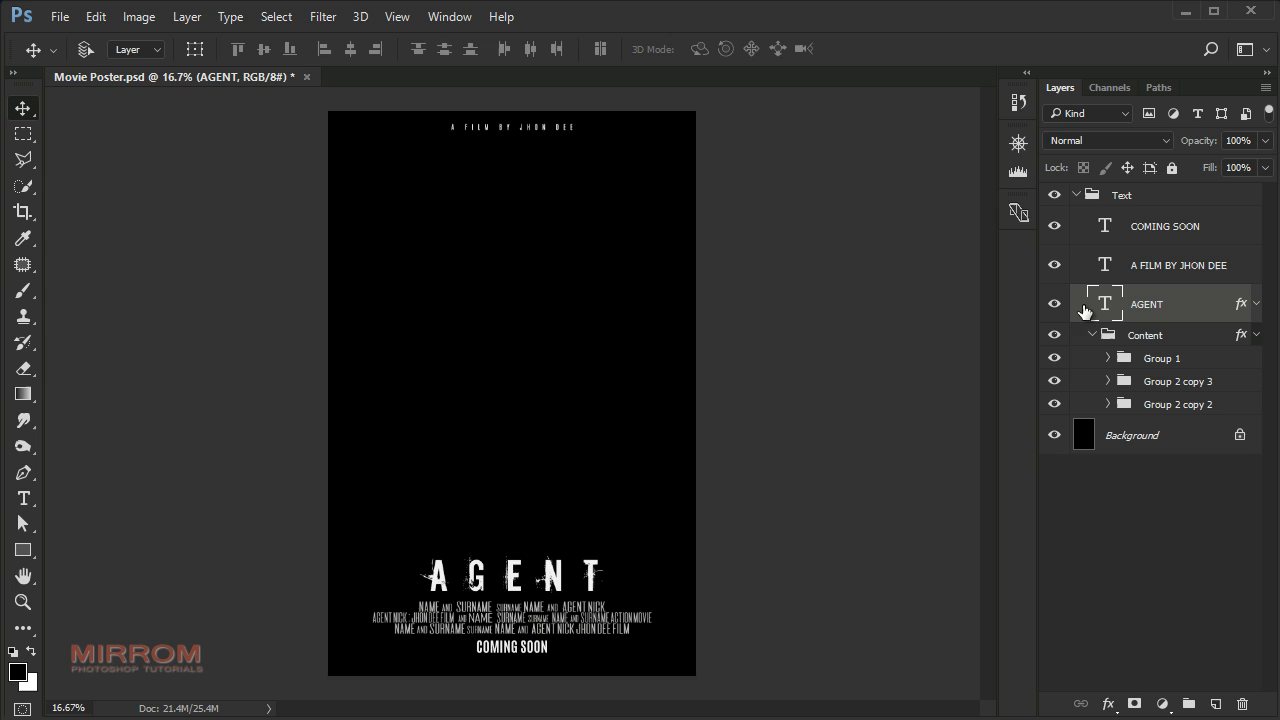
key("t")
left_click(784, 50)
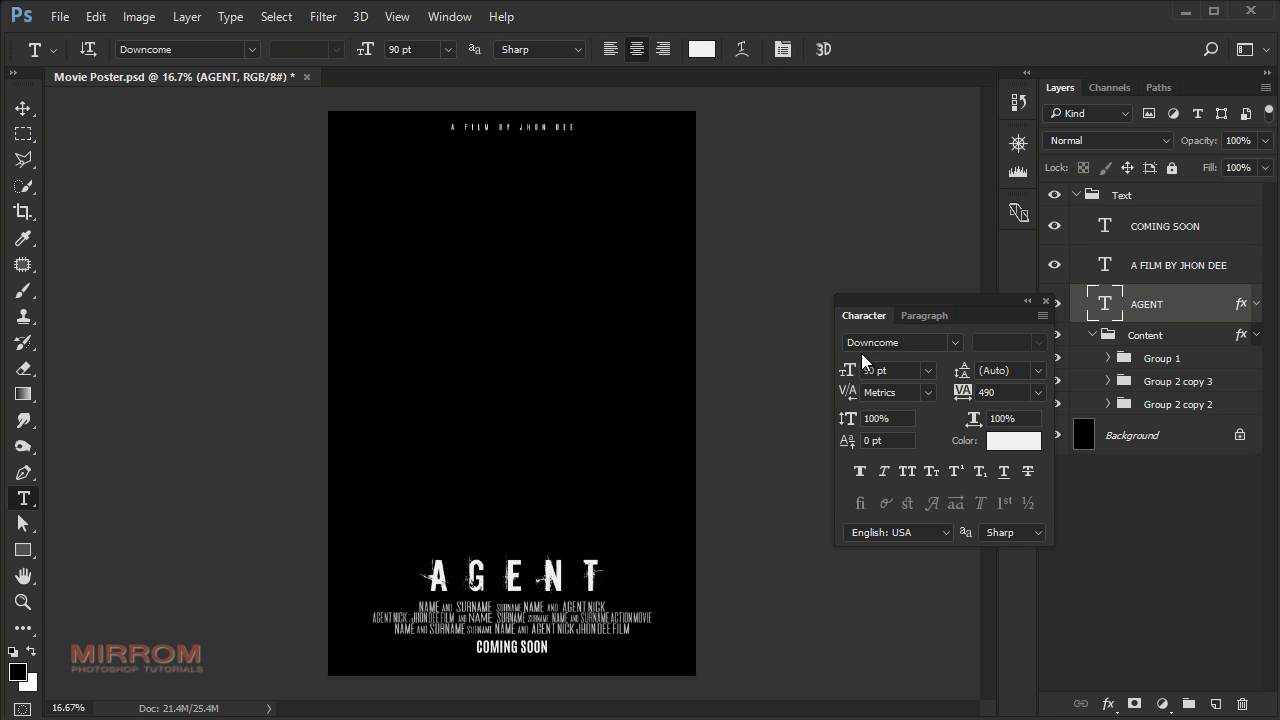
left_click(916, 342)
left_click(927, 342)
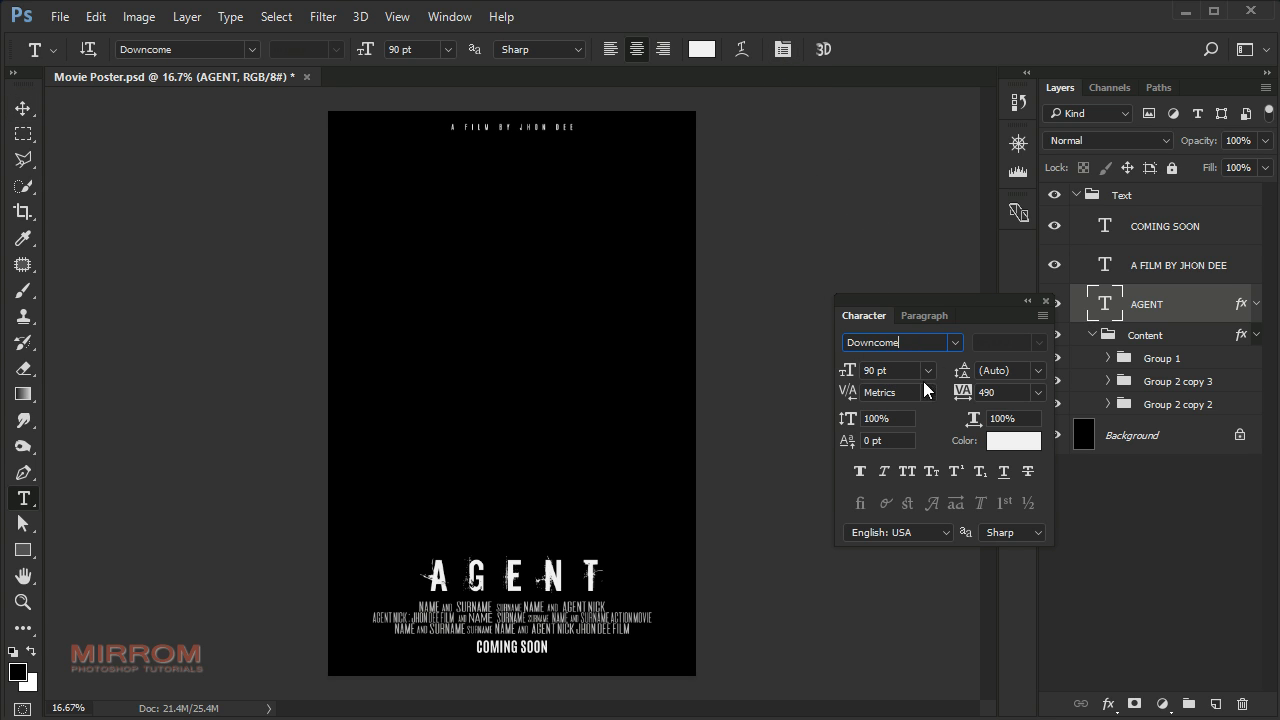
left_click(1046, 301)
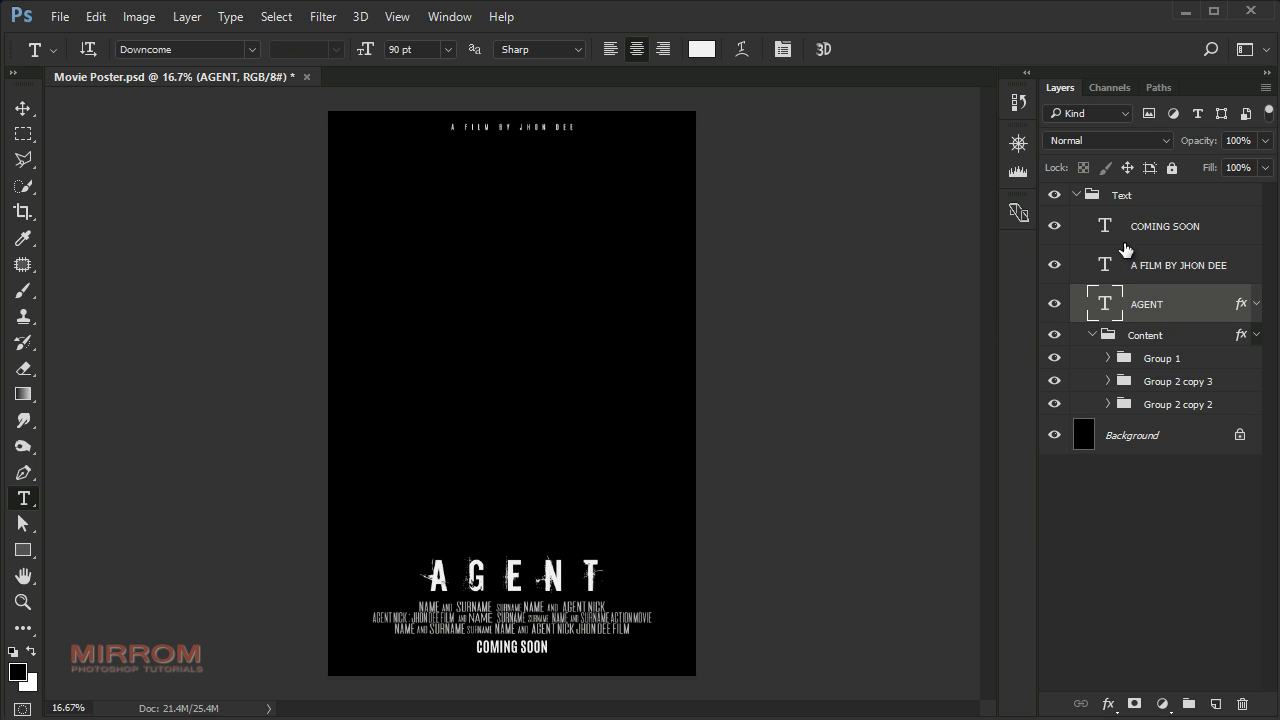
- Collapse the Text group and hide it again
left_click(1158, 200)
left_click(1077, 195)
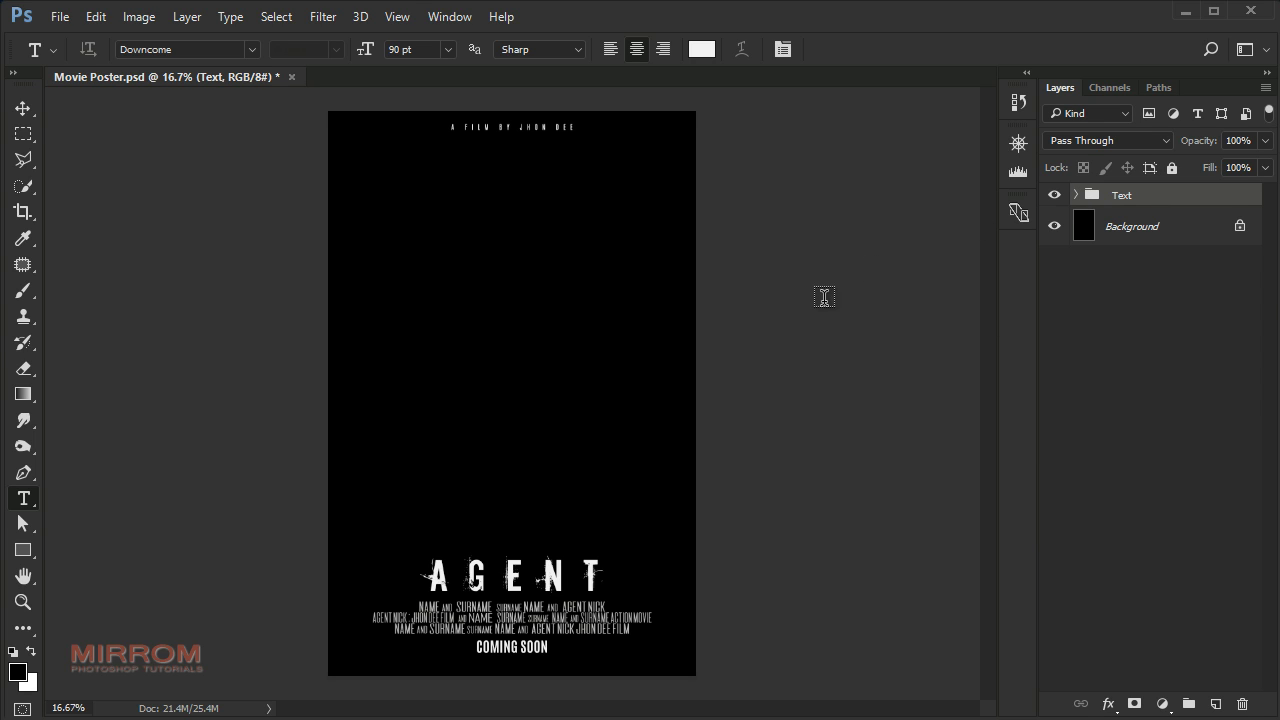
key("v")
left_click(1054, 195)
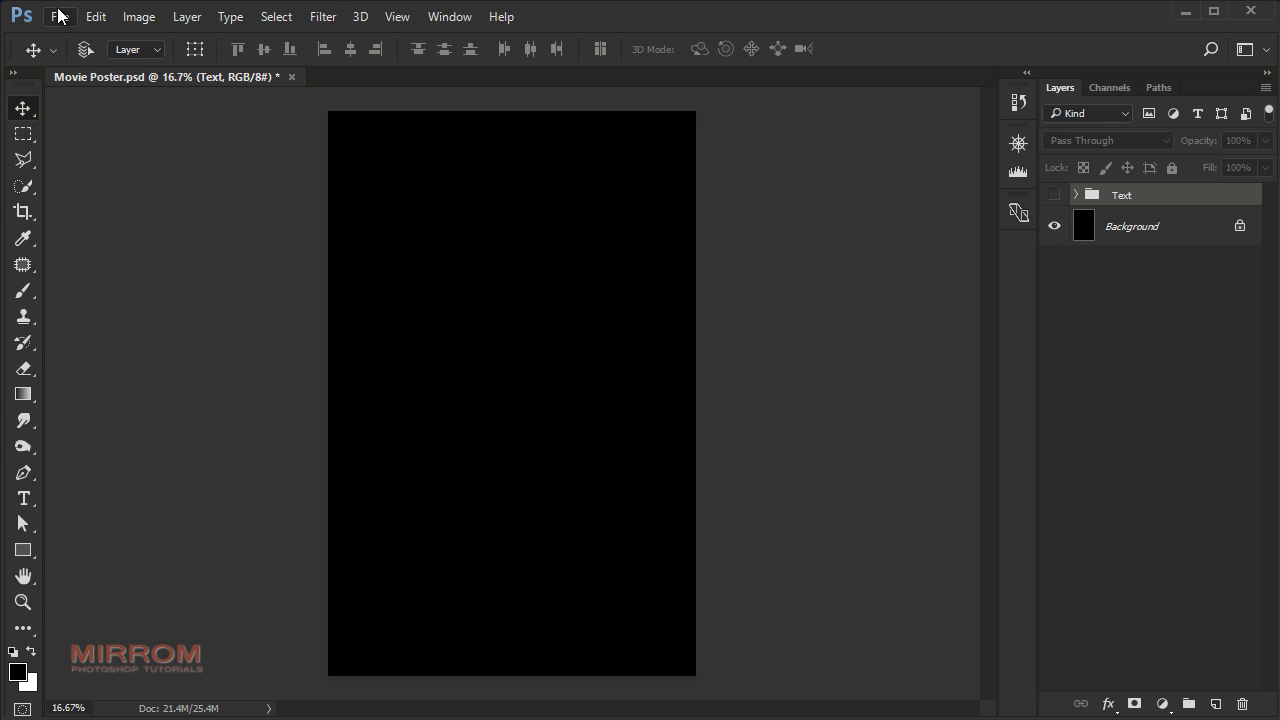
- Place the Model photo as embedded and enlarge it to about 380%
left_click(58, 15)
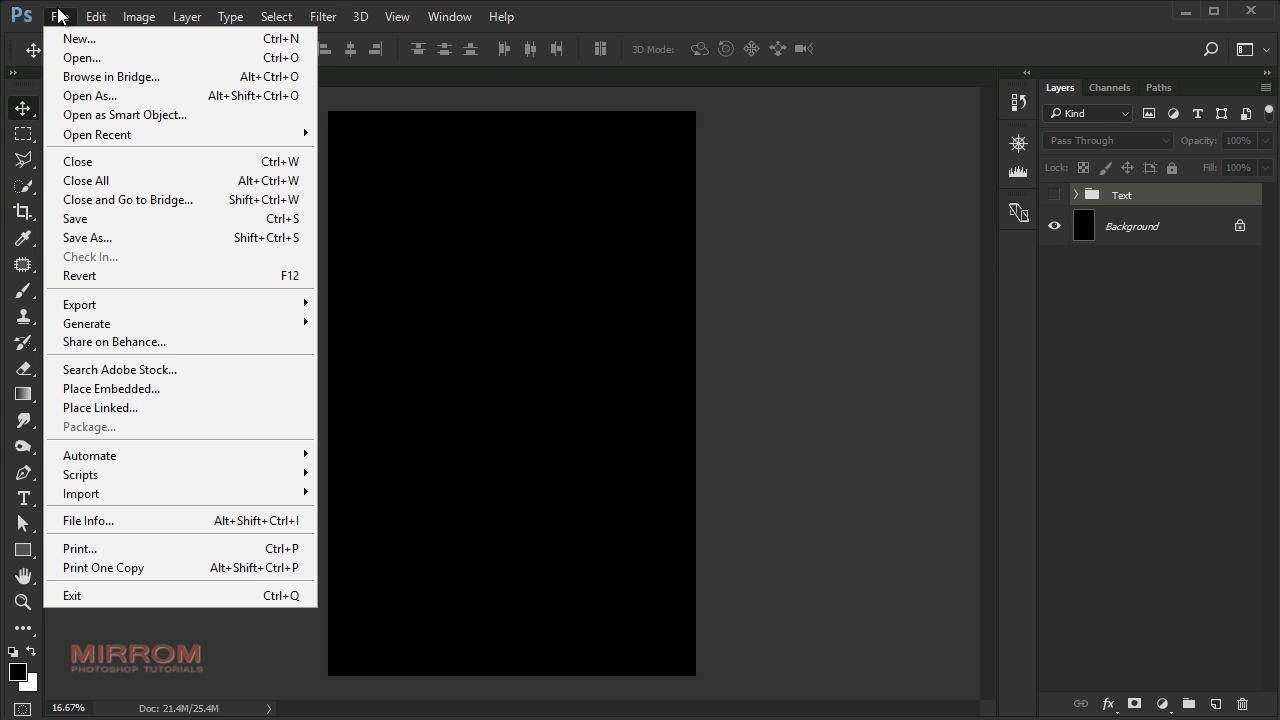
left_click(229, 394)
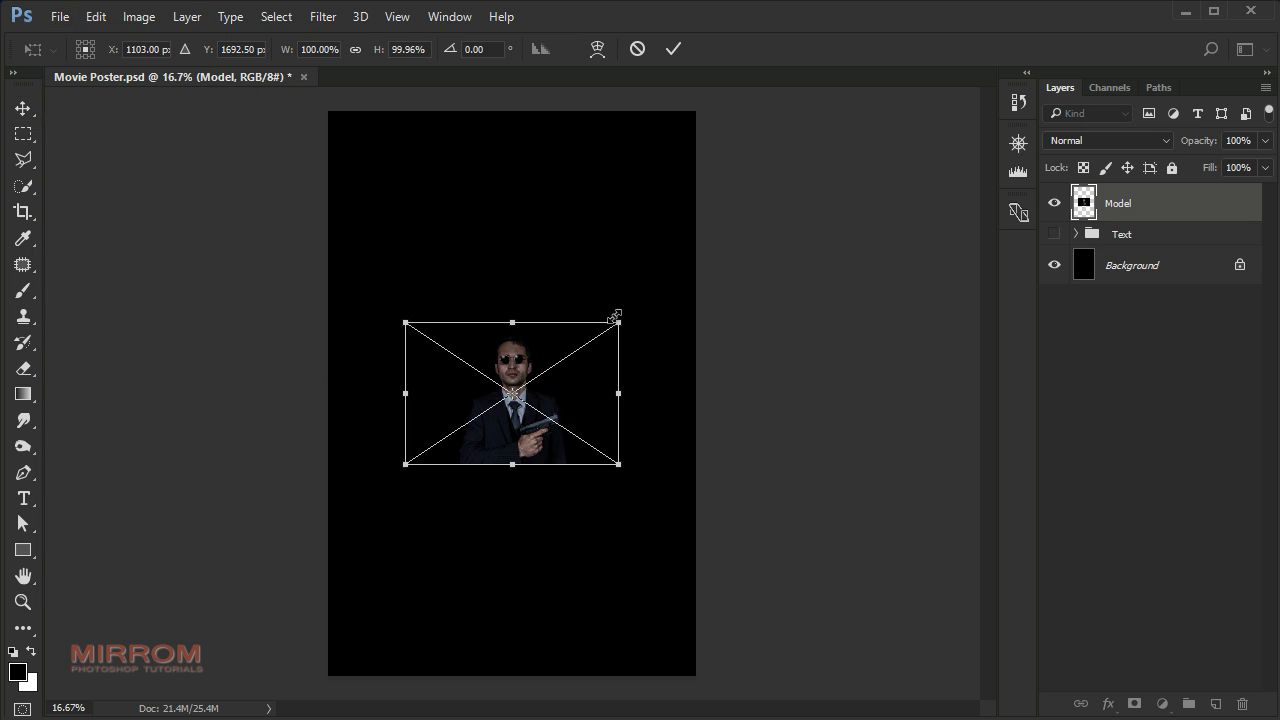
left_click_drag(619, 321, 699, 268)
left_click_drag(407, 261, 186, 122)
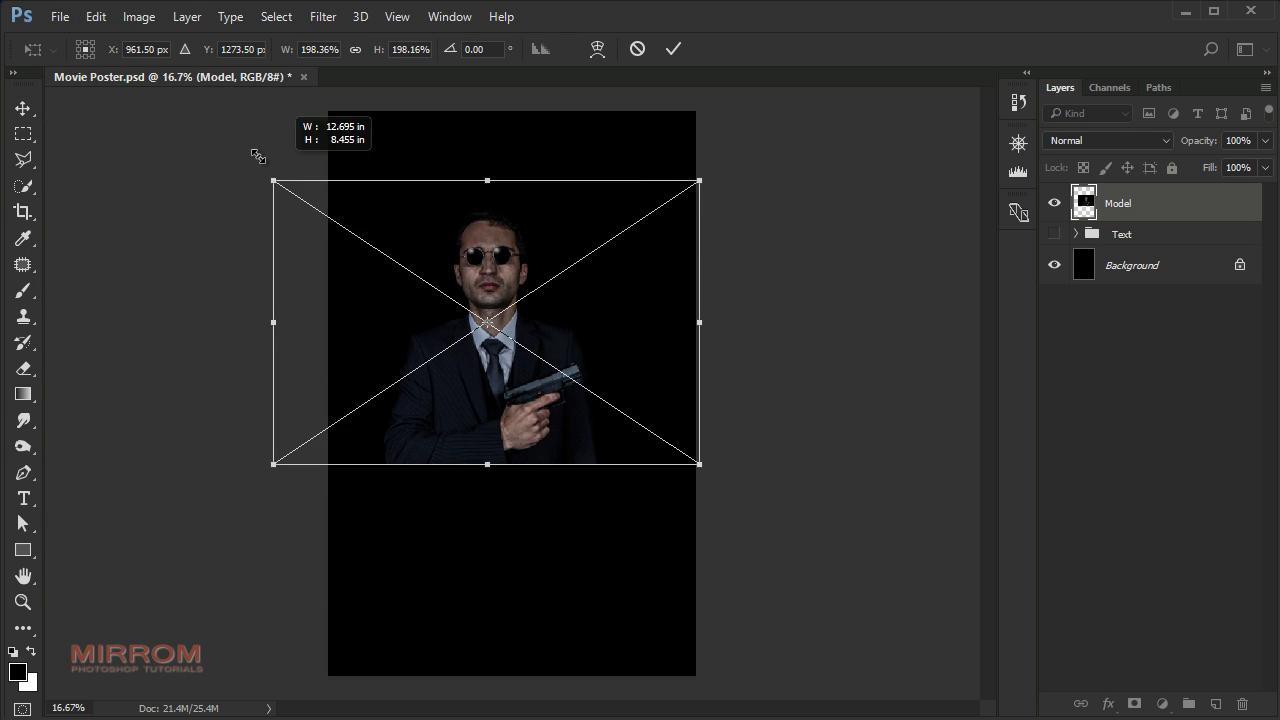
mouse_move(700, 465)
left_mouse_down()
mouse_move(752, 518)
mouse_move(907, 621)
left_mouse_up()
left_click_drag(183, 580, 69, 662)
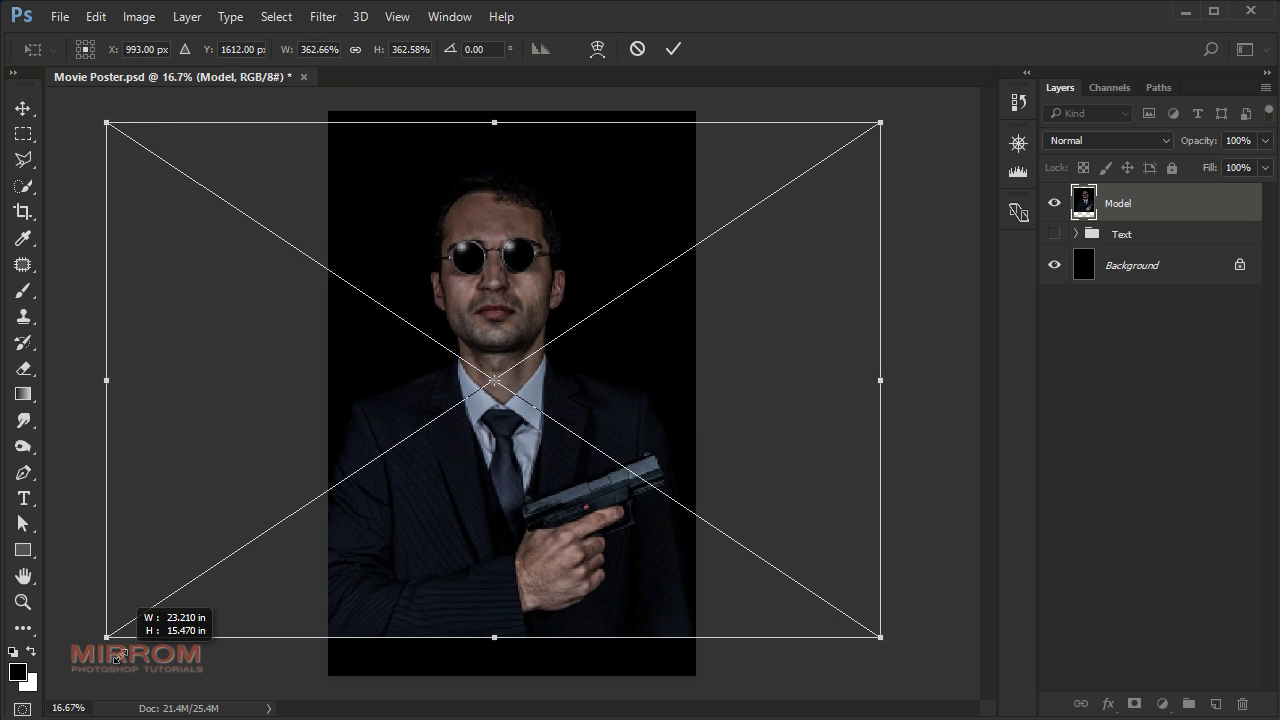
- Scale the Model photo to about 420%, shift it down-left, and commit the transform
left_click_drag(548, 614, 548, 627)
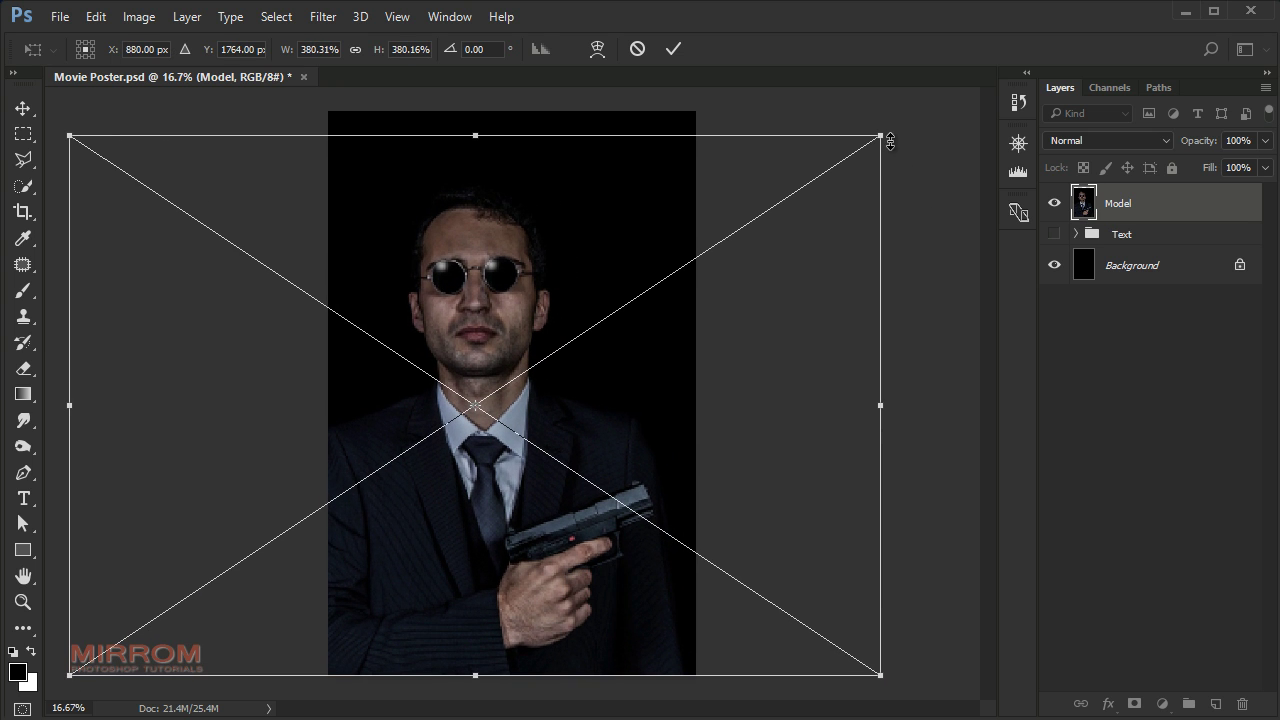
left_click_drag(881, 135, 970, 82)
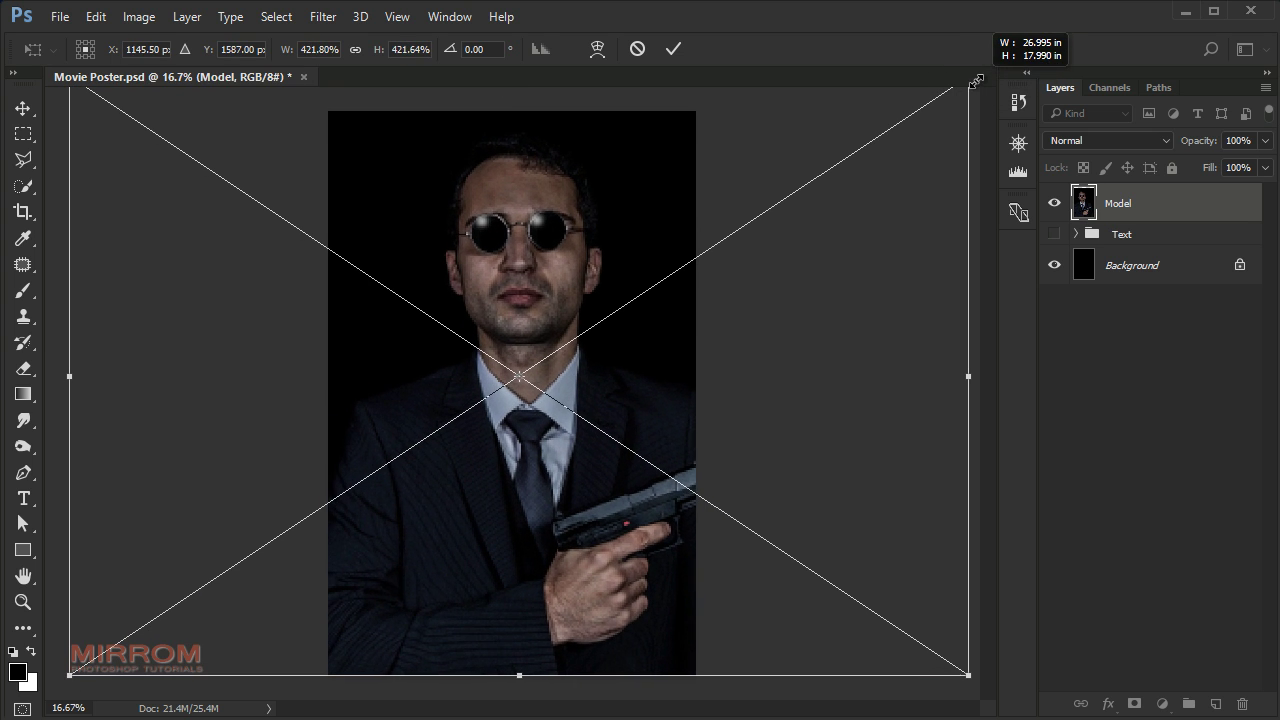
mouse_move(643, 171)
left_mouse_down()
mouse_move(598, 220)
mouse_move(600, 236)
left_mouse_up()
key("shift+Left")
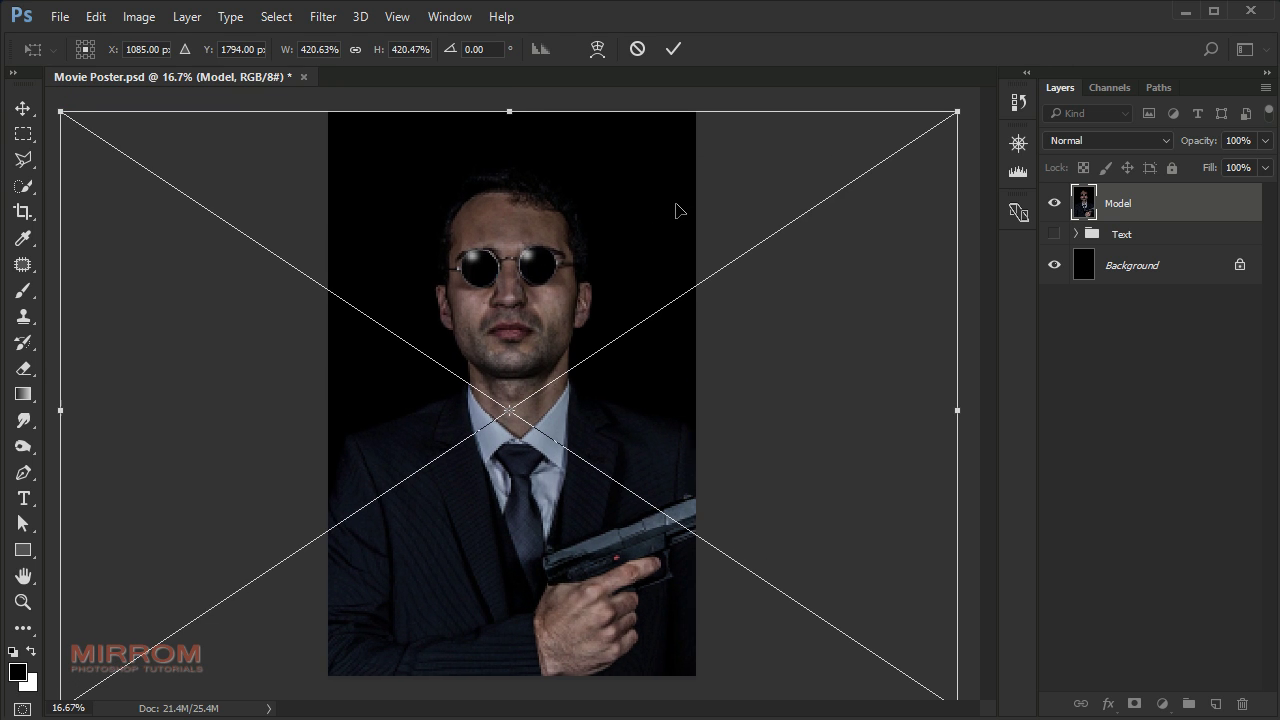
left_click(673, 48)
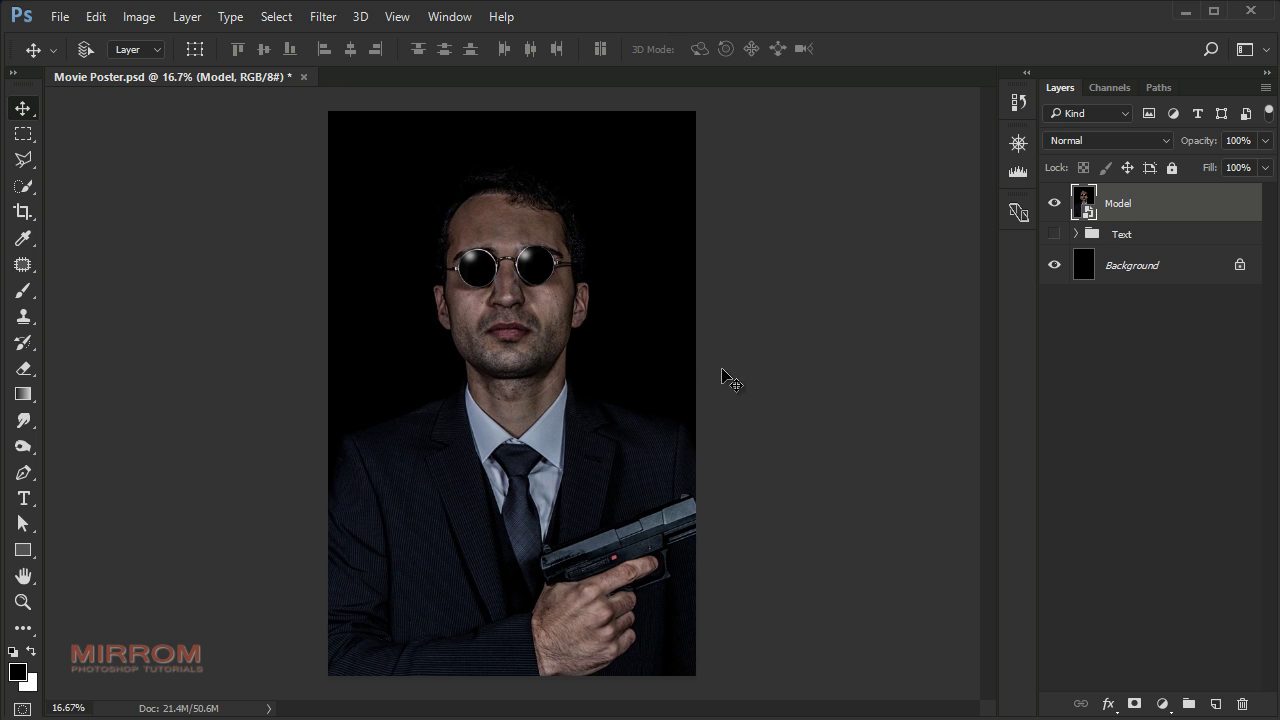
- Nudge the man slightly left, rasterize the Model layer, and move it below the Text group
left_click_drag(584, 412, 581, 410)
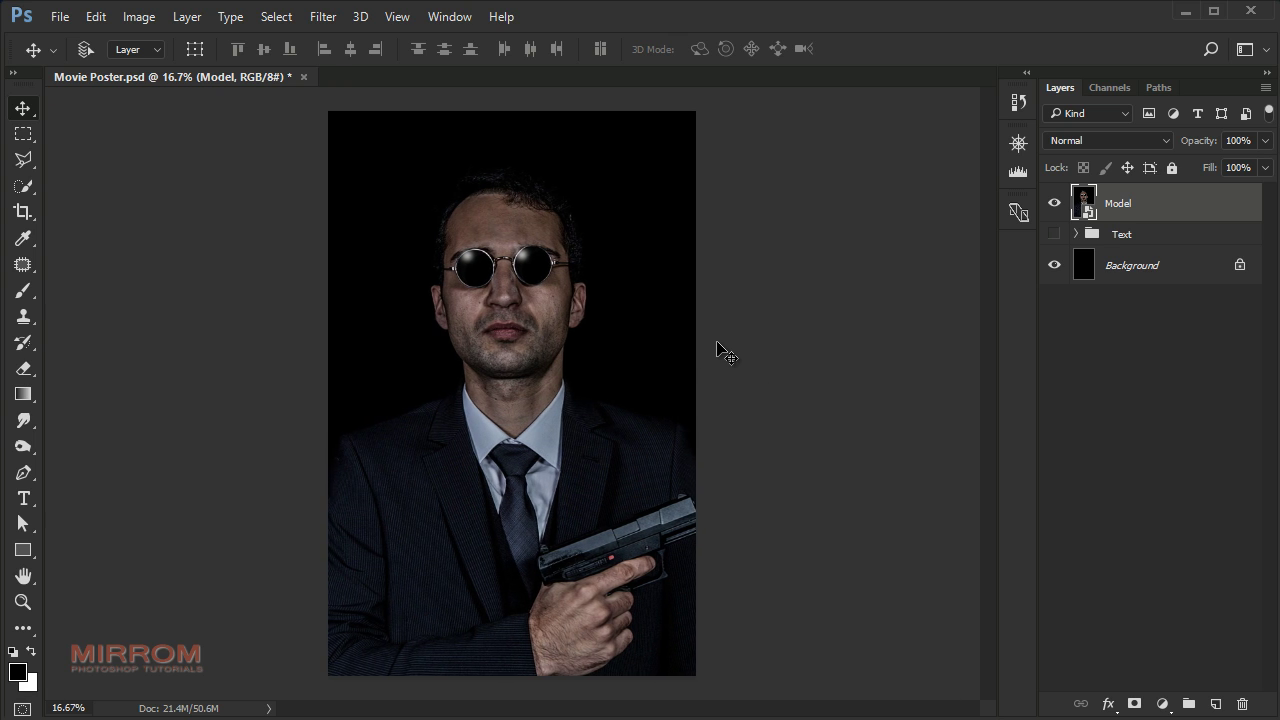
right_click(1234, 204)
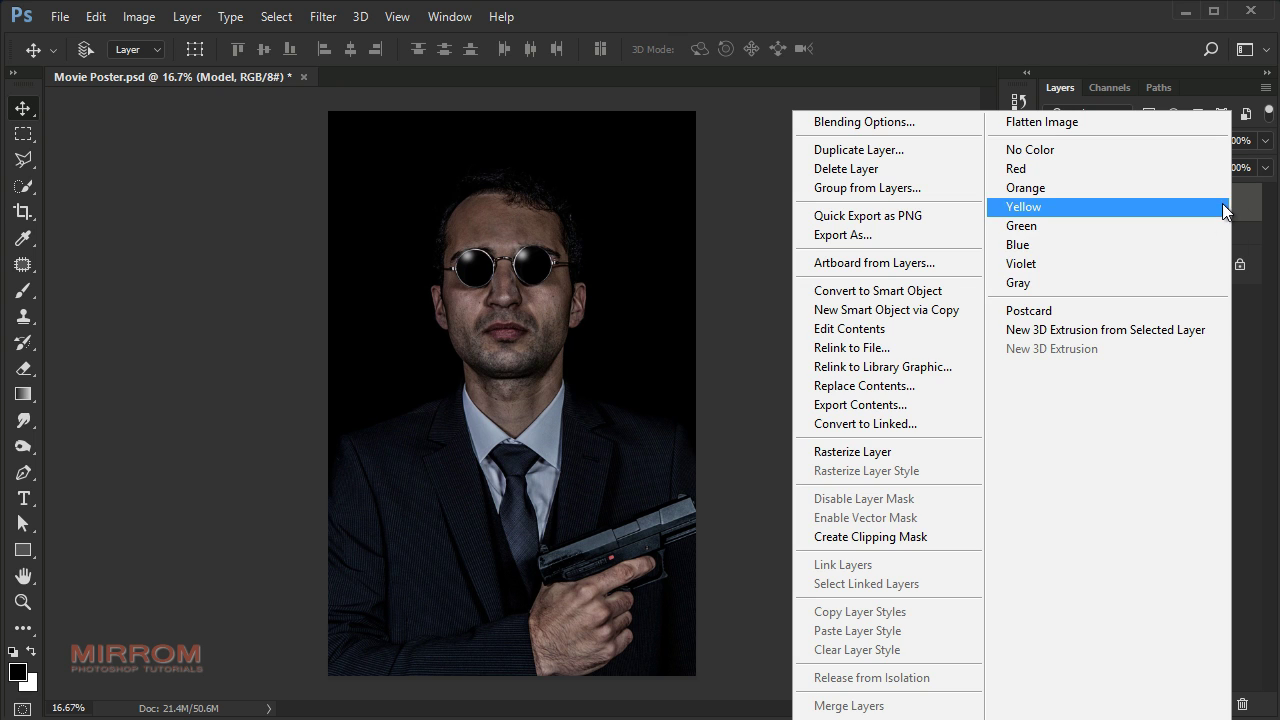
left_click(928, 460)
left_click_drag(1186, 211, 1179, 246)
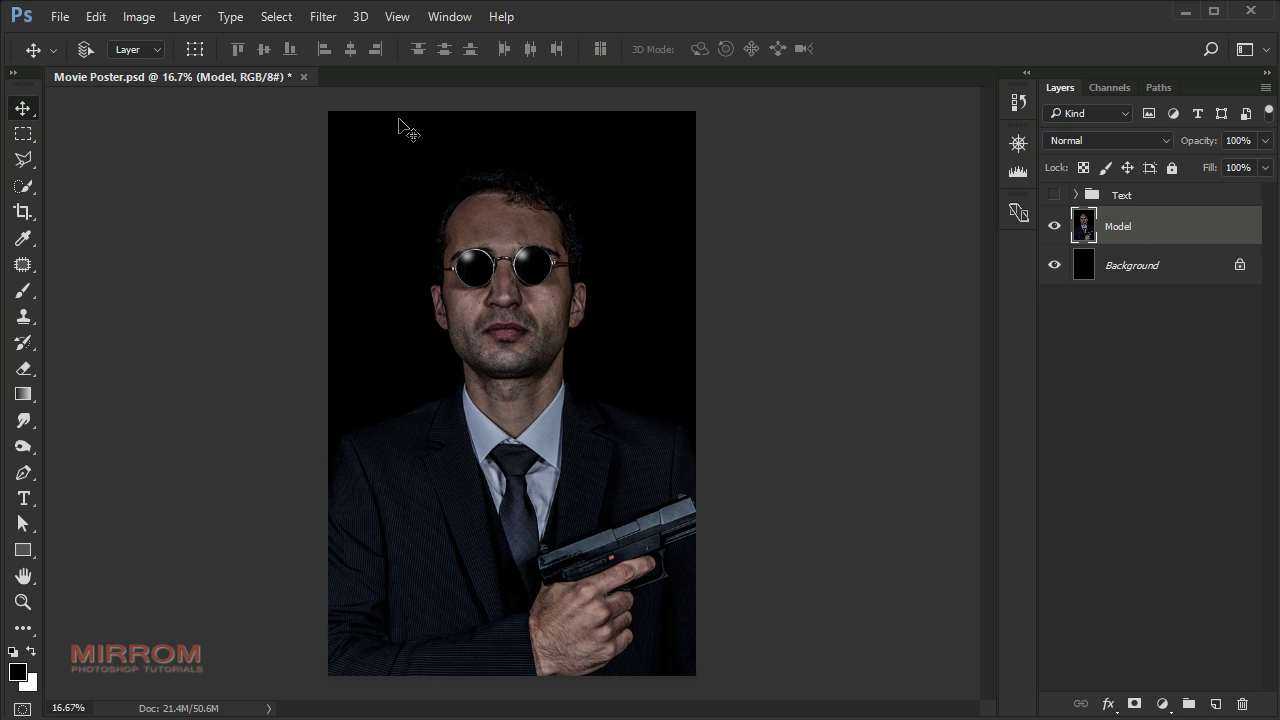
- Open the Camera Raw Filter and zoom its preview in on the man
left_click(323, 17)
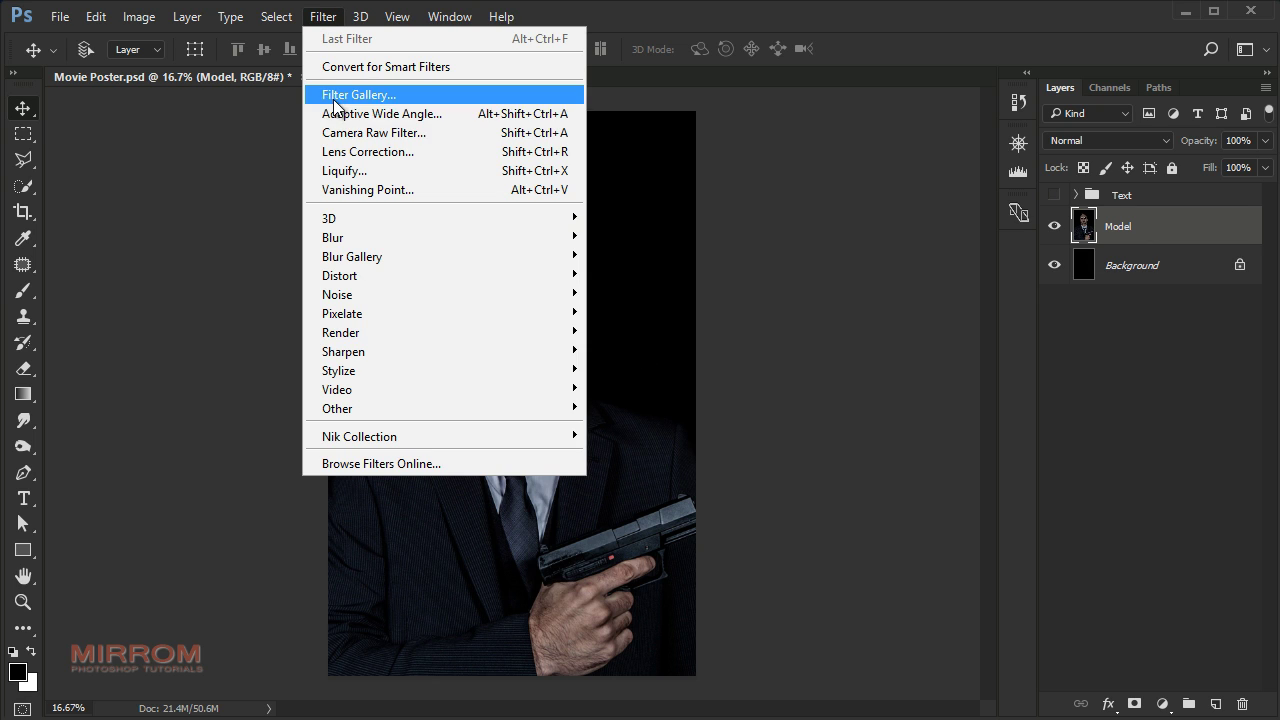
left_click(447, 143)
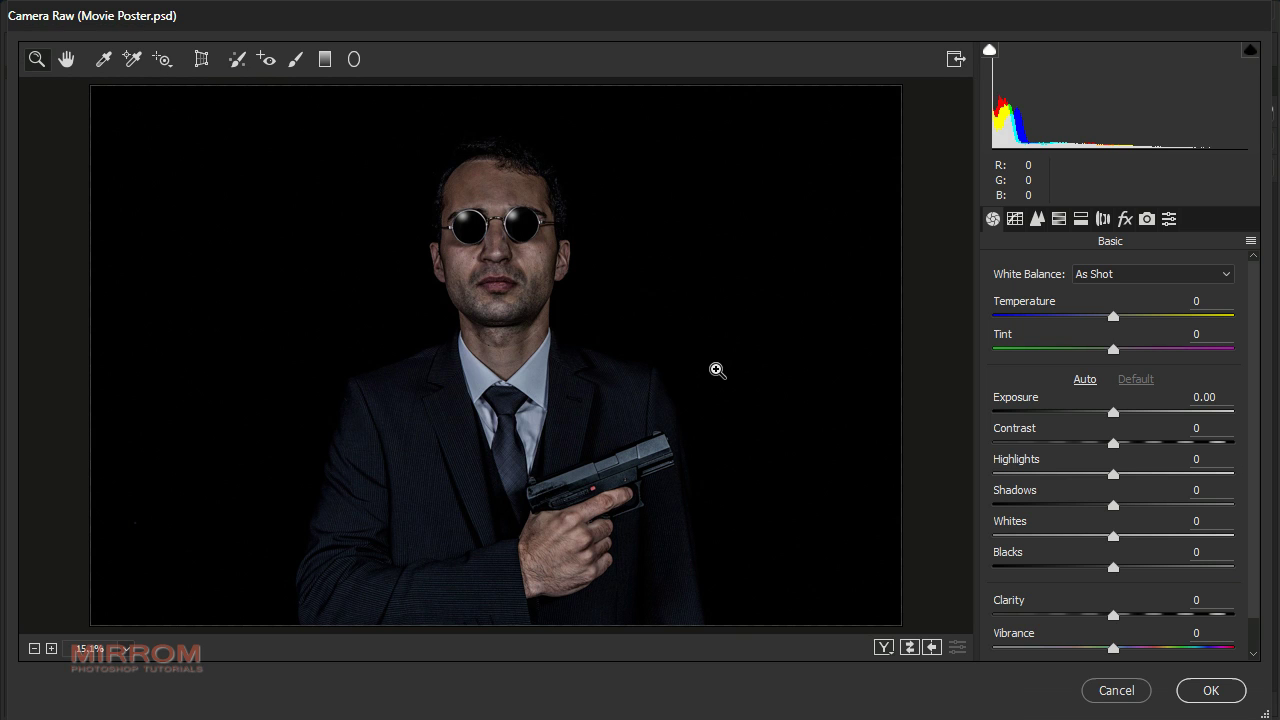
left_click(717, 370)
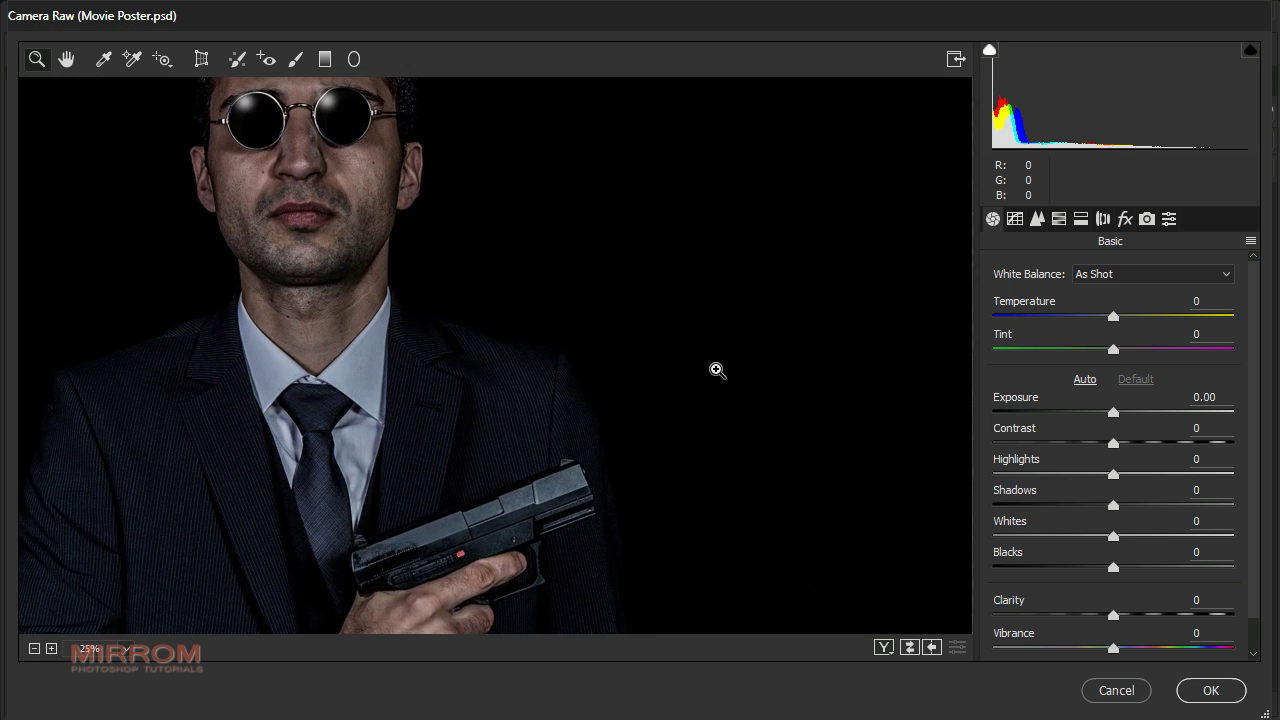
left_click(717, 370, "alt")
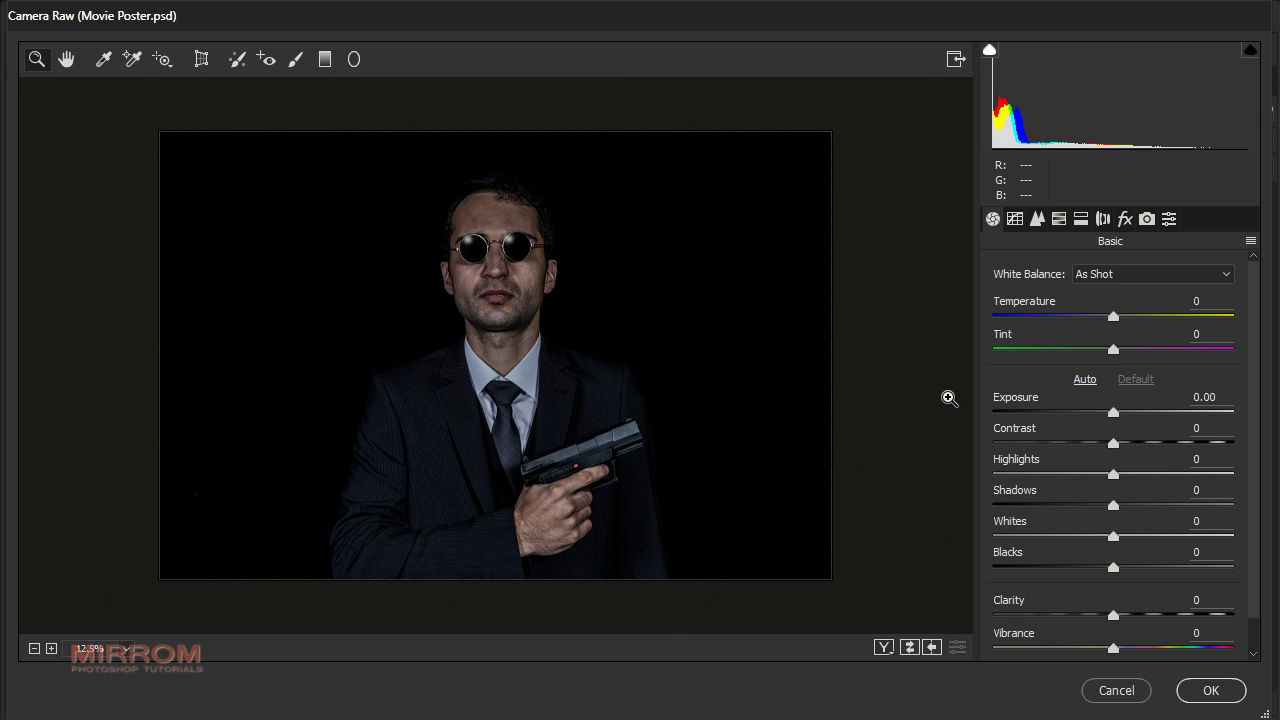
left_click(949, 398)
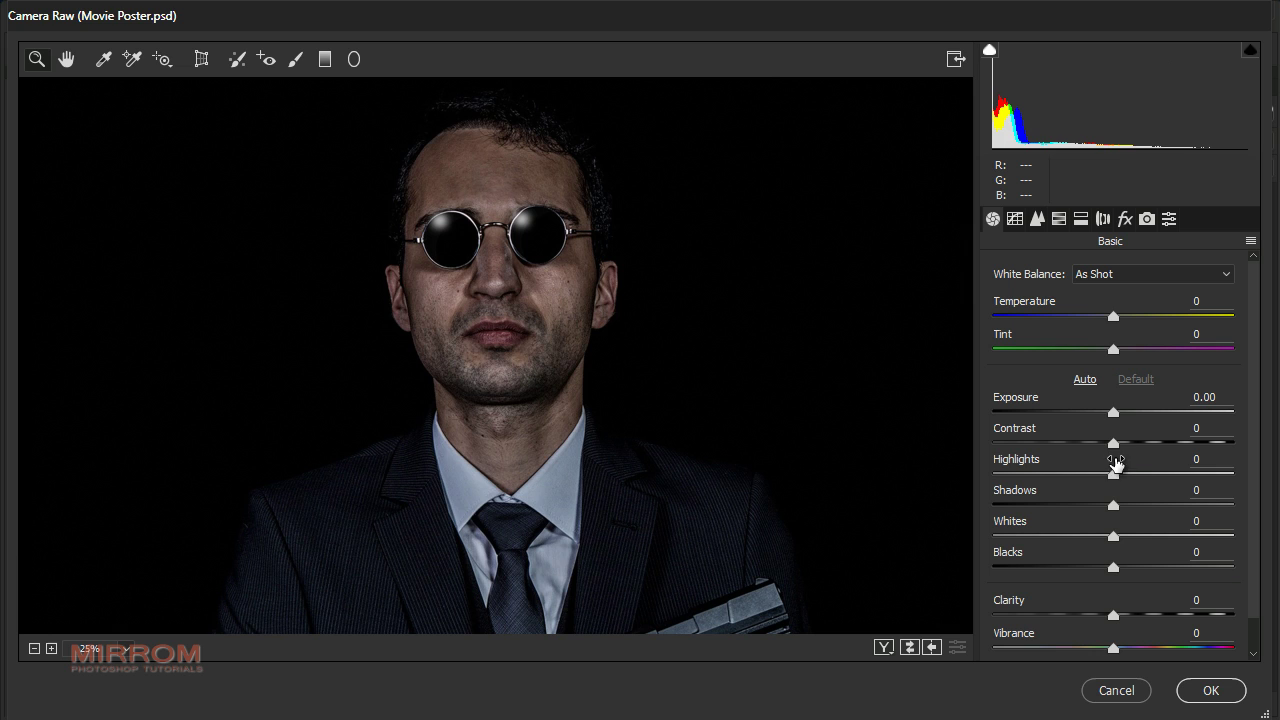
- Set Highlights -61, Shadows +100, Whites +54, Exposure +0.30 and Clarity +31
left_click_drag(1113, 474, 1040, 485)
mouse_move(1113, 505)
left_mouse_down()
mouse_move(1176, 505)
mouse_move(1275, 543)
left_mouse_up()
left_click_drag(1113, 537, 1180, 540)
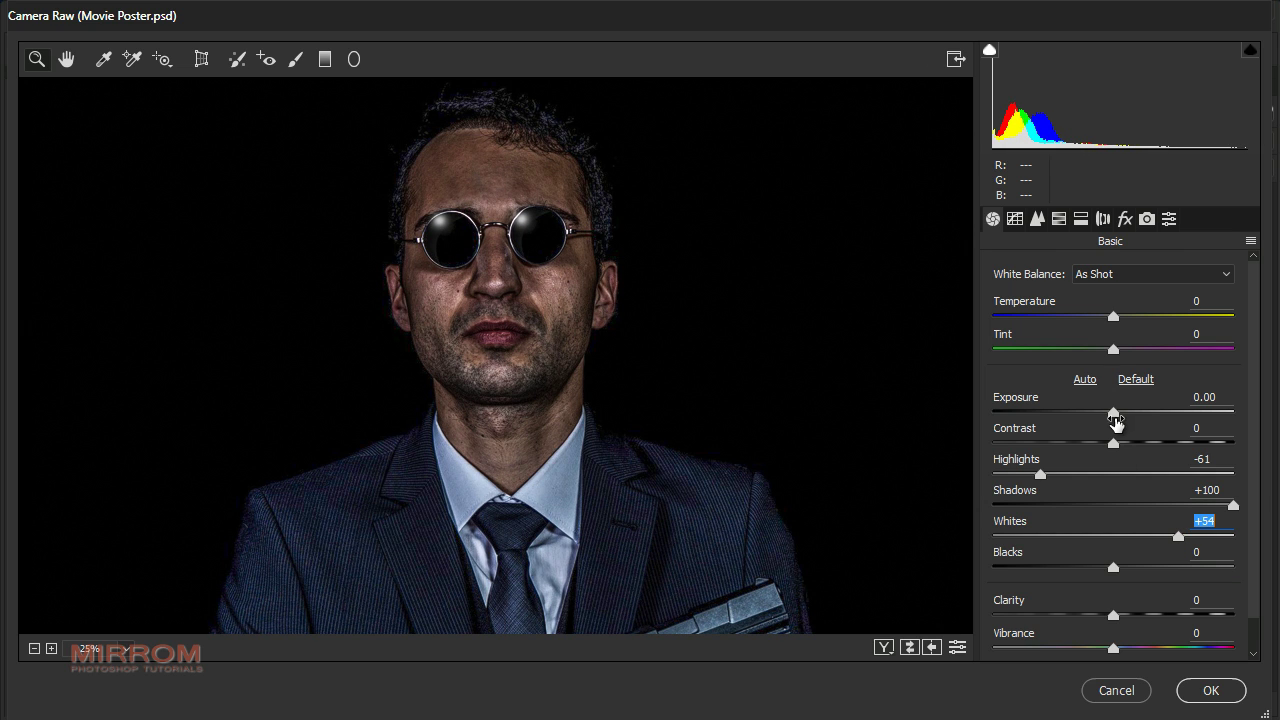
left_click_drag(1113, 411, 1120, 413)
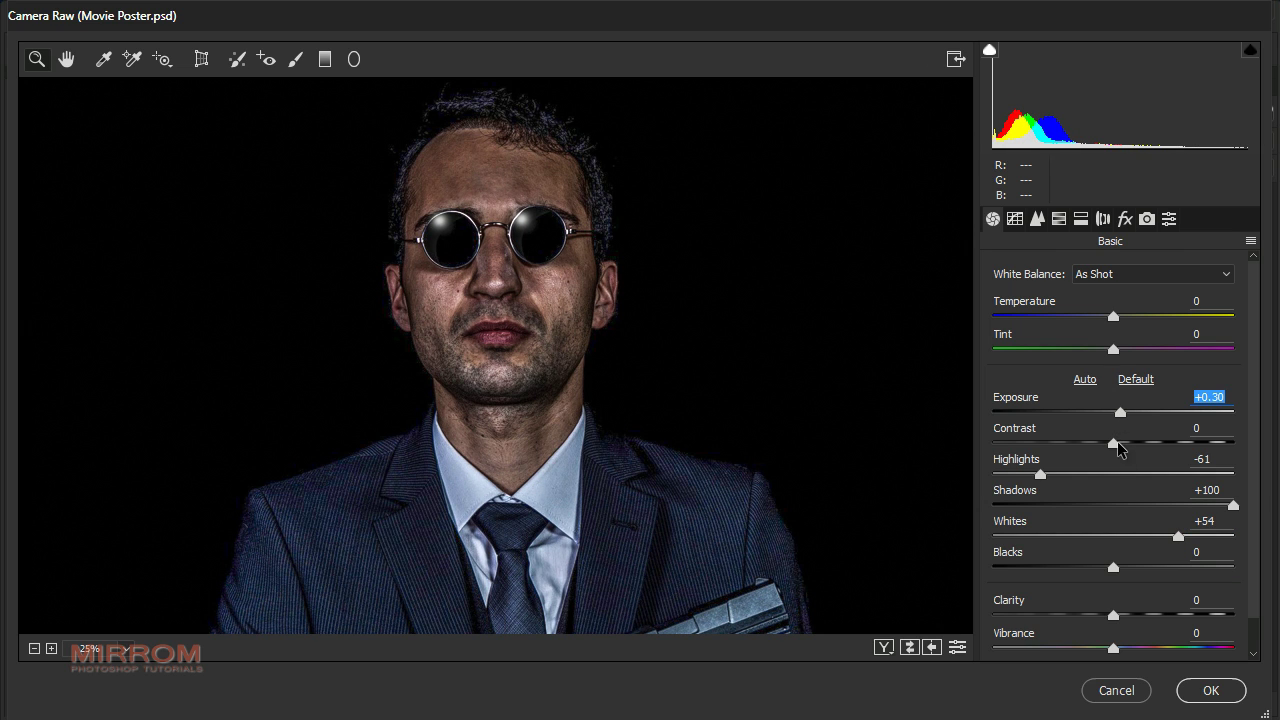
left_click_drag(1115, 615, 1153, 613)
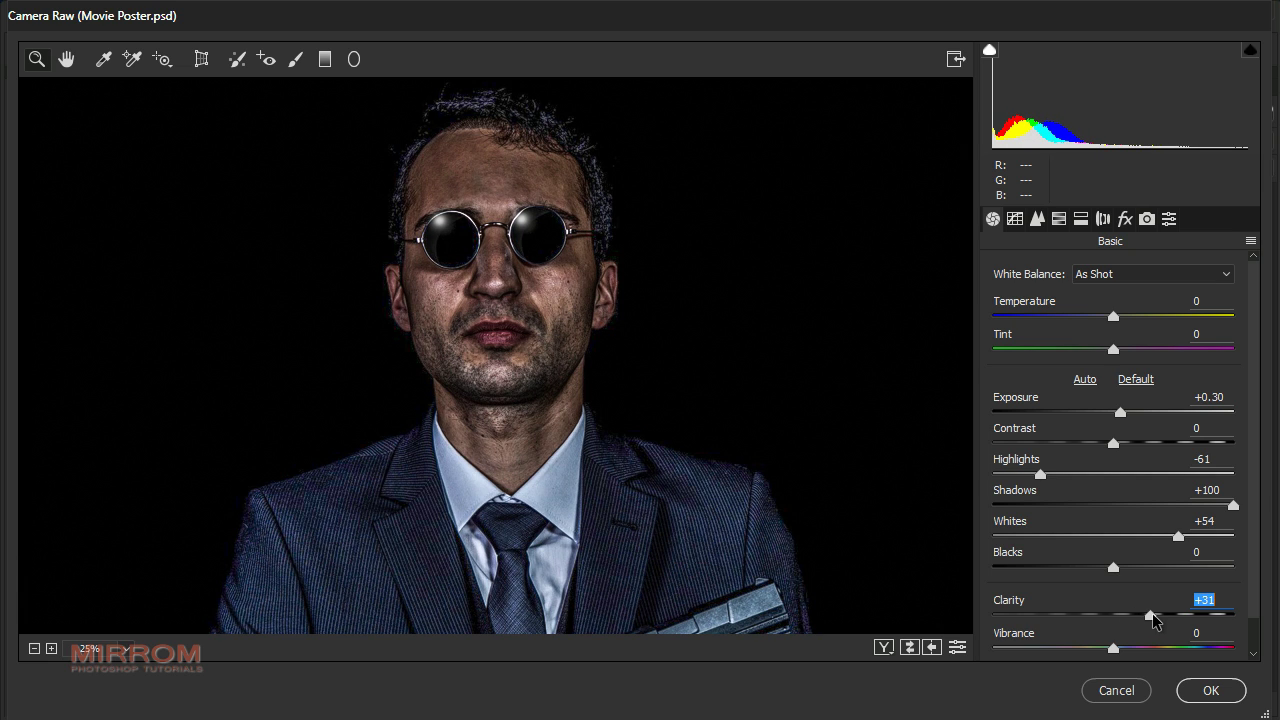
scroll(1222, 616, "down", 1)
left_click(1205, 563)
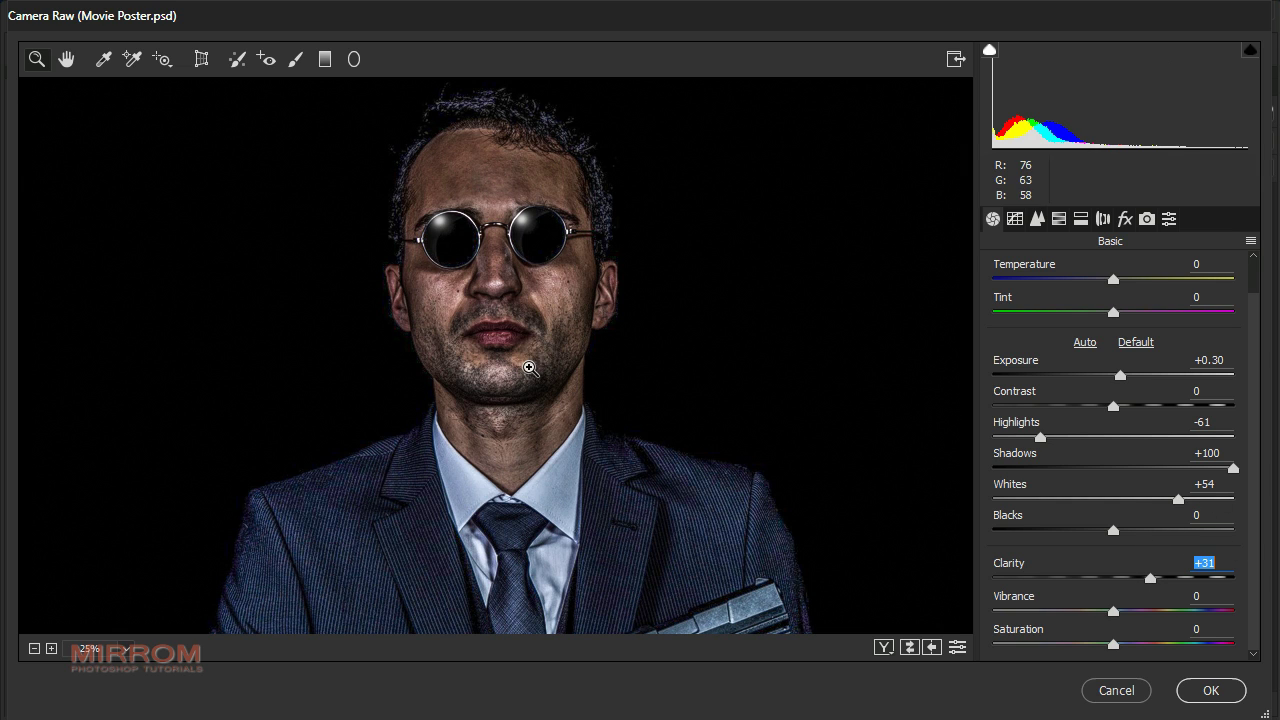
left_click(36, 649)
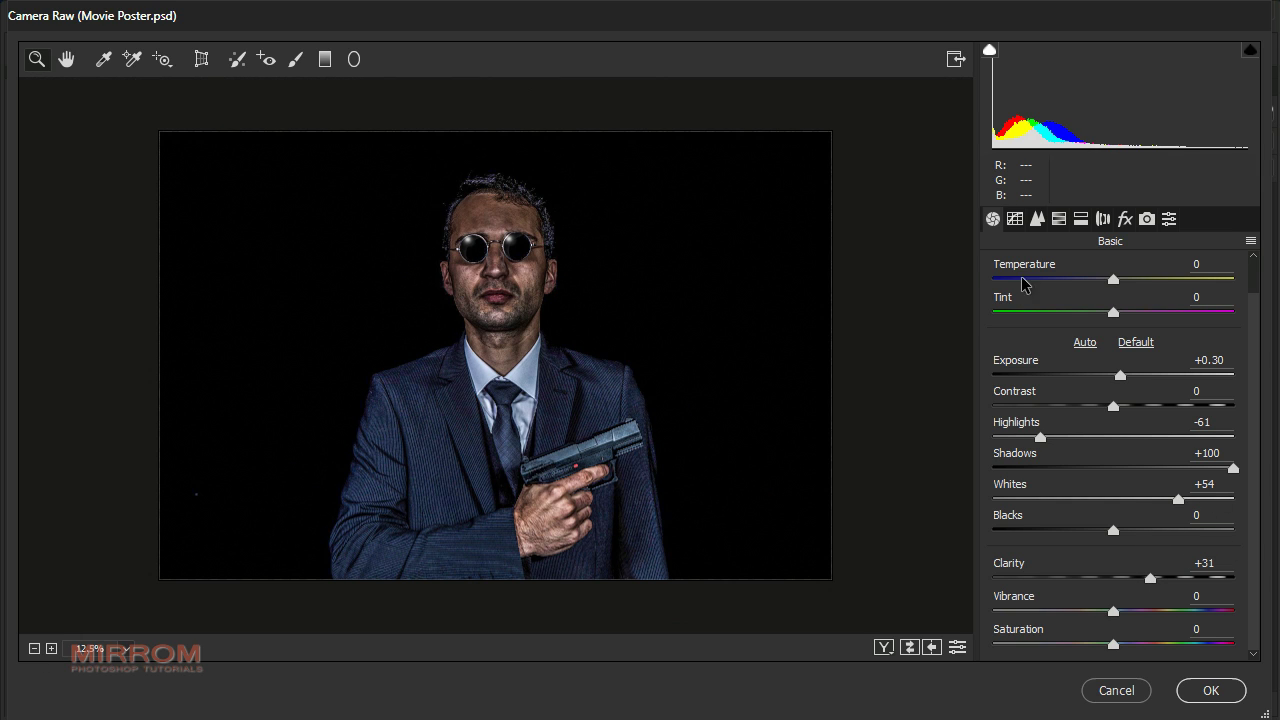
left_click(1015, 220)
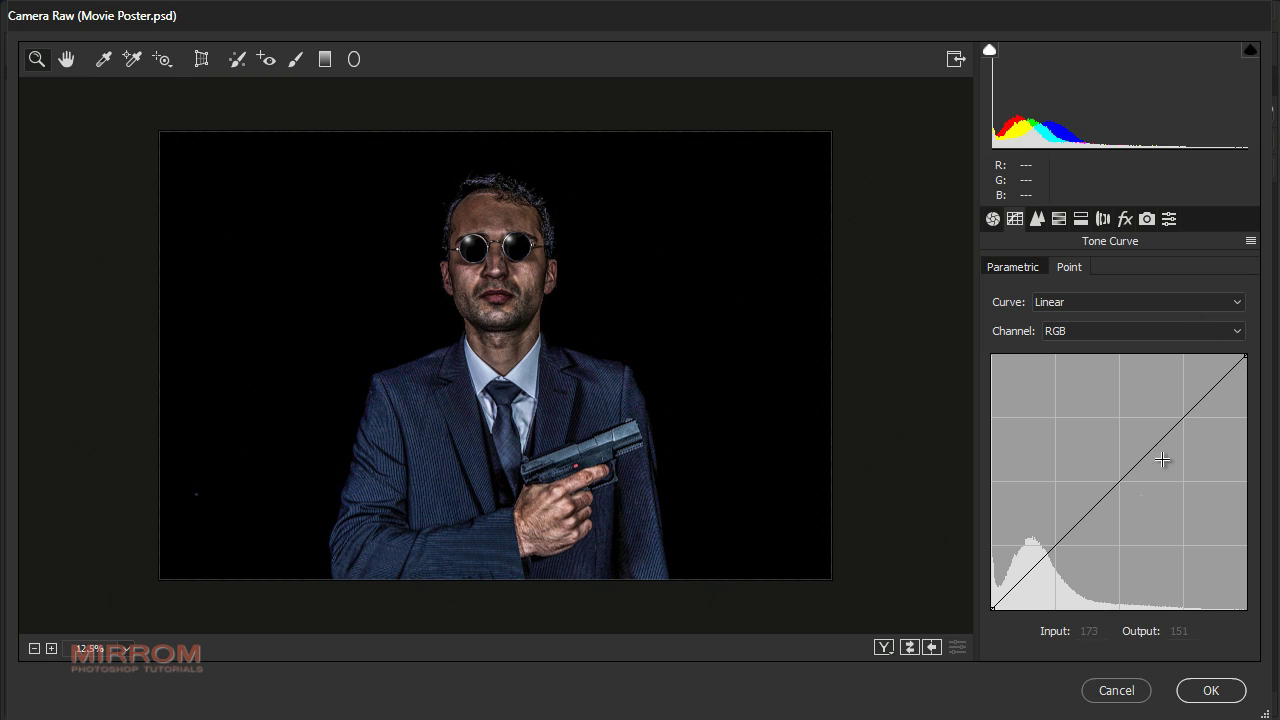
- Lift the tone curve's midtones, pull the white point to input 229, and apply Camera Raw
left_click_drag(1098, 502, 1105, 485)
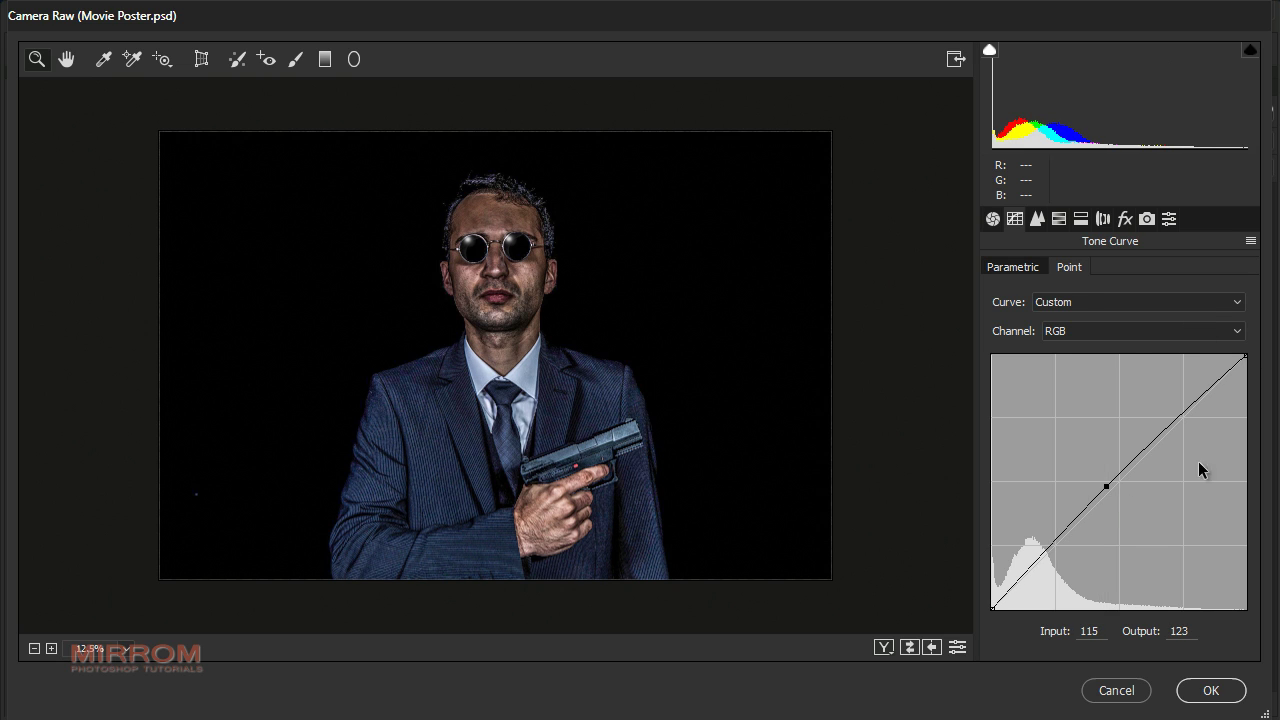
left_click_drag(1245, 363, 1220, 344)
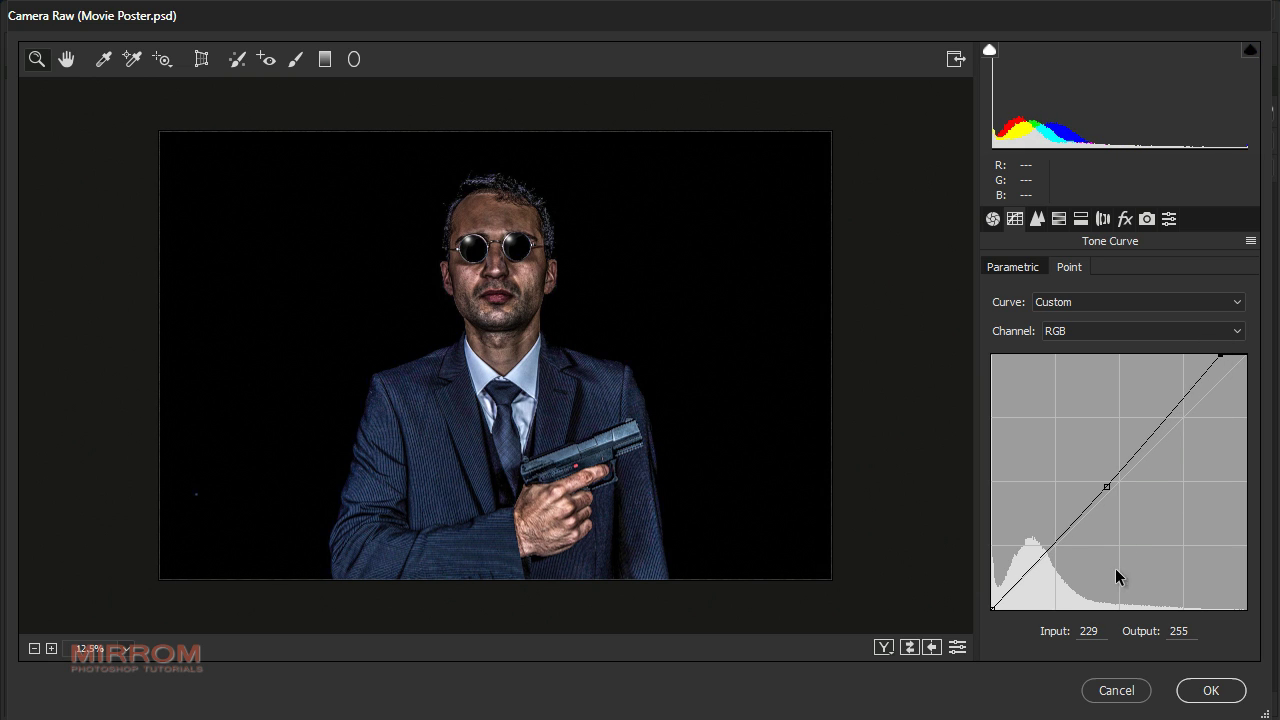
left_click(1204, 700)
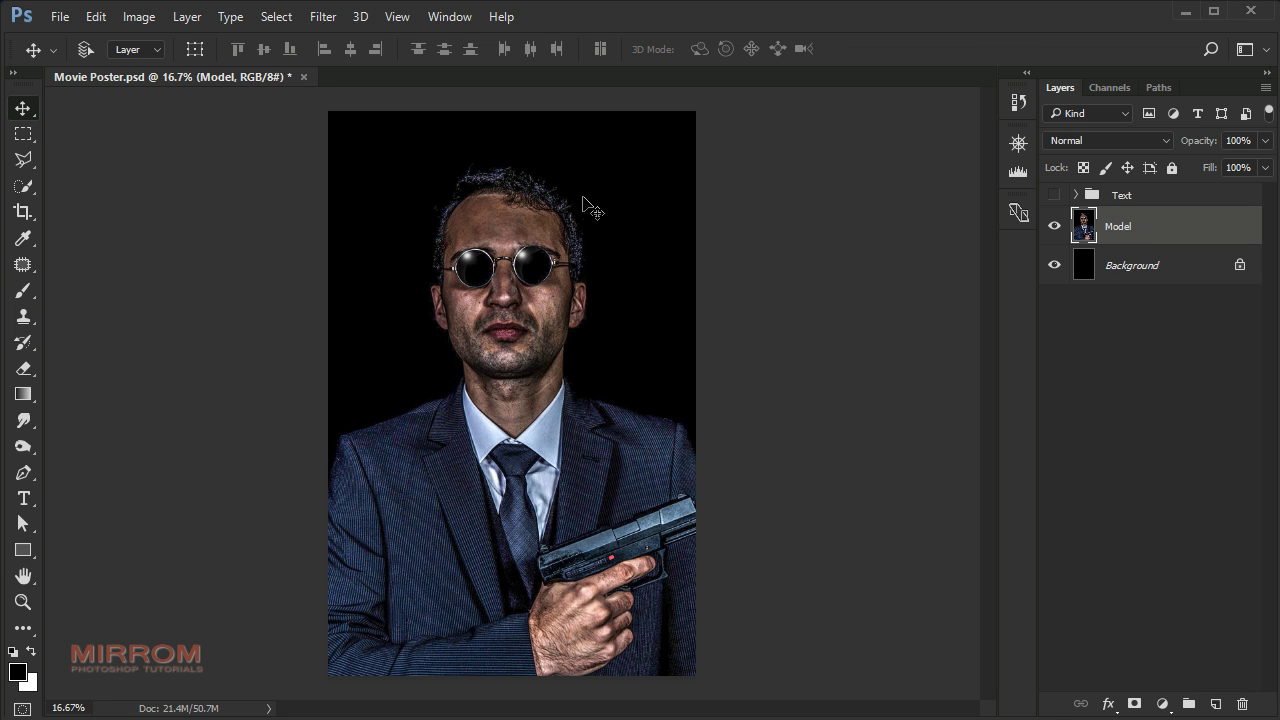
- Desaturate the Model layer to black and white
left_click(139, 17)
mouse_move(168, 67)
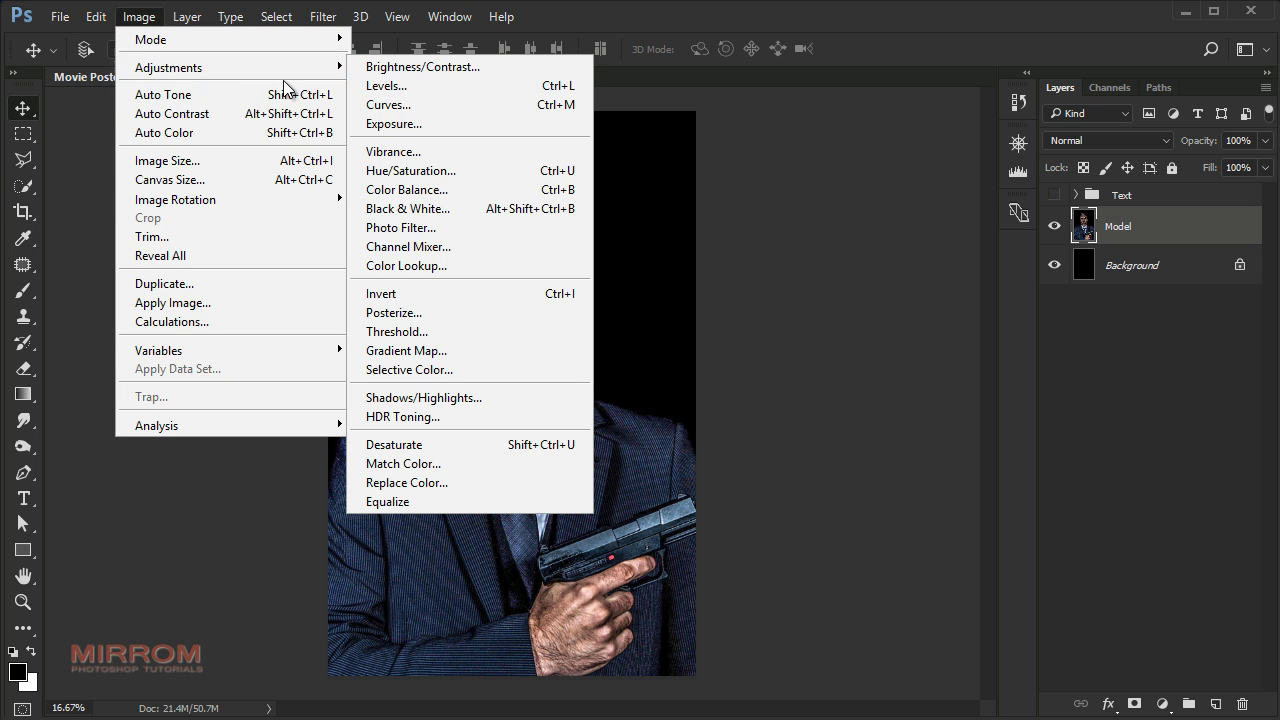
left_click(481, 449)
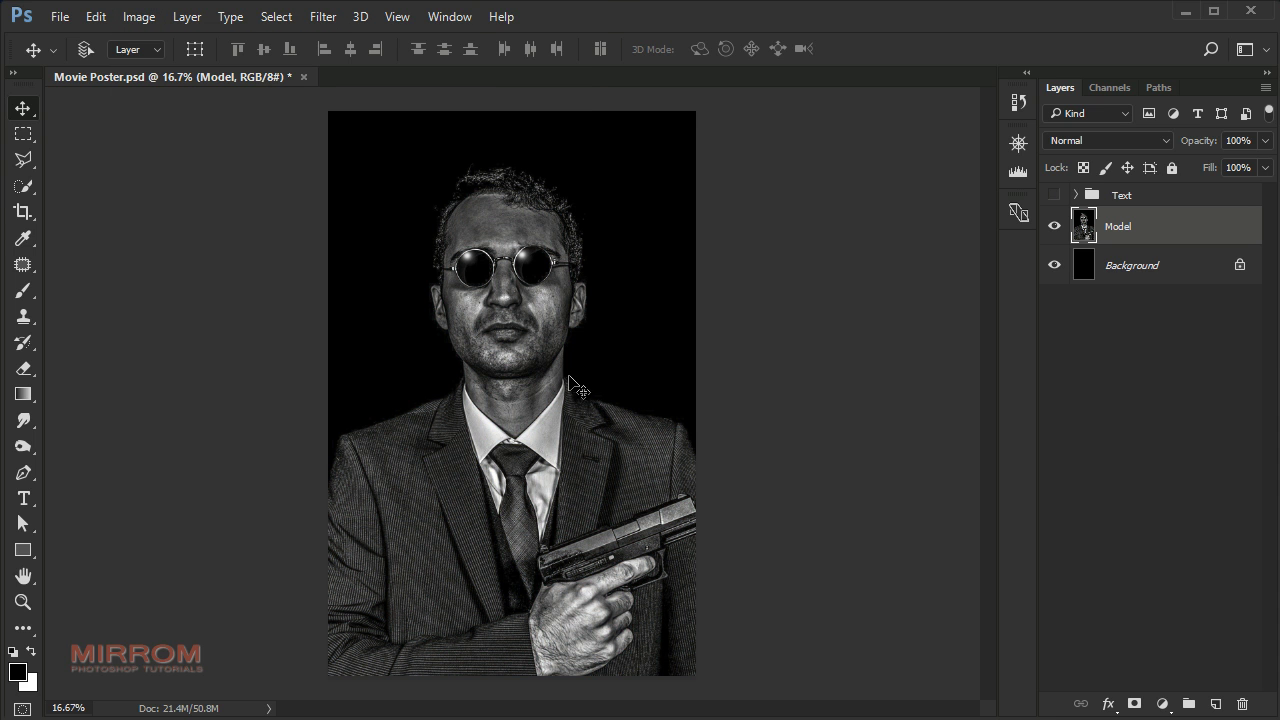
left_click(326, 21)
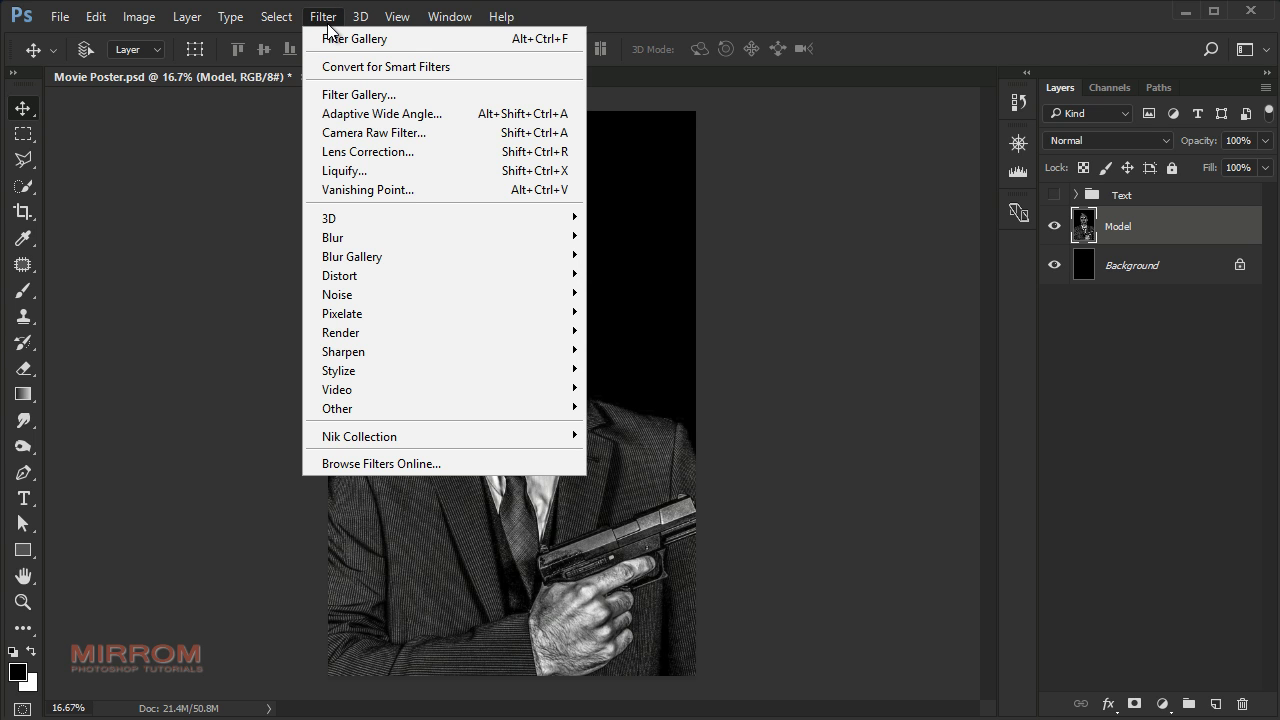
- Apply the Crosshatch filter with Stroke Length 8, Sharpness 7 and Strength 1
left_click(364, 98)
left_click(746, 75)
left_click(957, 124)
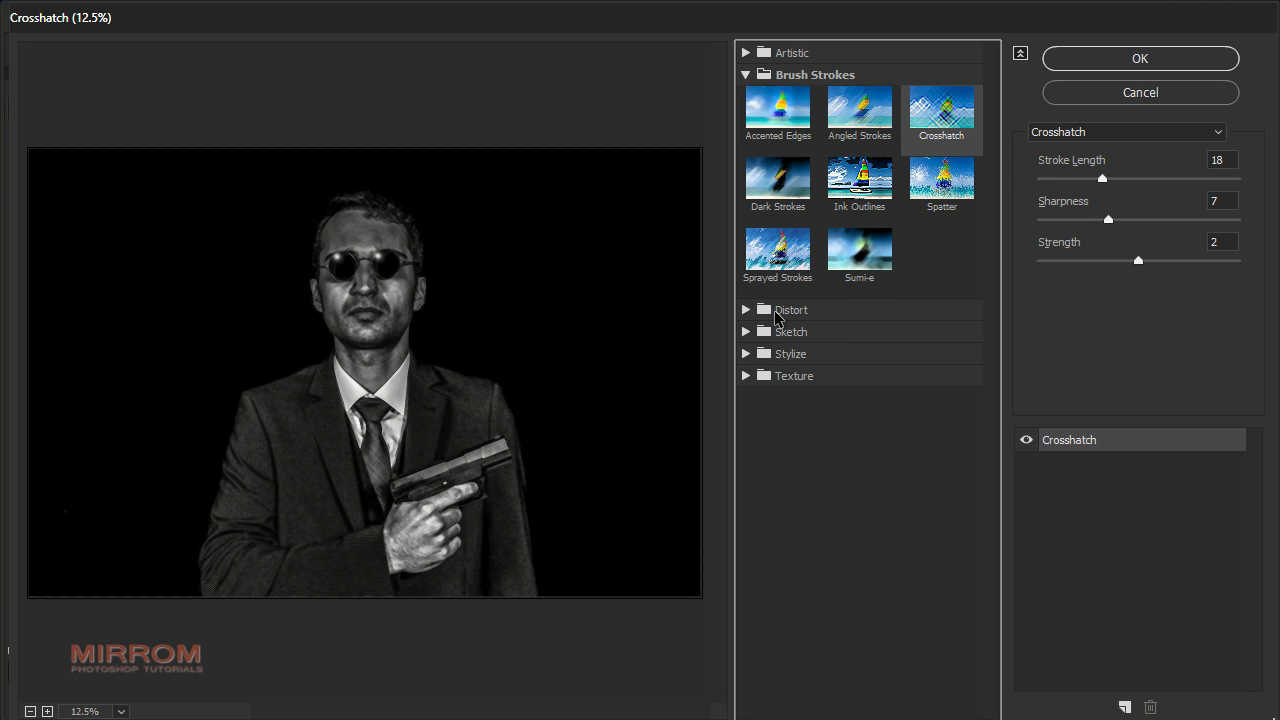
left_click_drag(1101, 178, 1059, 180)
left_click(1108, 220)
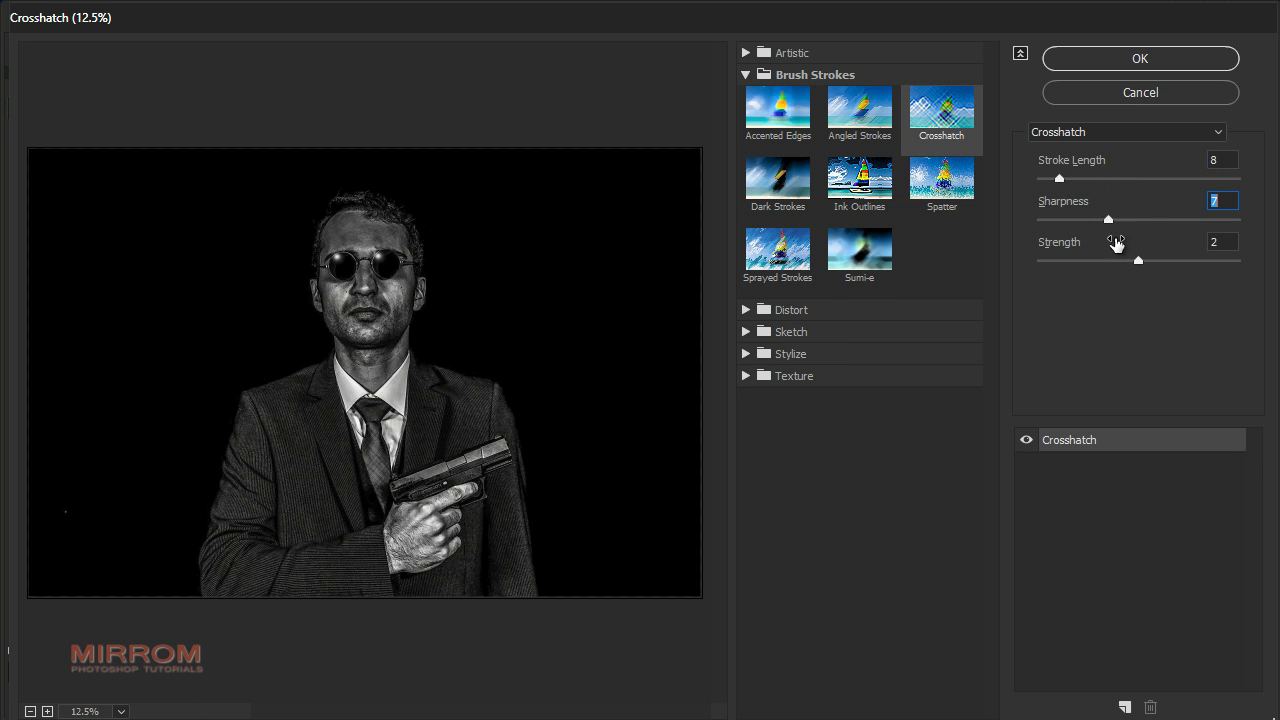
left_click_drag(1138, 260, 1018, 256)
left_click(47, 711)
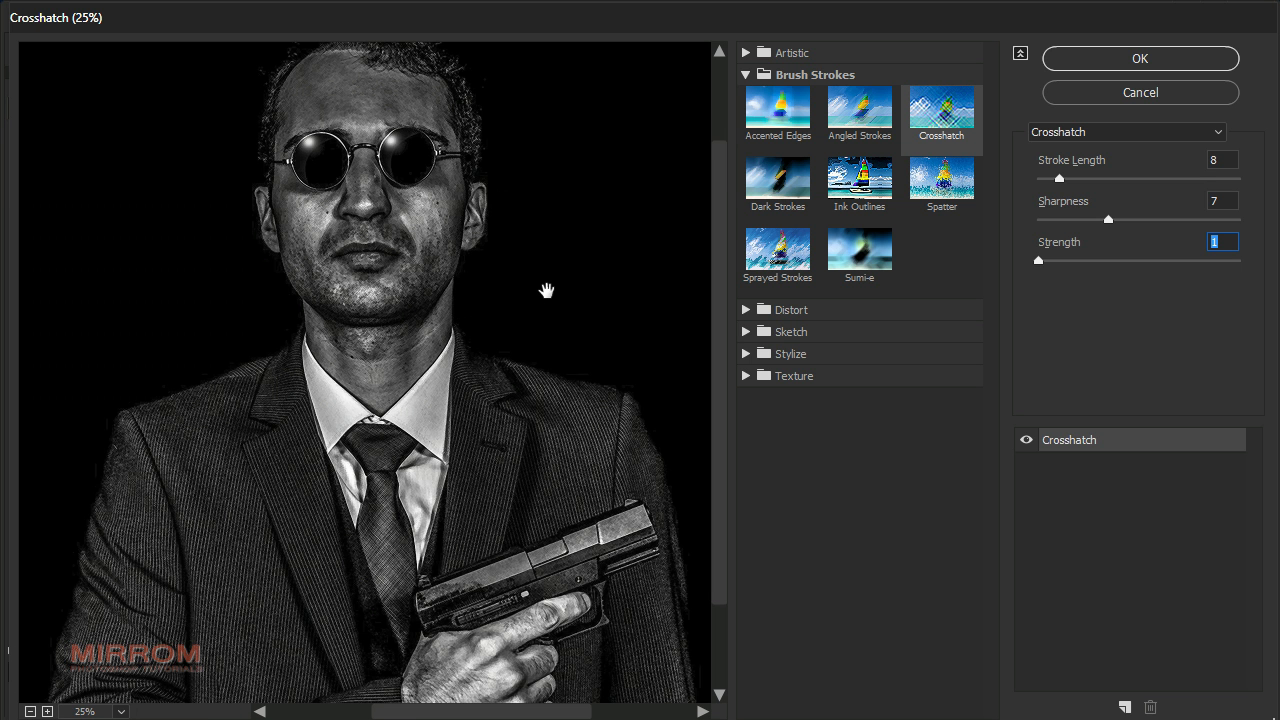
mouse_move(549, 286)
left_mouse_down()
mouse_move(551, 349)
mouse_move(561, 228)
mouse_move(551, 306)
left_mouse_up()
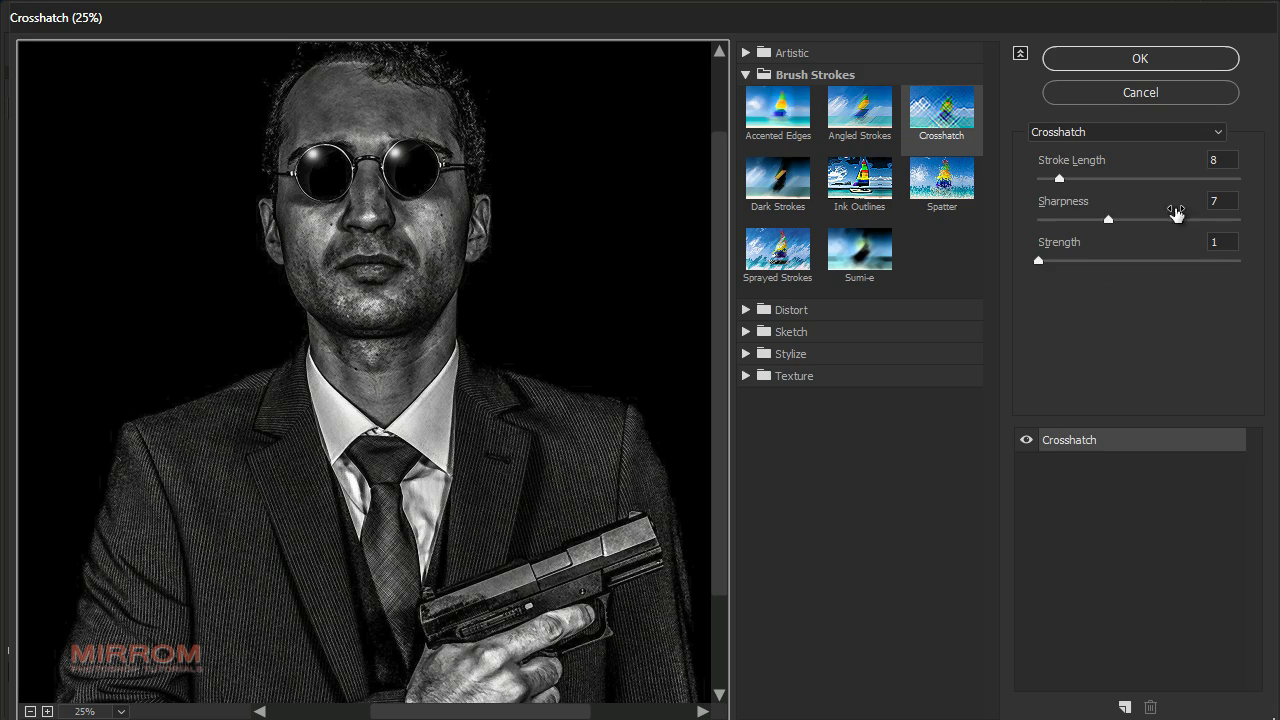
left_click(1110, 62)
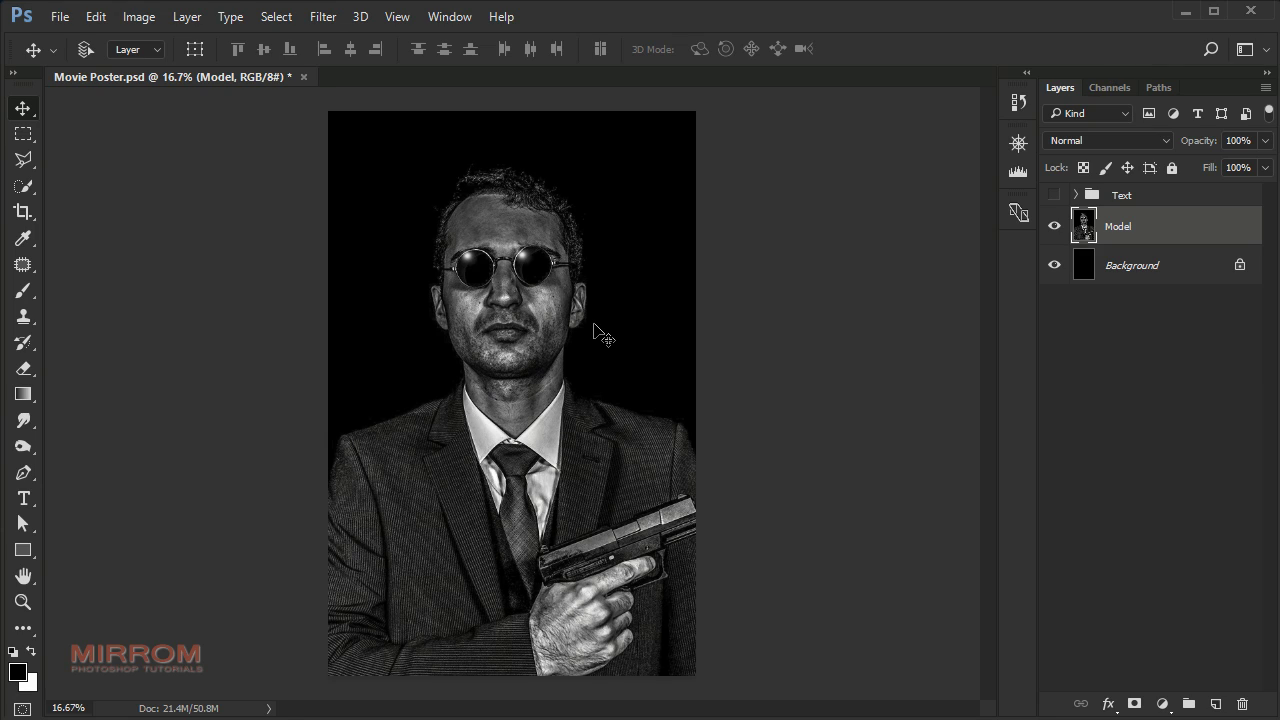
- Inspect the crosshatch texture on the face, then duplicate the layer as Model copy
key("ctrl+plus")
key("ctrl+plus")
scroll(595, 335, "up", 3)
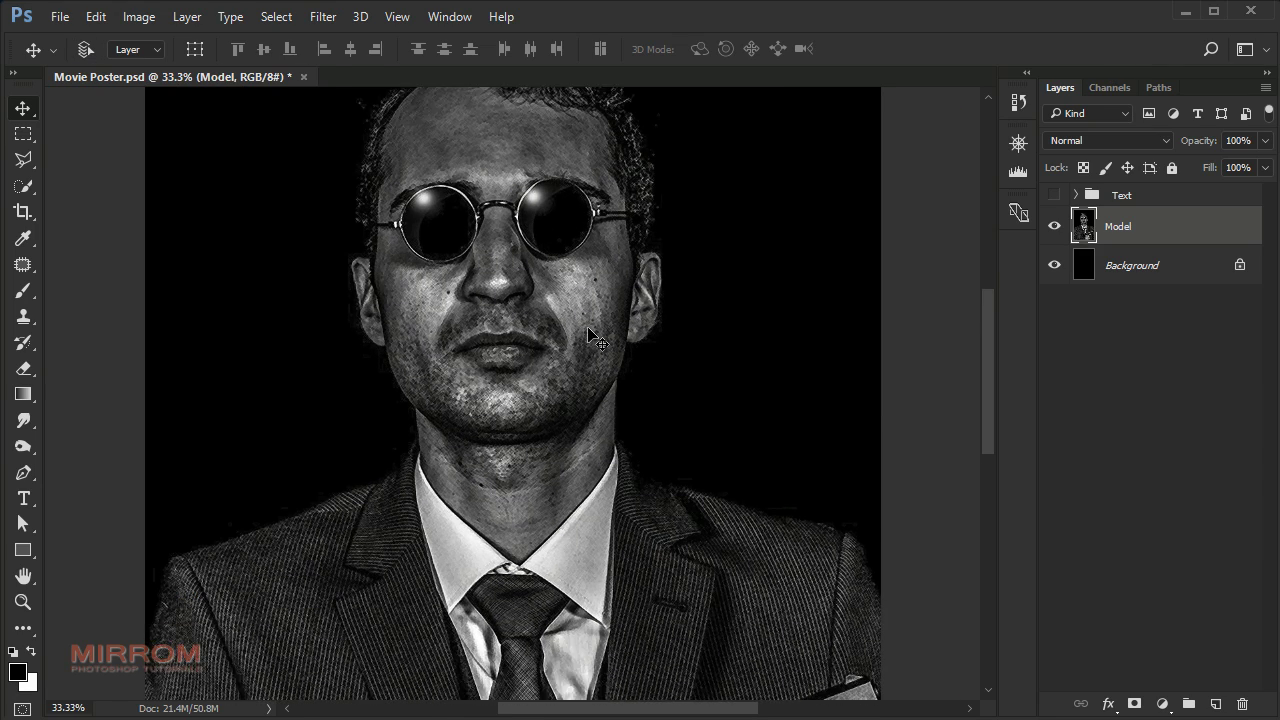
scroll(592, 338, "down", 3)
scroll(592, 338, "up", 1)
key("ctrl+minus")
key("ctrl+minus")
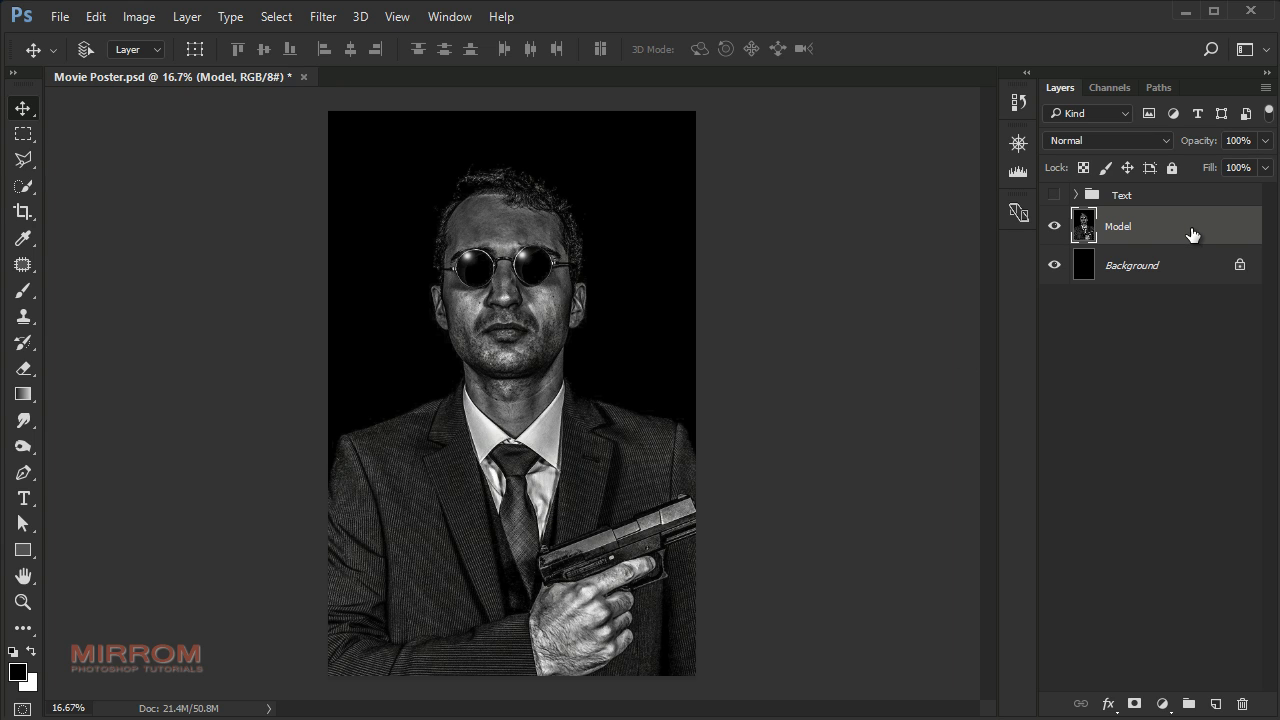
key("ctrl+j")
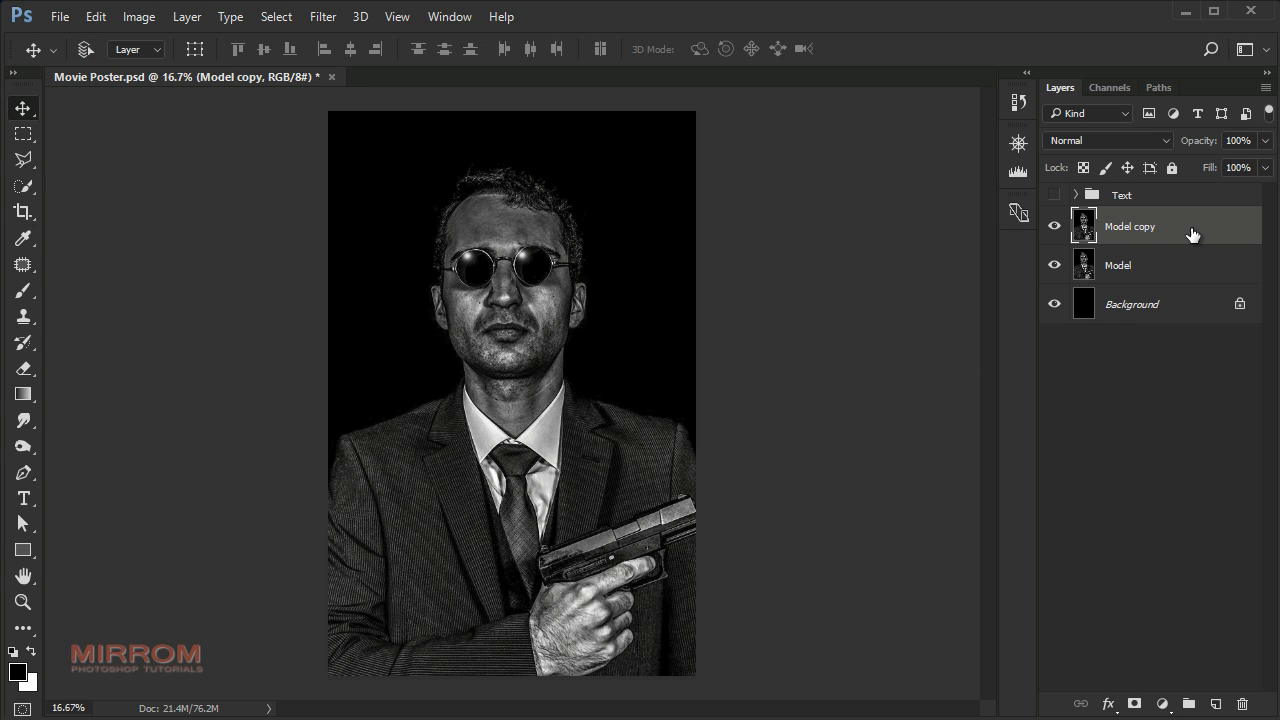
- Open the Oil Paint filter and zoom its preview onto the man's face
left_click(322, 20)
mouse_move(338, 370)
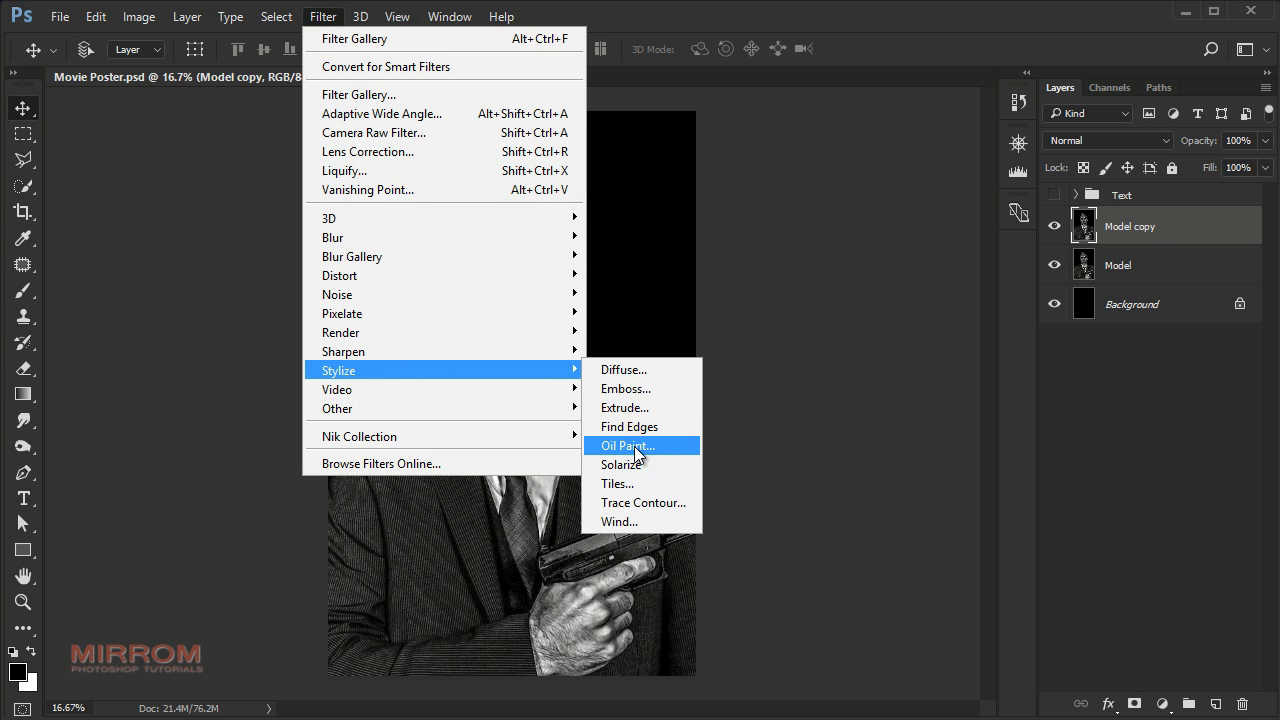
left_click(664, 449)
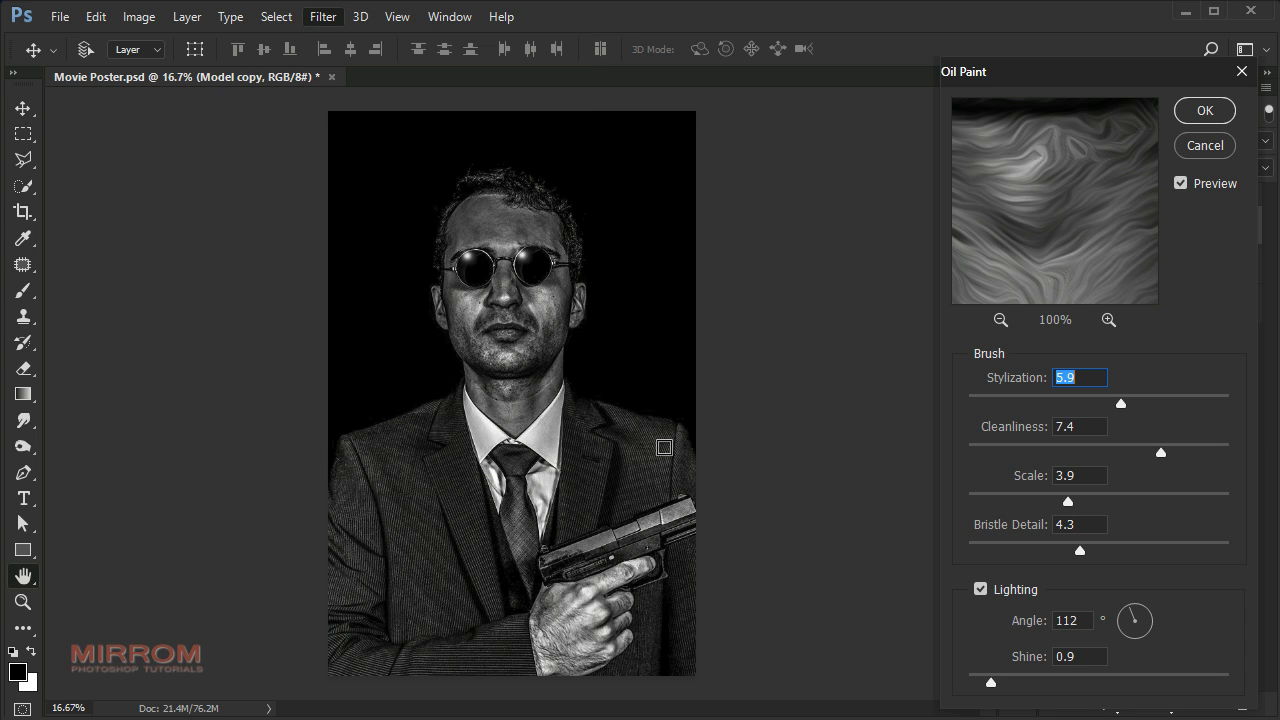
left_click_drag(1024, 72, 853, 47)
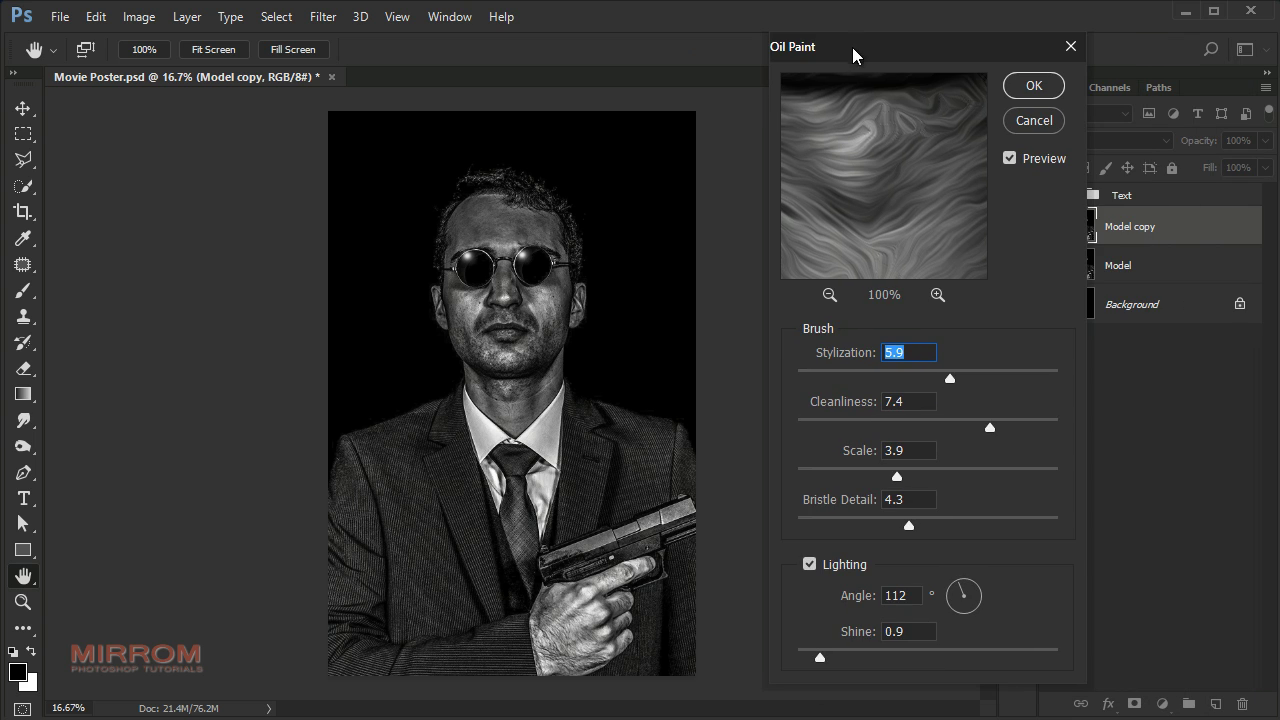
left_click(829, 295)
left_click(829, 295)
left_click(829, 295)
left_click(829, 295)
left_click(829, 295)
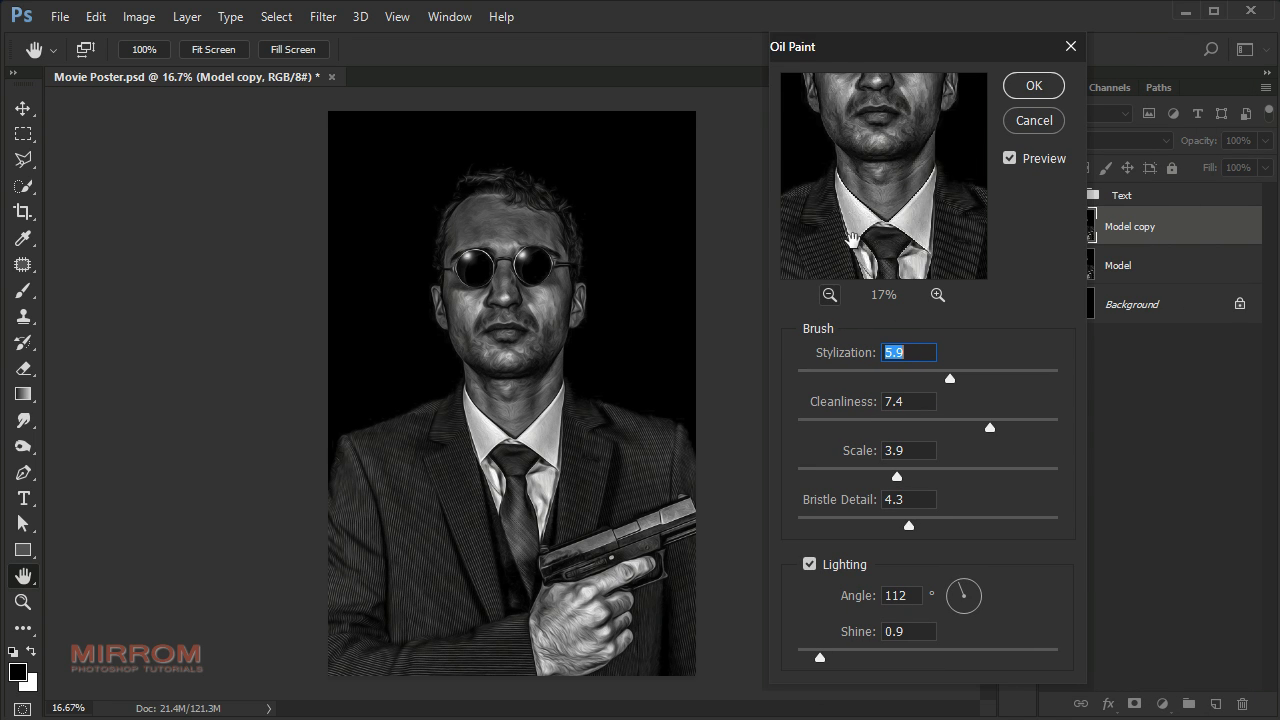
left_click(938, 295)
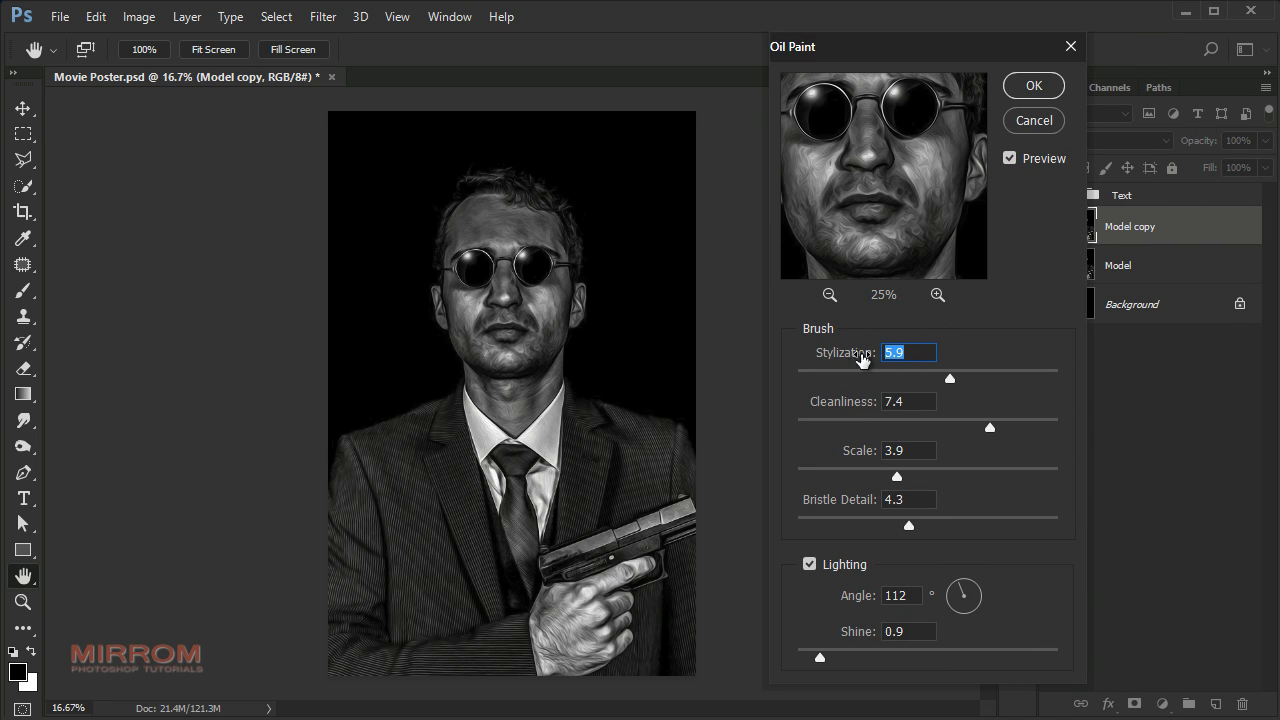
- Set Oil Paint Stylization 5.5, Cleanliness 6.5, Scale 3.7, Bristle Detail 4.4 with Lighting on, and apply
left_click_drag(957, 386, 945, 382)
left_click_drag(984, 425, 976, 429)
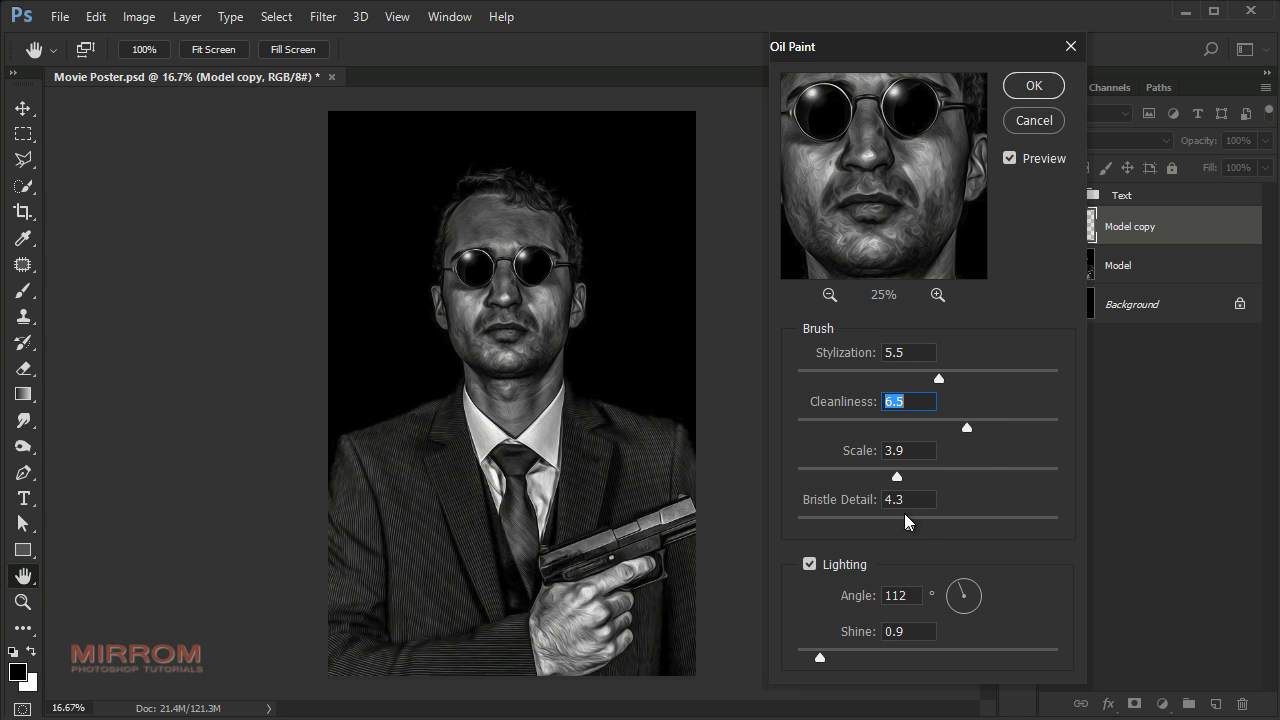
left_click_drag(897, 478, 892, 478)
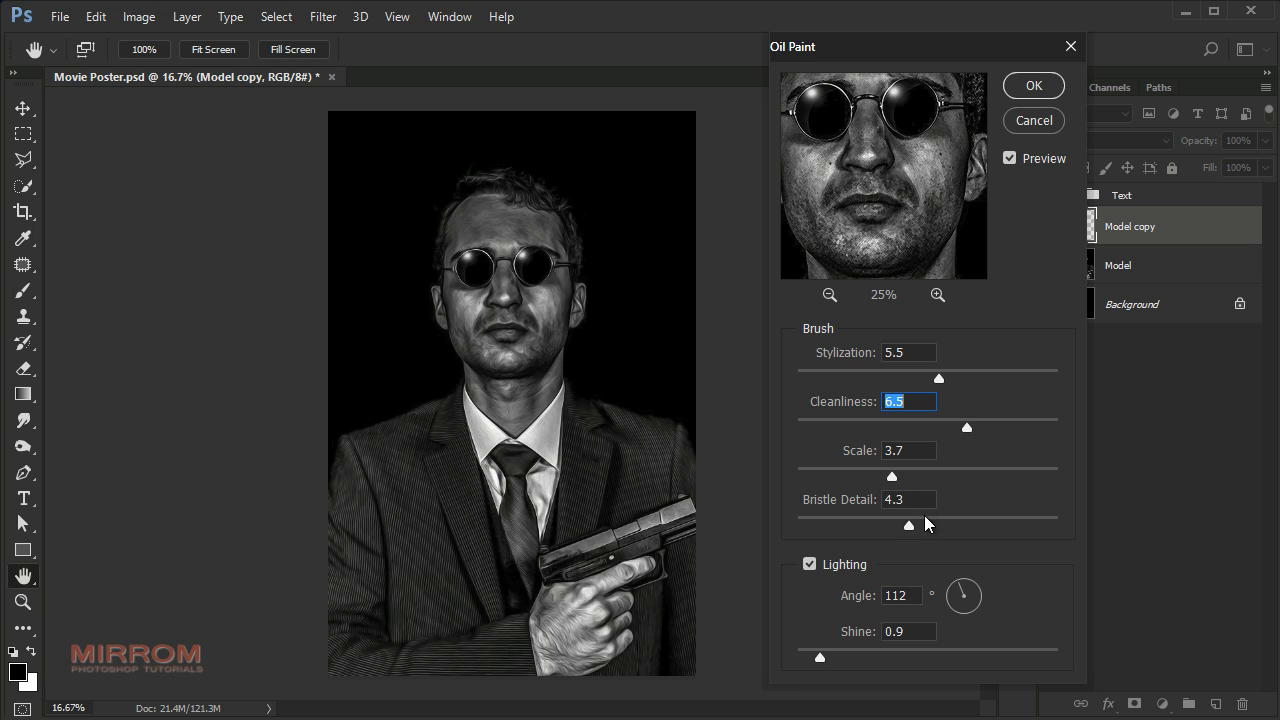
left_click(810, 565)
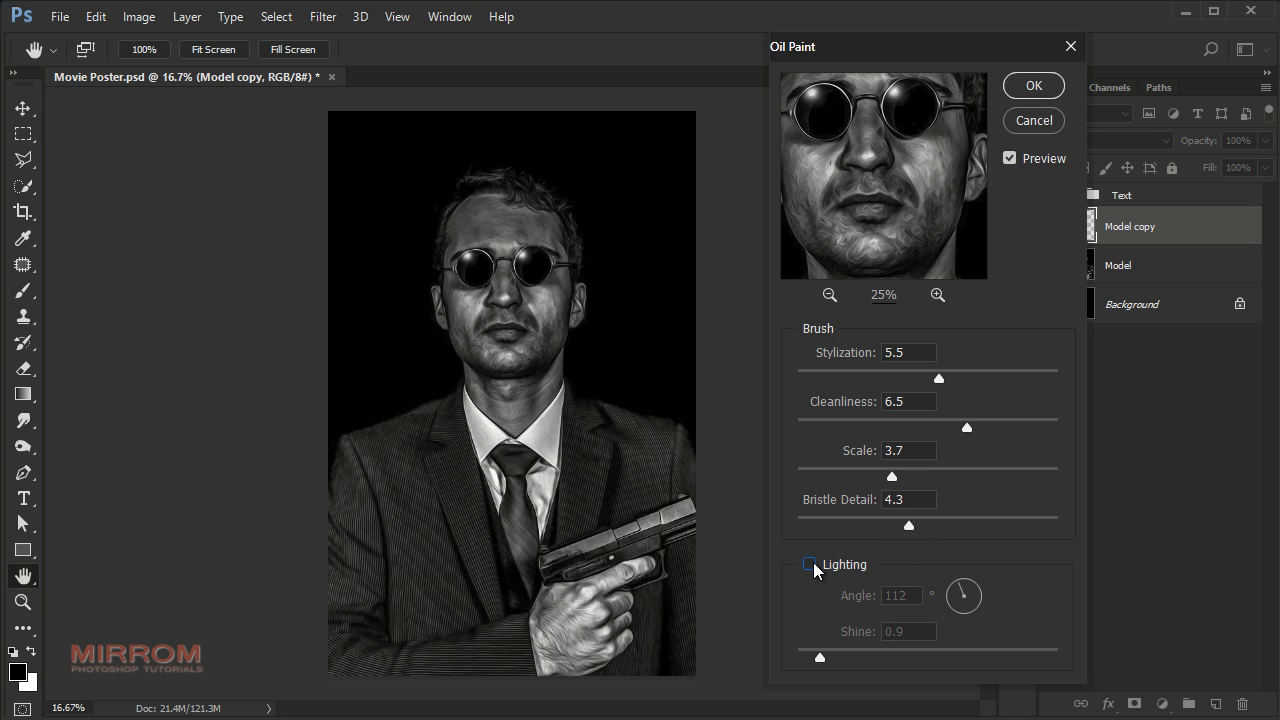
left_click(810, 565)
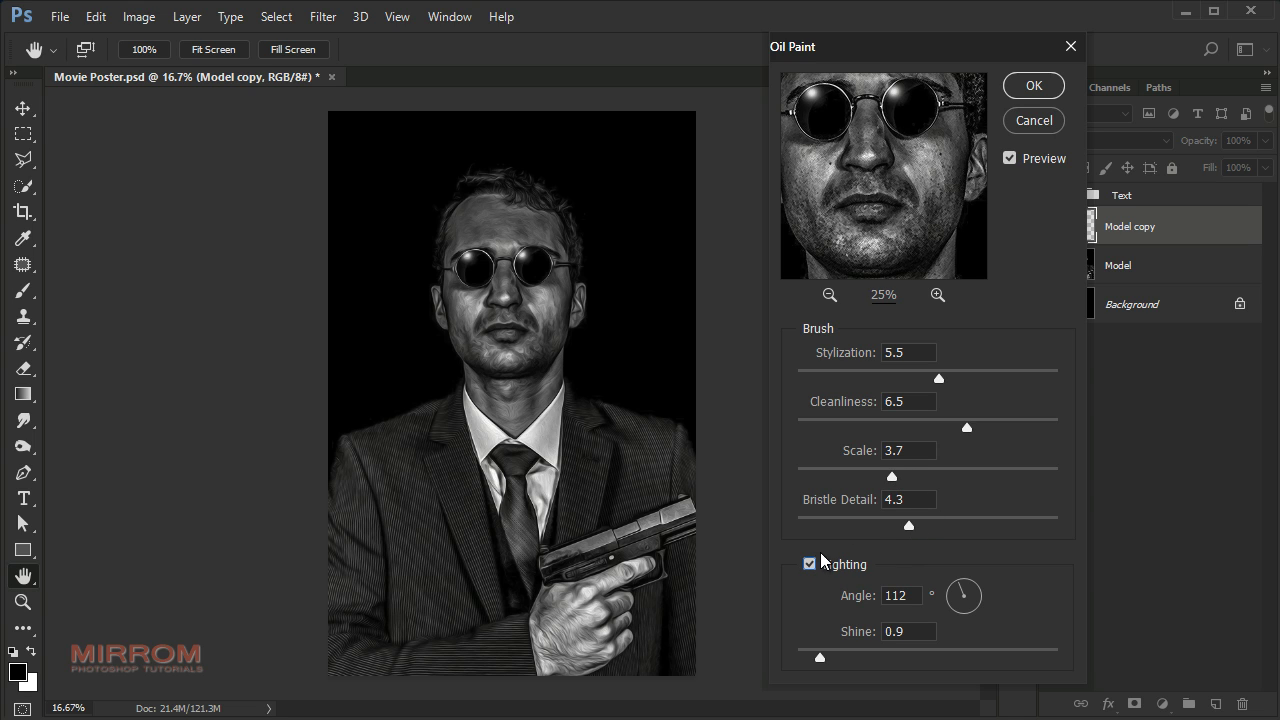
left_click_drag(909, 527, 914, 528)
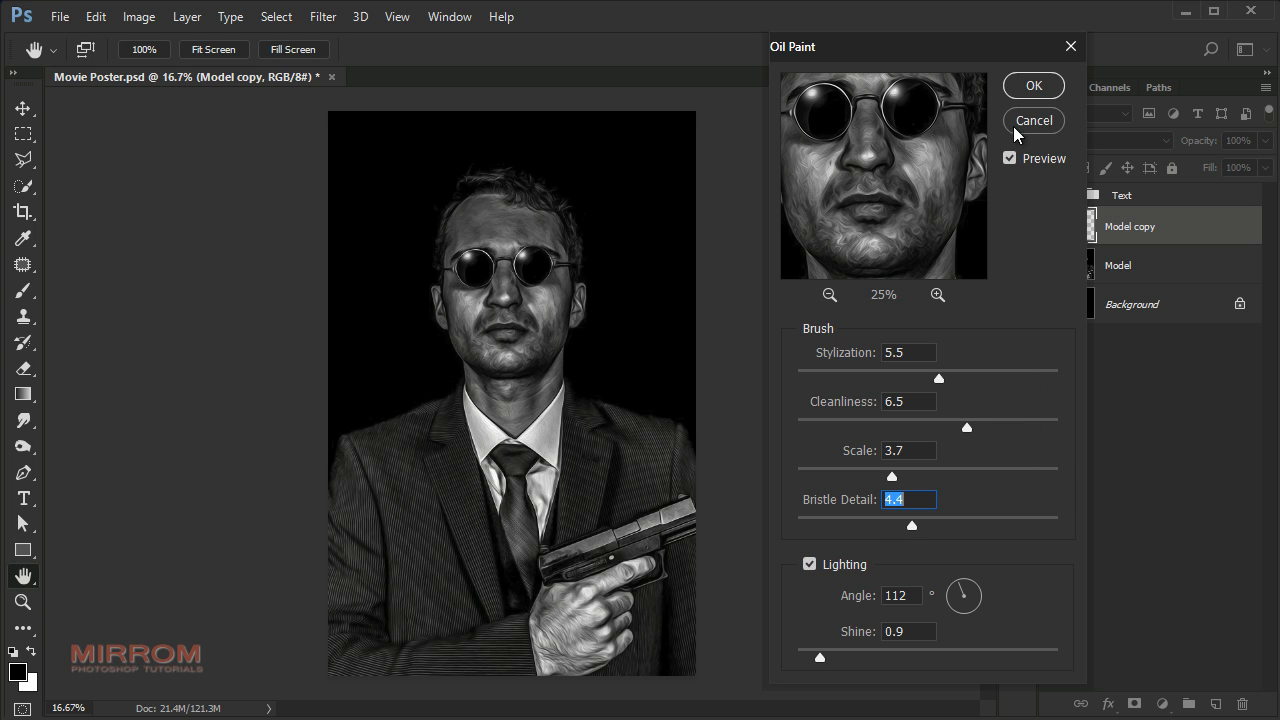
left_click(1033, 86)
- Zoom in on the painted face and lower the Model copy's opacity to 58%
key("v")
key("ctrl+plus")
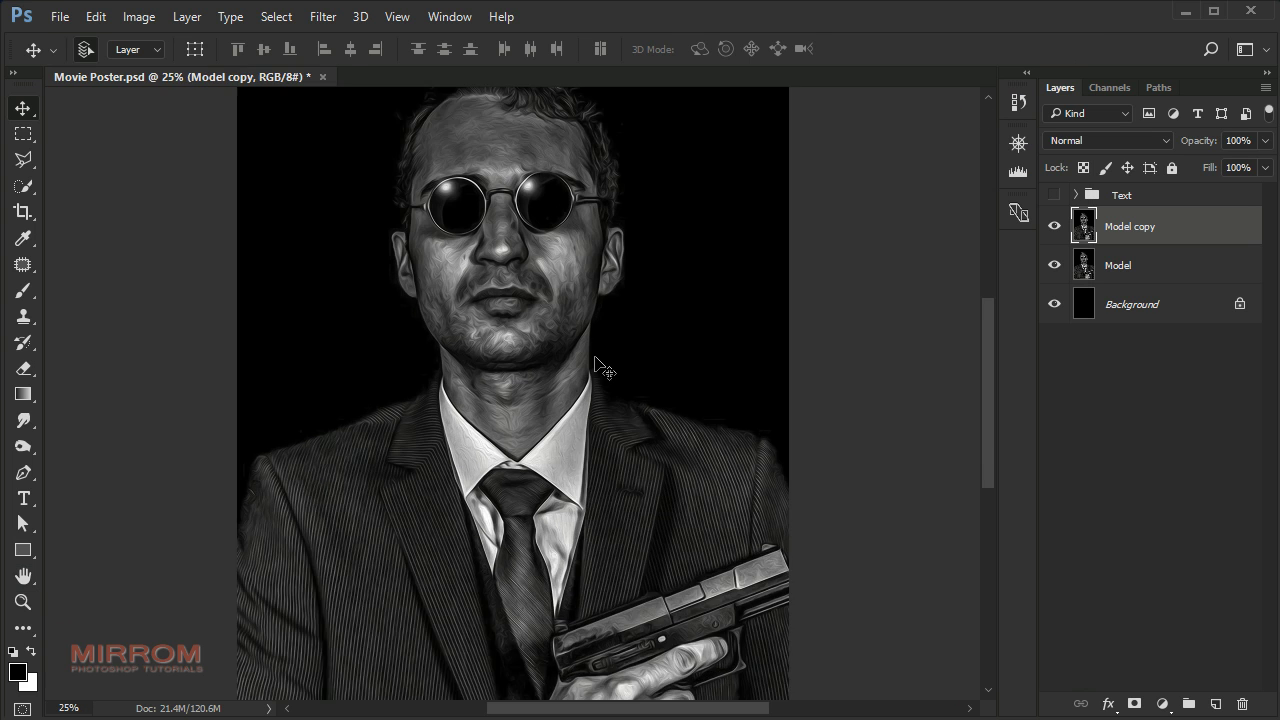
key("ctrl+plus")
scroll(596, 362, "up", 5)
scroll(596, 362, "up", 2)
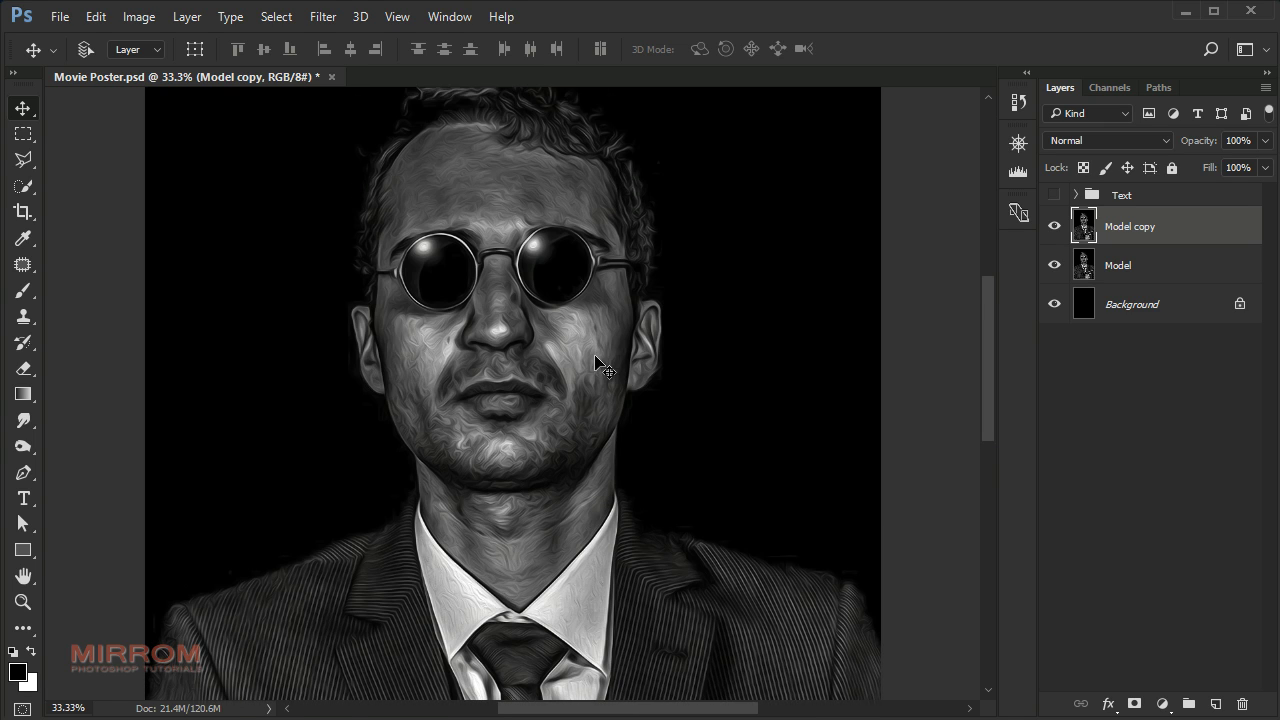
scroll(596, 362, "down", 1)
left_click(1266, 143)
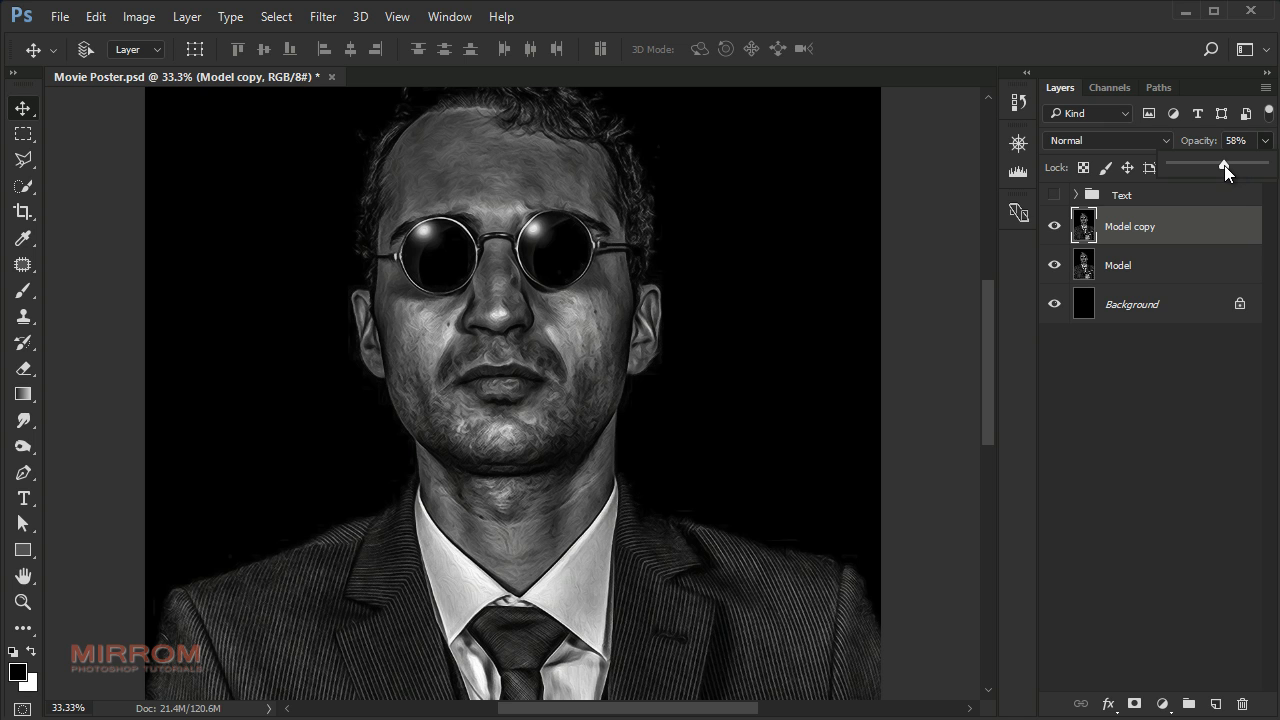
left_click(812, 371)
scroll(648, 329, "down", 5)
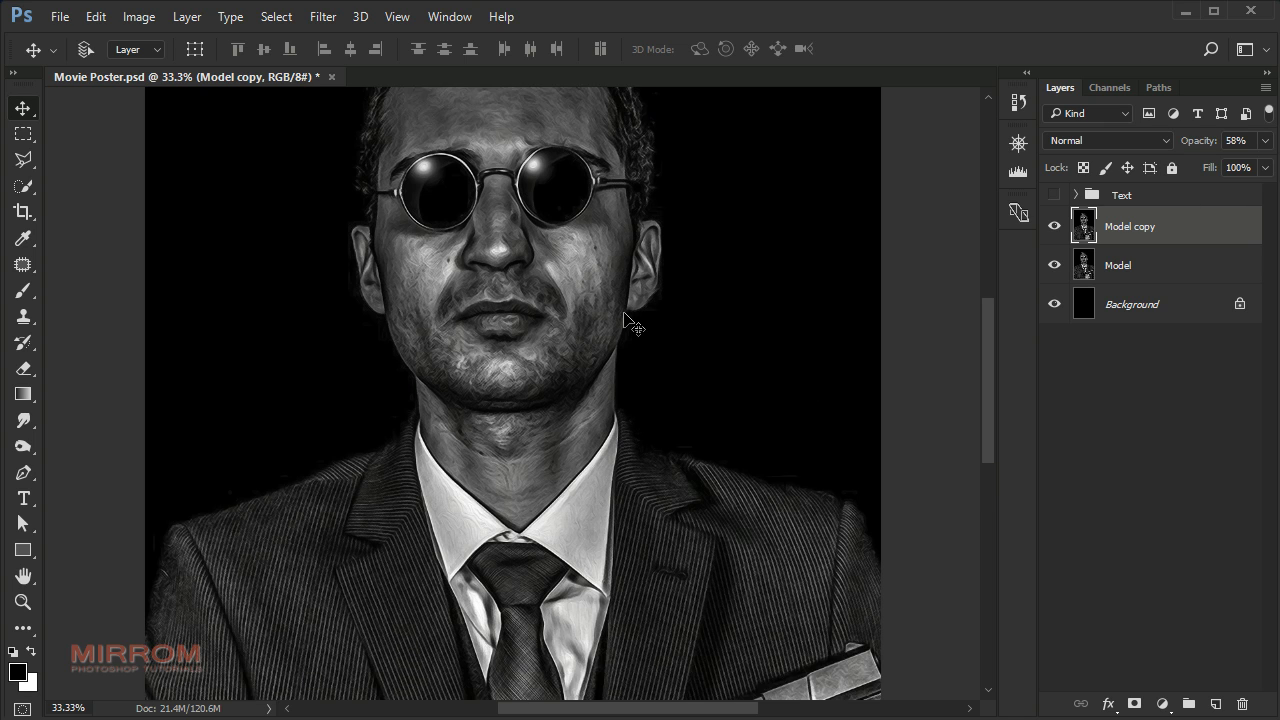
scroll(640, 325, "up", 2)
scroll(630, 322, "up", 5)
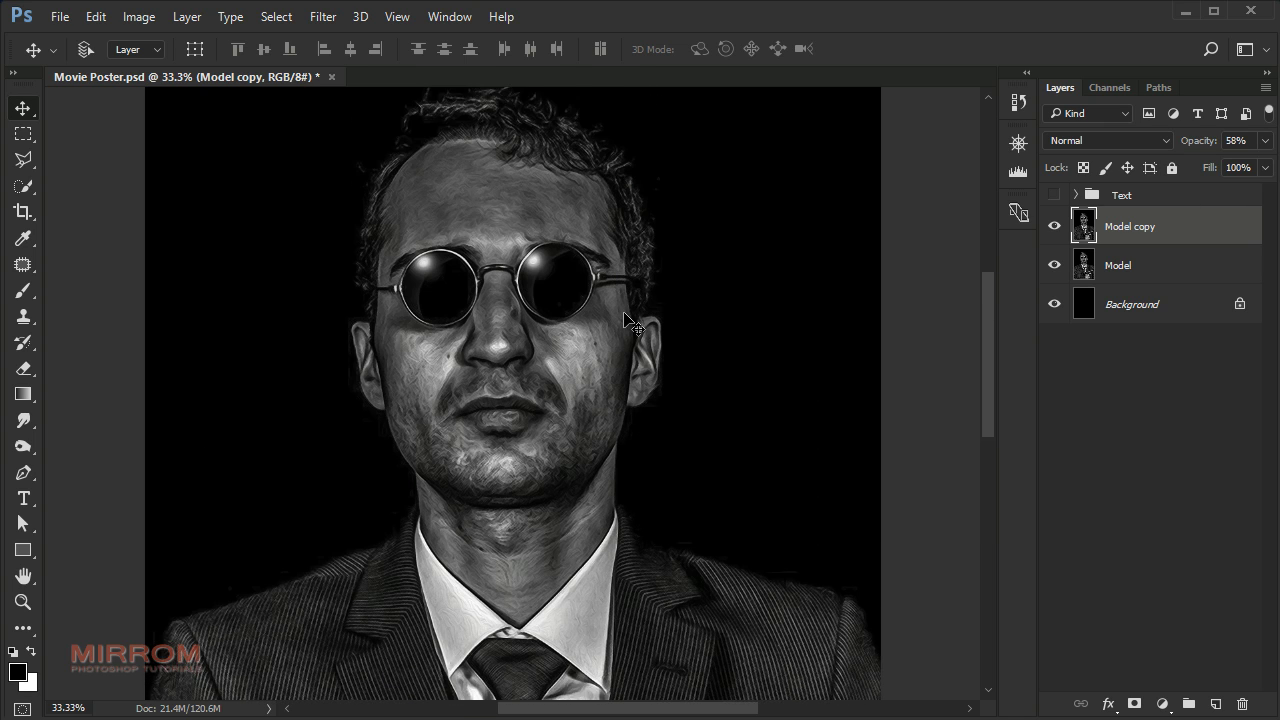
scroll(630, 322, "down", 3)
scroll(630, 322, "down", 3)
scroll(630, 322, "down", 2)
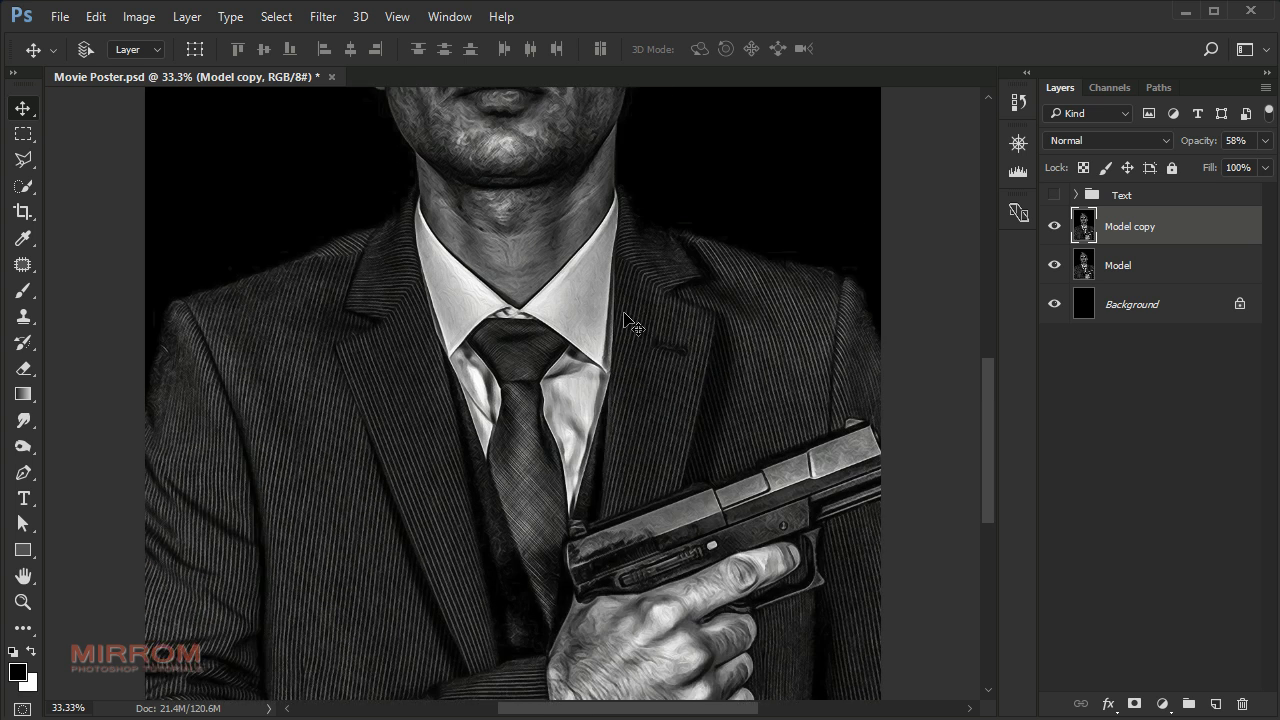
scroll(630, 322, "up", 3)
scroll(630, 322, "down", 1)
scroll(625, 322, "down", 1)
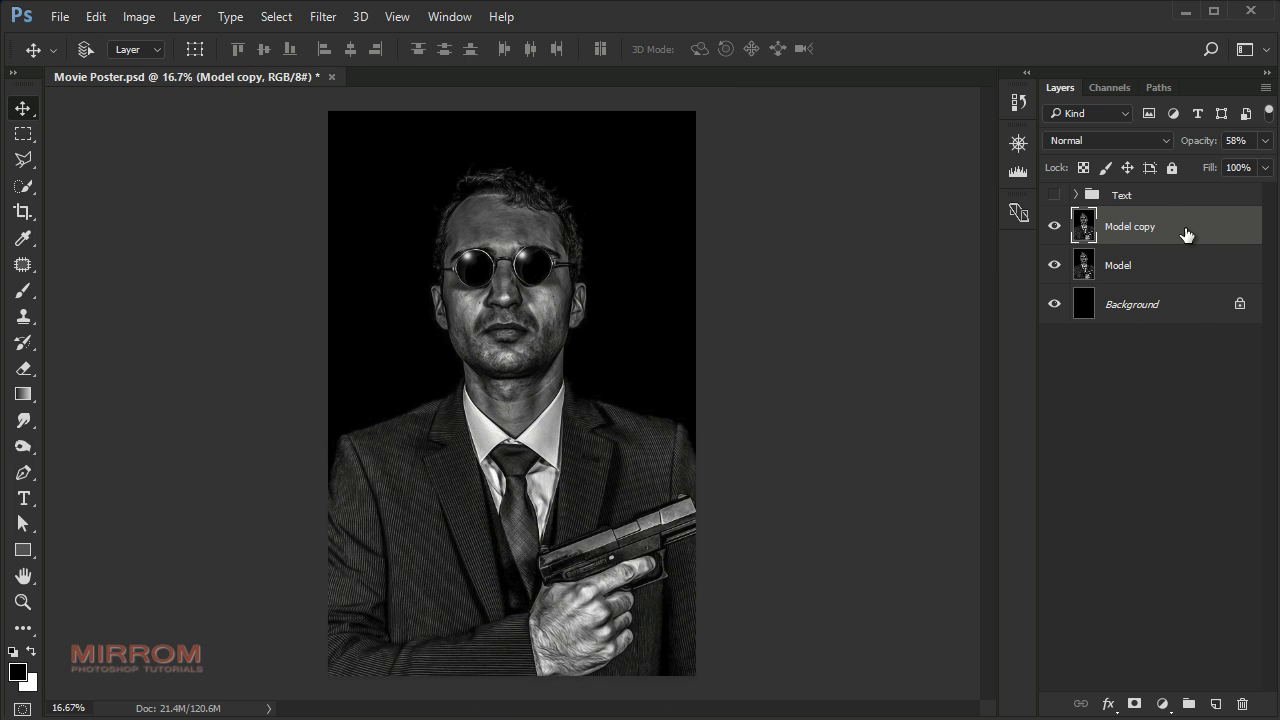
scroll(700, 425, "up", 1)
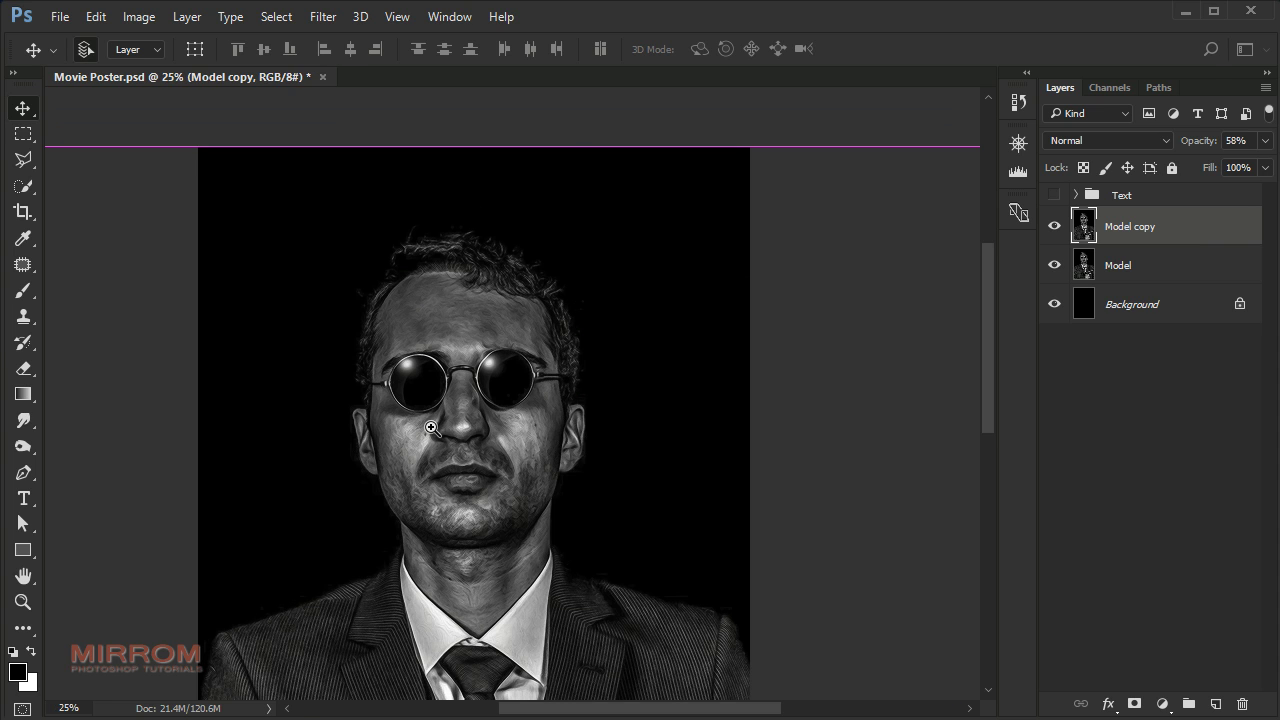
scroll(700, 425, "up", 1)
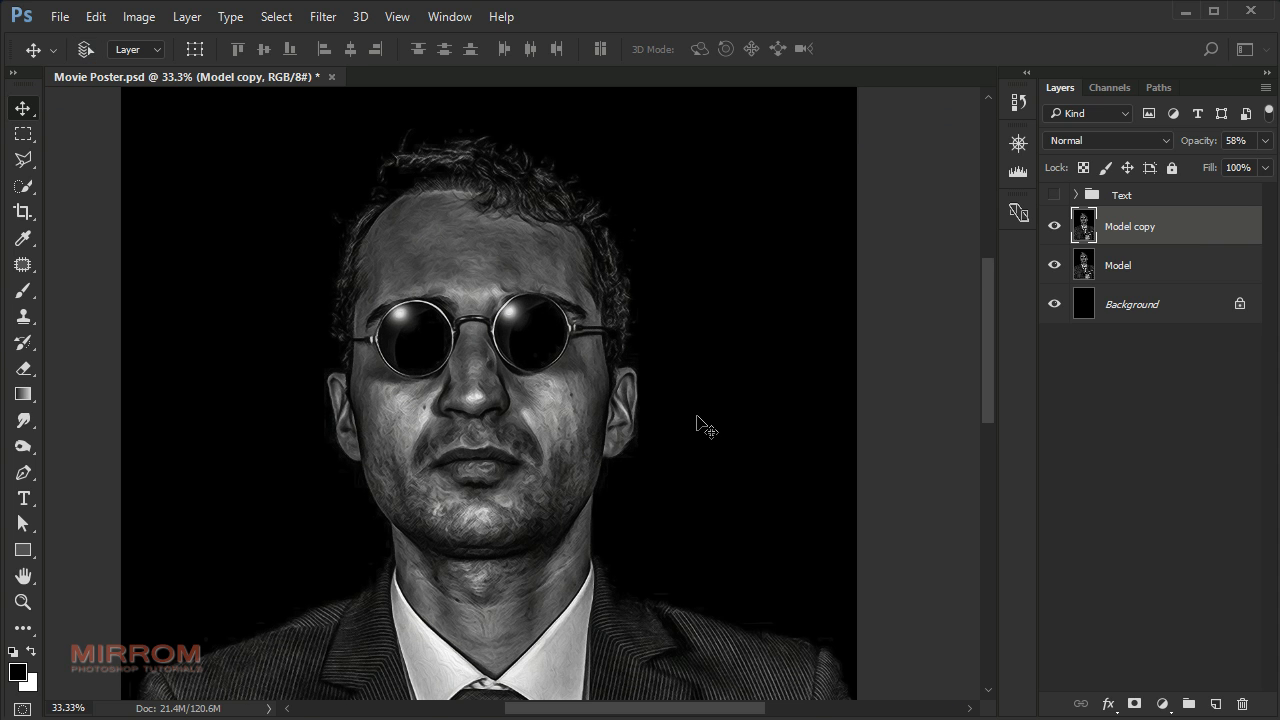
- Merge Model copy with Model and rename the merged layer Model
left_click(1146, 276, "shift")
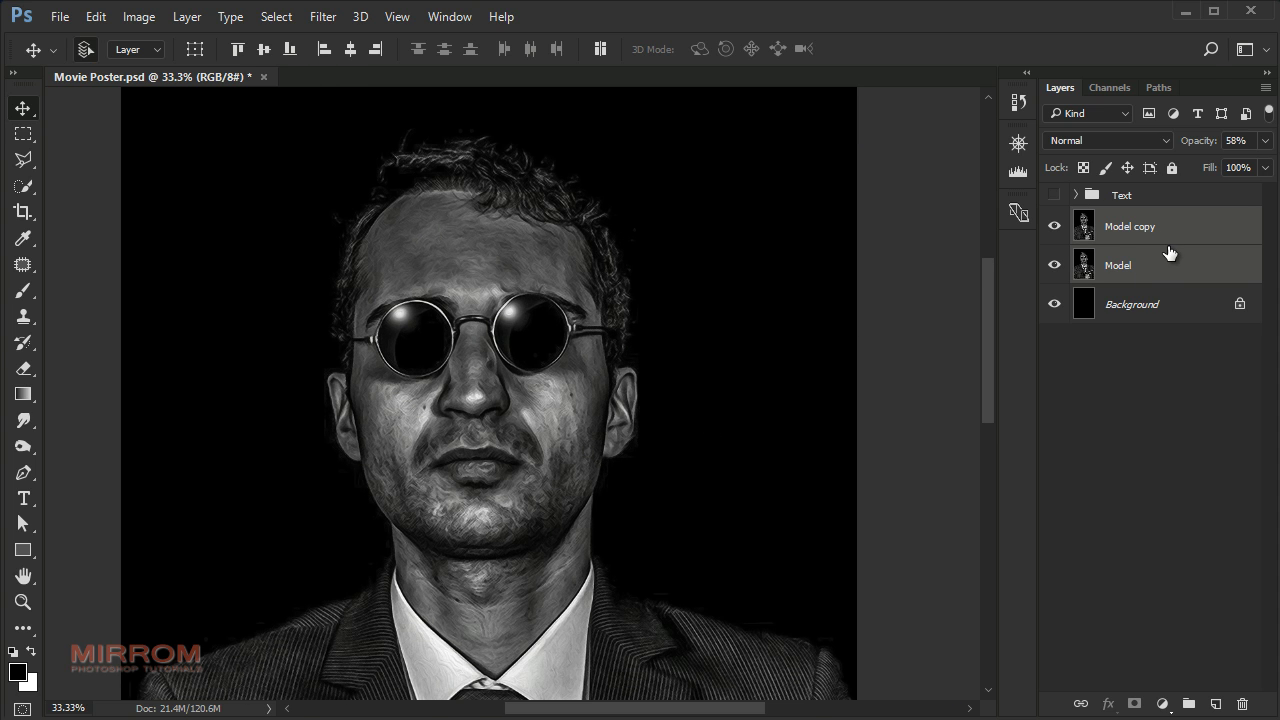
key("ctrl+e")
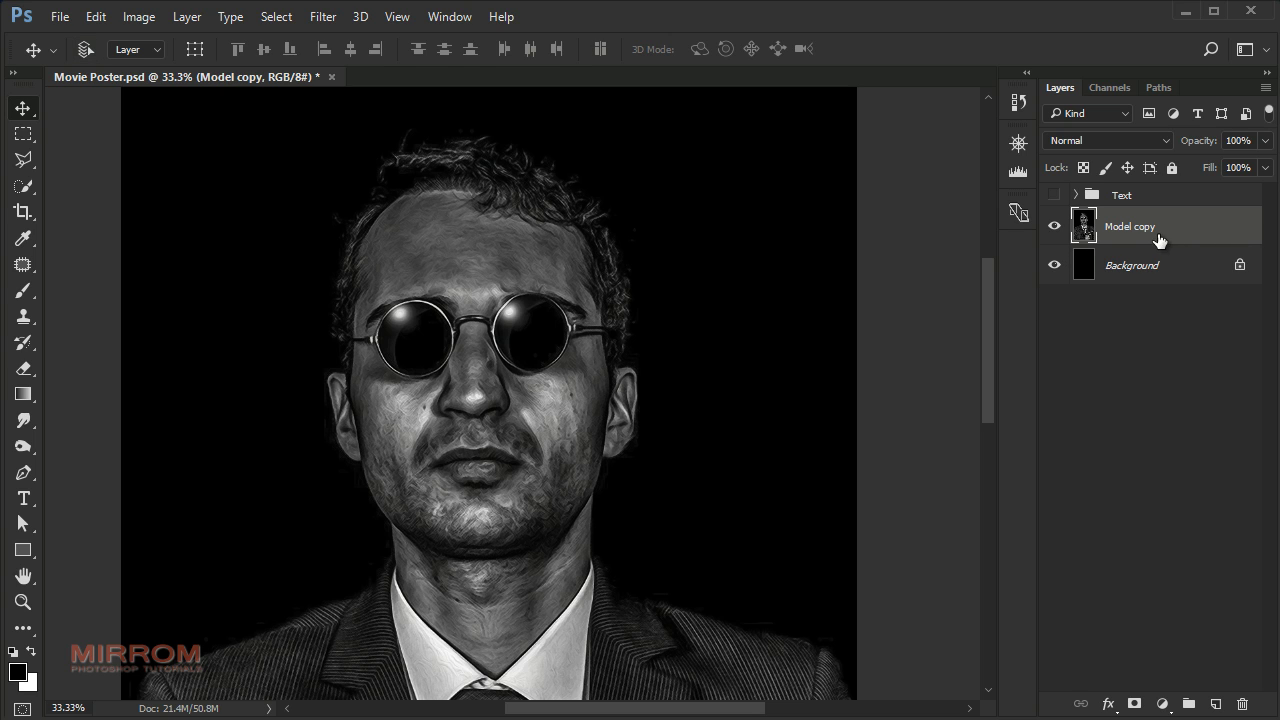
double_click(1138, 229)
key("Right")
key("BackSpace")
key("BackSpace")
key("BackSpace")
key("BackSpace")
key("BackSpace")
key("Return")
key("ctrl+minus")
key("ctrl+minus")
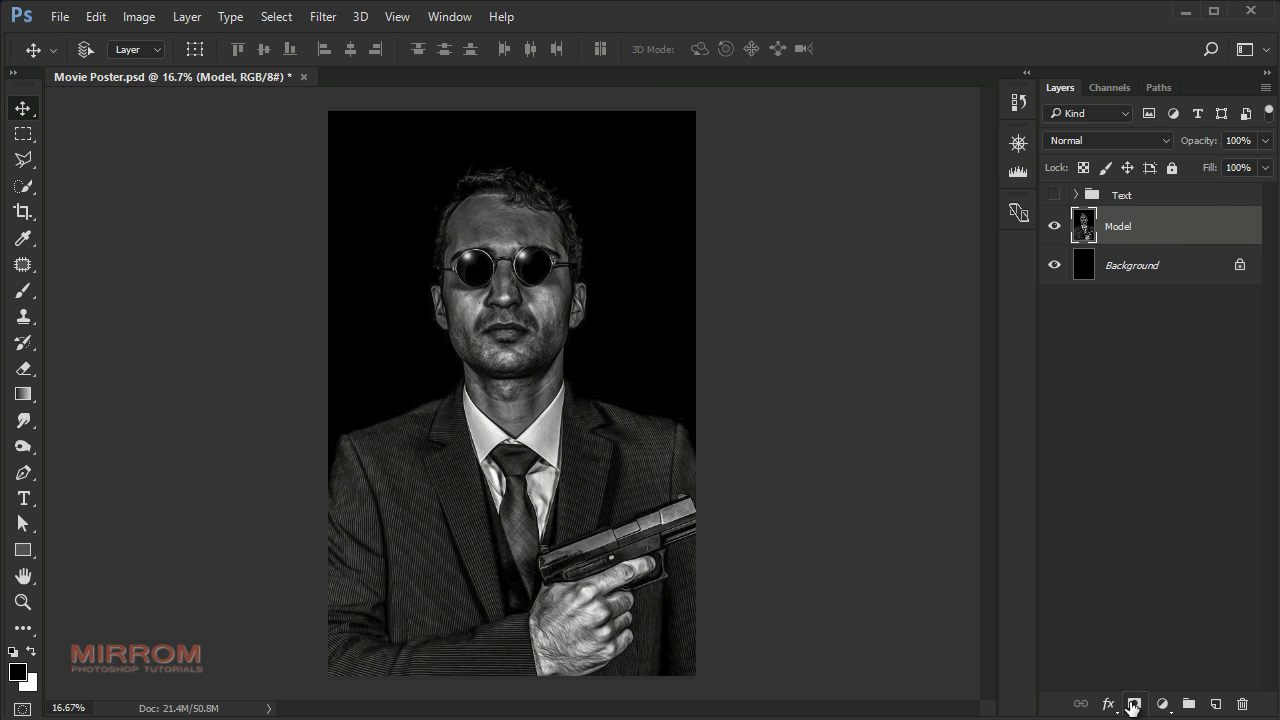
- Add a layer mask to Model and gradient-fade its left and right edges into black
left_click(1134, 704)
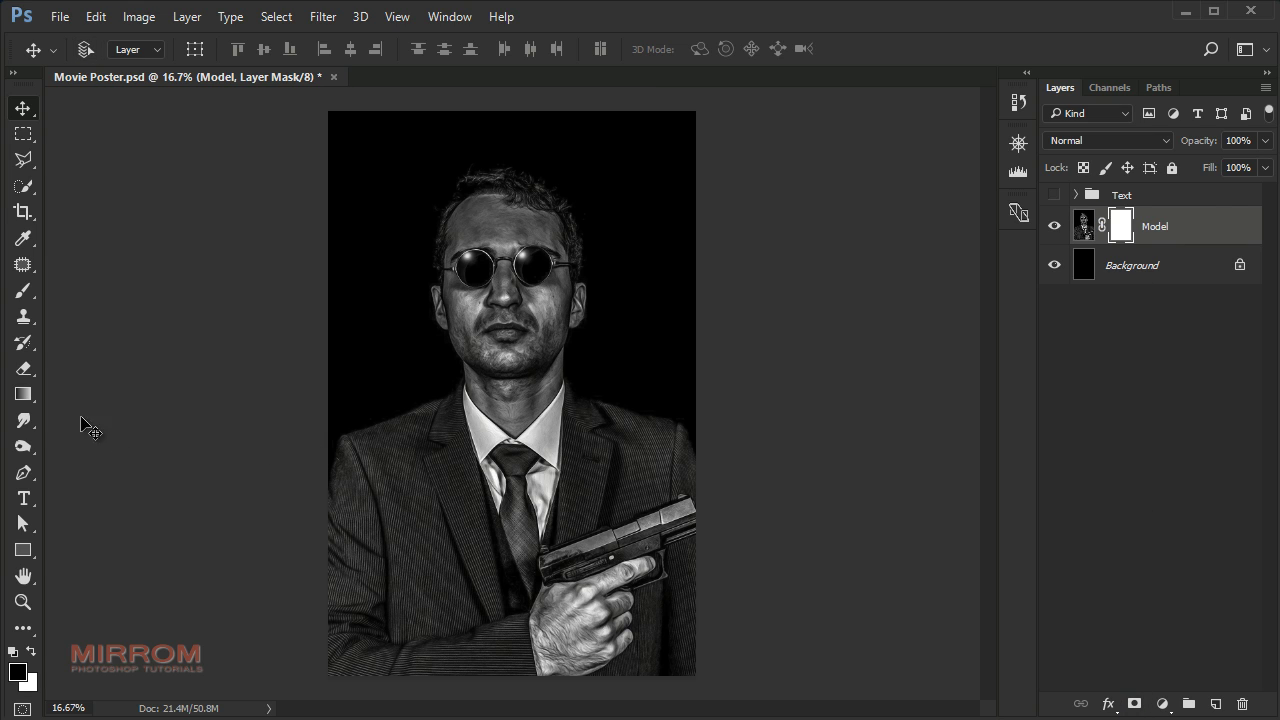
left_click_drag(34, 399, 85, 396)
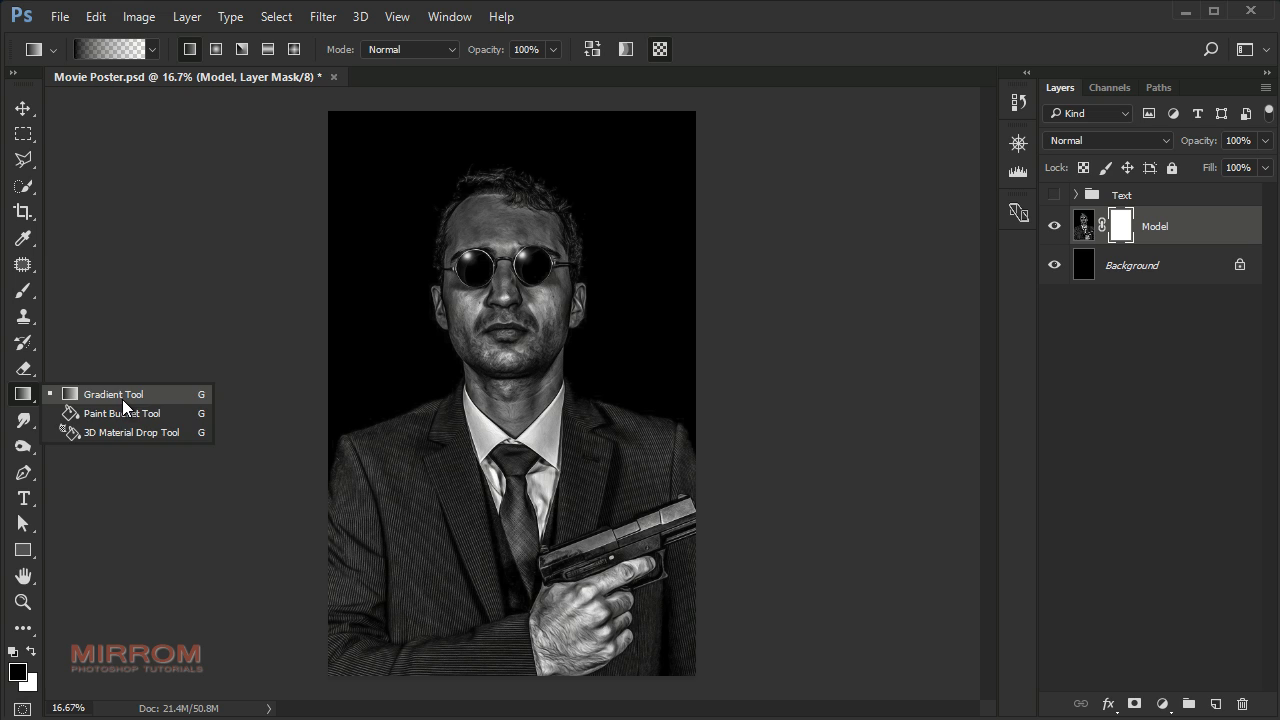
left_click(122, 399)
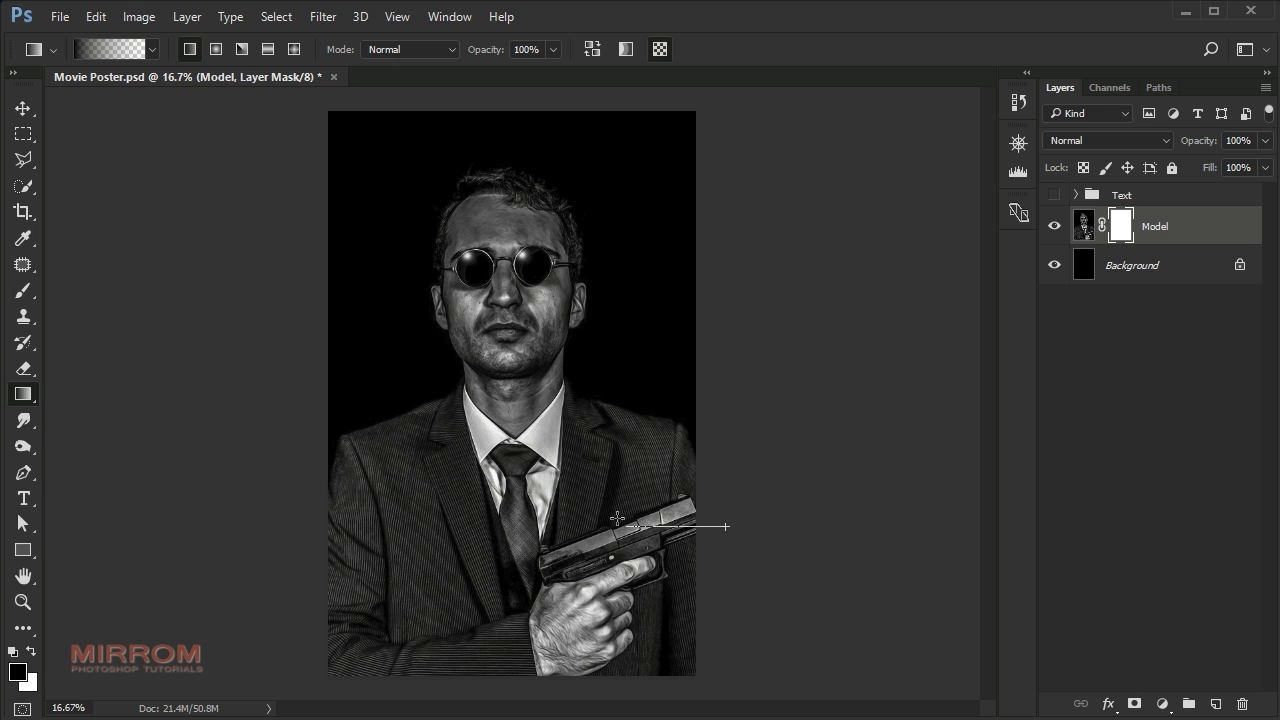
left_click_drag(727, 526, 617, 519)
left_click_drag(299, 557, 398, 568)
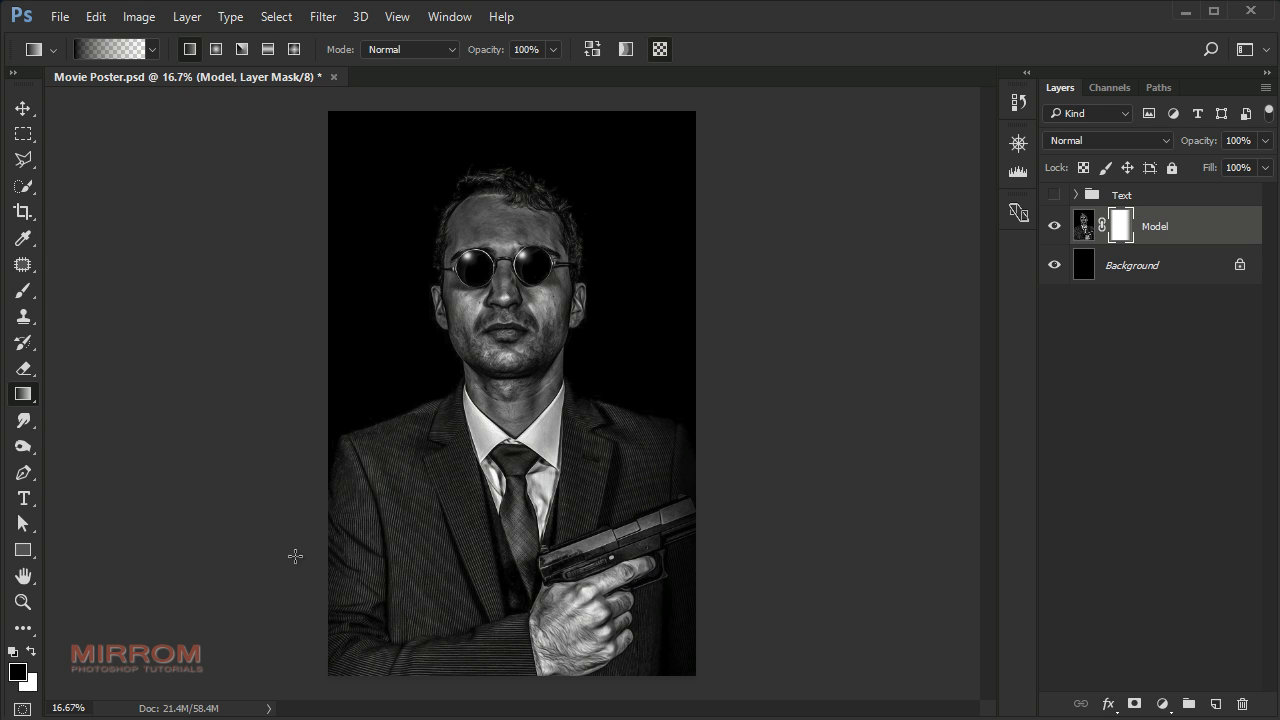
key("ctrl+z")
left_click_drag(223, 546, 356, 566)
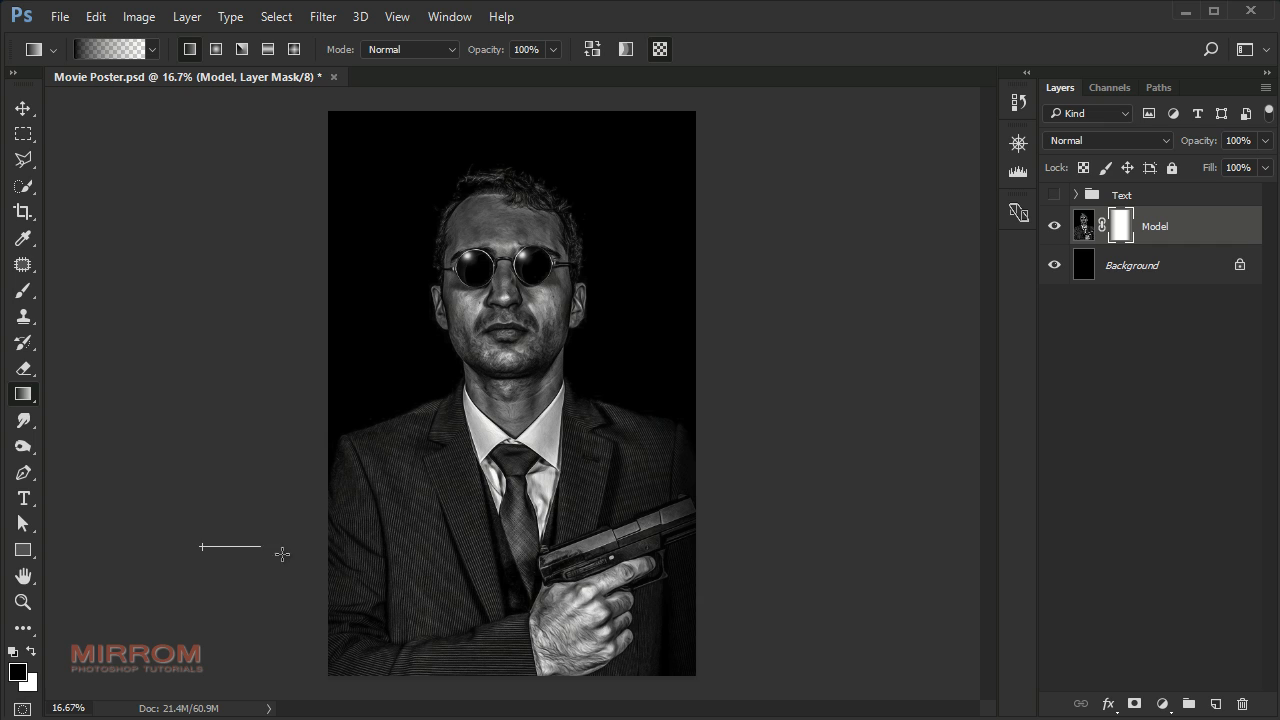
left_click_drag(282, 553, 410, 567)
left_click_drag(243, 546, 436, 566)
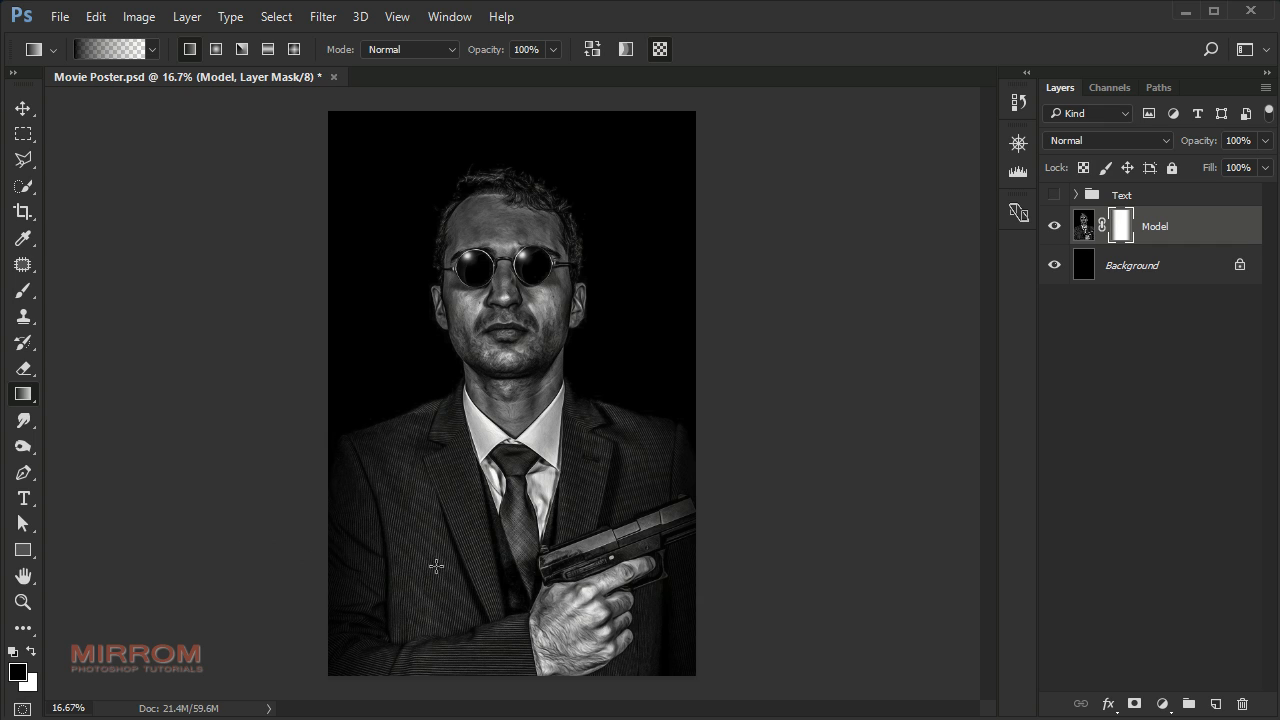
left_click_drag(824, 614, 503, 601)
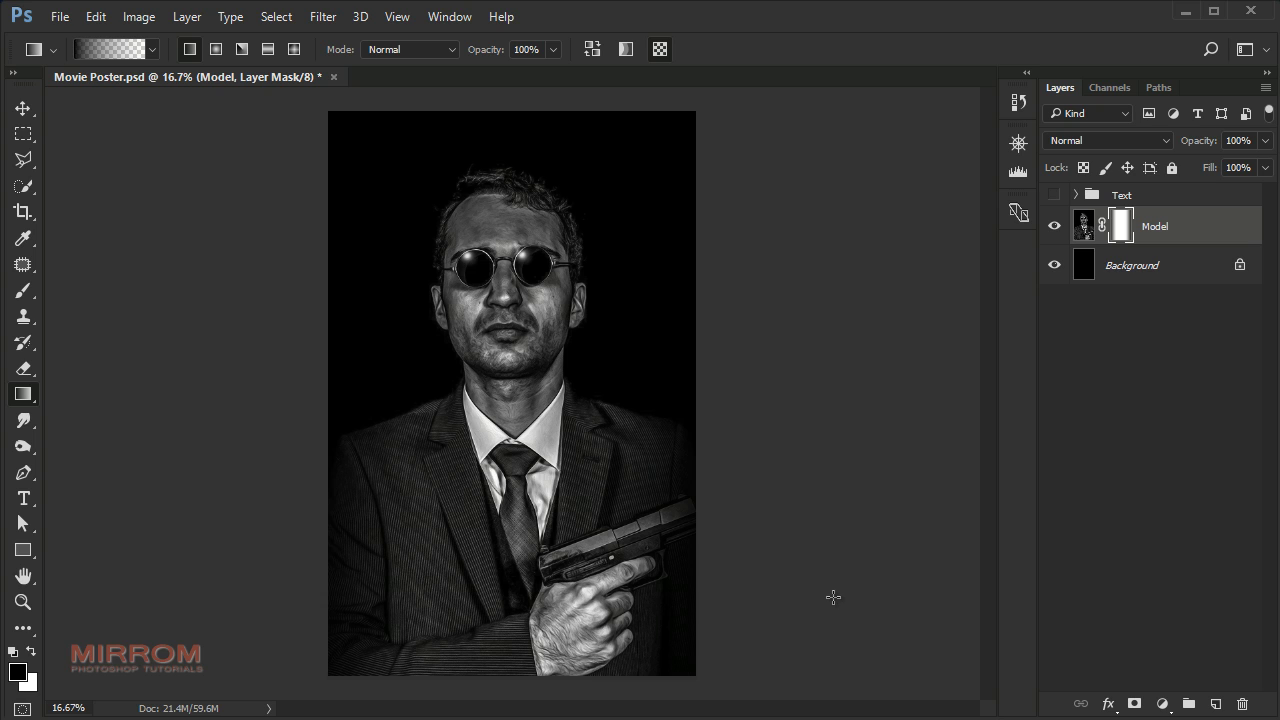
key("ctrl+minus")
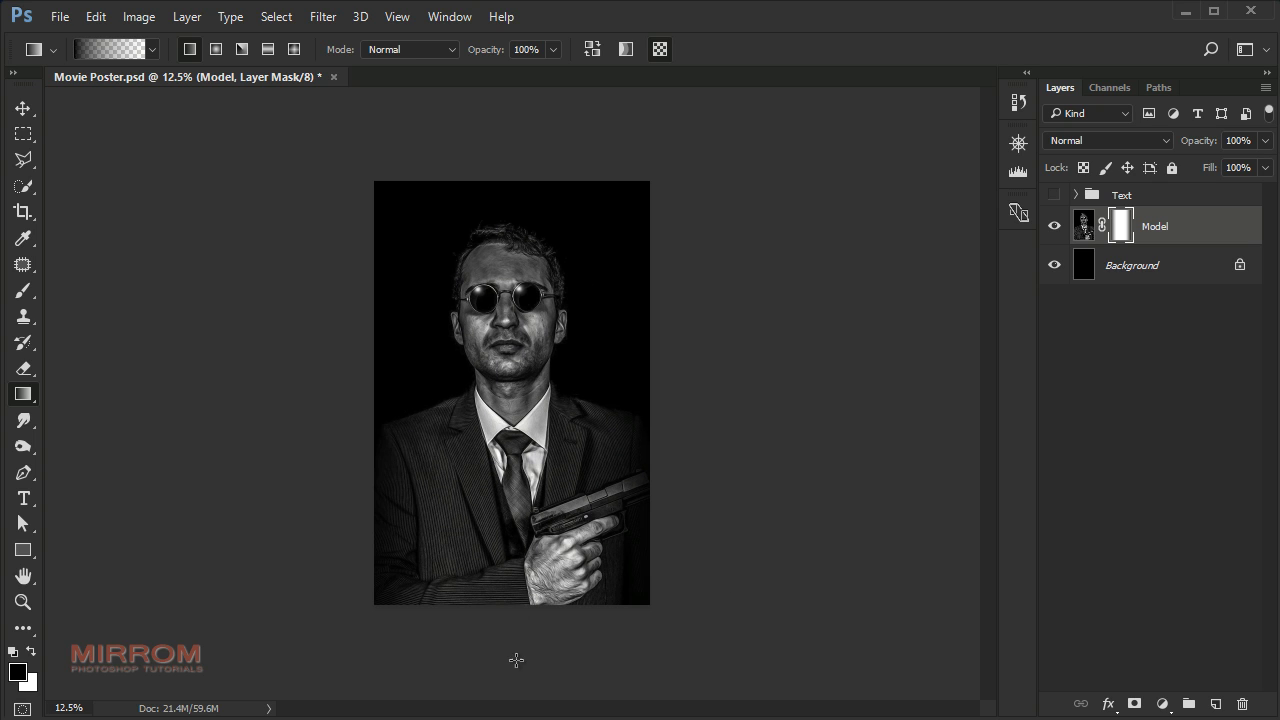
- Fade the bottom of the photo, lower jacket and hand into black with upward gradients
left_click_drag(520, 660, 518, 480)
left_click_drag(519, 620, 525, 493)
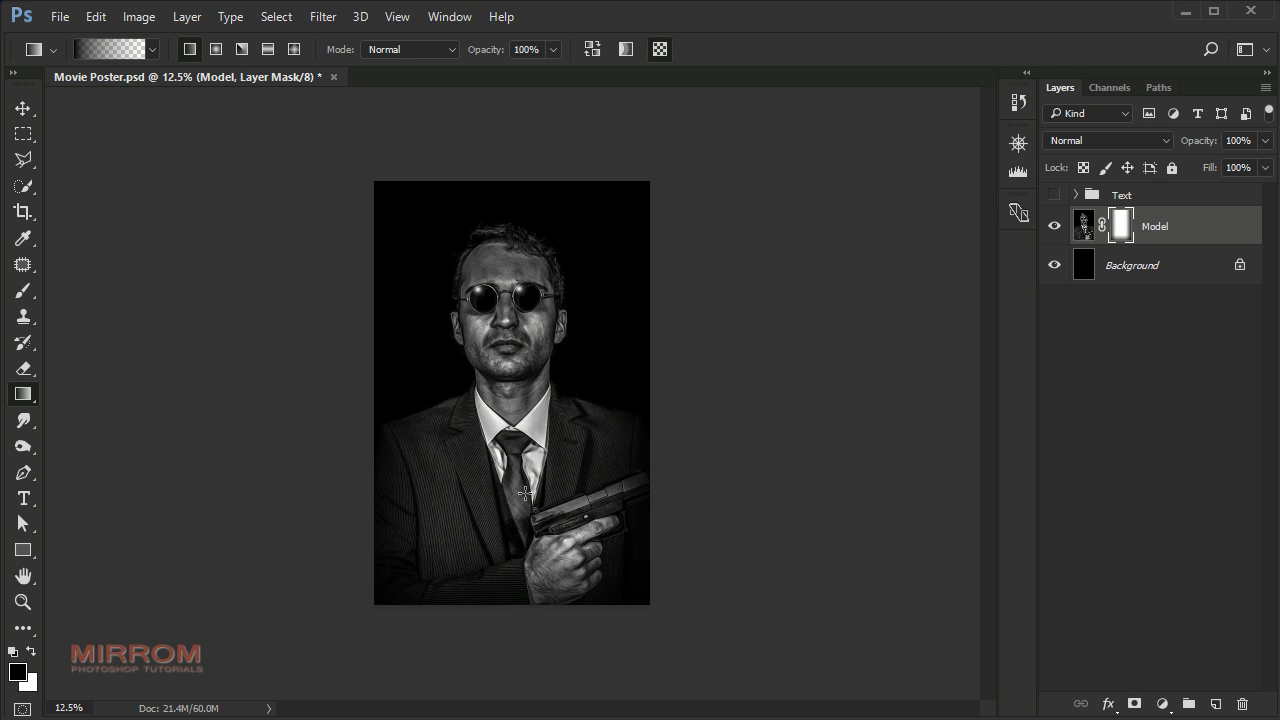
left_click_drag(511, 671, 517, 523)
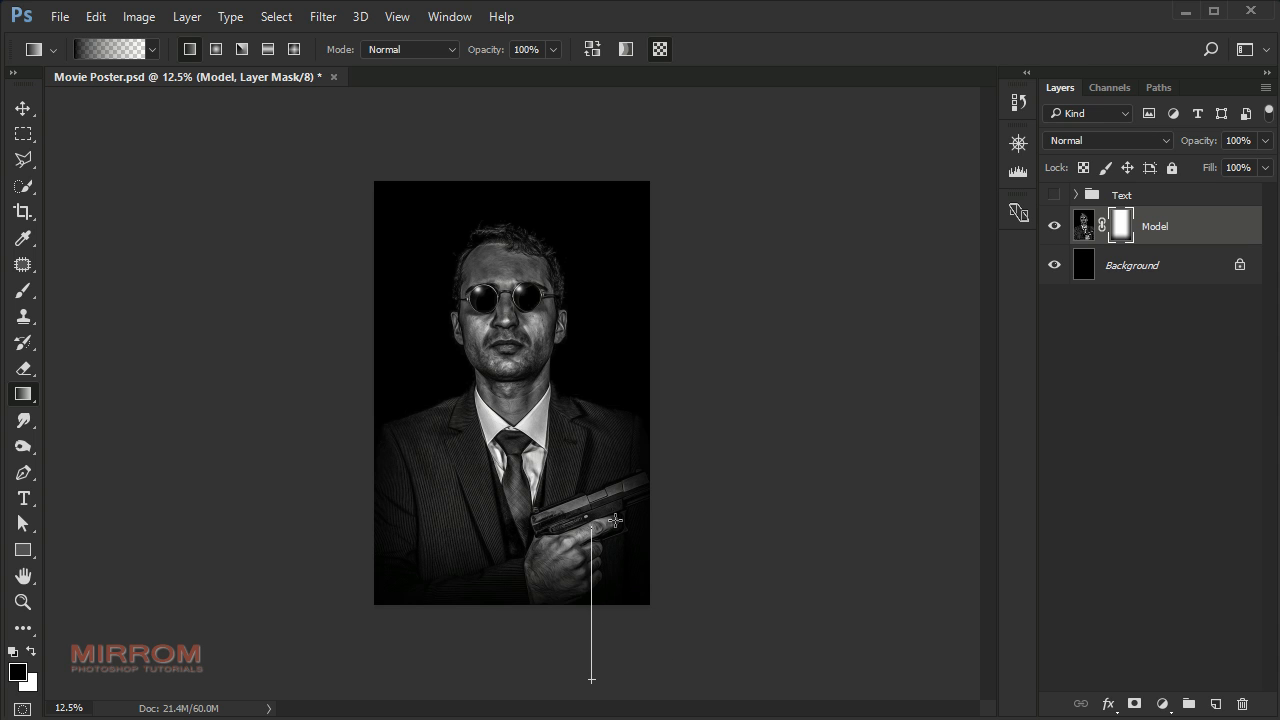
left_click_drag(615, 520, 615, 521)
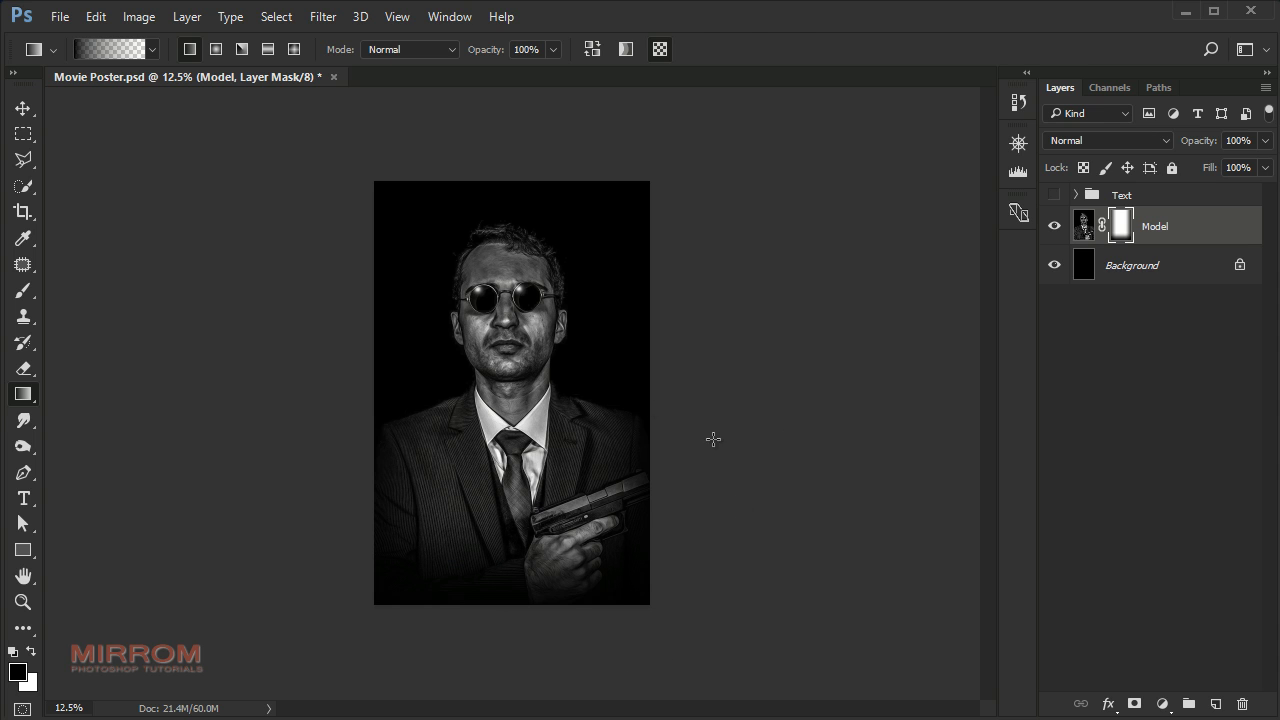
key("v")
key("ctrl+plus")
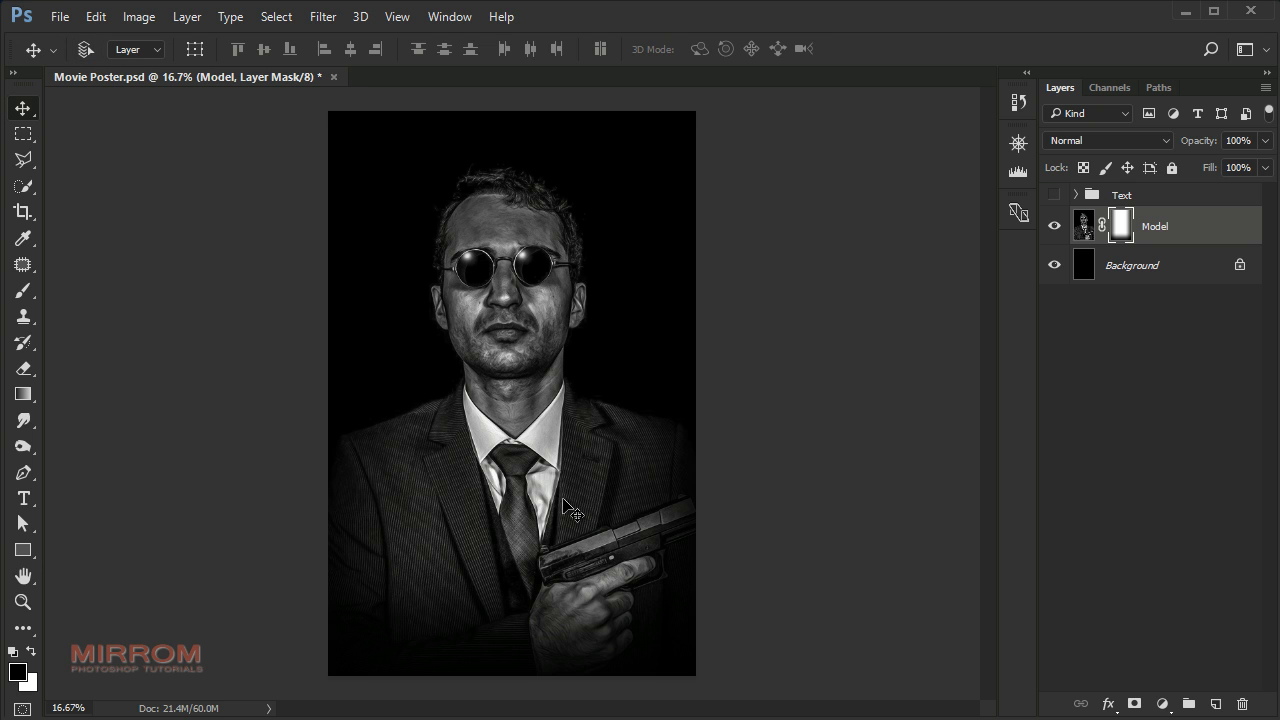
key("ctrl+plus")
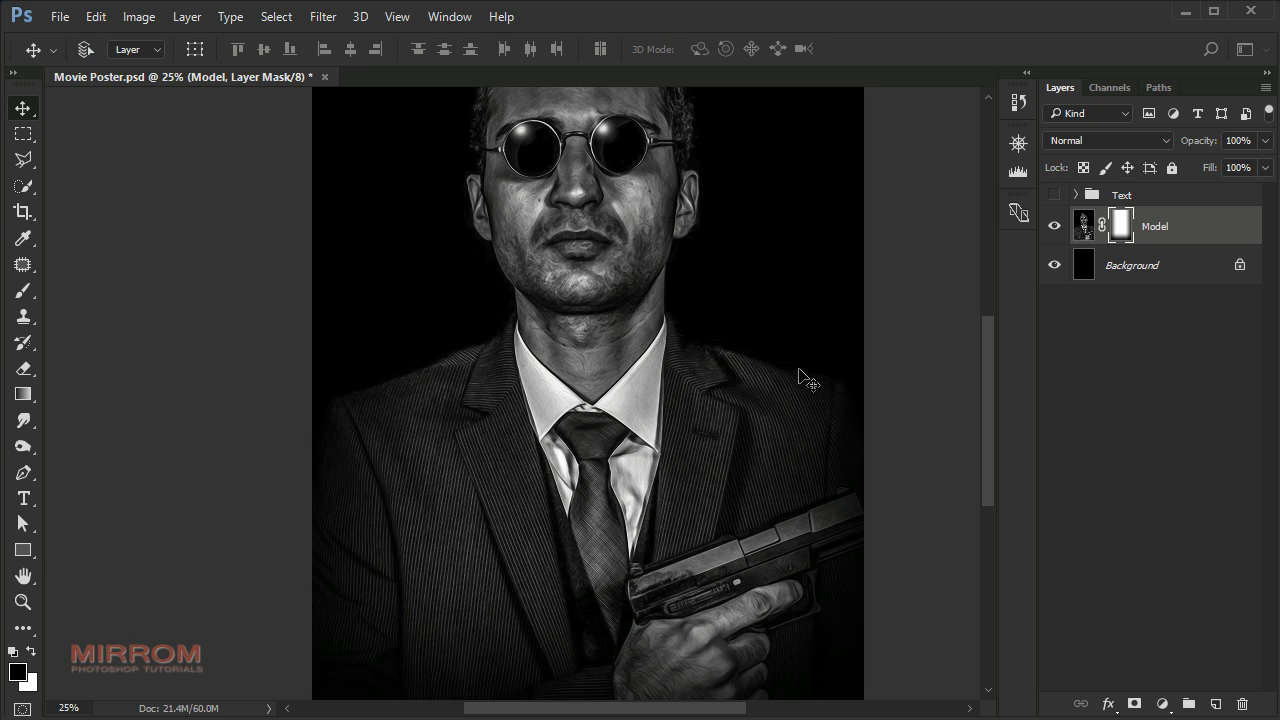
key("ctrl+plus")
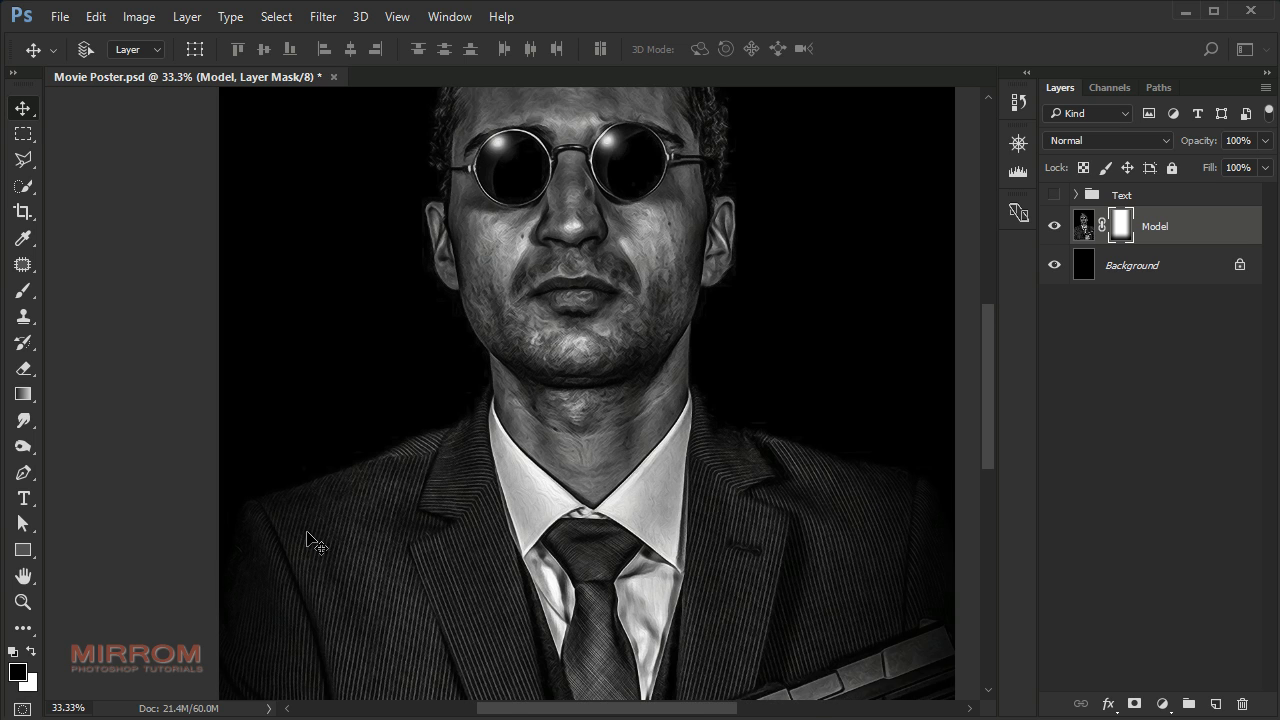
scroll(310, 537, "down", 3)
- Set the Pen Tool to Path mode and zoom in on the man's left shoulder
scroll(197, 497, "up", 4)
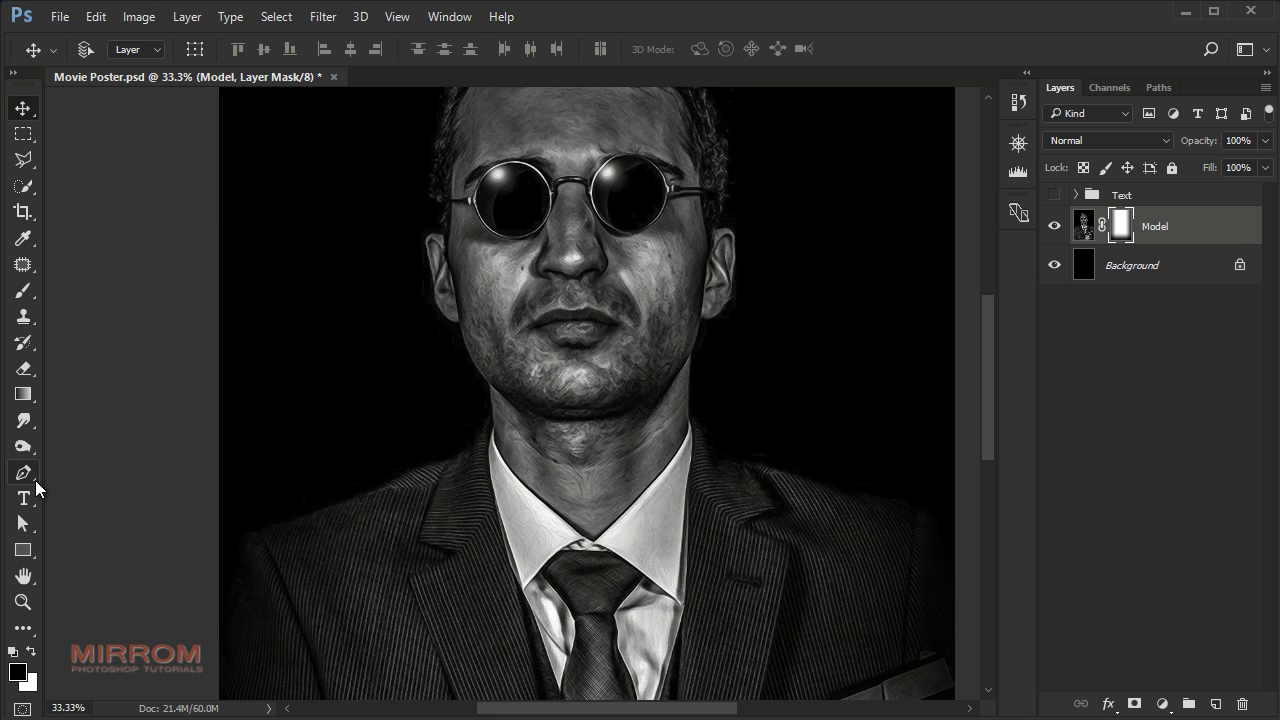
left_click_drag(23, 473, 105, 475)
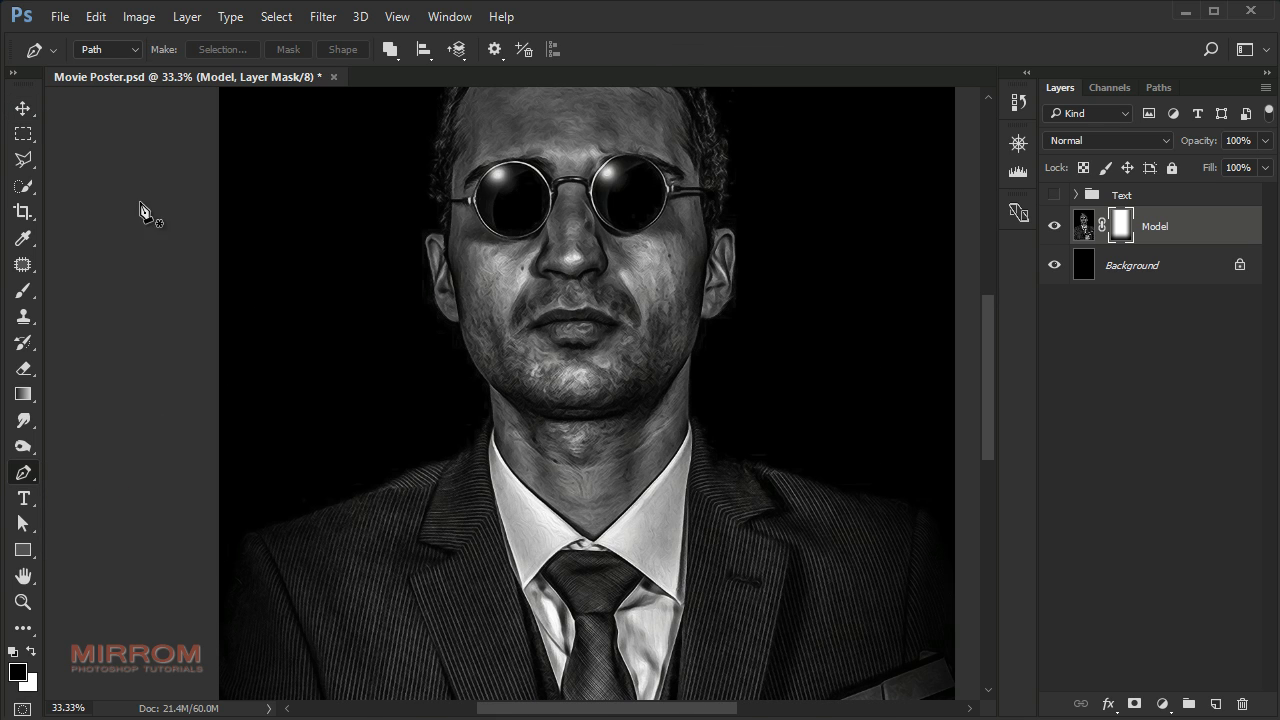
left_click(133, 48)
left_click(122, 84)
left_click(280, 606, "ctrl")
scroll(251, 545, "up", 1)
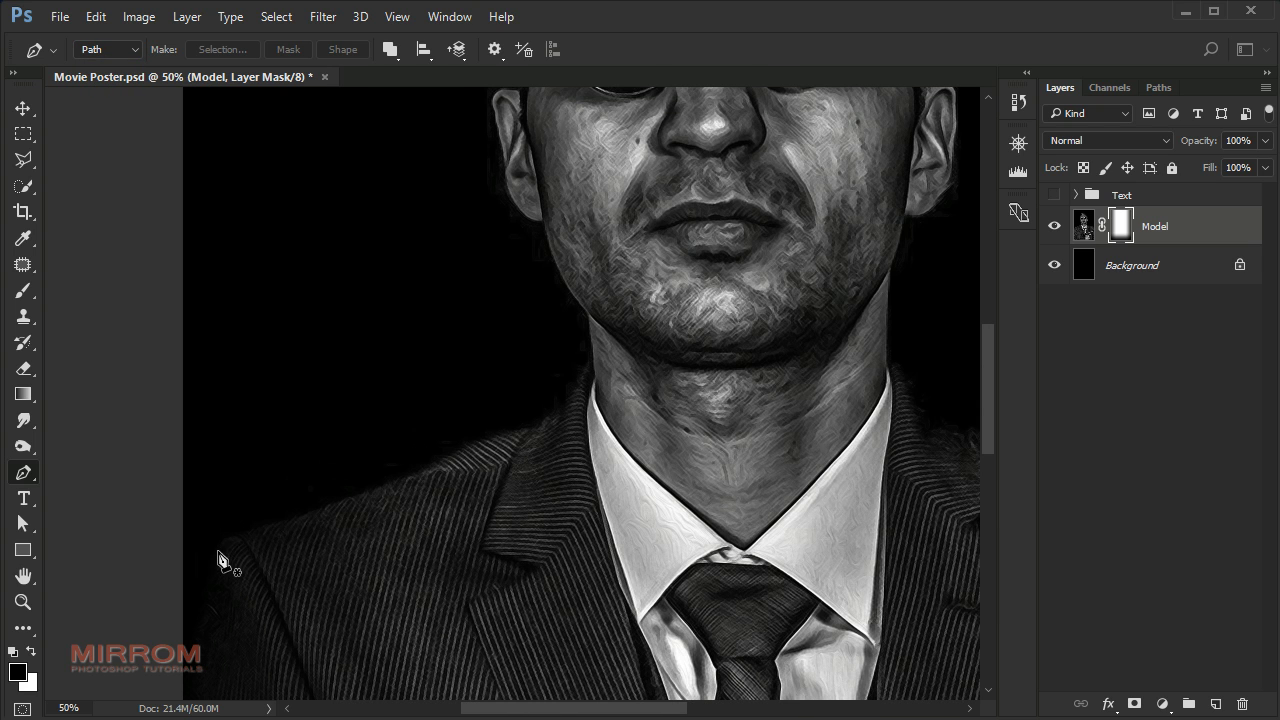
- Trace the path from the left shoulder up the neck and jaw to below the left ear
left_click(218, 551)
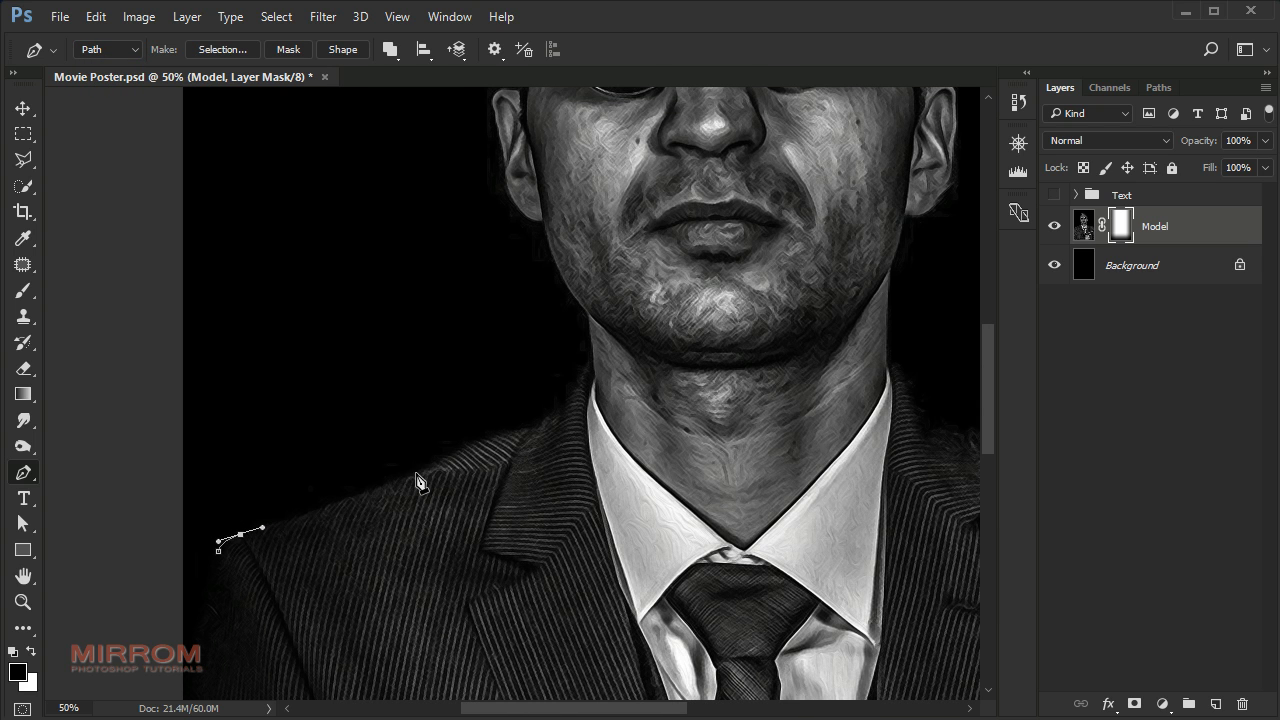
left_click_drag(407, 478, 419, 470)
mouse_move(530, 432)
left_mouse_down()
mouse_move(563, 434)
mouse_move(596, 401)
left_mouse_up()
scroll(571, 422, "up", 1)
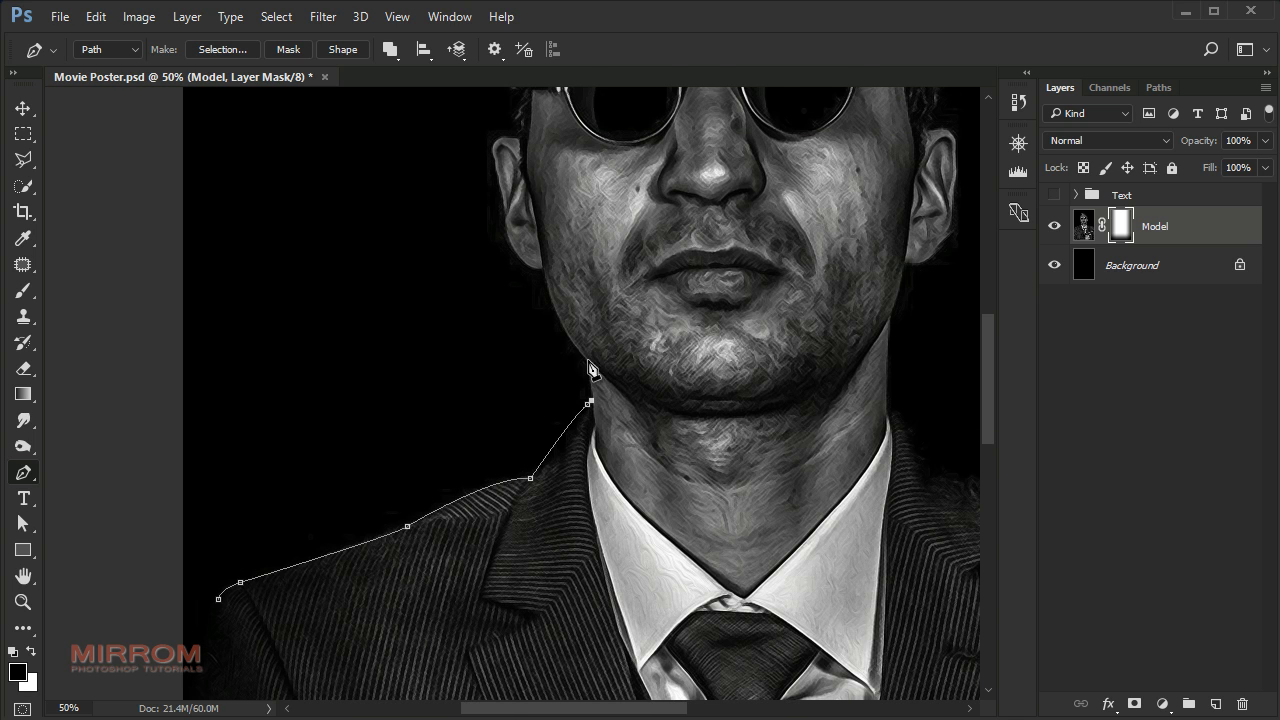
scroll(594, 410, "up", 1)
left_click(588, 414)
left_click(543, 322)
left_click(509, 292)
left_click(506, 262)
scroll(500, 265, "up", 4)
scroll(494, 416, "up", 2)
- Continue the path around the left ear, over the hairline and head, and down the right jaw
left_click(506, 426)
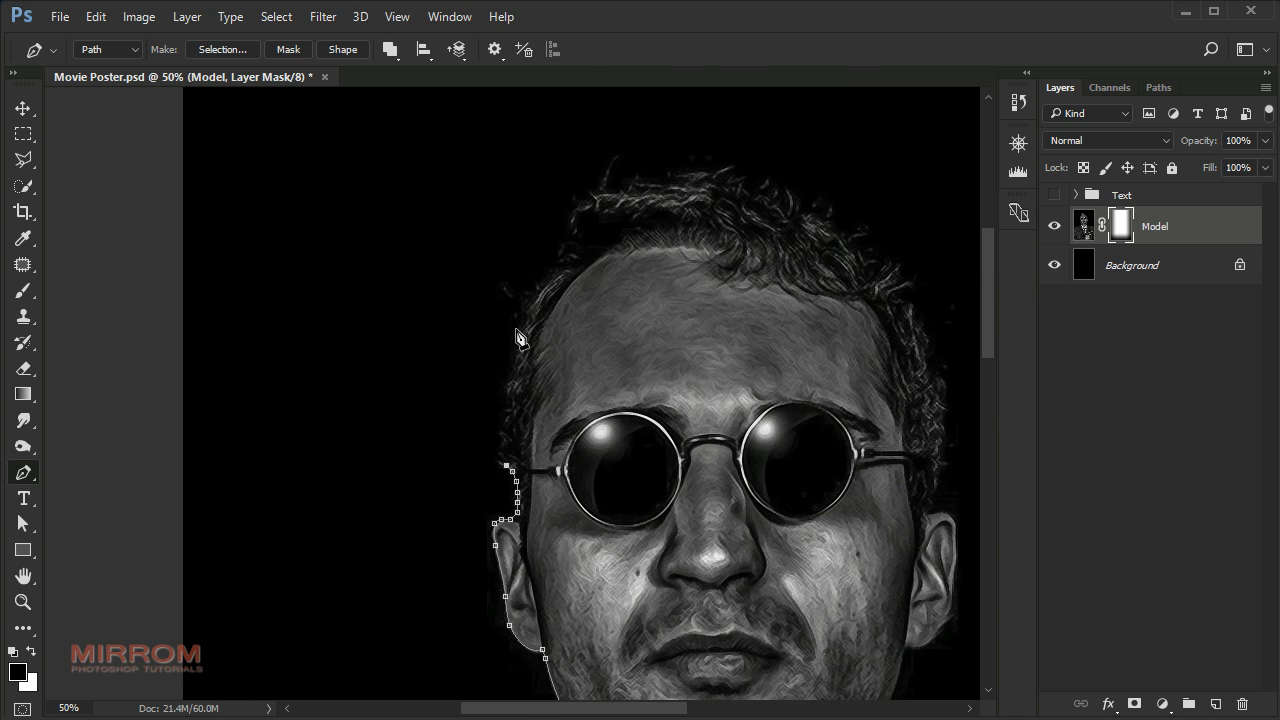
left_click(590, 159)
left_click(921, 298)
left_click(928, 474)
left_click_drag(966, 556, 733, 440)
left_click(721, 436)
left_click(716, 521)
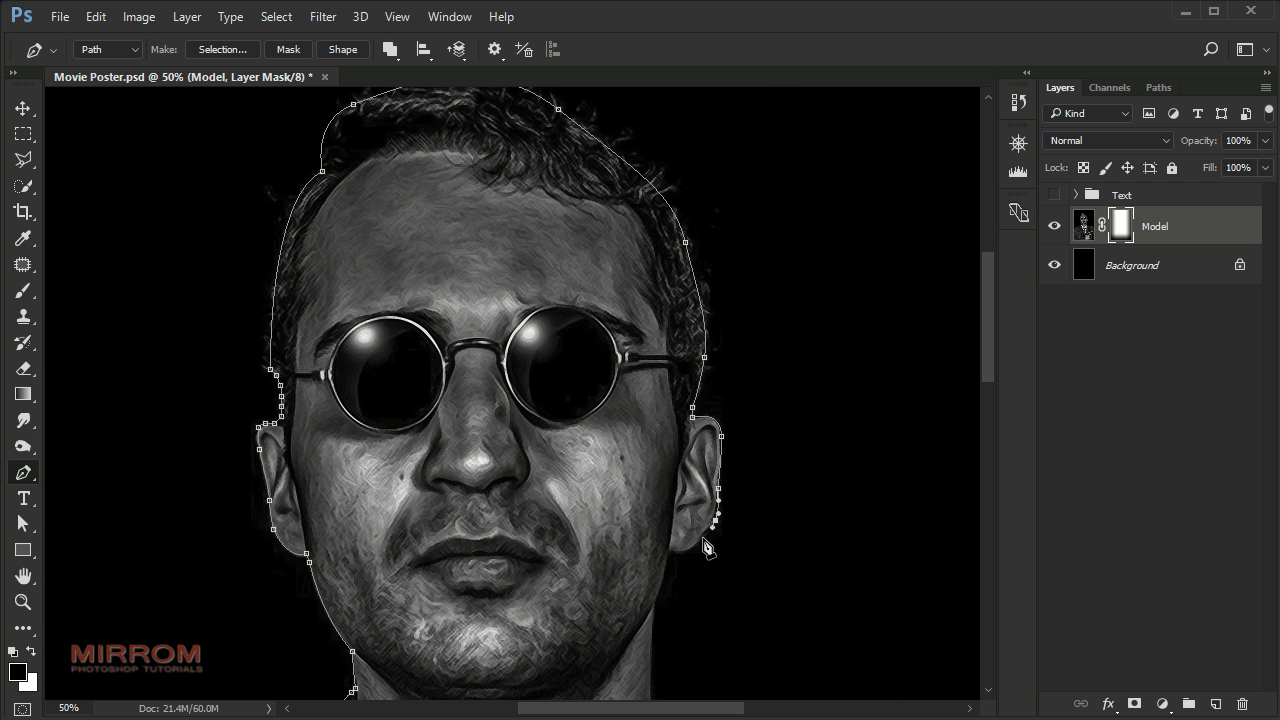
left_click(671, 553)
- Extend the path along the right shoulder to the poster's bottom edge, then zoom out
scroll(670, 575, "down", 5)
left_click(653, 445)
left_click_drag(769, 518, 788, 524)
scroll(788, 557, "right", 3)
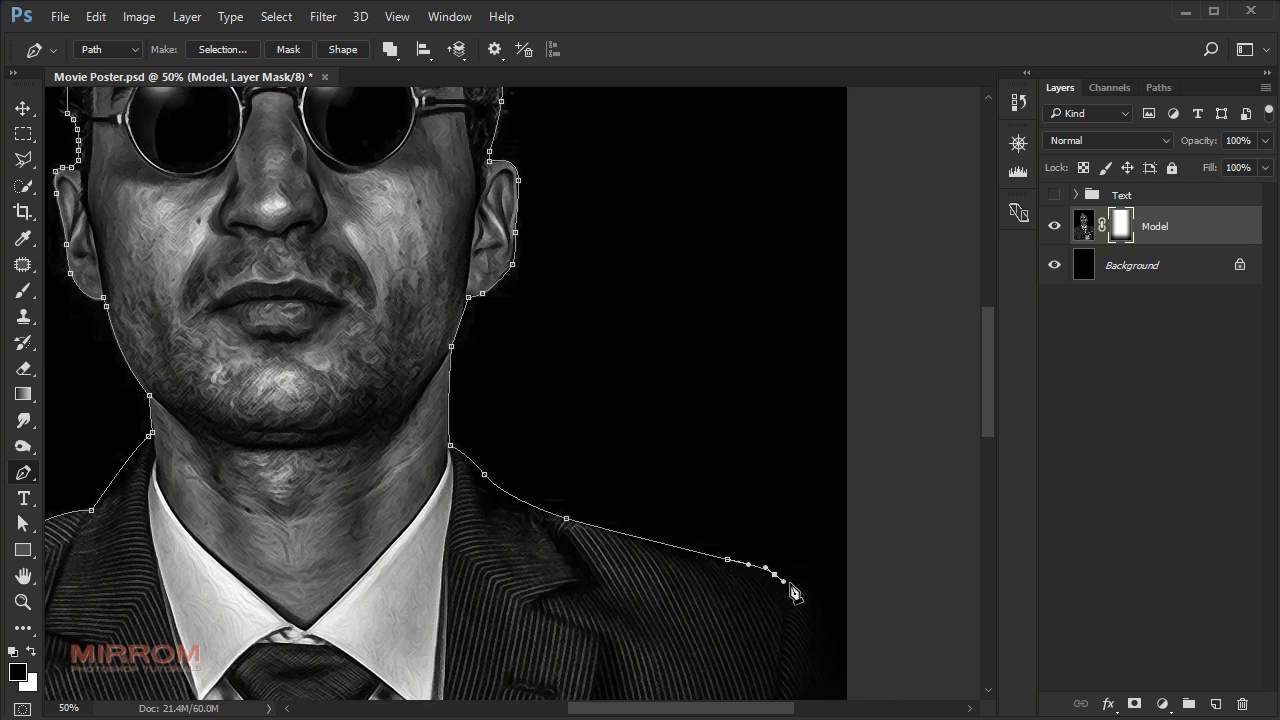
scroll(786, 586, "down", 2)
left_click(851, 586)
scroll(700, 680, "down", 2)
left_click(331, 452, "ctrl")
scroll(331, 452, "right", 3)
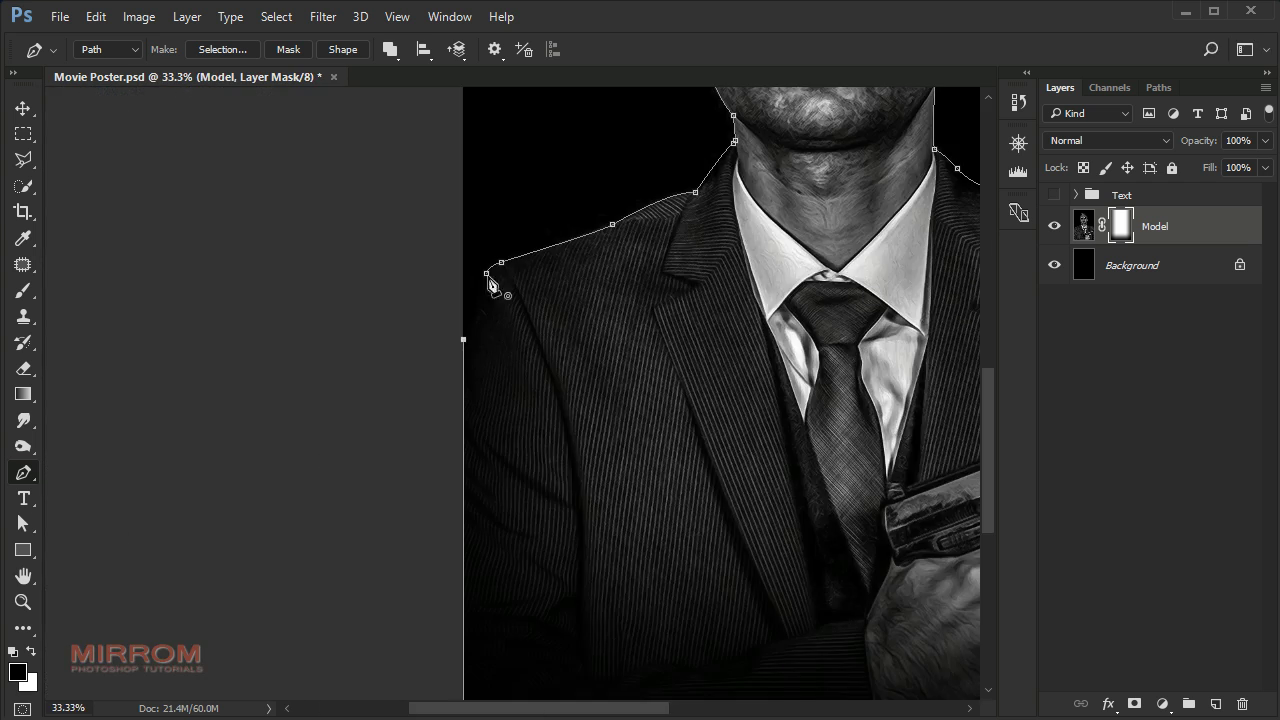
key("ctrl+minus")
key("ctrl+minus")
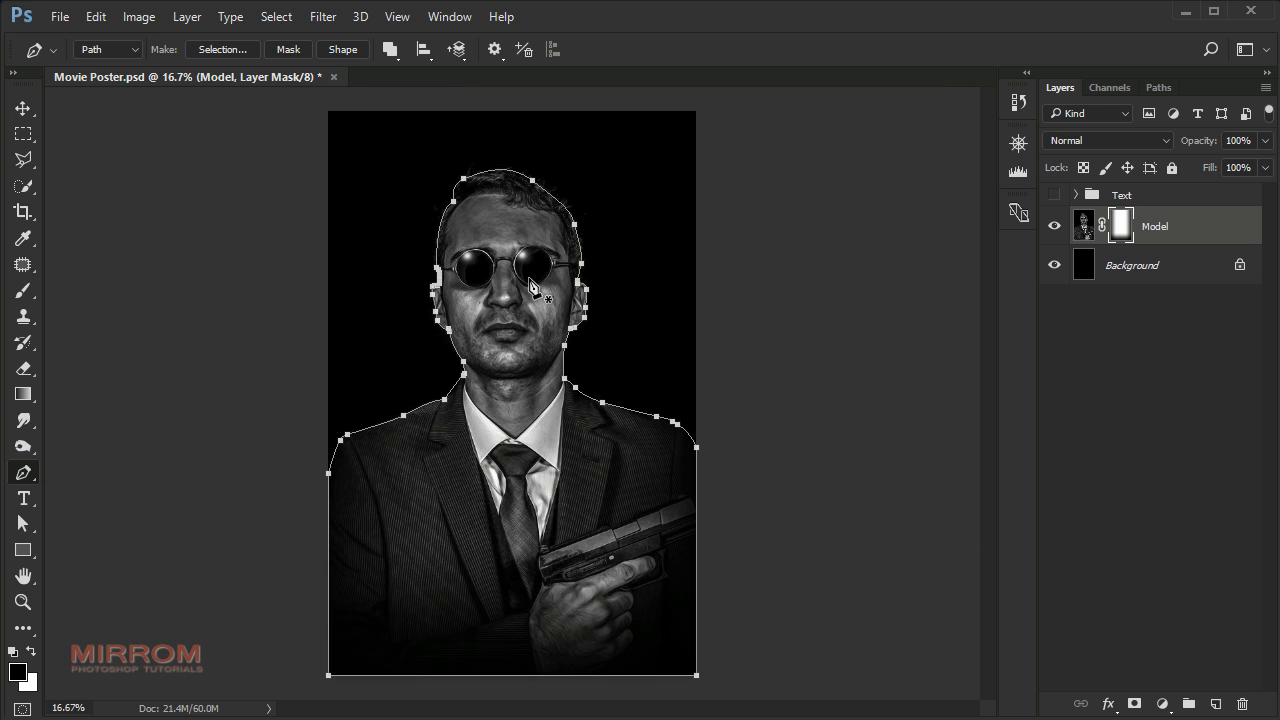
- Convert the man's outline path into an active selection
right_click(536, 290)
left_click(640, 319)
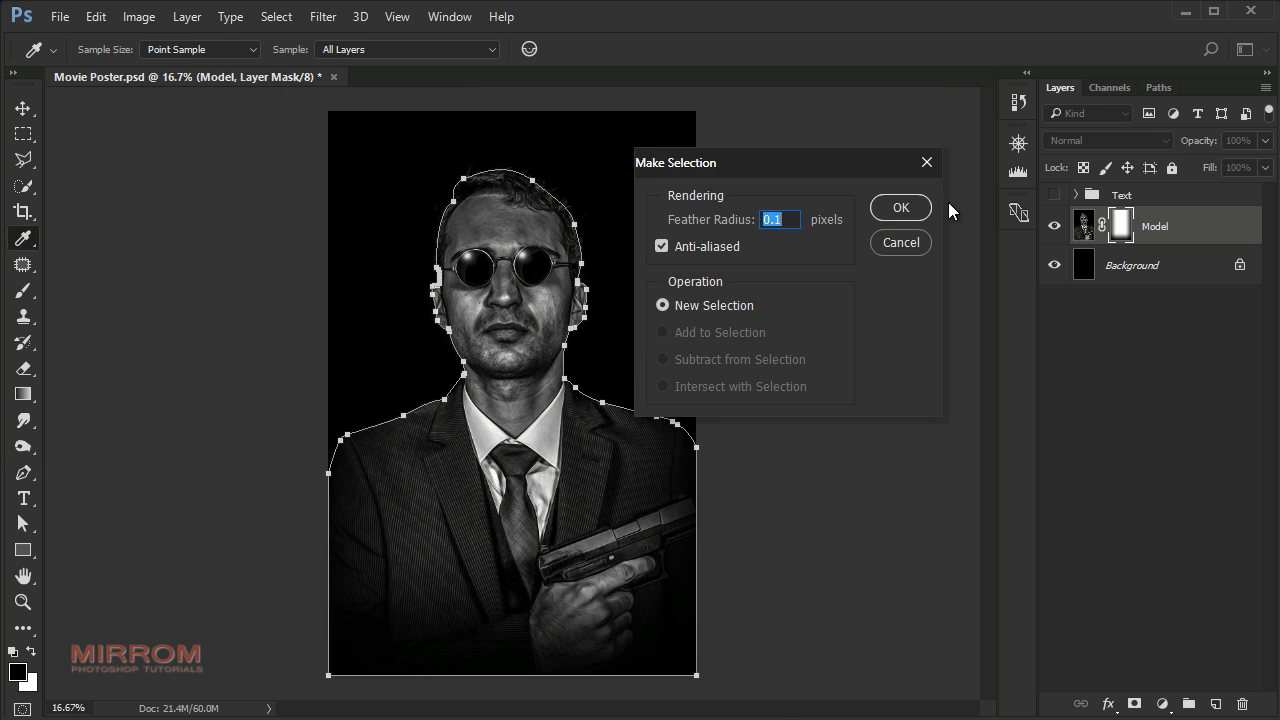
left_click(901, 207)
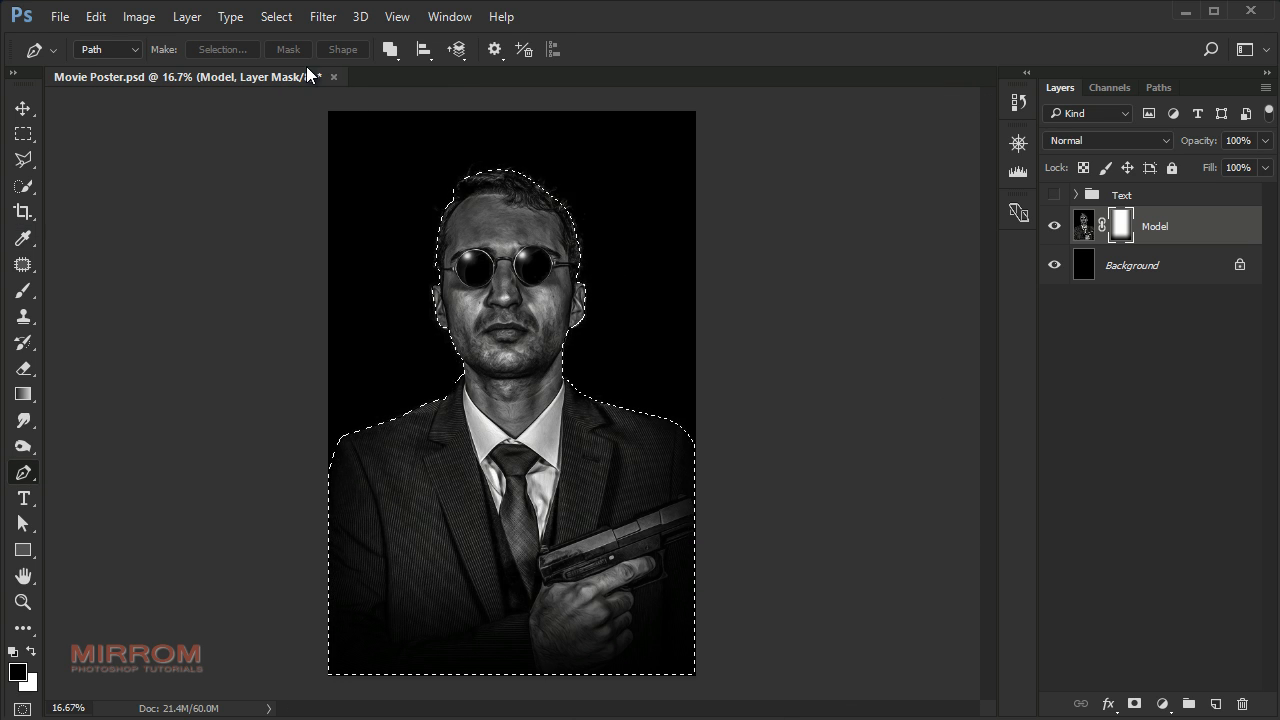
- Save the selection as a channel named Sel1, then deselect and switch to the Move tool
left_click(276, 17)
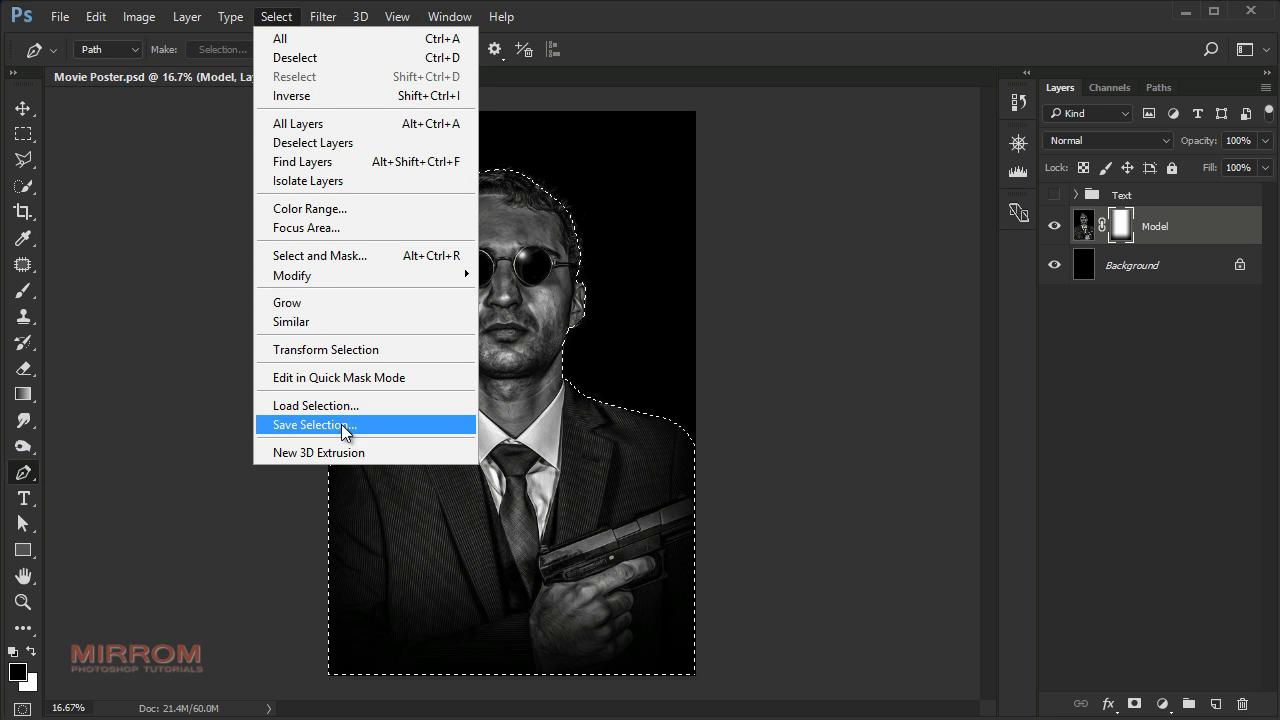
left_click(409, 426)
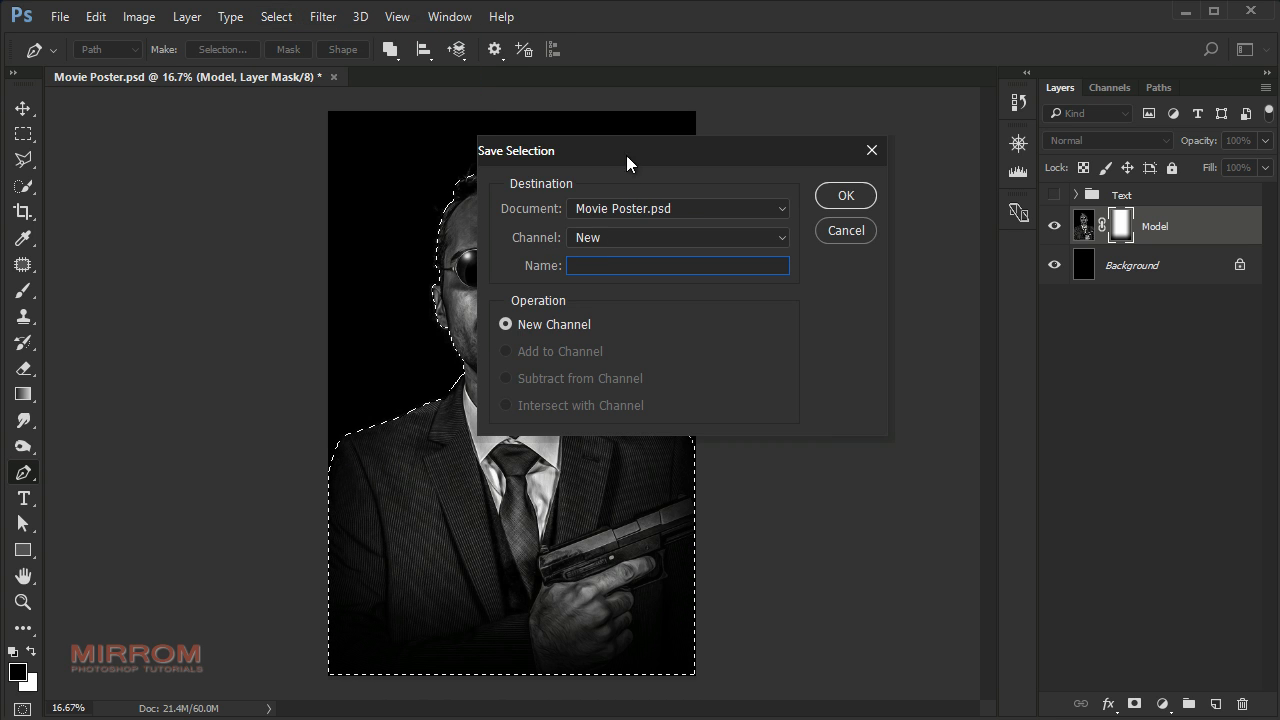
left_click_drag(626, 155, 724, 232)
type("Sel")
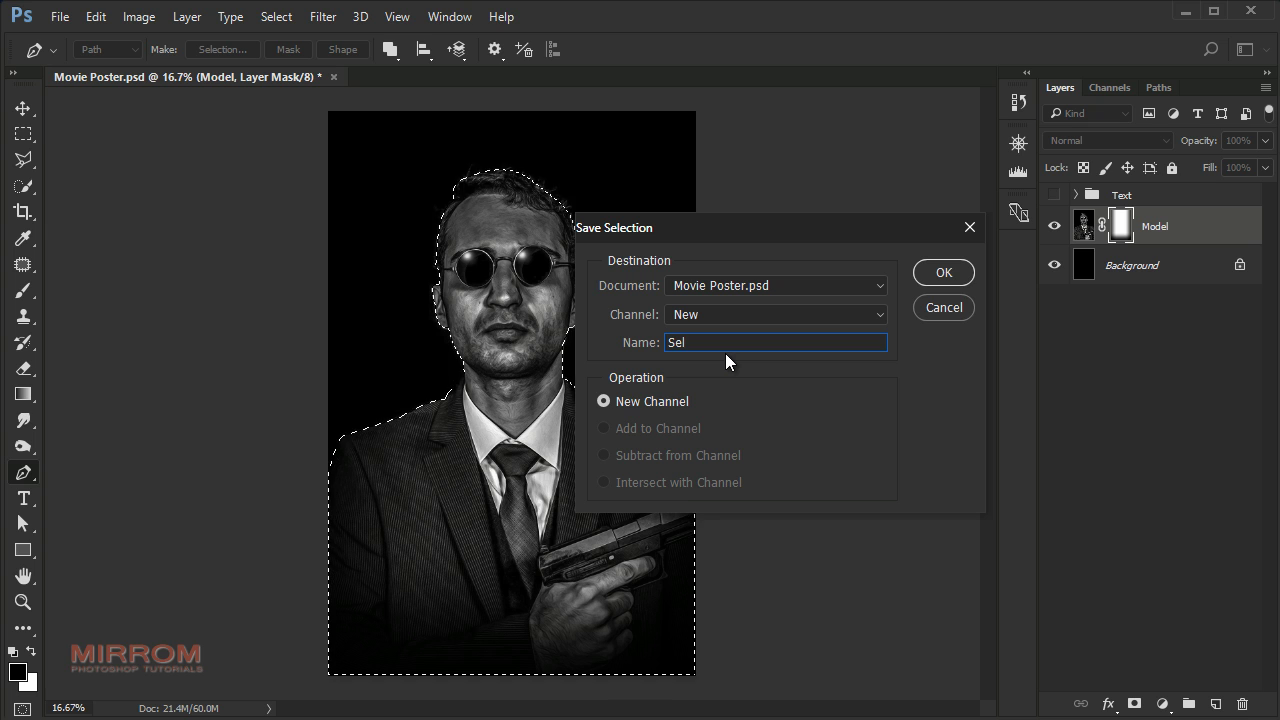
type("1")
left_click(943, 273)
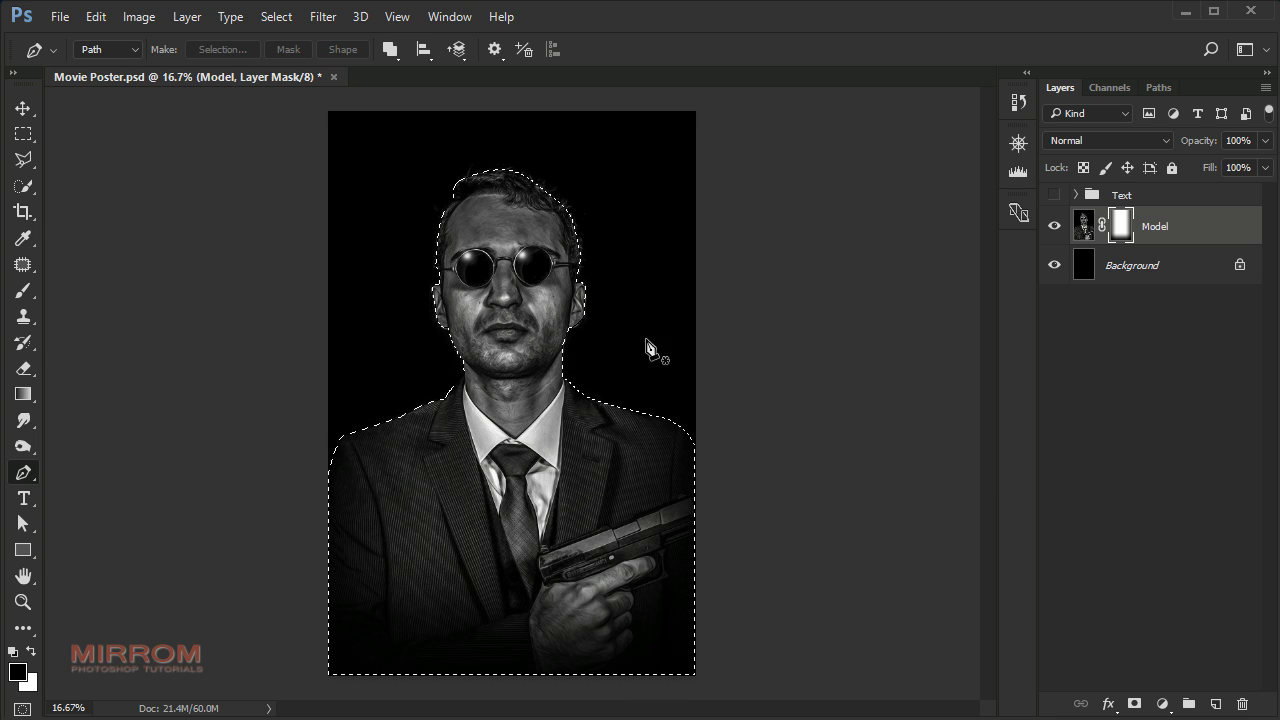
key("v")
key("ctrl+d")
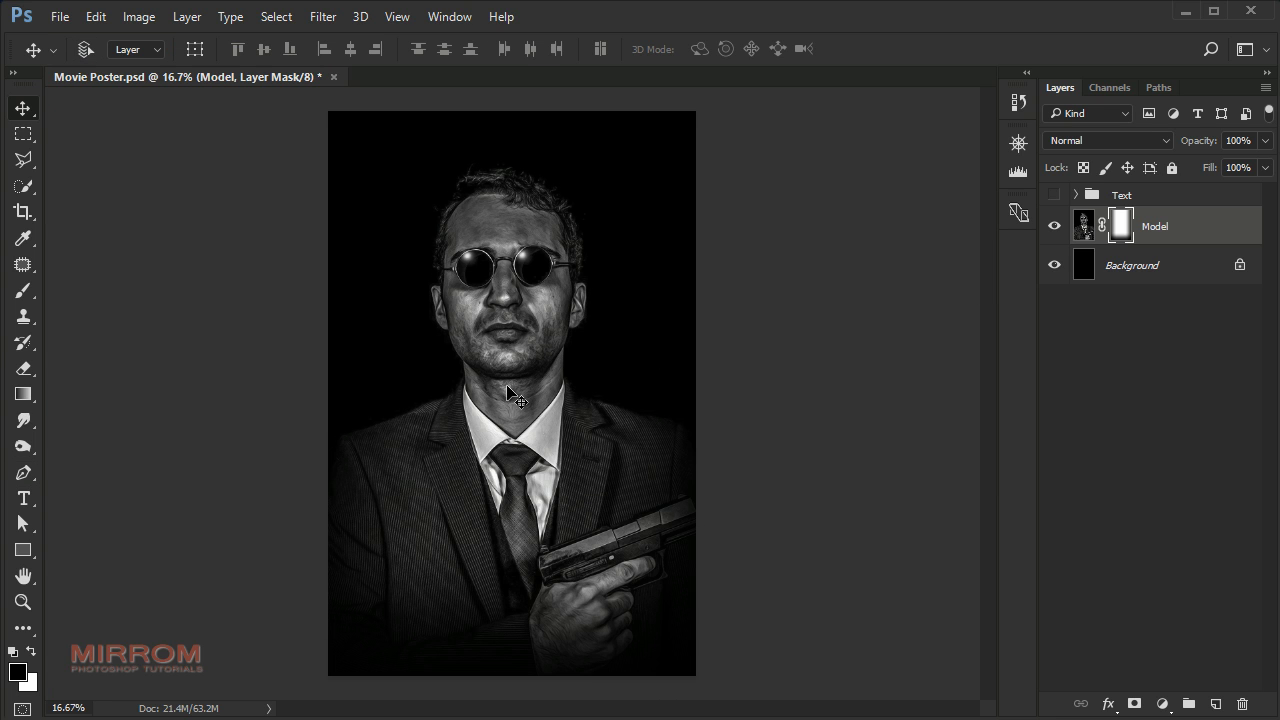
- Place the city skyline photo as an embedded layer and enlarge it over the poster
left_click(60, 17)
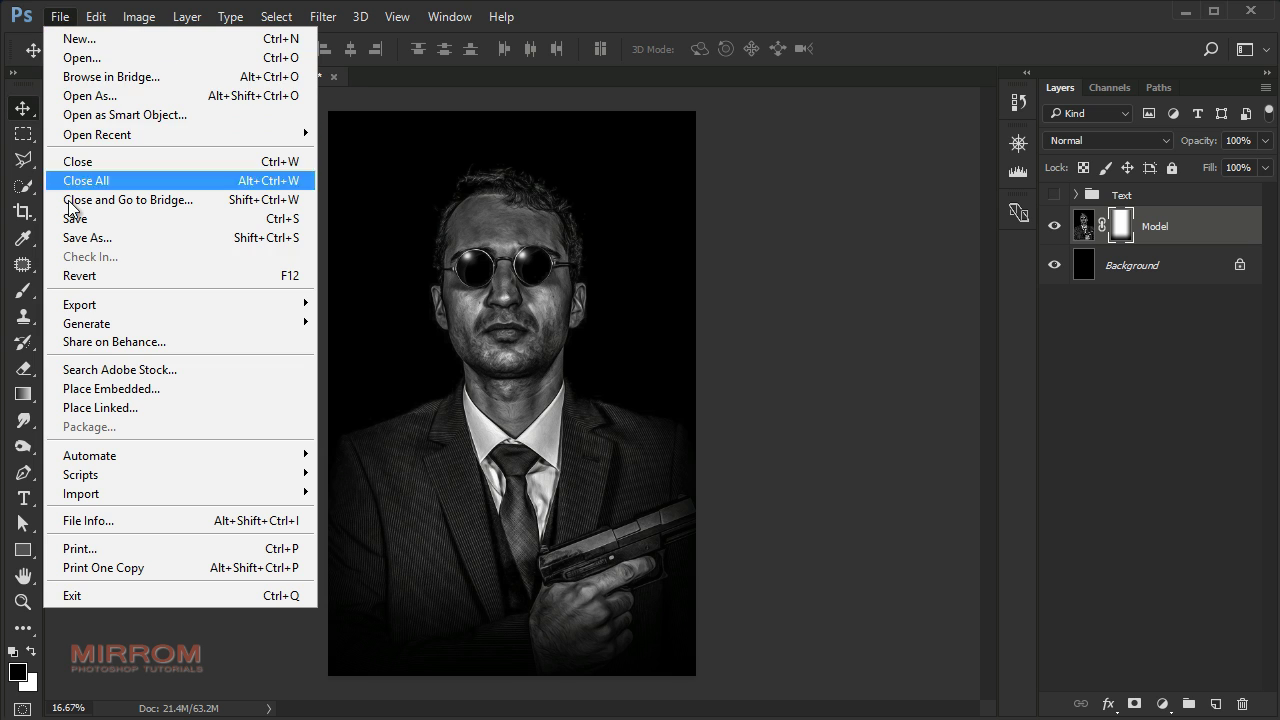
left_click(227, 389)
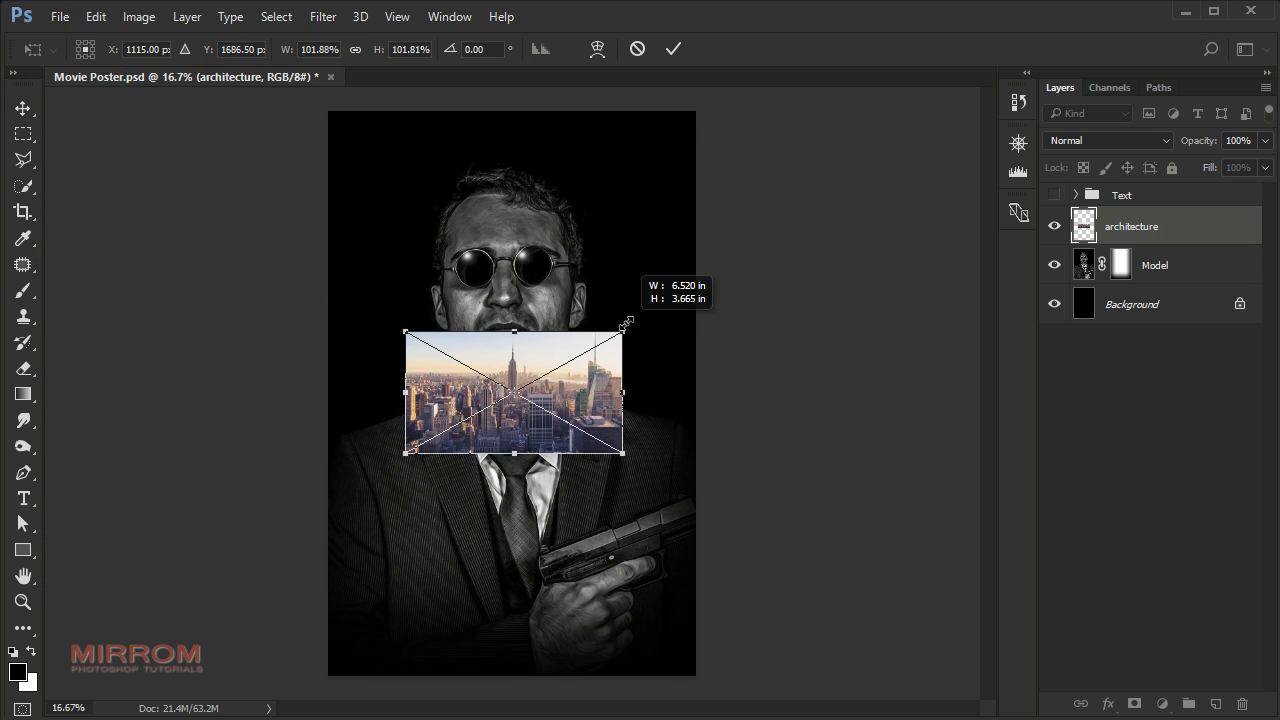
left_click_drag(623, 334, 737, 271)
left_click_drag(406, 271, 323, 200)
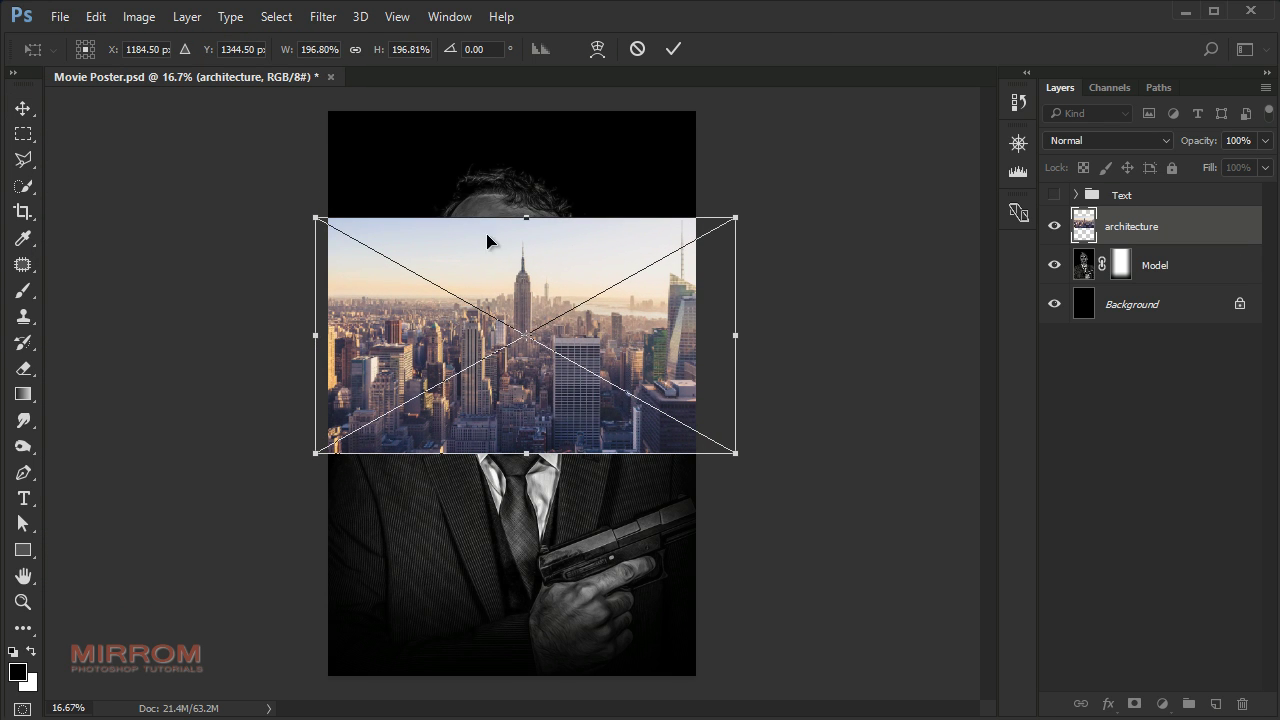
left_click_drag(530, 214, 527, 141)
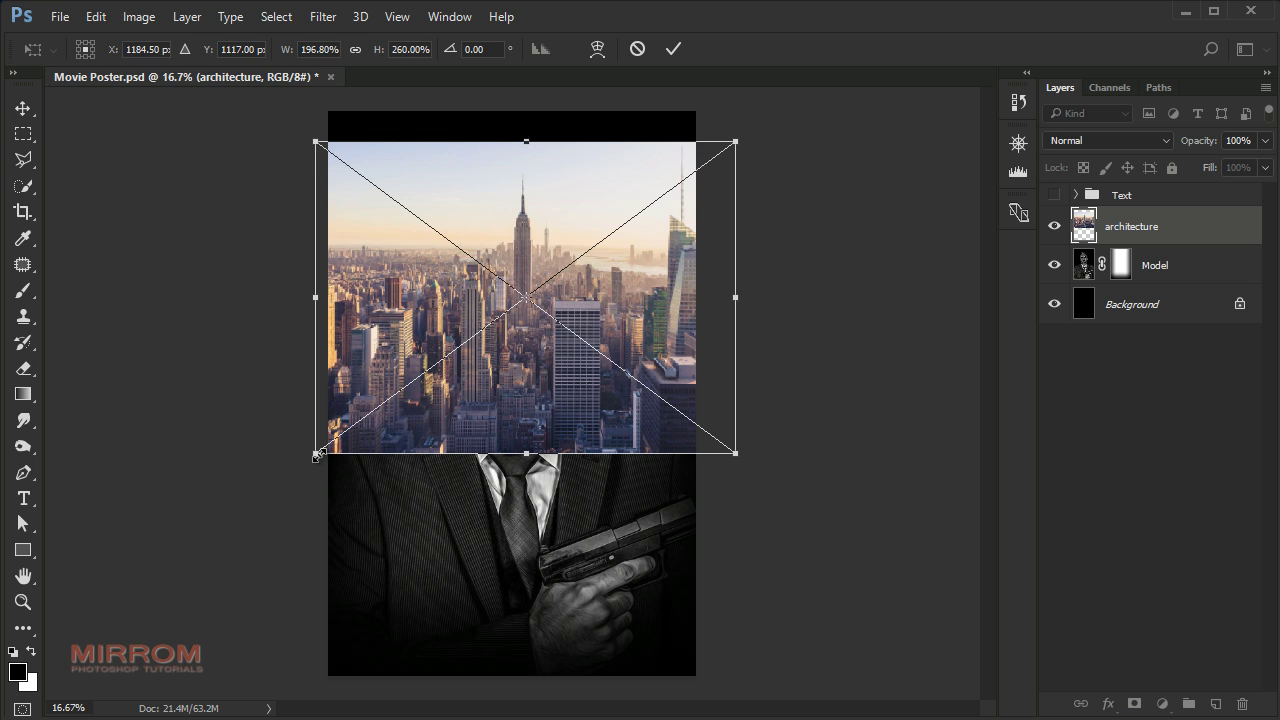
left_click_drag(316, 455, 300, 473)
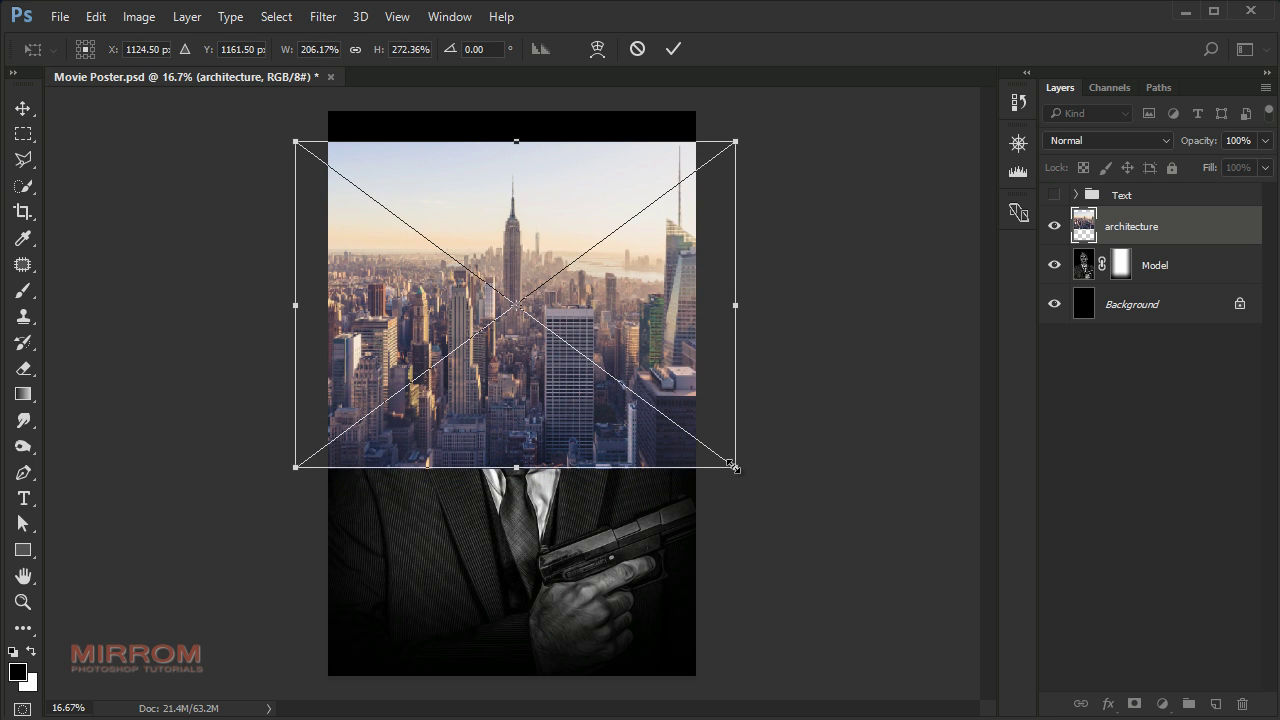
left_click_drag(734, 468, 834, 542)
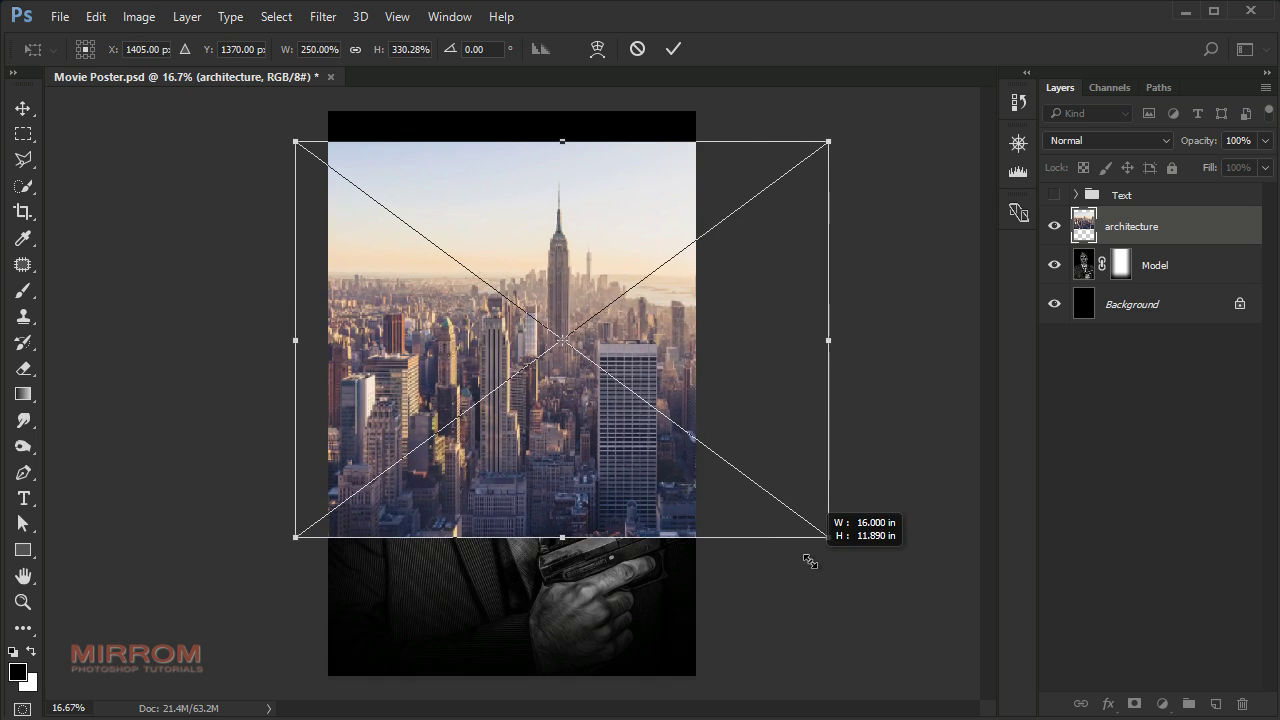
left_click_drag(539, 453, 553, 453)
left_click_drag(847, 141, 871, 126)
key("Return")
left_click_drag(1210, 141, 1171, 143)
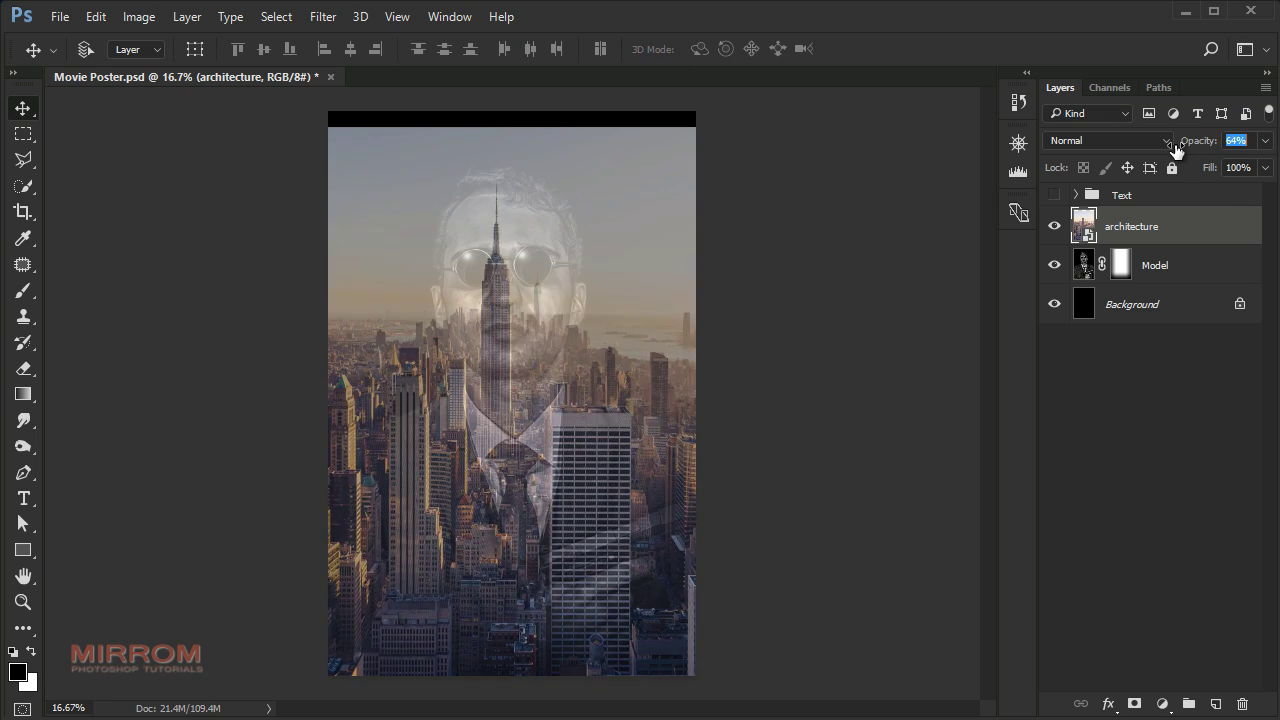
left_click_drag(522, 346, 606, 346)
key("ctrl+minus")
- Rescale the city image to cover the whole canvas and set its opacity to 100%
key("ctrl+t")
mouse_move(310, 129)
left_mouse_down()
mouse_move(278, 127)
mouse_move(196, 62)
left_mouse_up()
left_click_drag(512, 611, 512, 603)
left_click_drag(196, 336, 166, 343)
left_click_drag(843, 336, 851, 336)
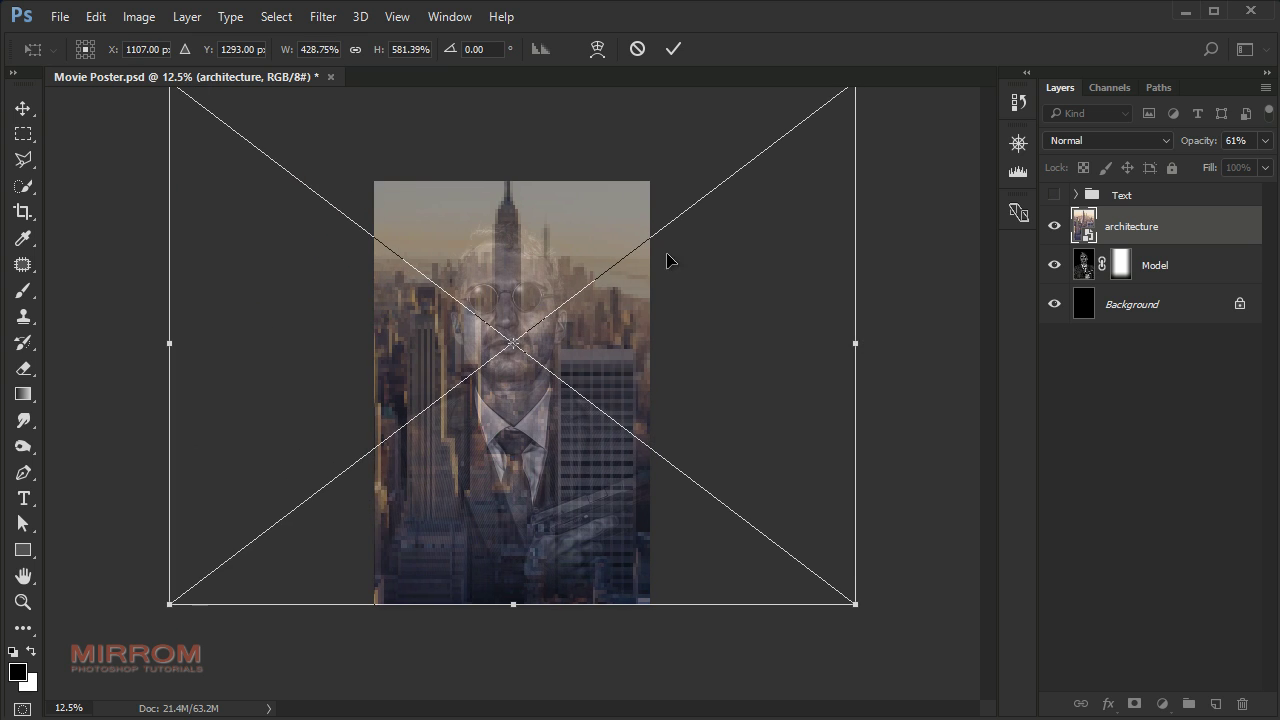
key("ctrl+minus")
left_click_drag(540, 185, 543, 210)
key("Return")
key("ctrl+plus")
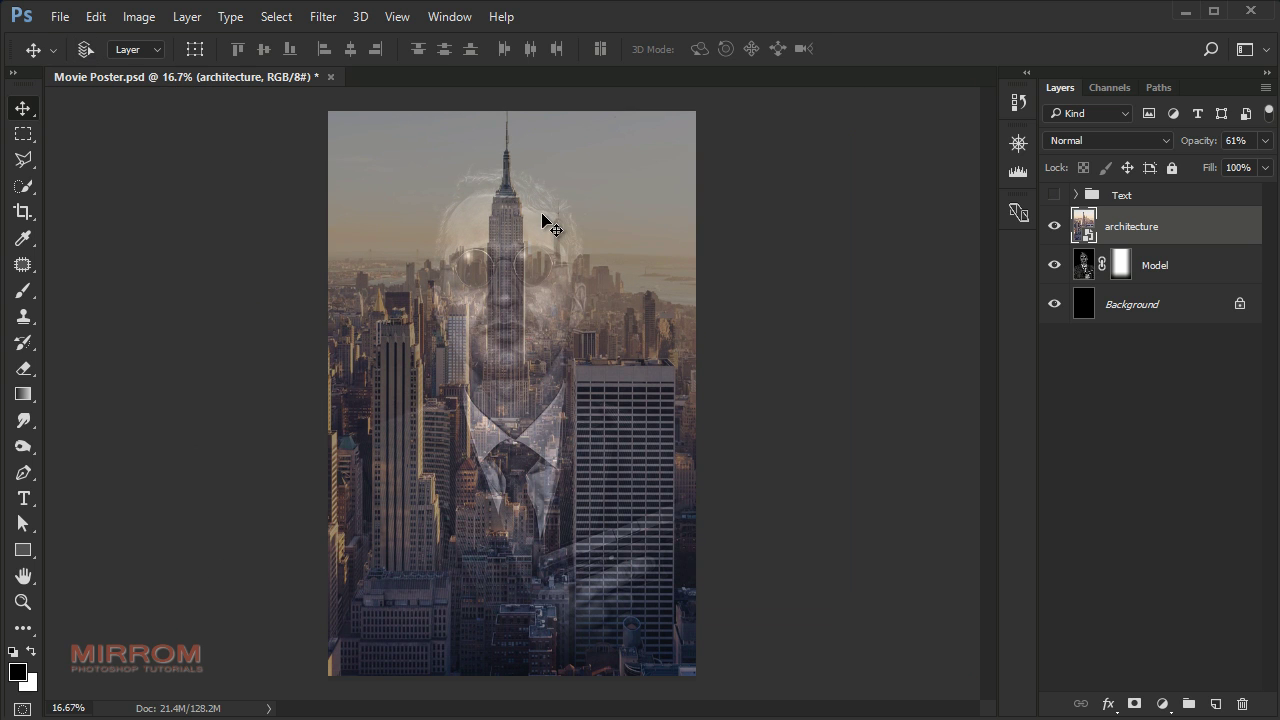
left_click(1265, 141)
left_click_drag(1246, 166, 1264, 166)
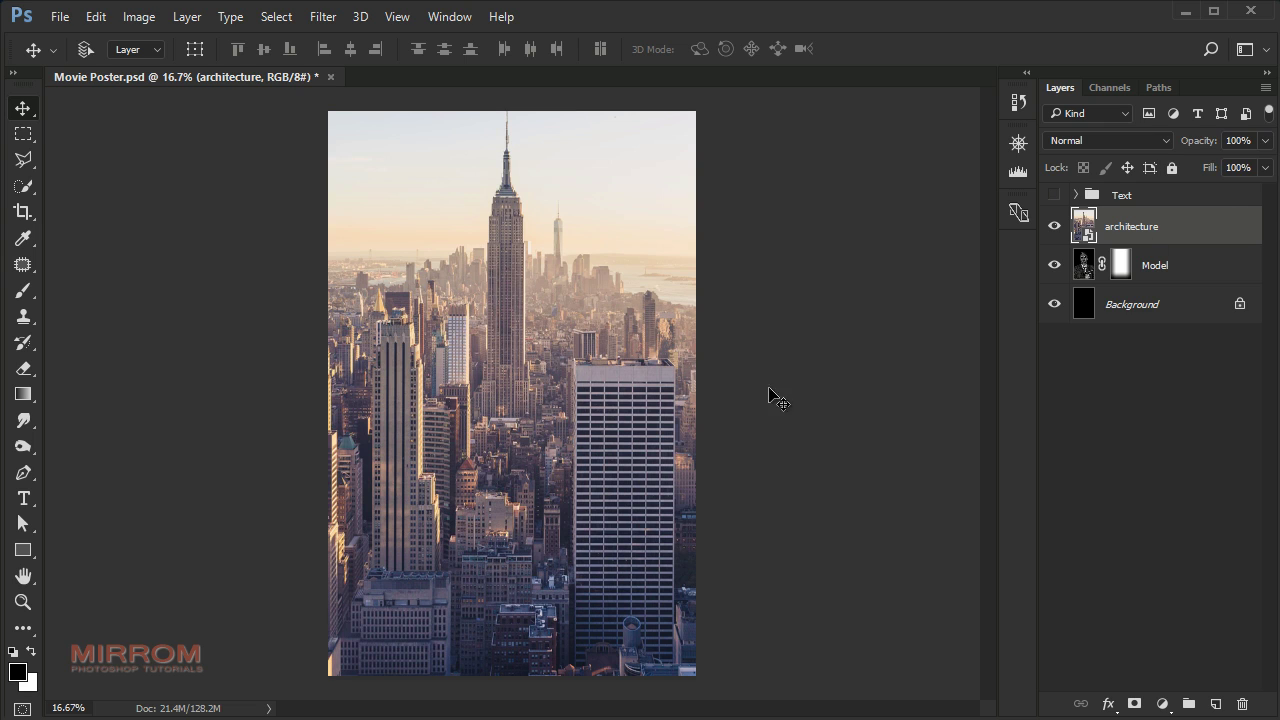
- Load the Sel1 channel as a selection and add it as the architecture layer's mask
left_click(276, 16)
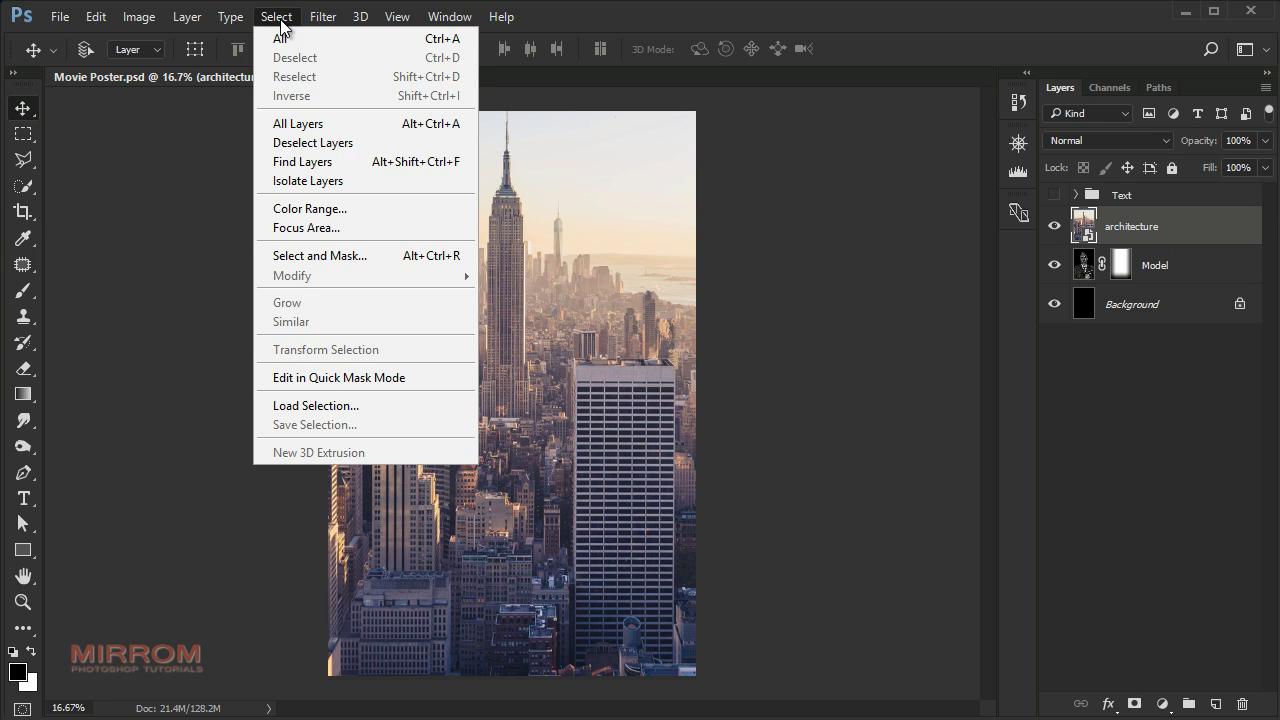
left_click(385, 406)
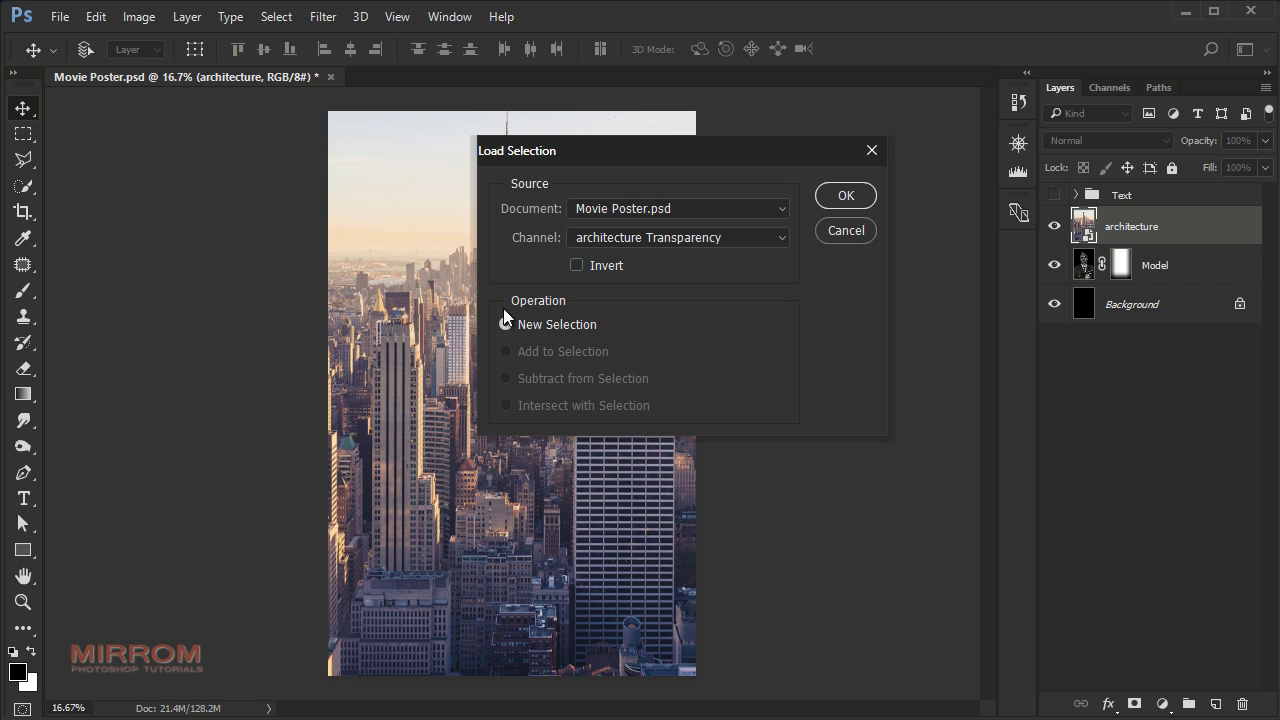
left_click(763, 235)
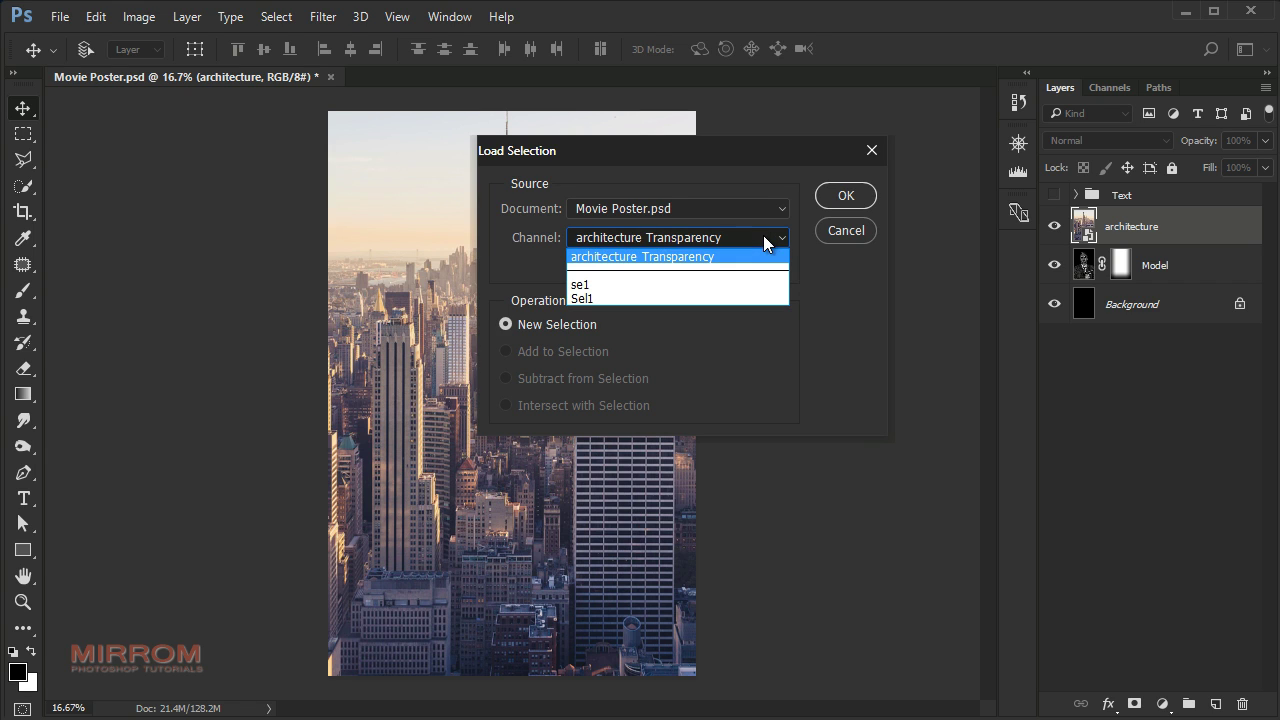
left_click(688, 298)
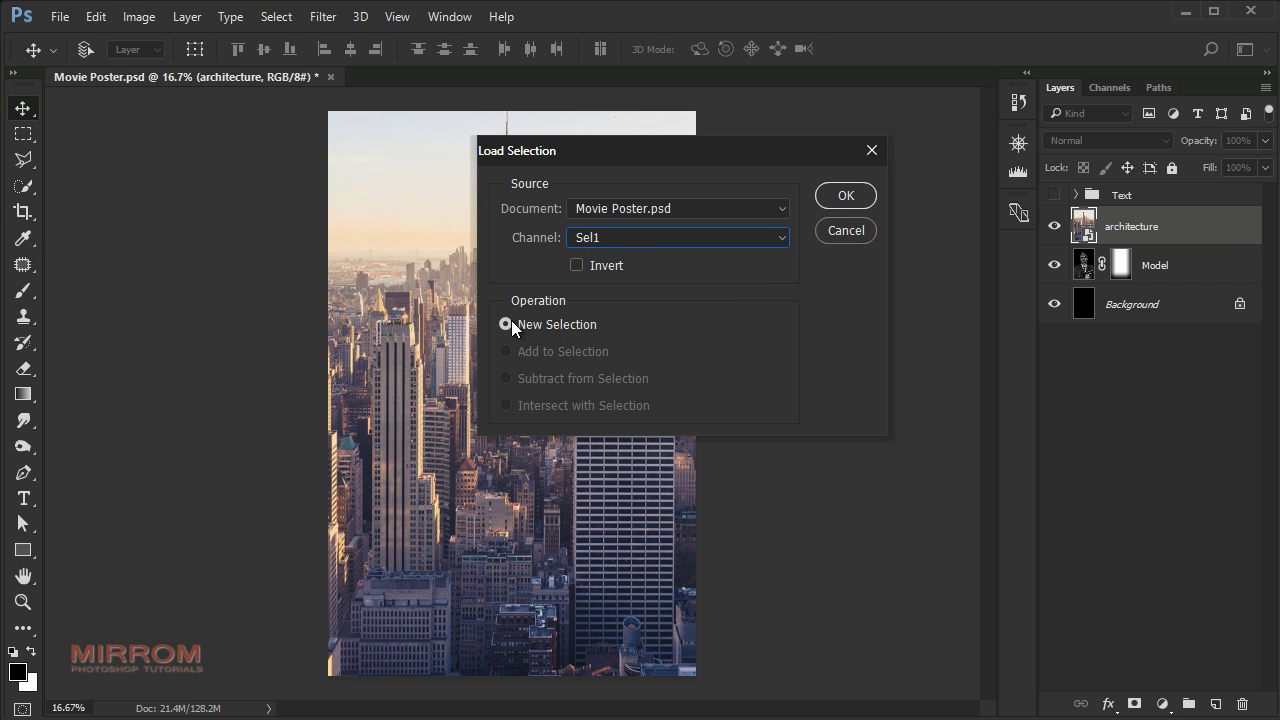
left_click(840, 198)
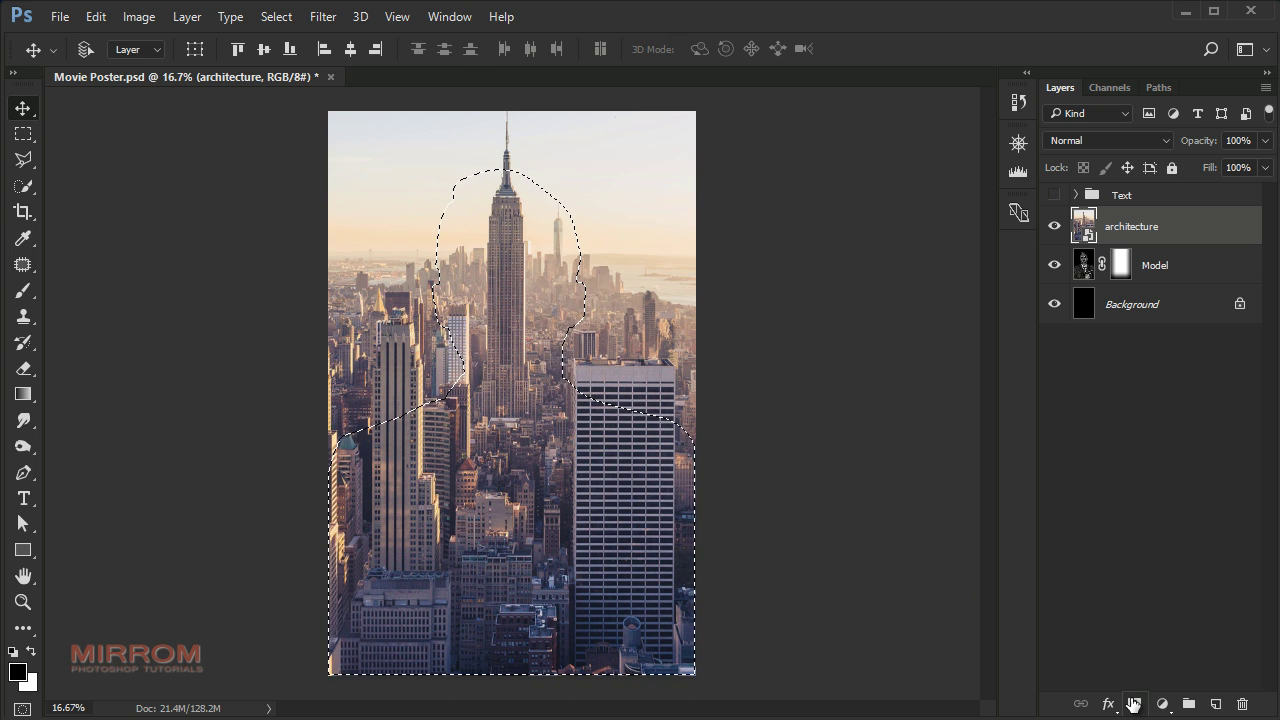
left_click(1134, 704)
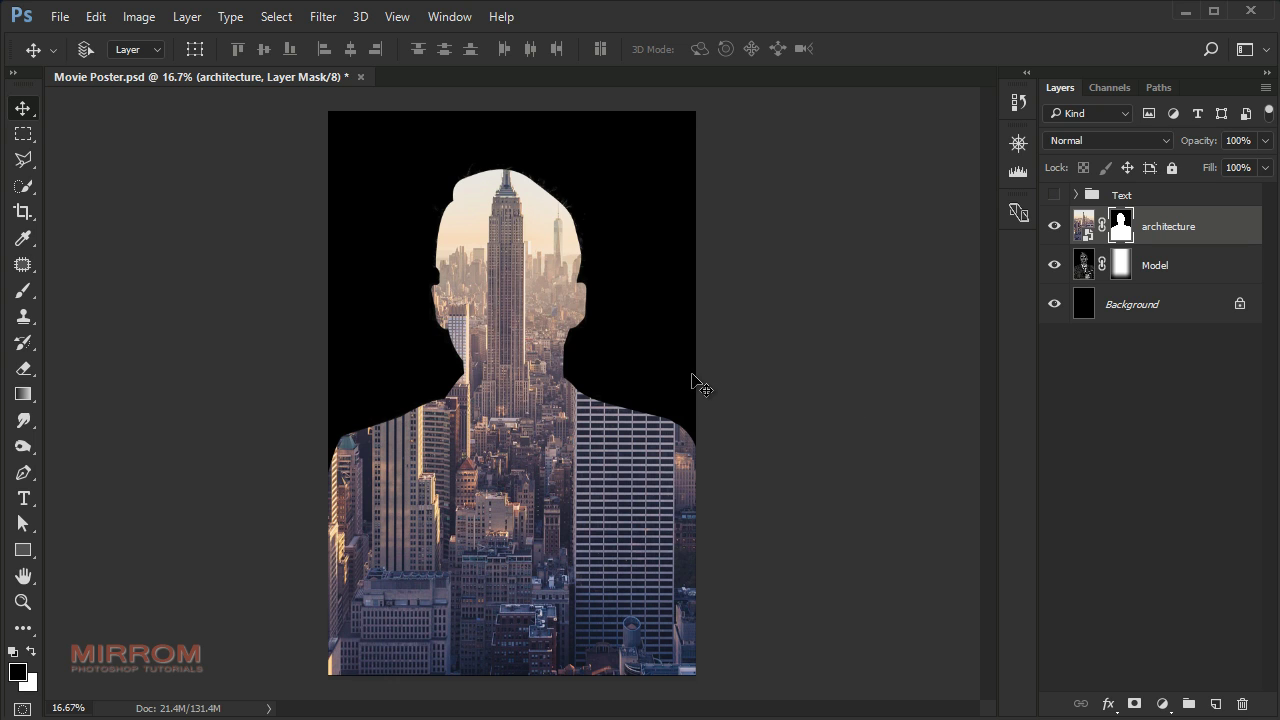
- Invert the architecture mask and set up an enlarged 300 px soft round brush
key("ctrl+i")
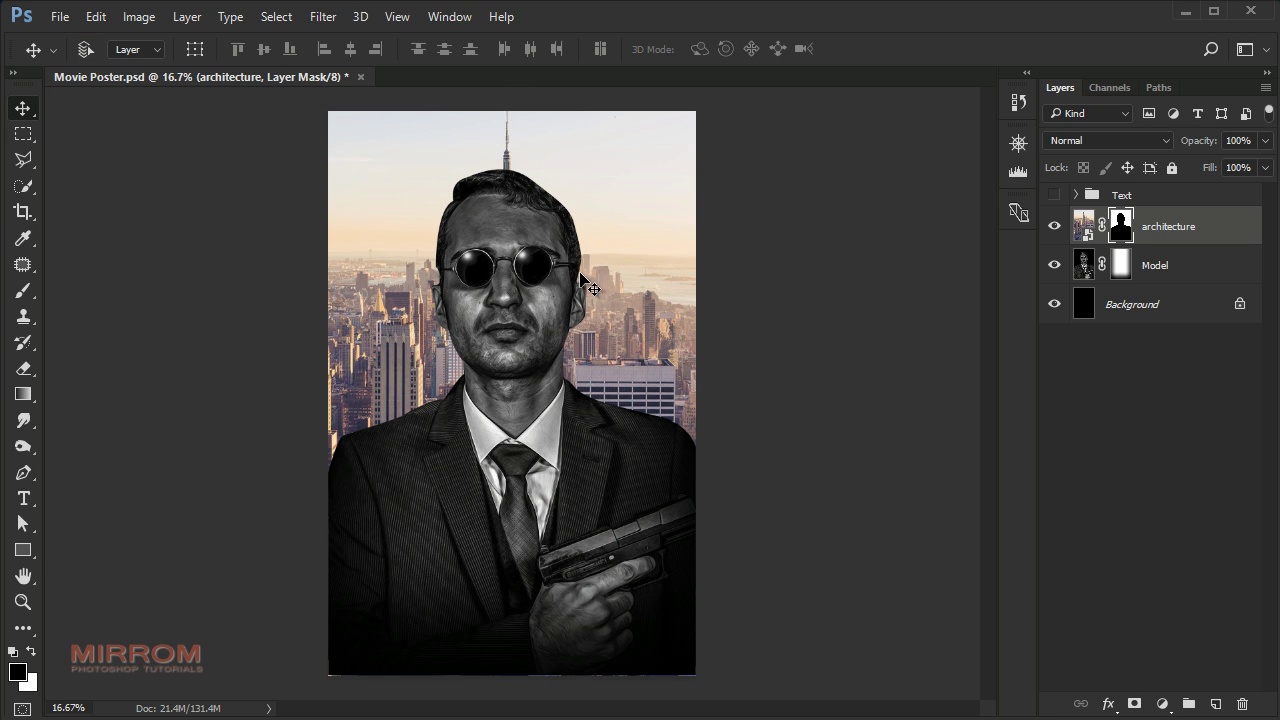
left_click(24, 298)
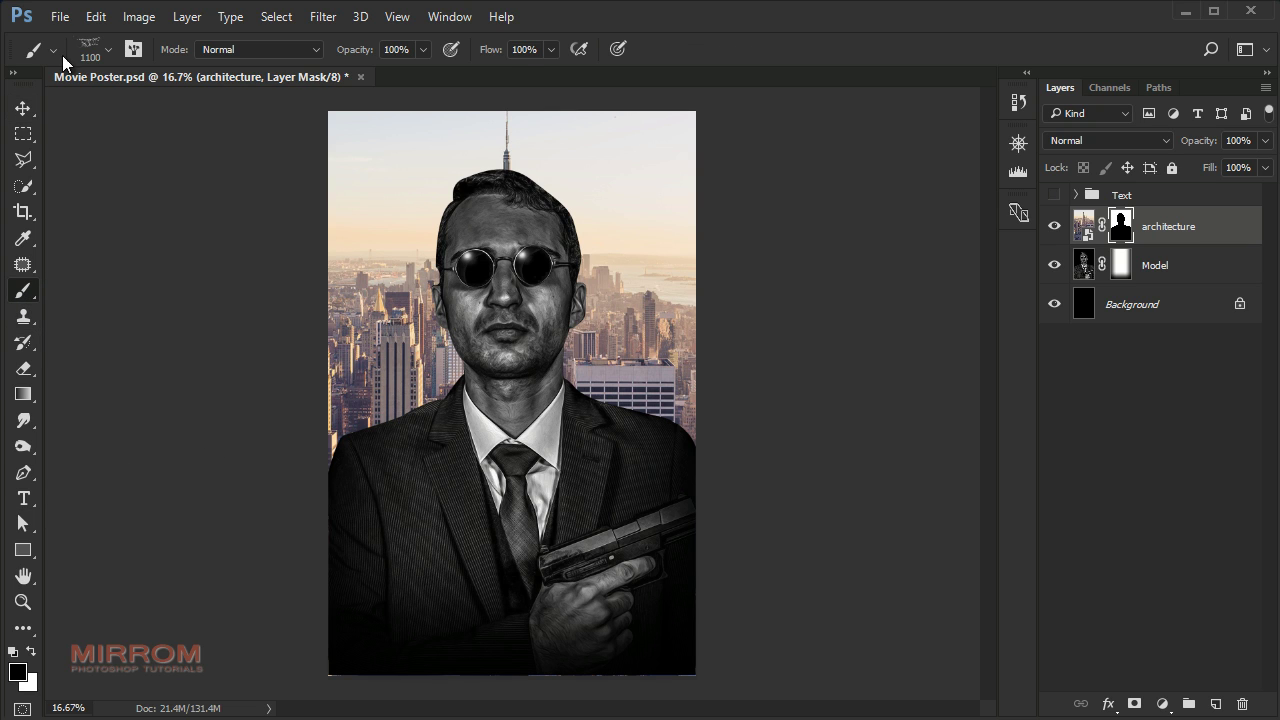
left_click(107, 49)
scroll(308, 280, "up", 10)
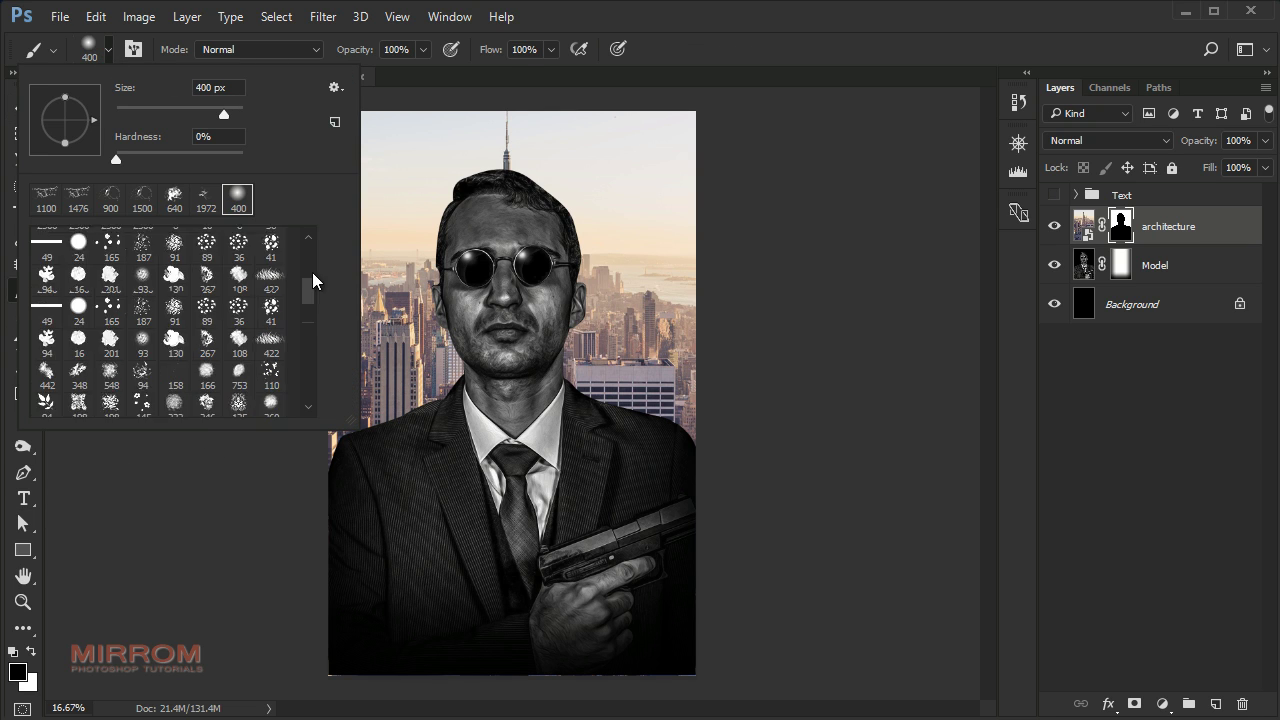
left_click(111, 397)
key("Return")
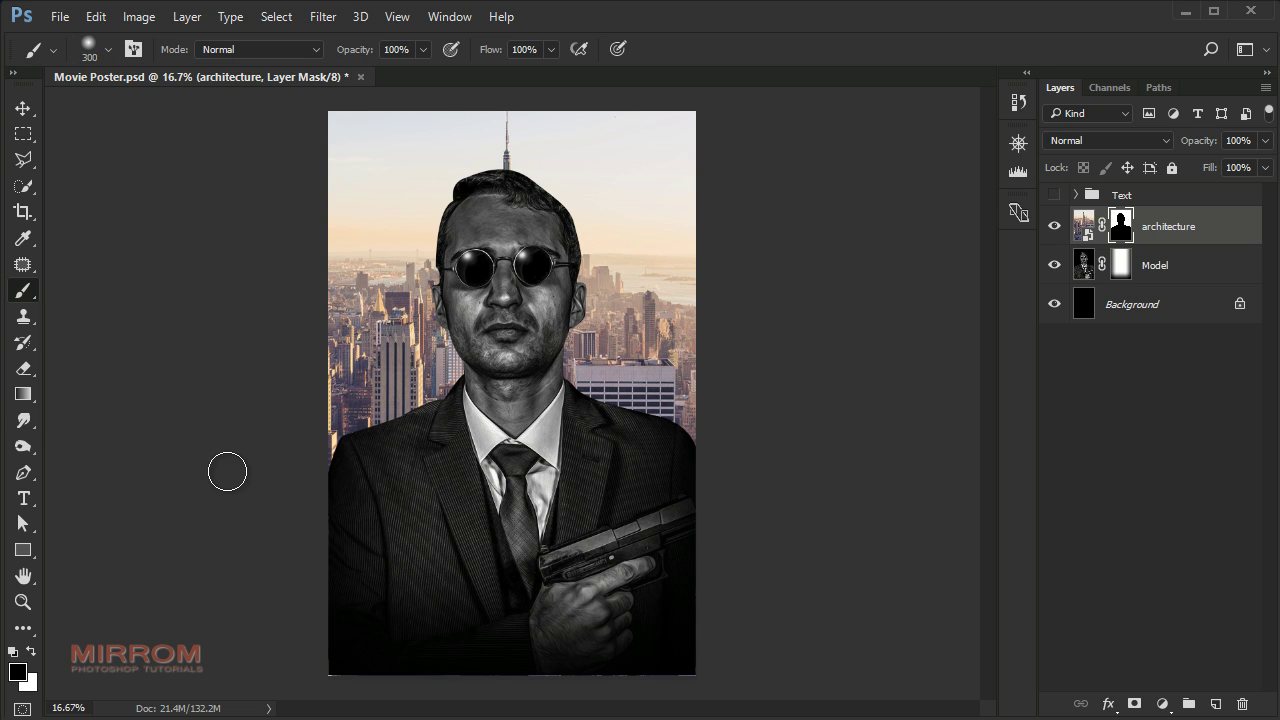
key("bracketright")
key("bracketright")
key("bracketright")
key("bracketright")
key("bracketright")
key("bracketright")
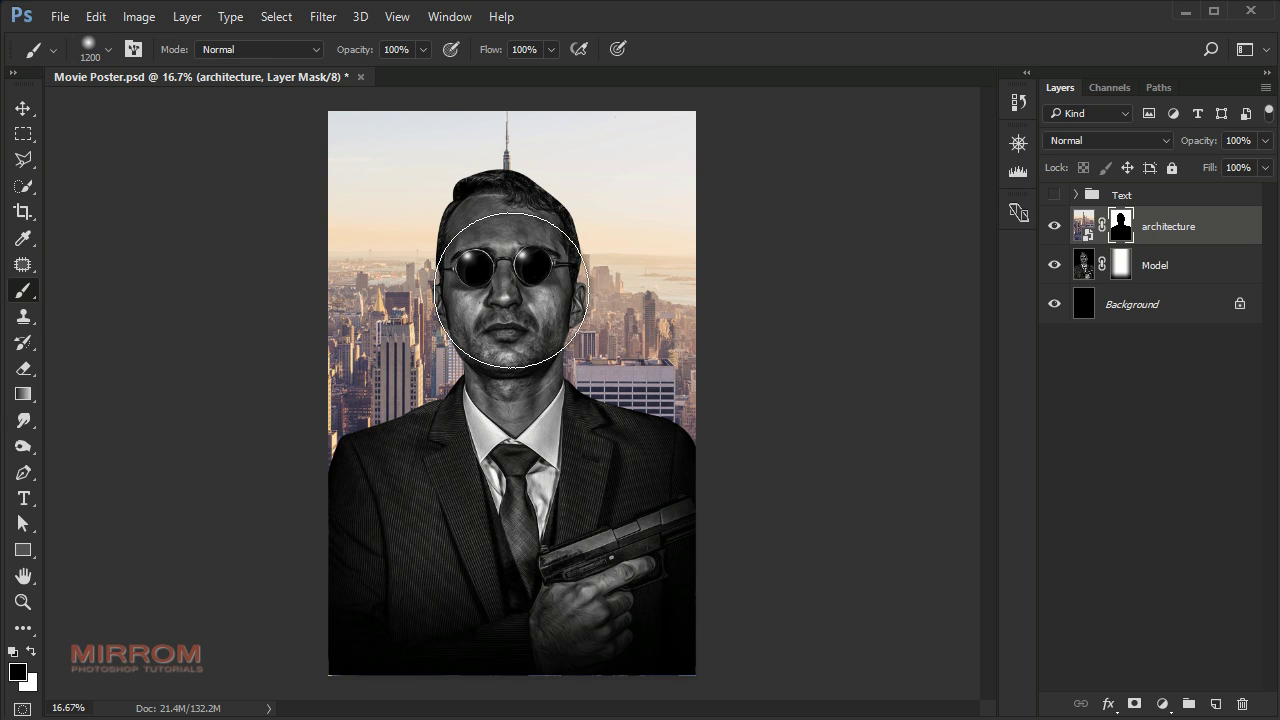
key("bracketright")
key("bracketright")
key("bracketright")
key("bracketright")
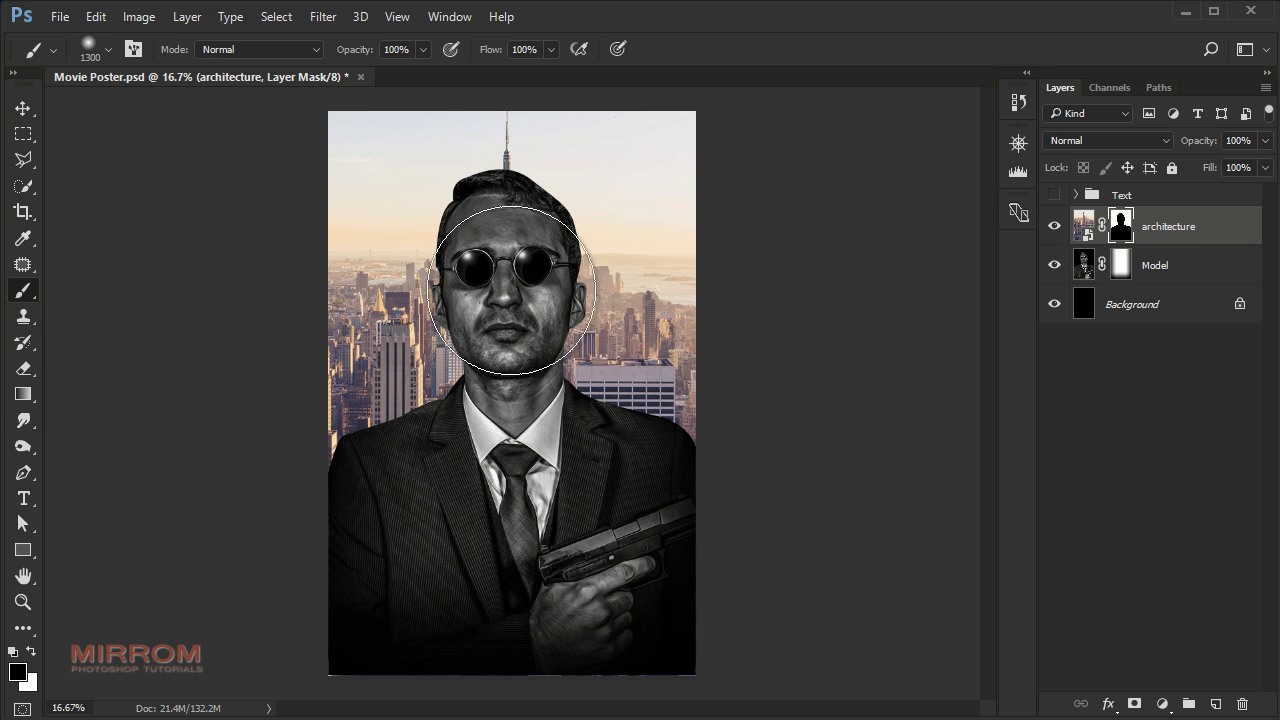
- Paint black on the mask around the man's head to hide the skyline there
left_click(510, 289)
left_click(510, 289)
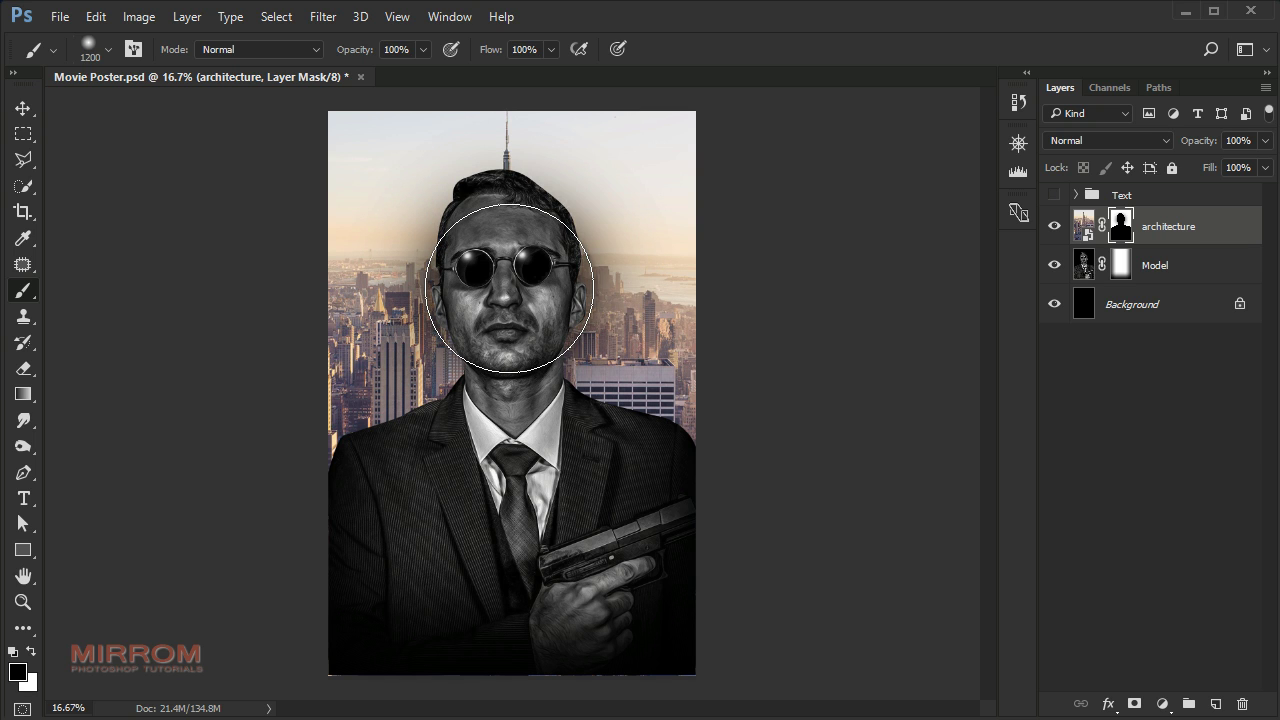
left_click_drag(510, 289, 506, 268)
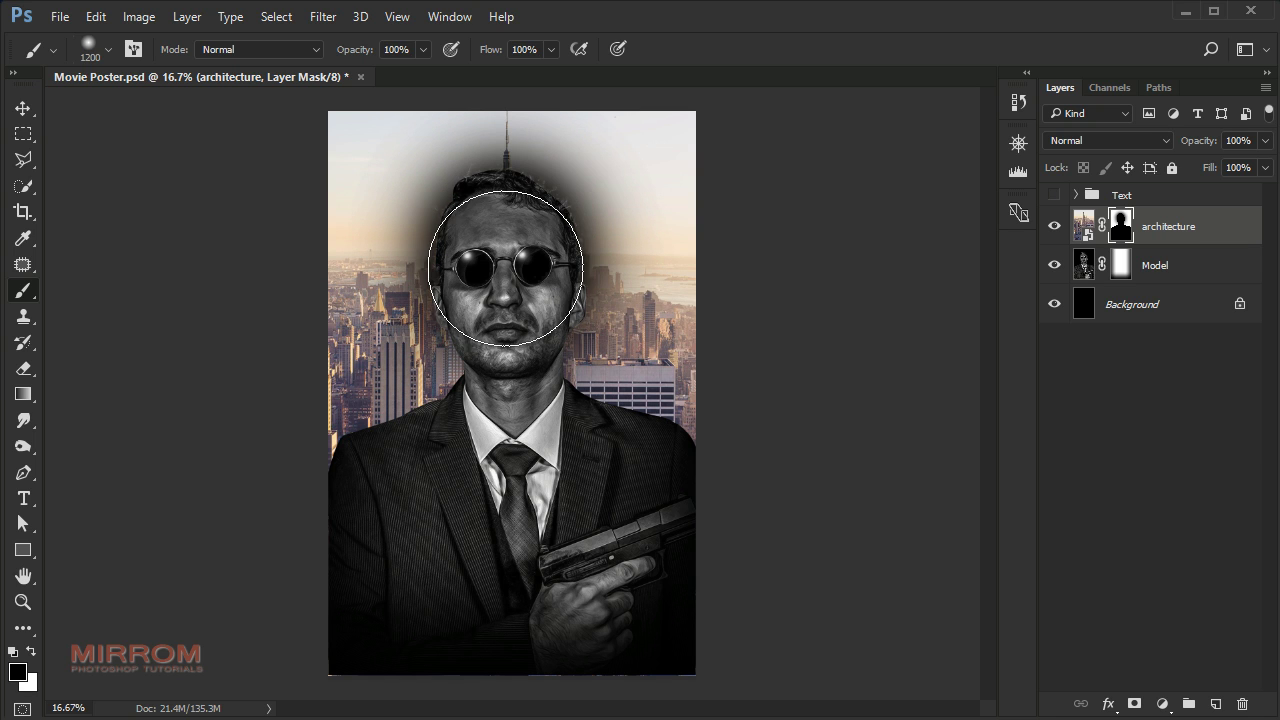
key("bracketleft")
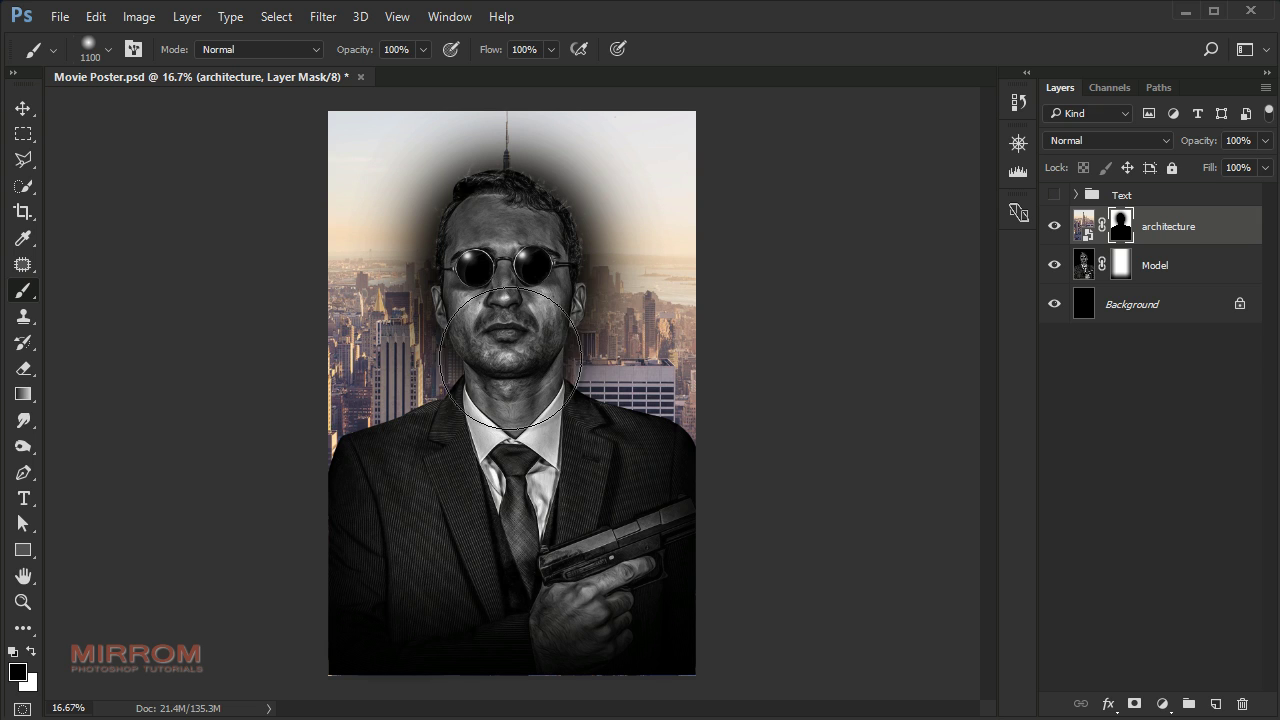
left_click_drag(510, 358, 505, 278)
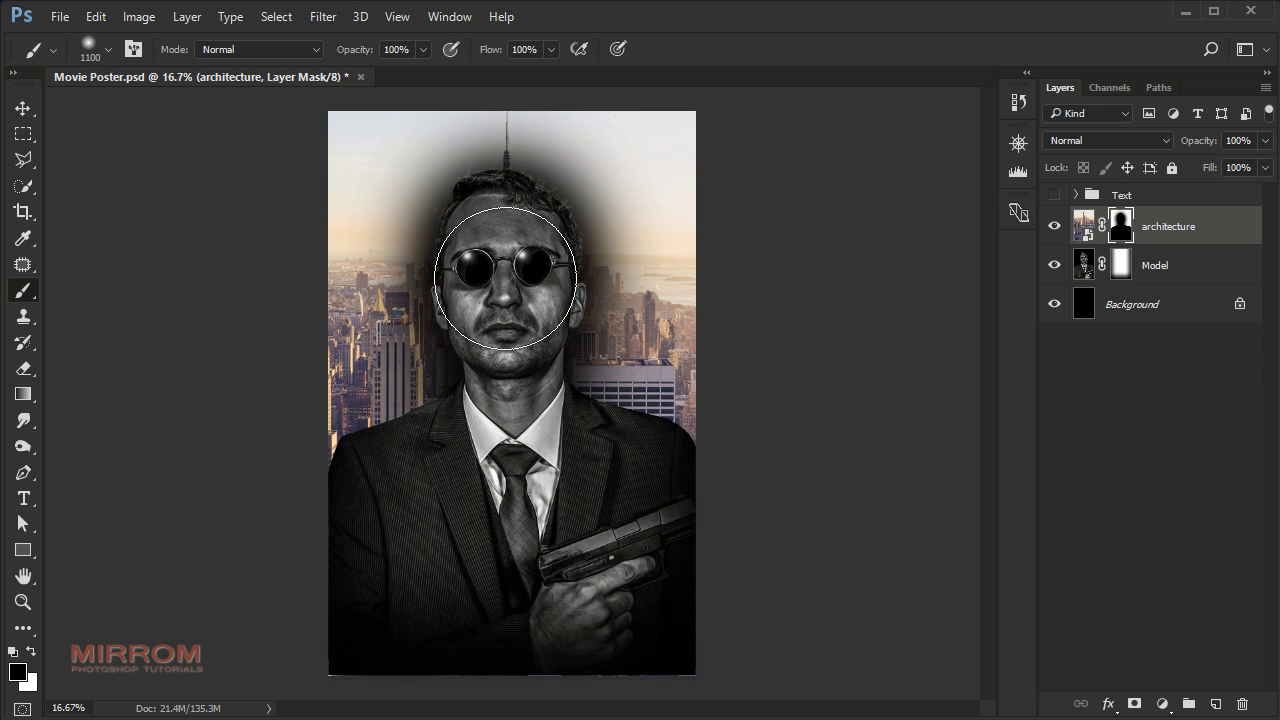
- Duplicate the architecture layer, hide the copy, and reselect the original architecture layer
key("v")
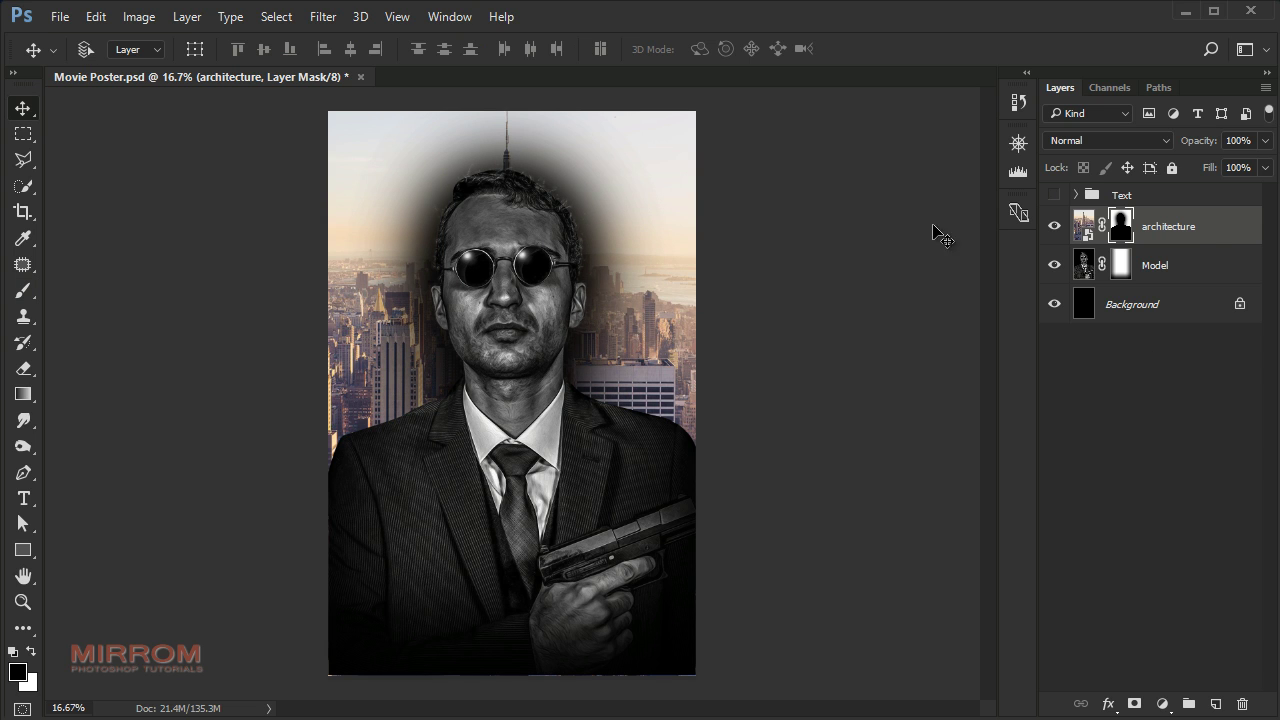
left_click(1228, 237)
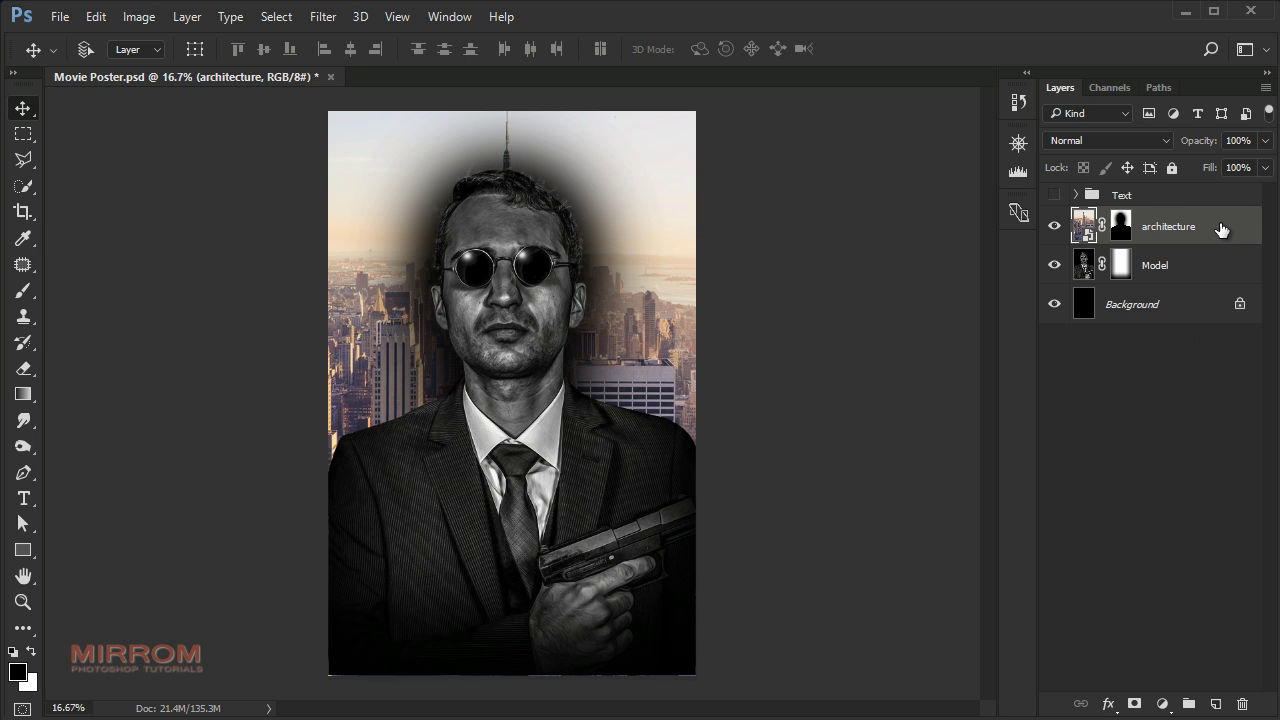
key("ctrl")
key("ctrl+j")
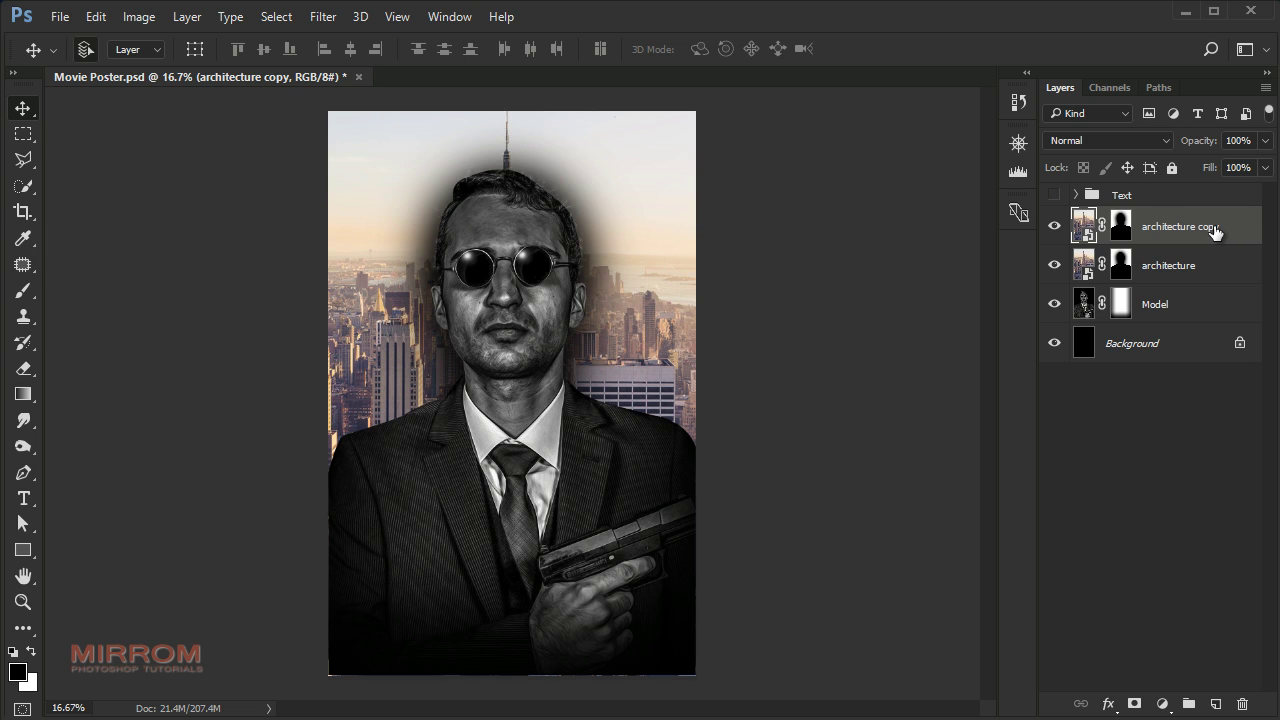
left_click(1055, 228)
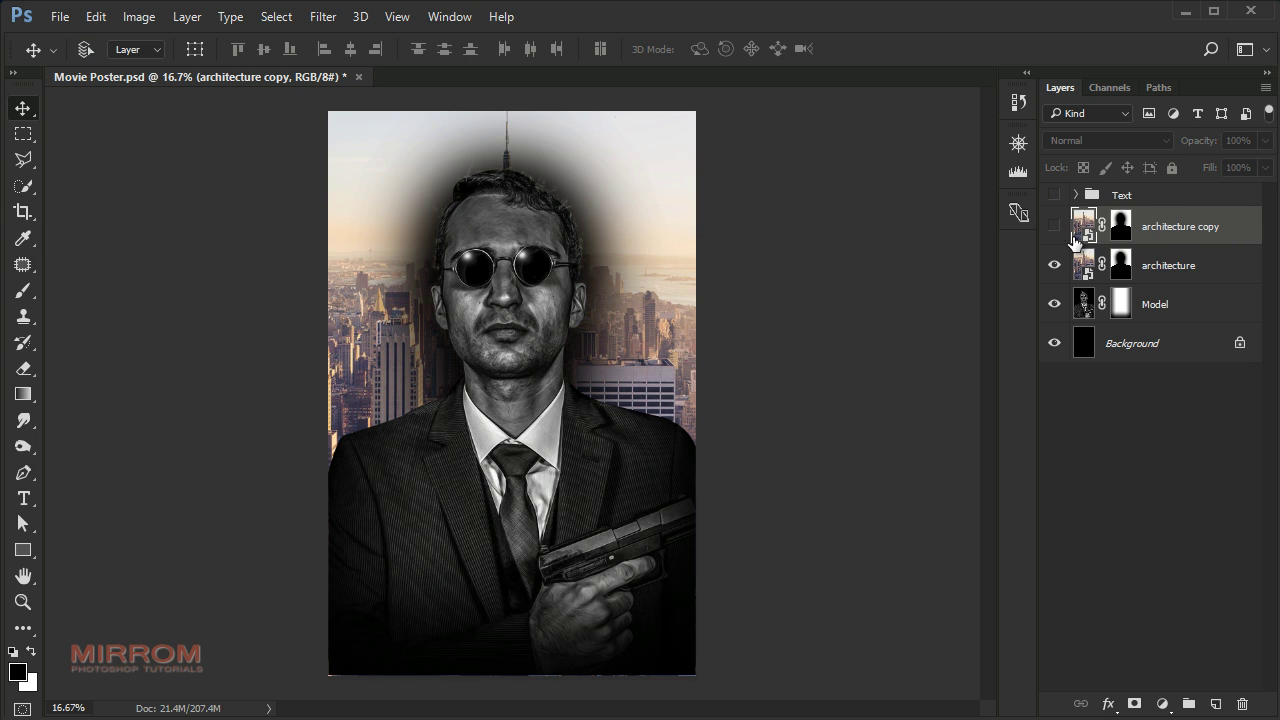
left_click(1186, 268)
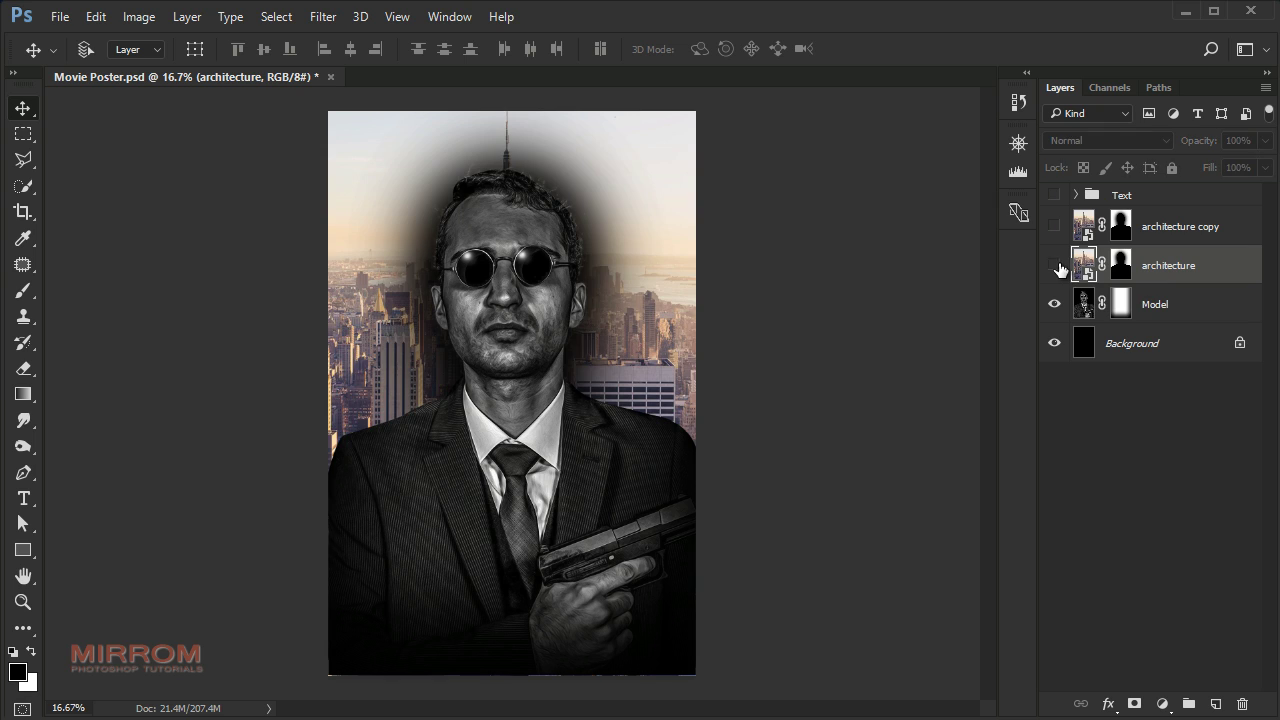
- Add a clipped Hue/Saturation layer with Saturation about -70 and Lightness -19
left_click(1162, 704)
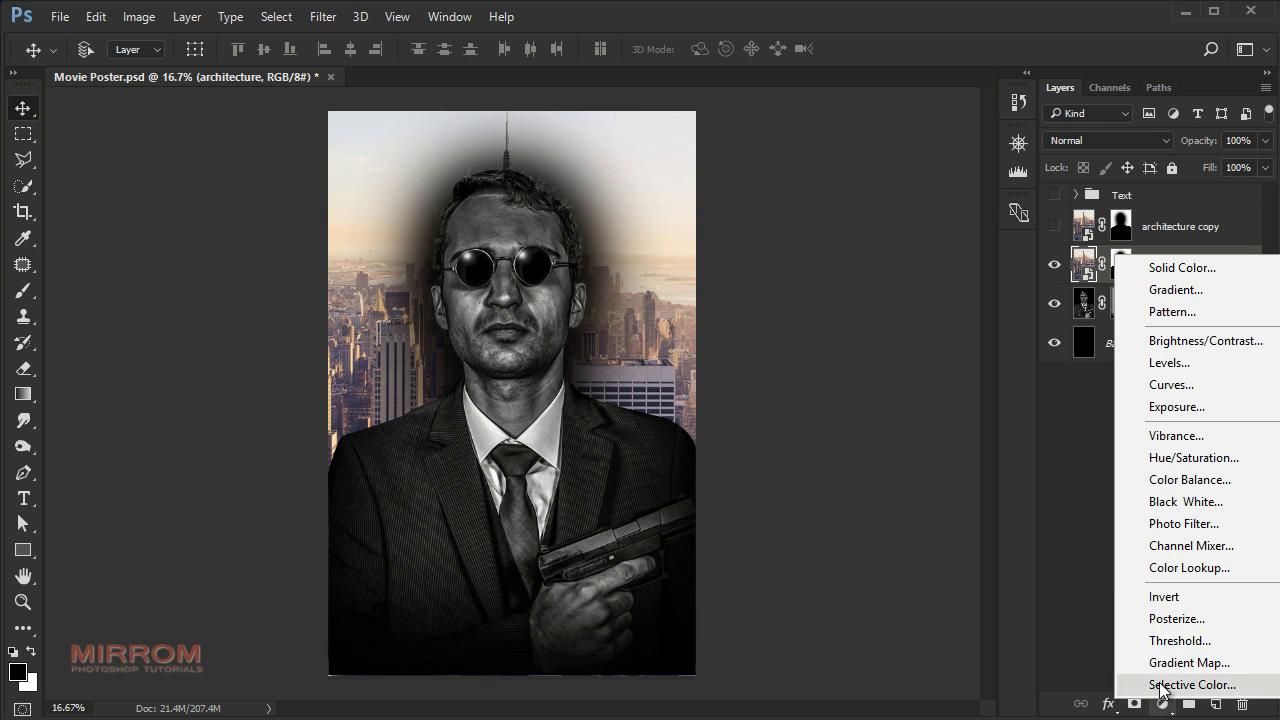
left_click(1179, 466)
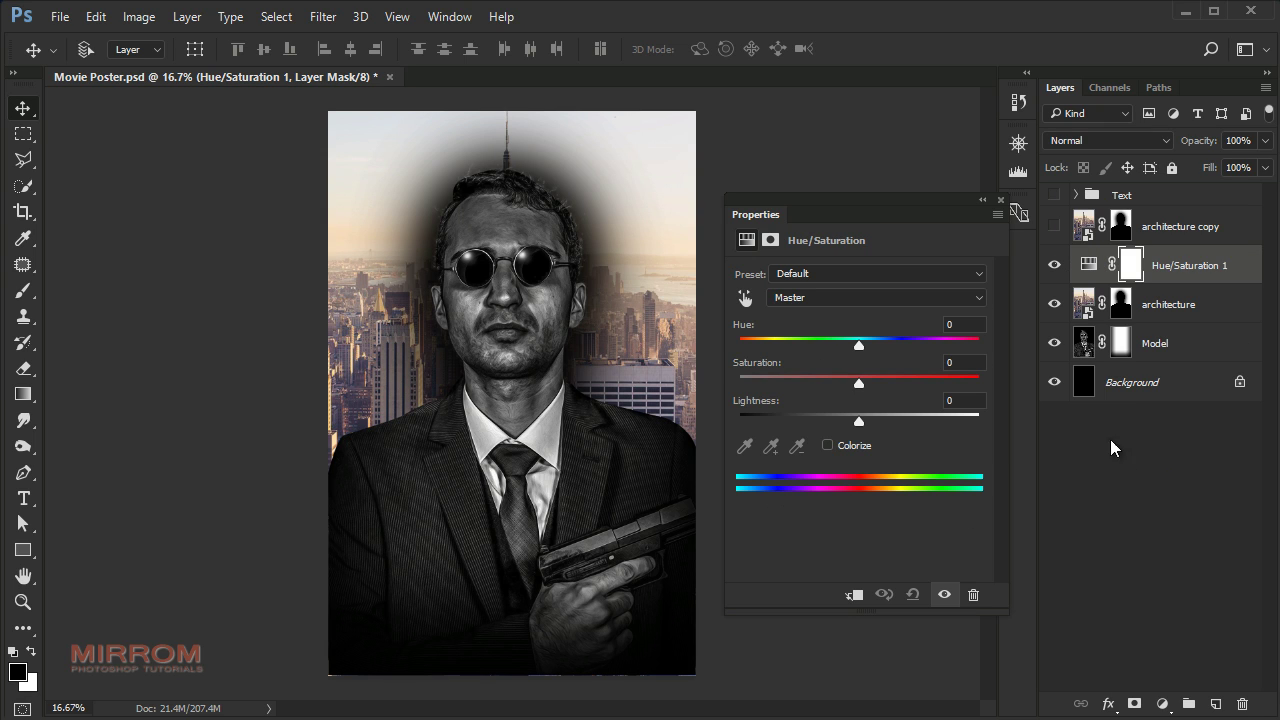
left_click(856, 595)
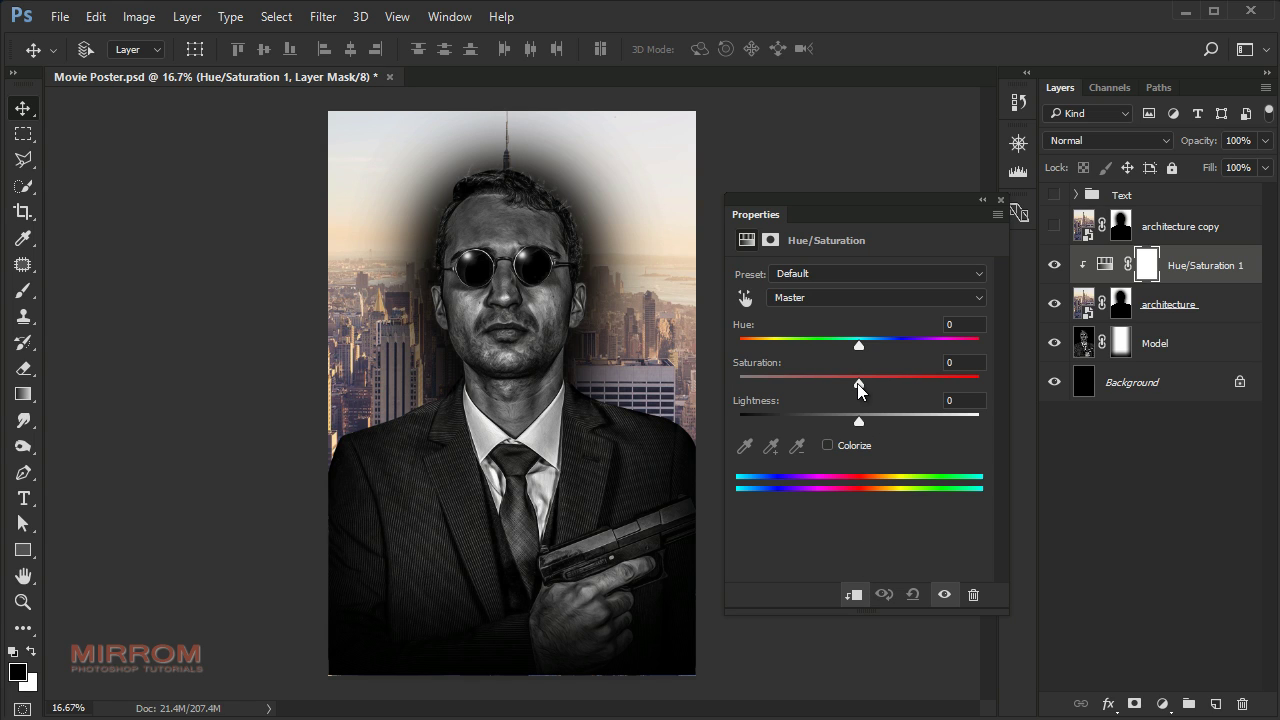
left_click_drag(858, 382, 774, 378)
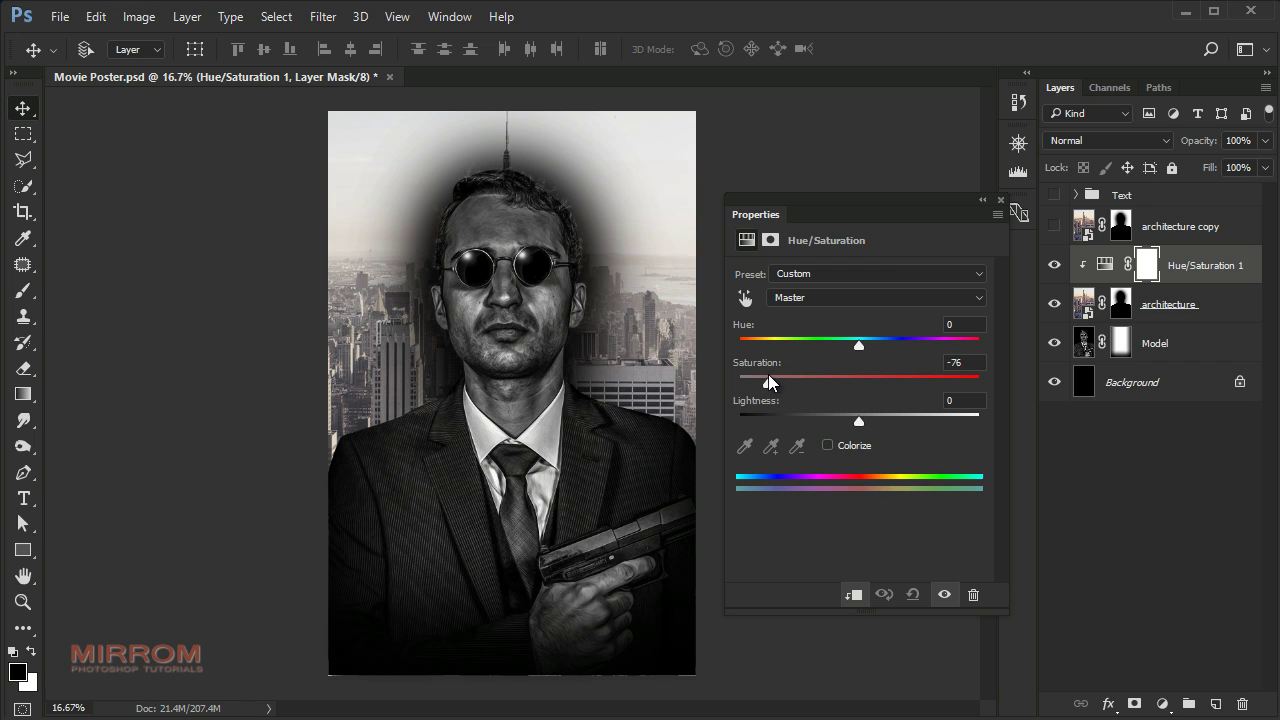
left_click_drag(763, 385, 769, 385)
left_click_drag(858, 425, 842, 425)
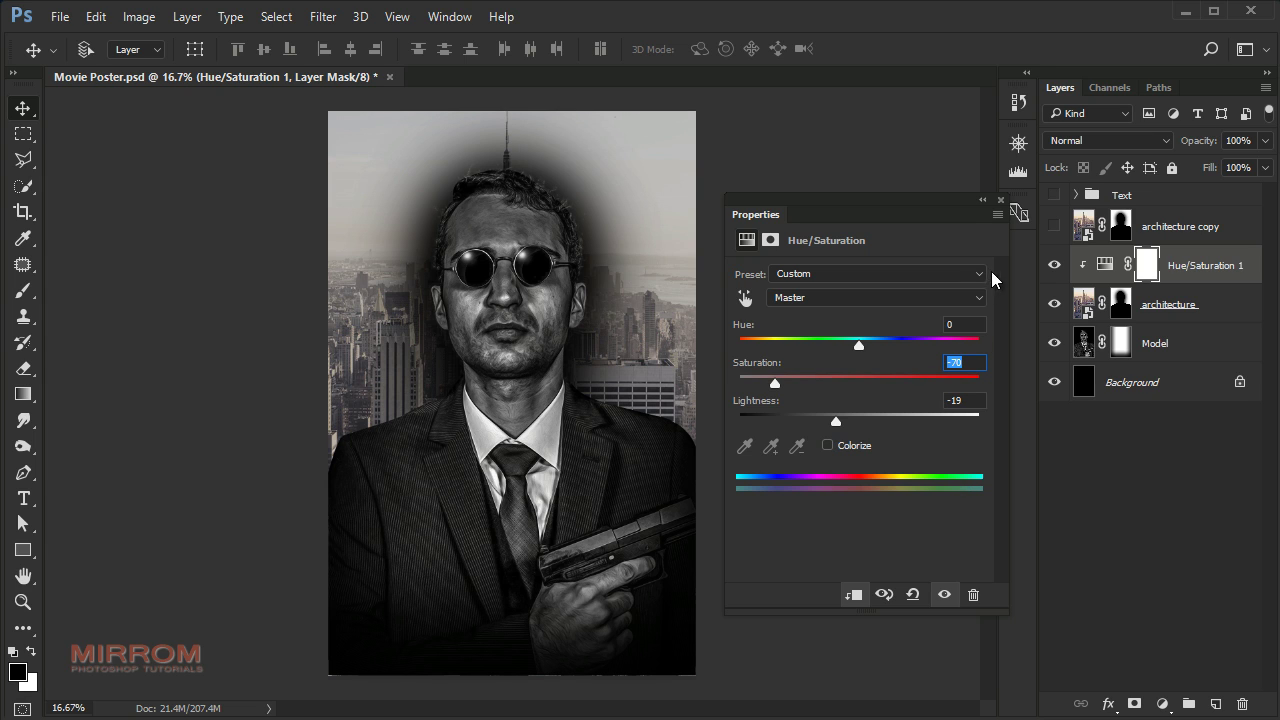
left_click(1000, 200)
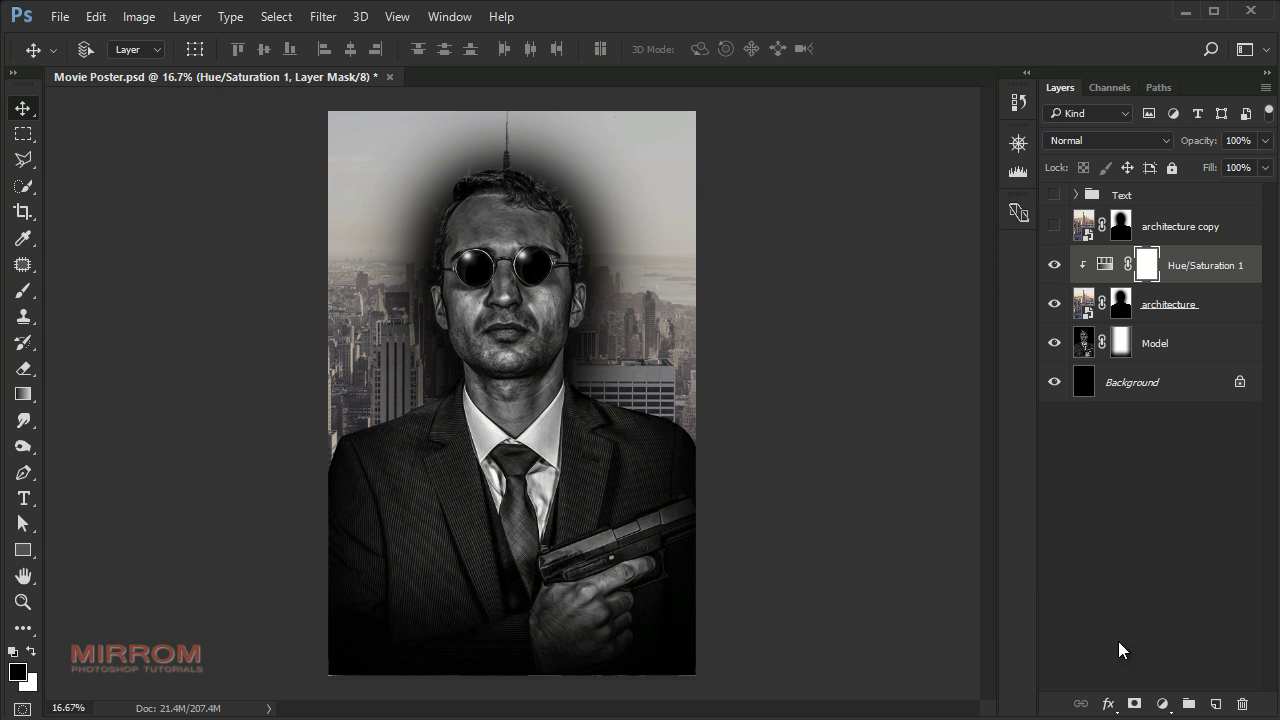
- Add a Brightness/Contrast layer at Brightness -65, Contrast 77, then target the architecture mask
left_click(1162, 704)
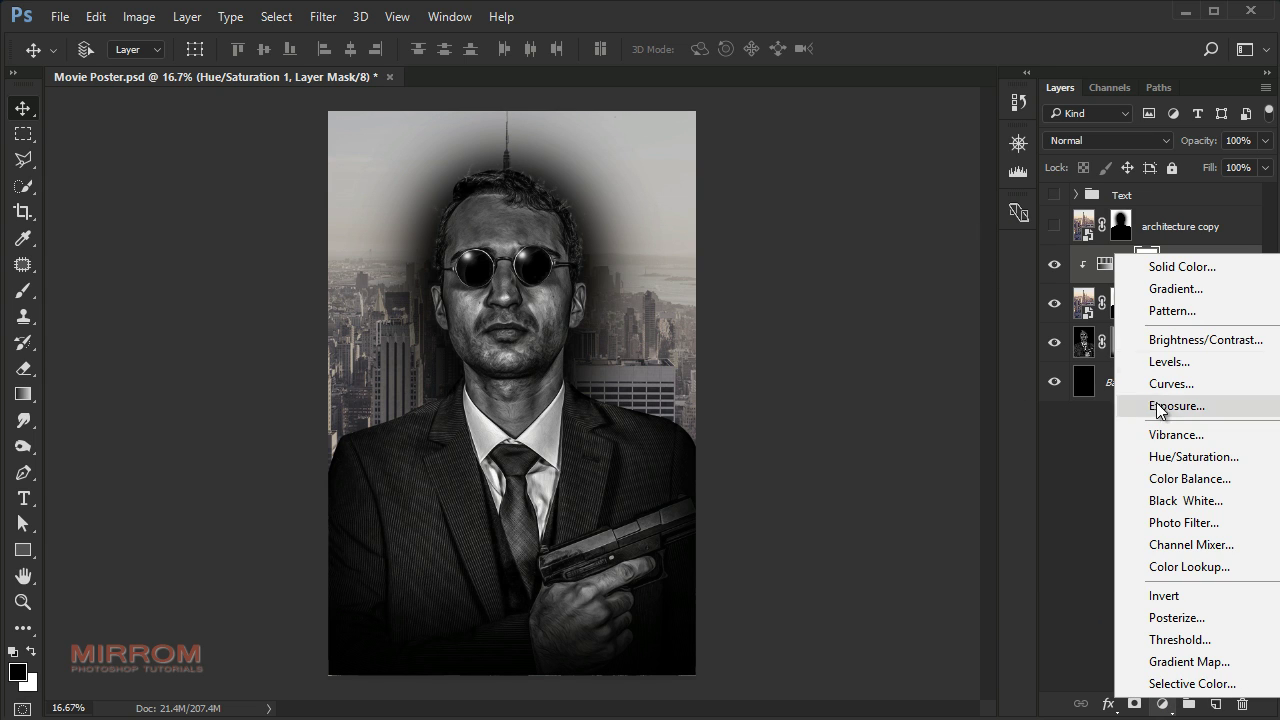
left_click(1180, 342)
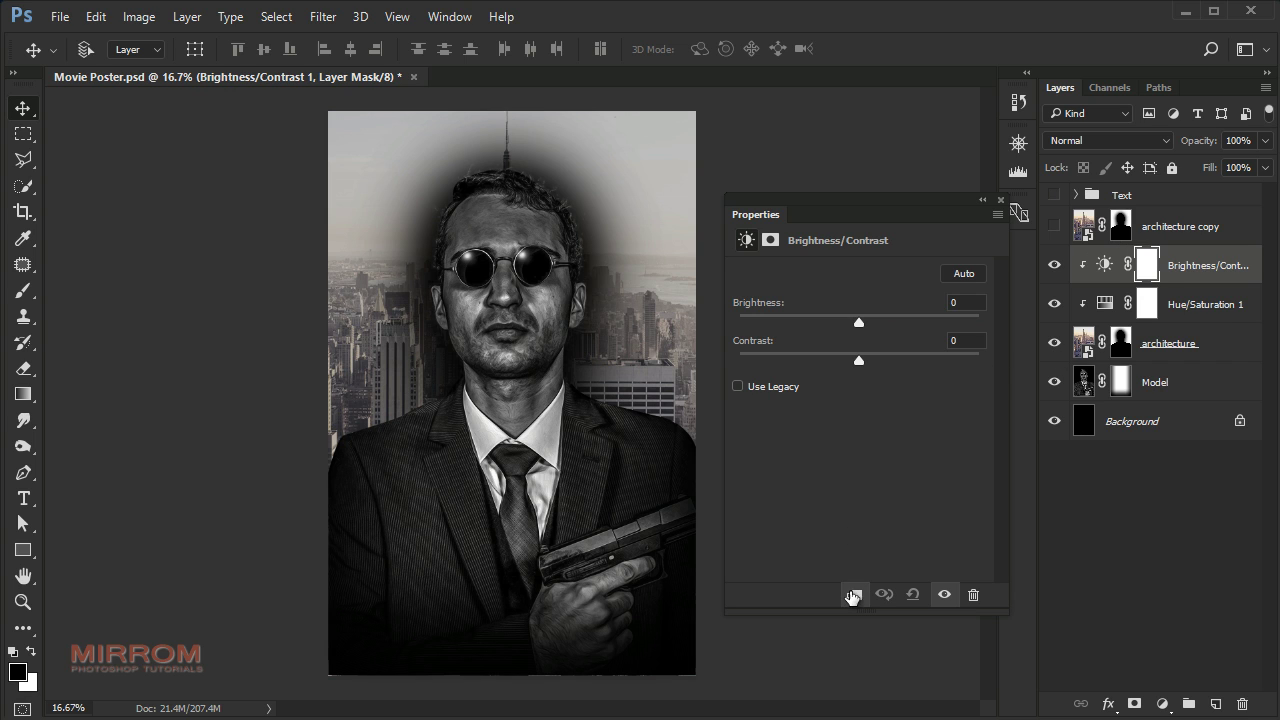
left_click_drag(858, 324, 809, 330)
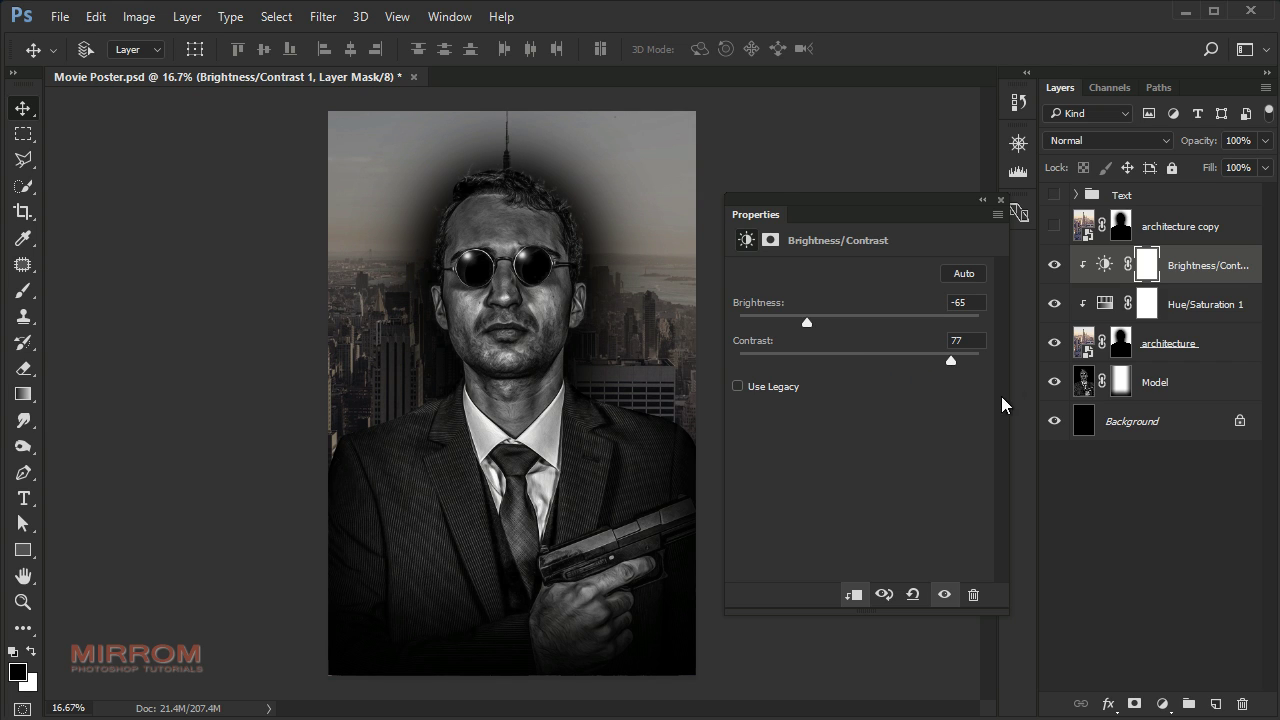
left_click(1000, 200)
left_click(1054, 265)
left_click(1054, 265)
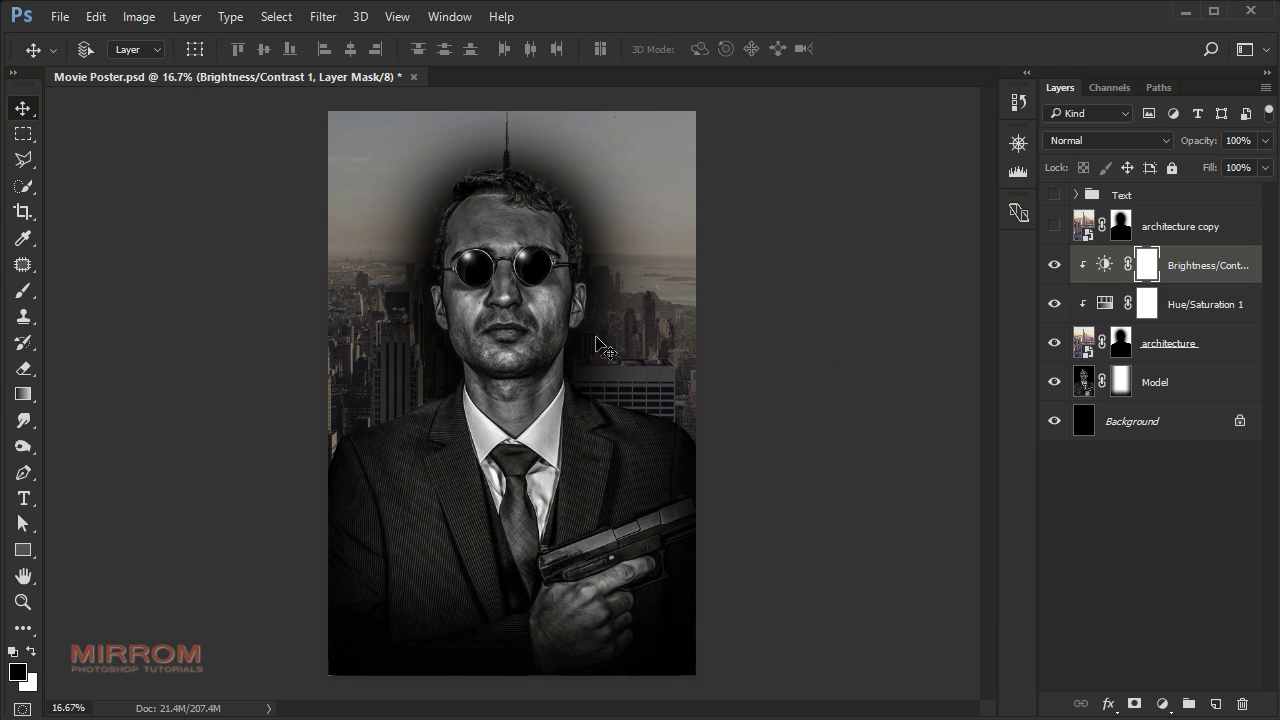
left_click(1122, 346)
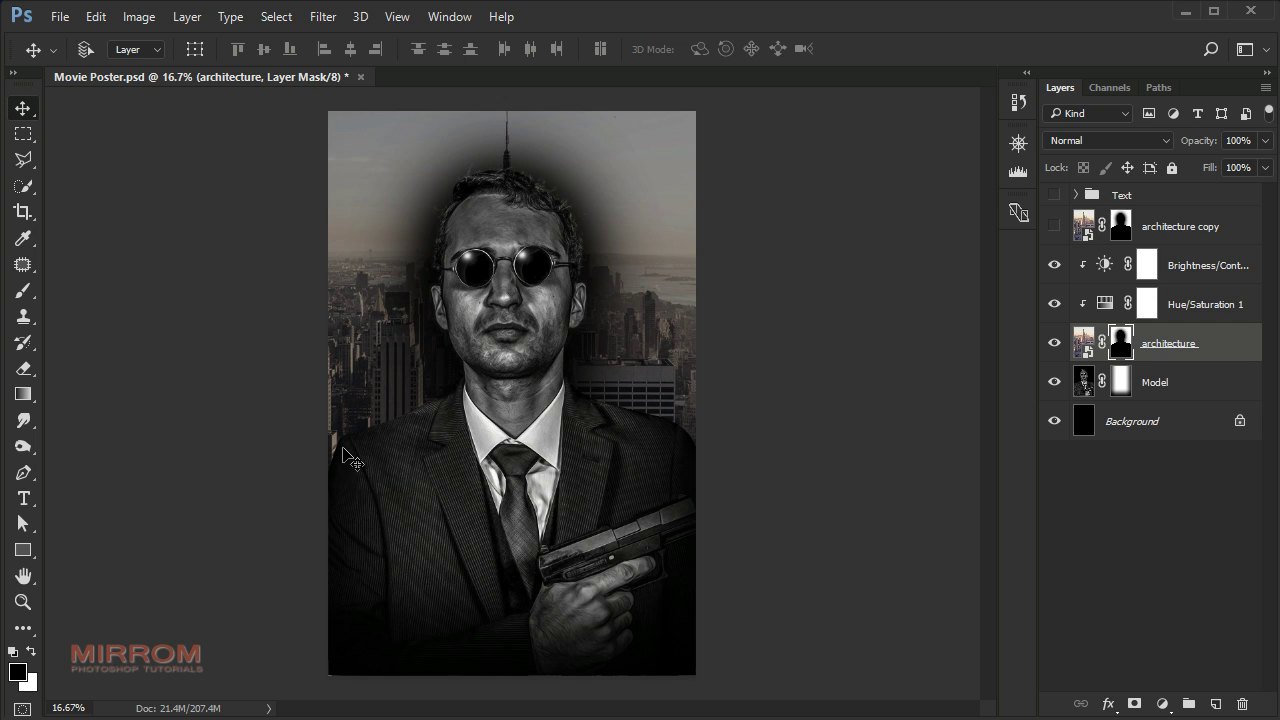
- Fade the top of the skyline to black with a gradient on the architecture mask
key("ctrl+minus")
left_click(23, 394)
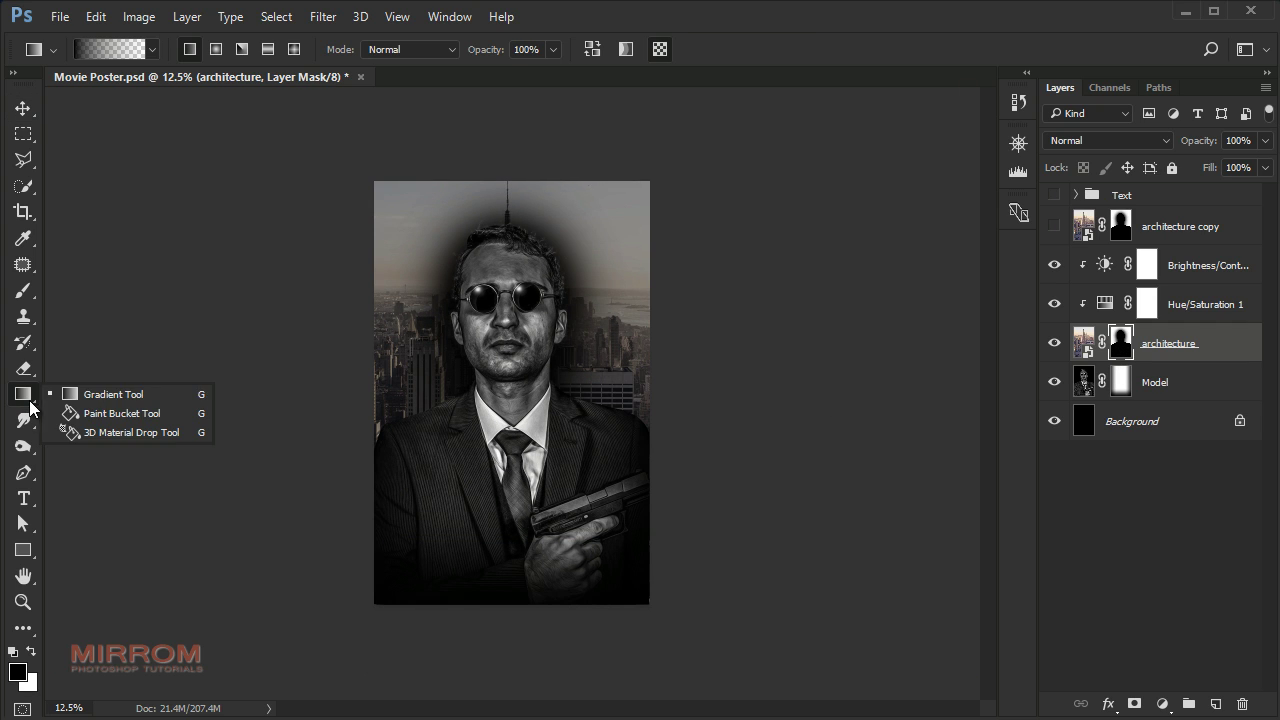
left_click(108, 392)
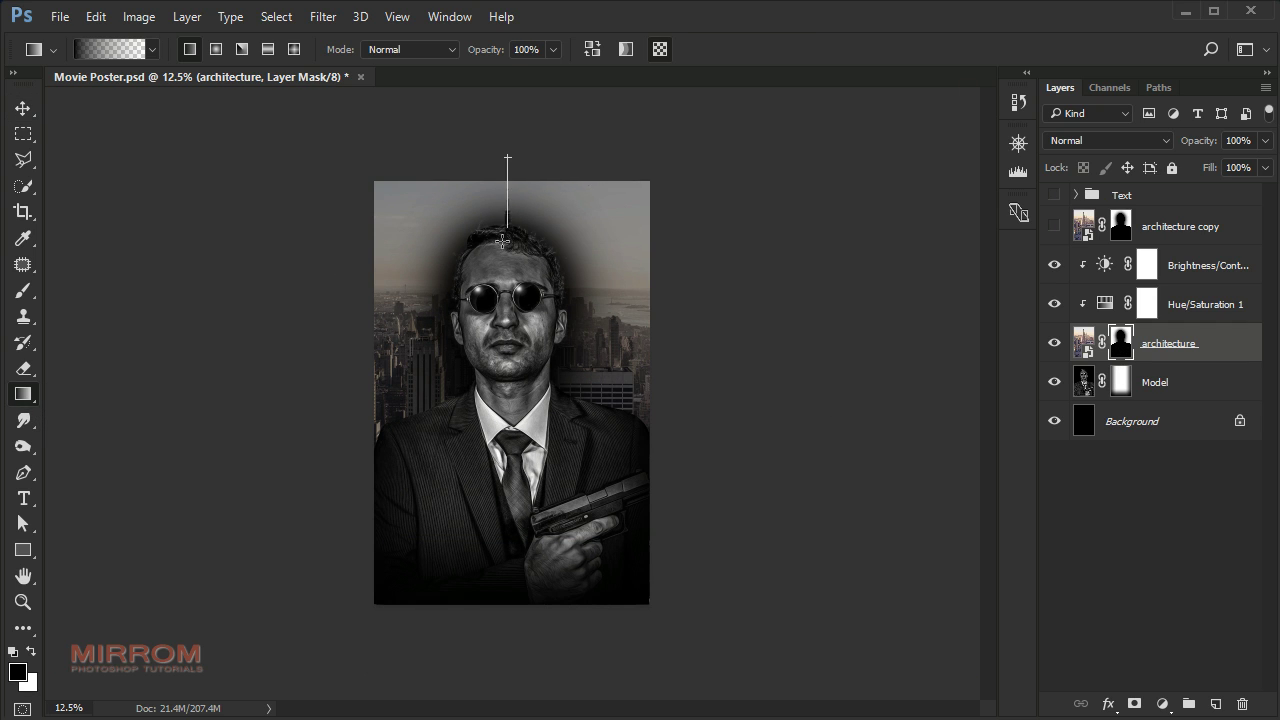
left_click_drag(502, 241, 497, 314)
key("ctrl+z")
left_click_drag(509, 125, 506, 193)
left_click_drag(496, 298, 495, 302)
left_click_drag(495, 228, 490, 288)
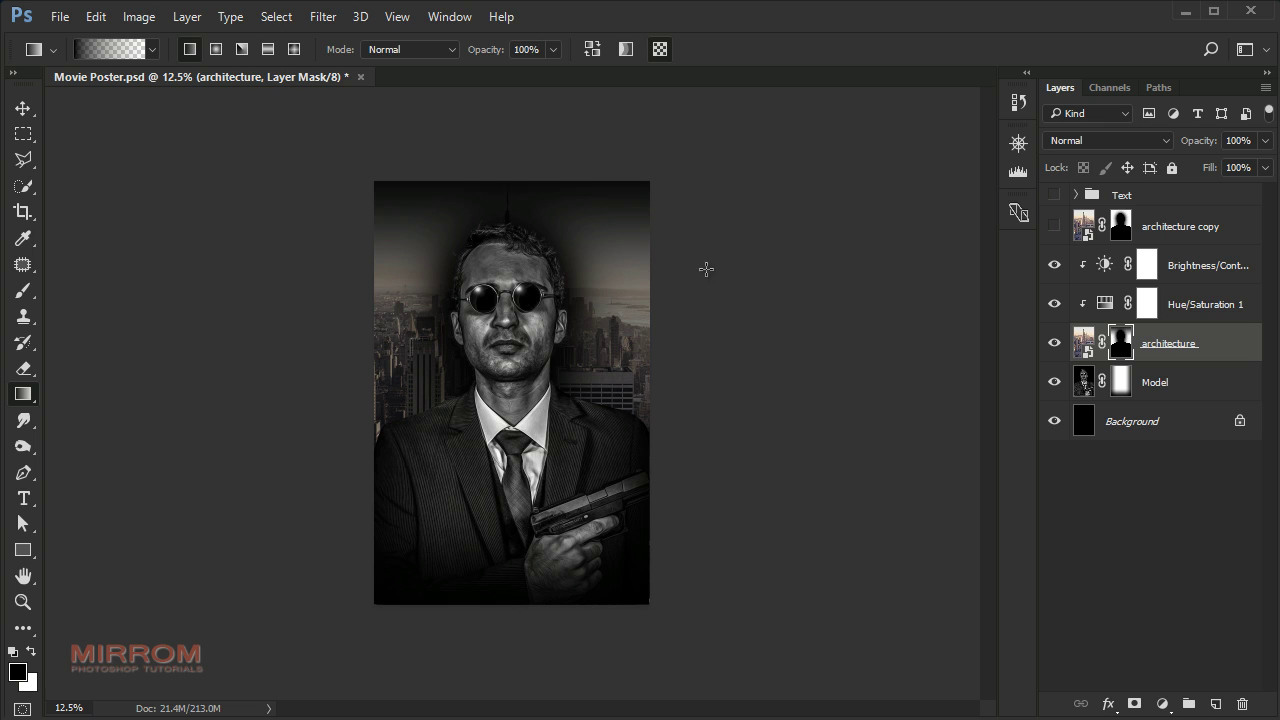
- Fade the skyline's right side into darkness with another mask gradient
left_click_drag(732, 331, 279, 339)
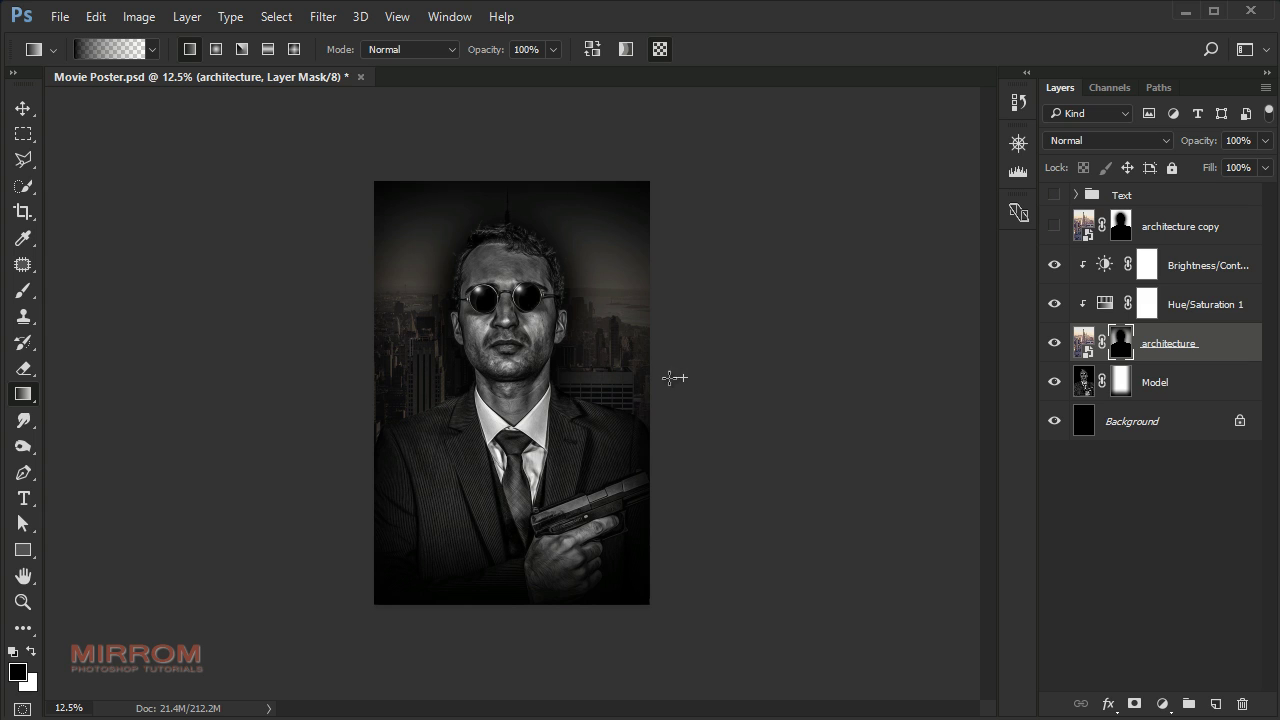
mouse_move(674, 378)
left_mouse_down()
mouse_move(516, 378)
mouse_move(599, 387)
left_mouse_up()
key("ctrl+z")
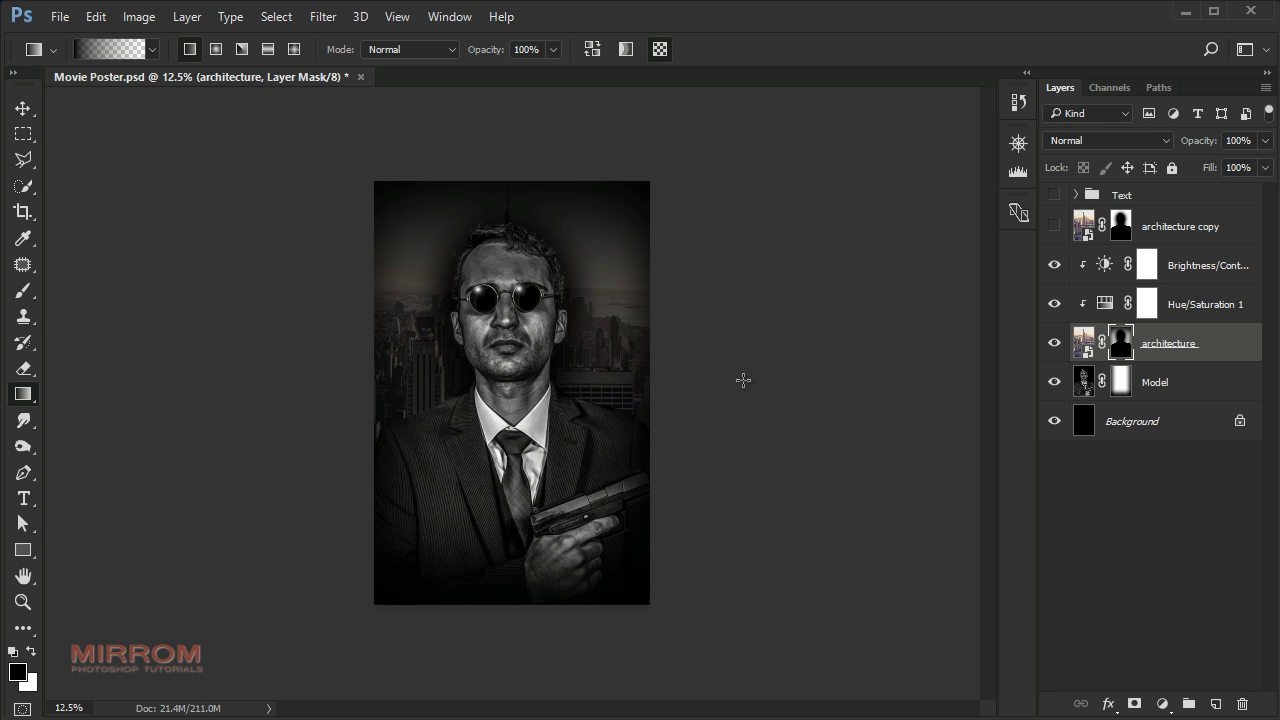
left_click_drag(720, 374, 638, 374)
key("v")
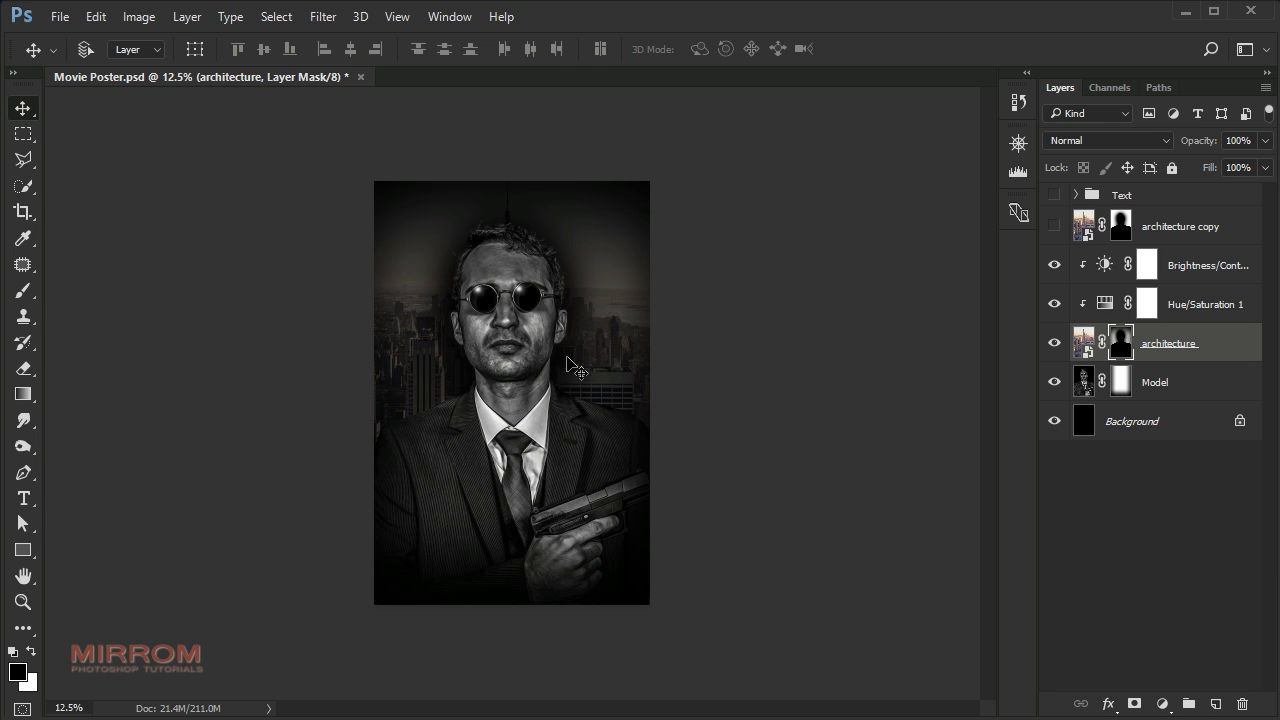
key("ctrl+minus")
key("ctrl+plus")
key("ctrl+plus")
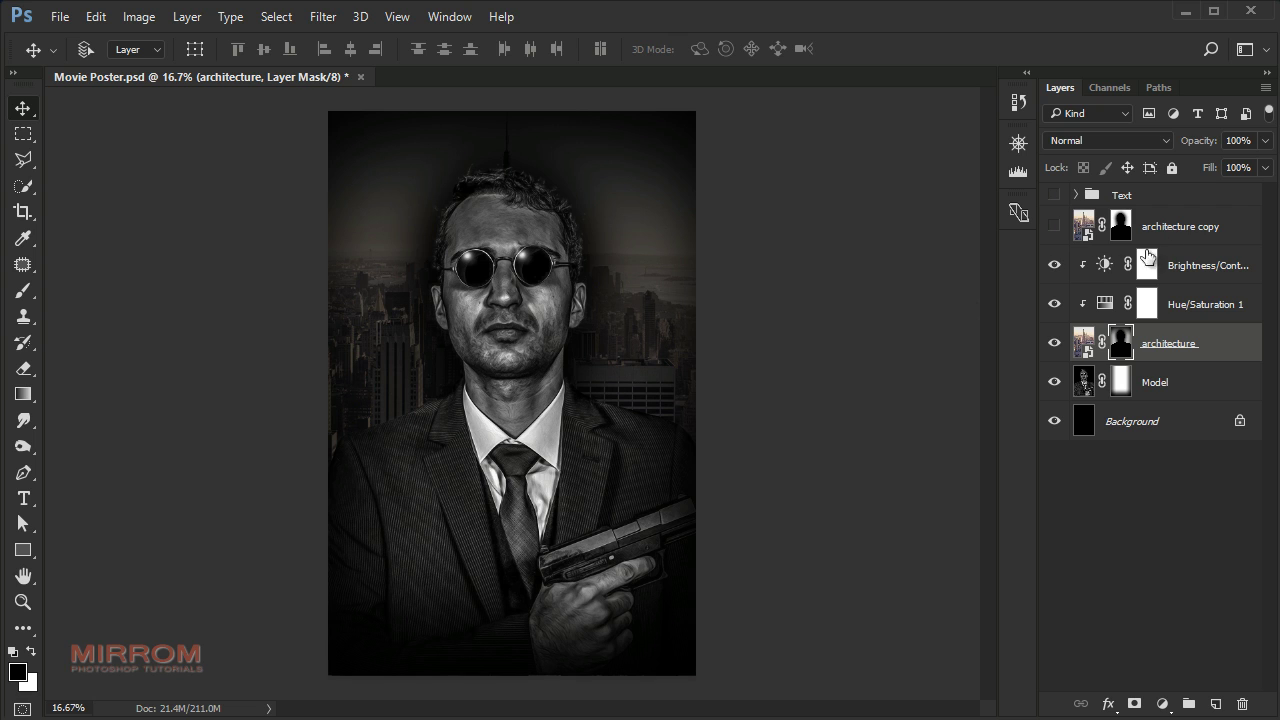
- Show the architecture copy layer and invert its mask so the city covers the man
left_click(1172, 232)
left_click(1054, 227)
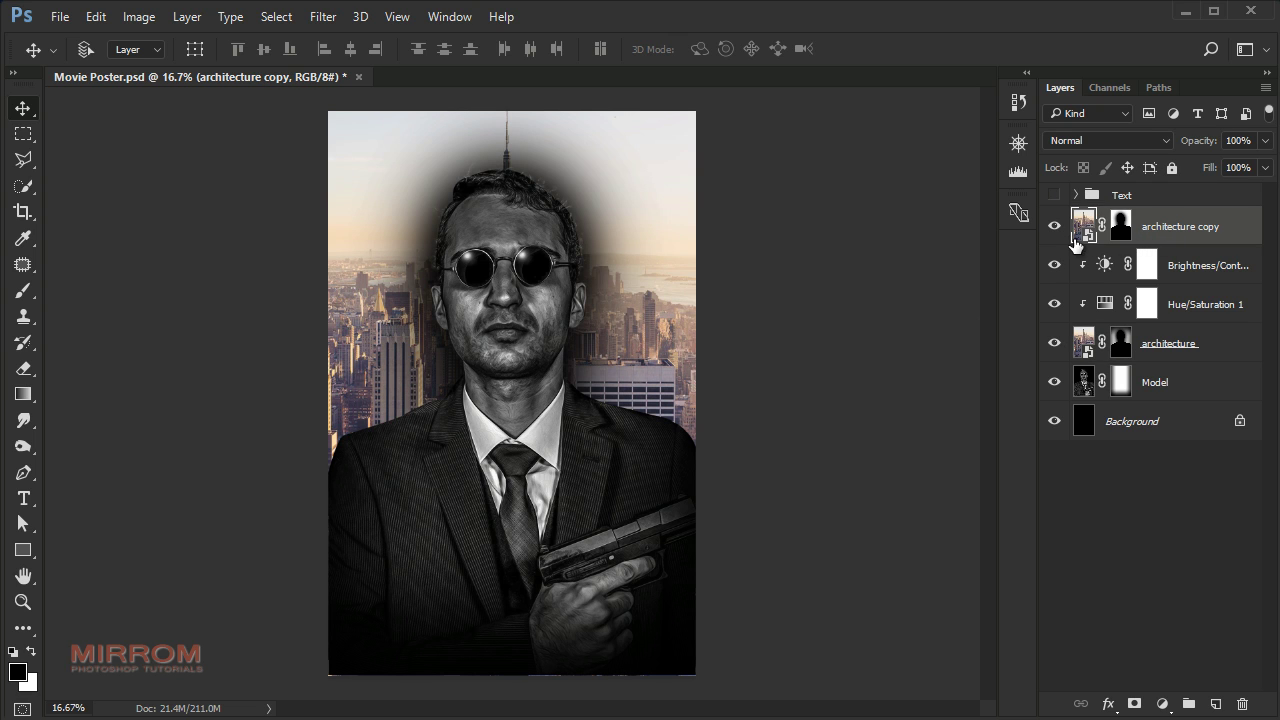
left_click(1120, 230)
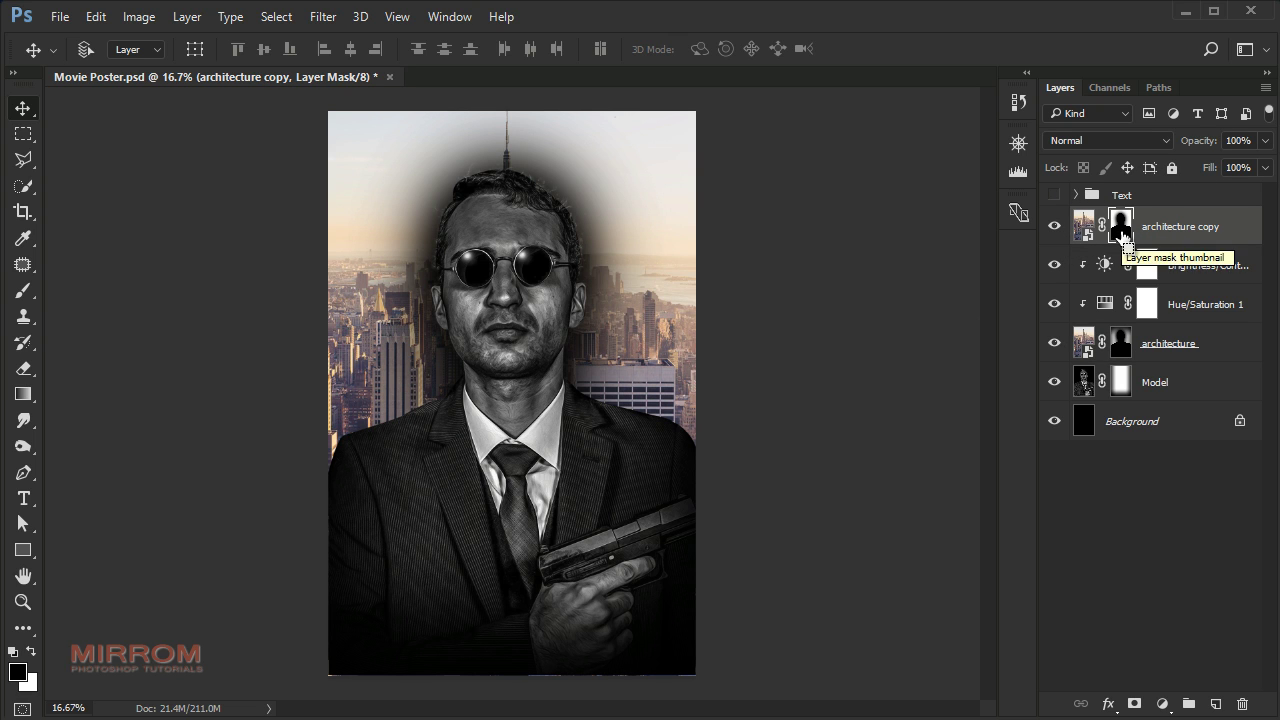
key("ctrl+i")
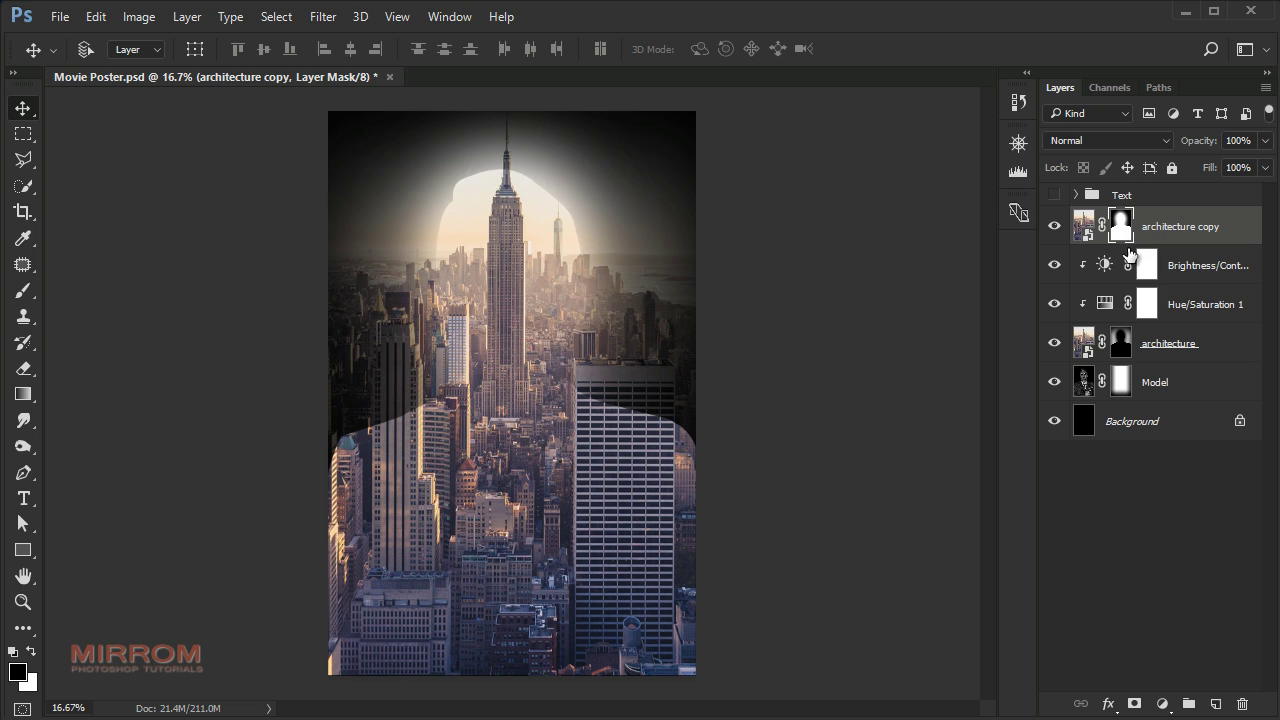
- Set the architecture copy to Screen blend mode at 53% opacity
left_click(1130, 142)
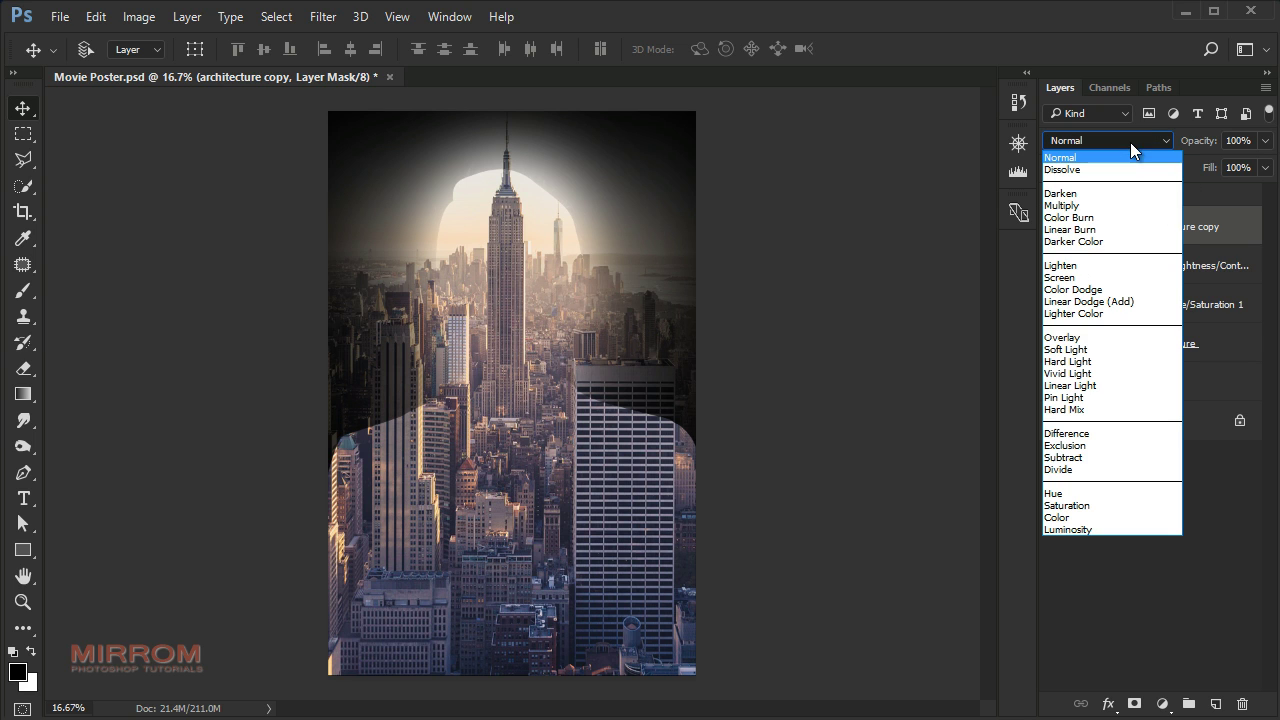
left_click(1107, 287)
left_click(1266, 146)
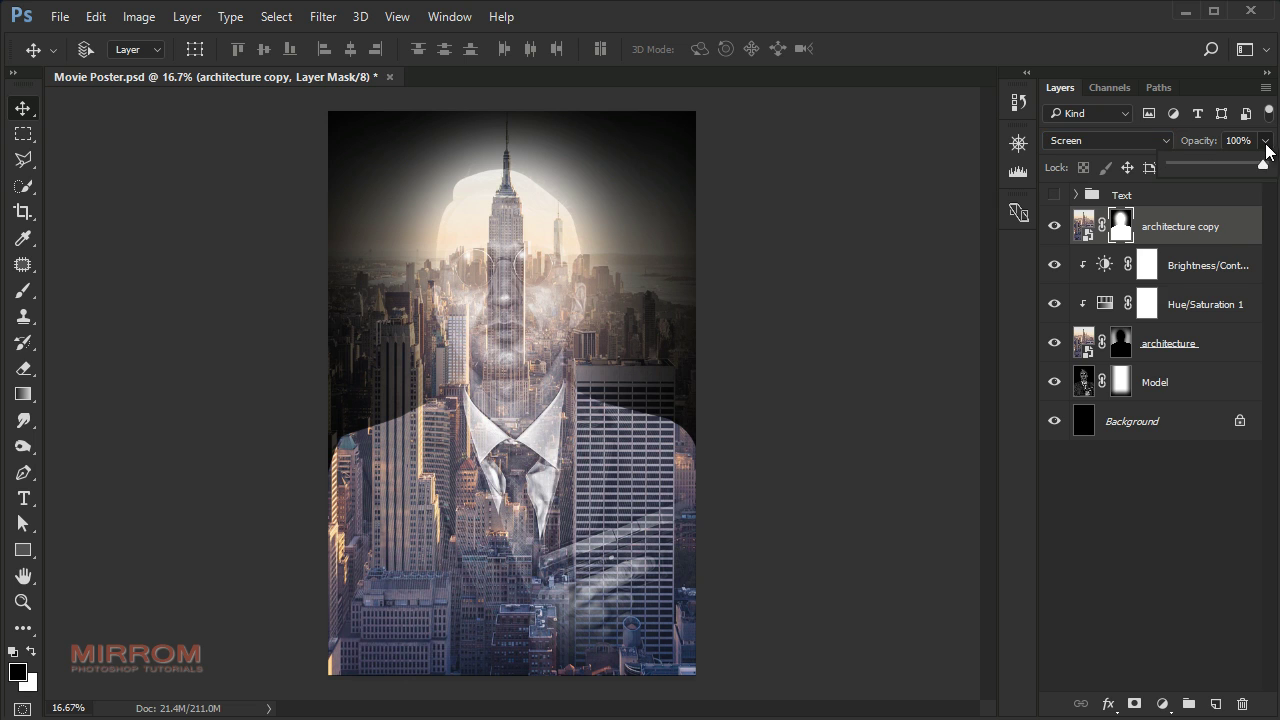
left_click_drag(1263, 165, 1219, 168)
left_click(1240, 141)
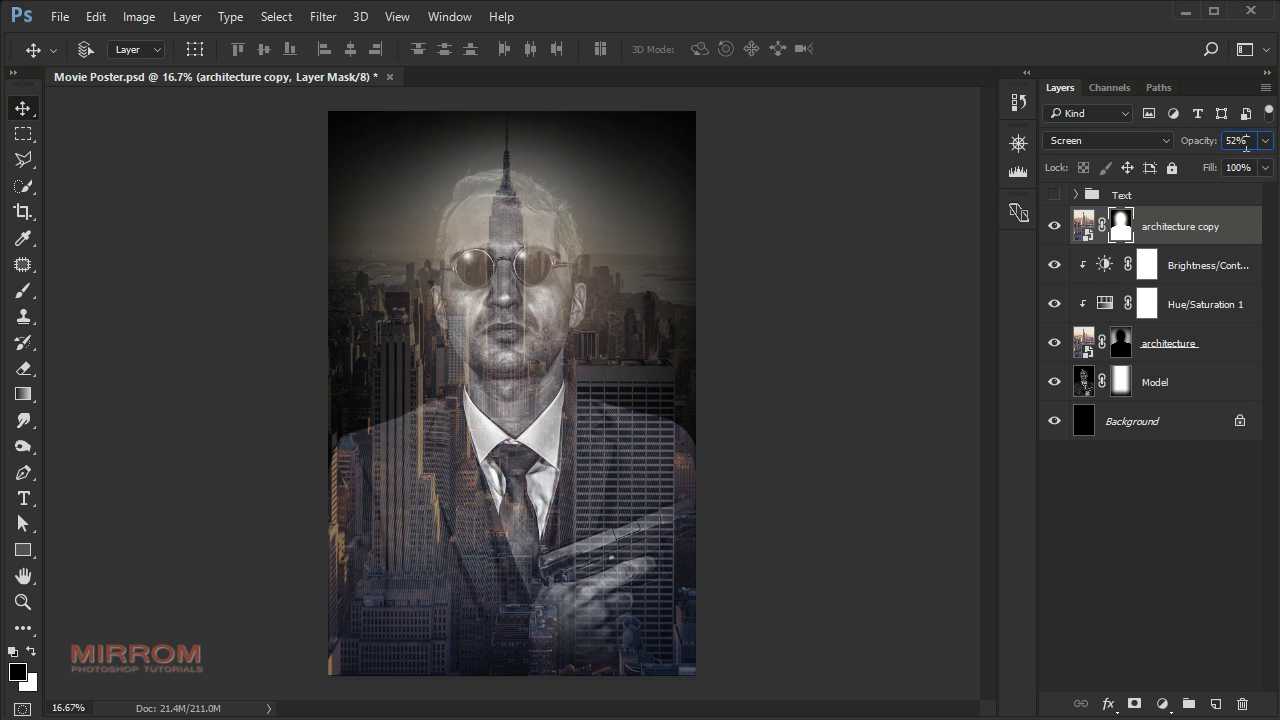
key("Return")
- Brush black on the architecture copy mask over the face, collar, left shoulder and edge at 50% opacity
key("b")
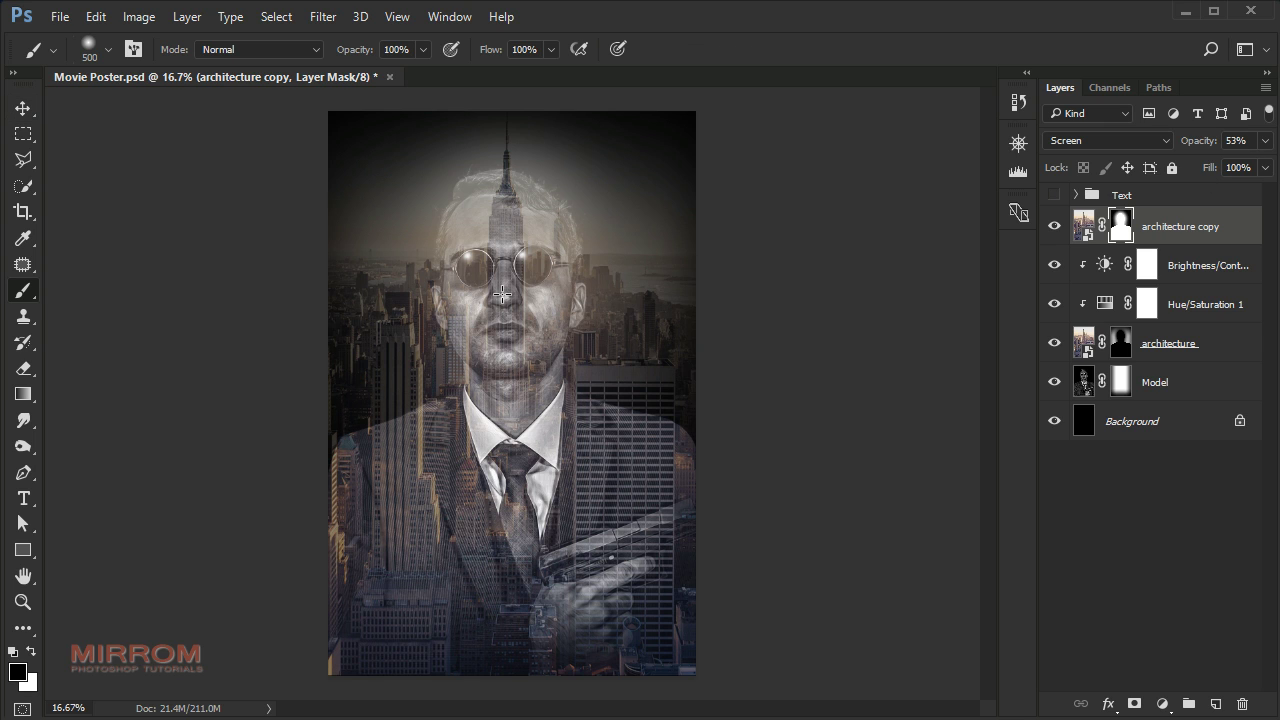
key("bracketright")
key("bracketright")
key("bracketright")
key("bracketright")
key("bracketright")
key("bracketright")
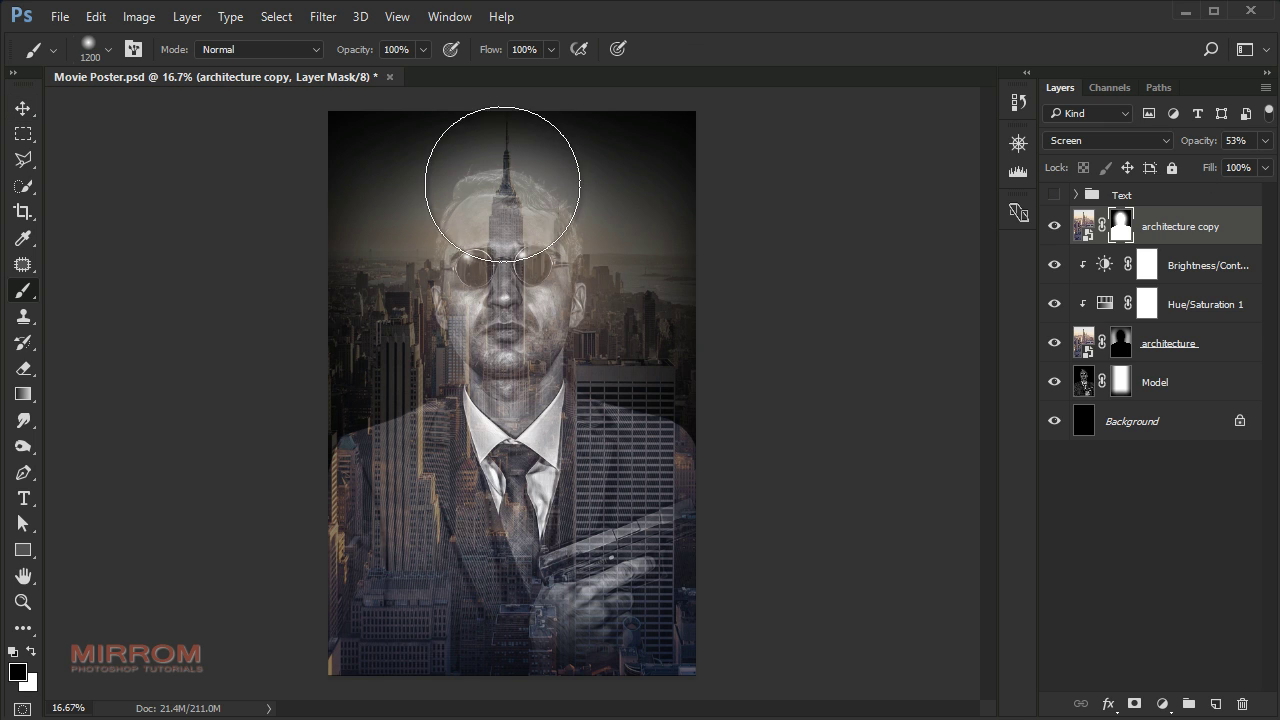
mouse_move(502, 183)
left_mouse_down()
mouse_move(509, 194)
mouse_move(366, 200)
mouse_move(548, 269)
mouse_move(586, 214)
mouse_move(500, 306)
mouse_move(523, 194)
mouse_move(513, 320)
left_mouse_up()
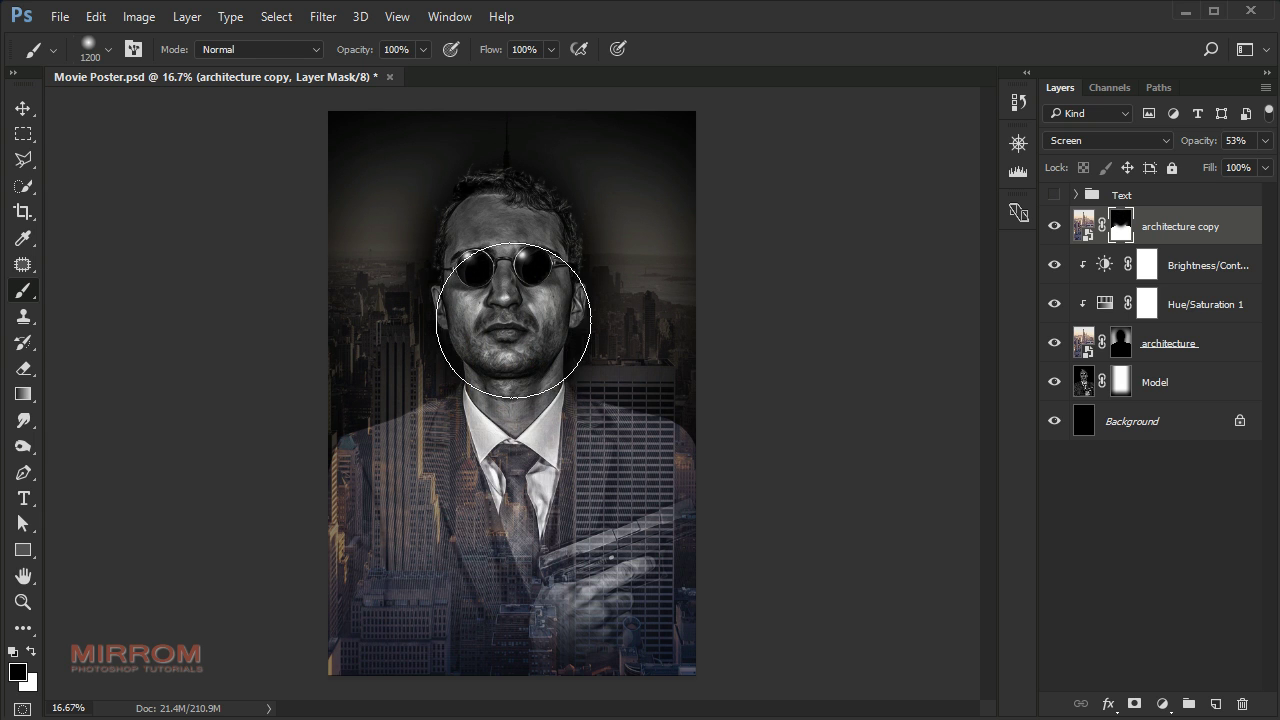
key("bracketleft")
key("bracketleft")
key("bracketleft")
left_click(423, 49)
left_click_drag(421, 73, 376, 73)
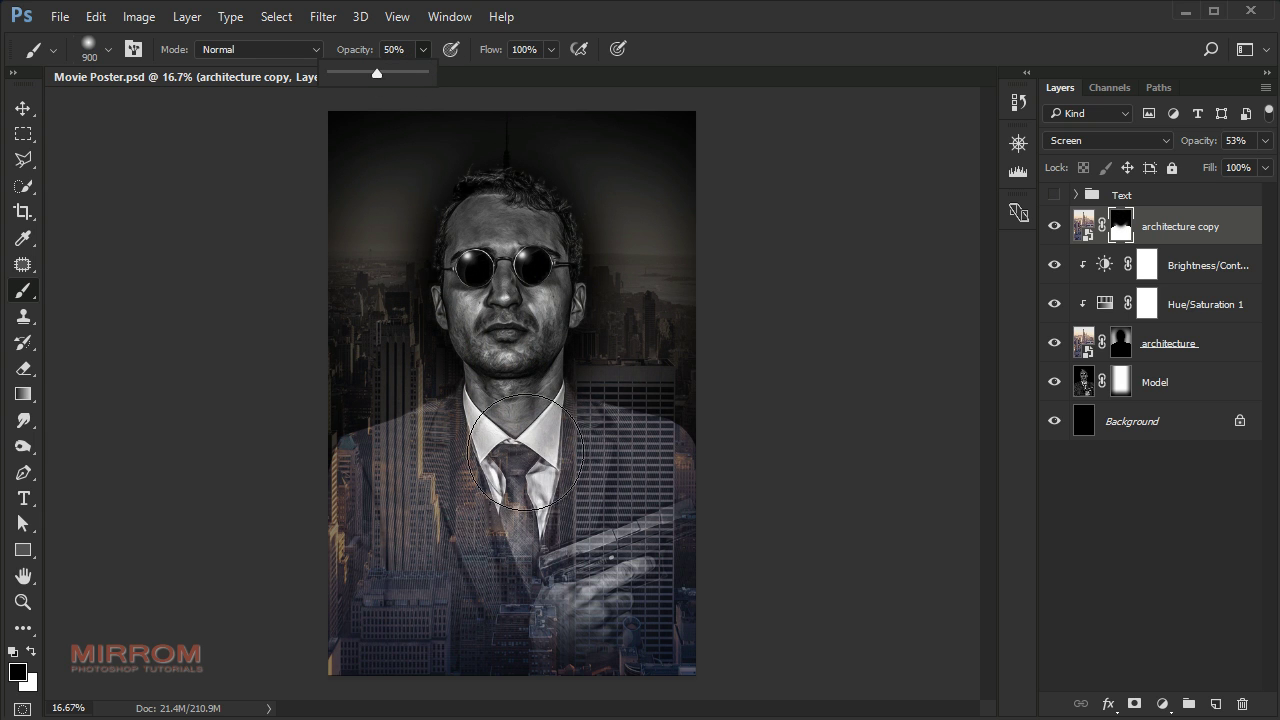
mouse_move(524, 452)
left_mouse_down()
mouse_move(423, 400)
mouse_move(560, 457)
mouse_move(566, 400)
left_mouse_up()
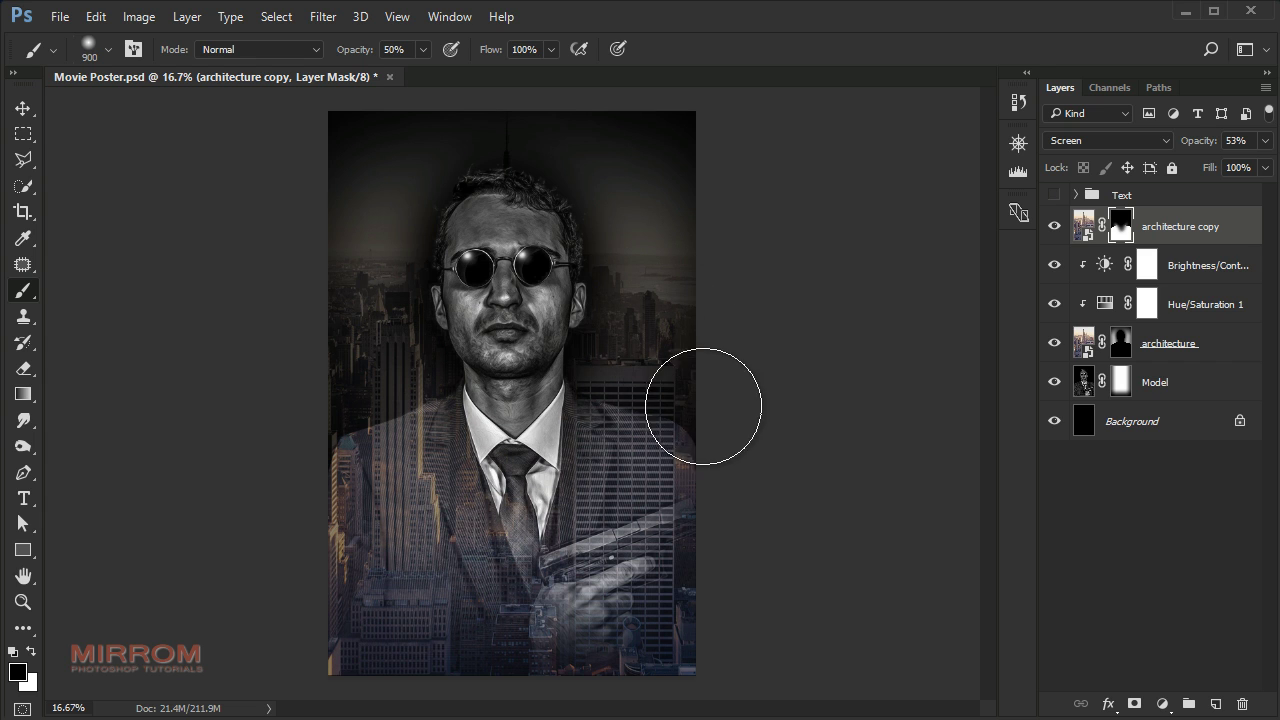
left_click_drag(430, 390, 340, 500)
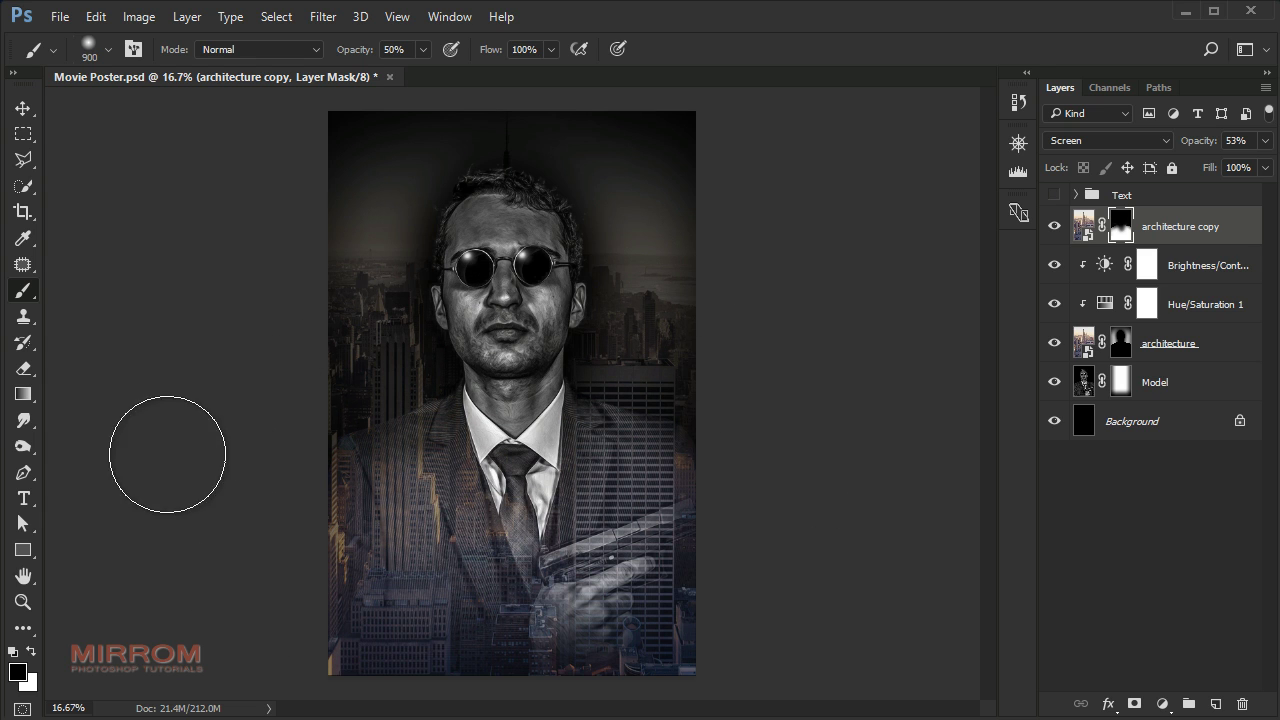
left_click_drag(280, 450, 245, 542)
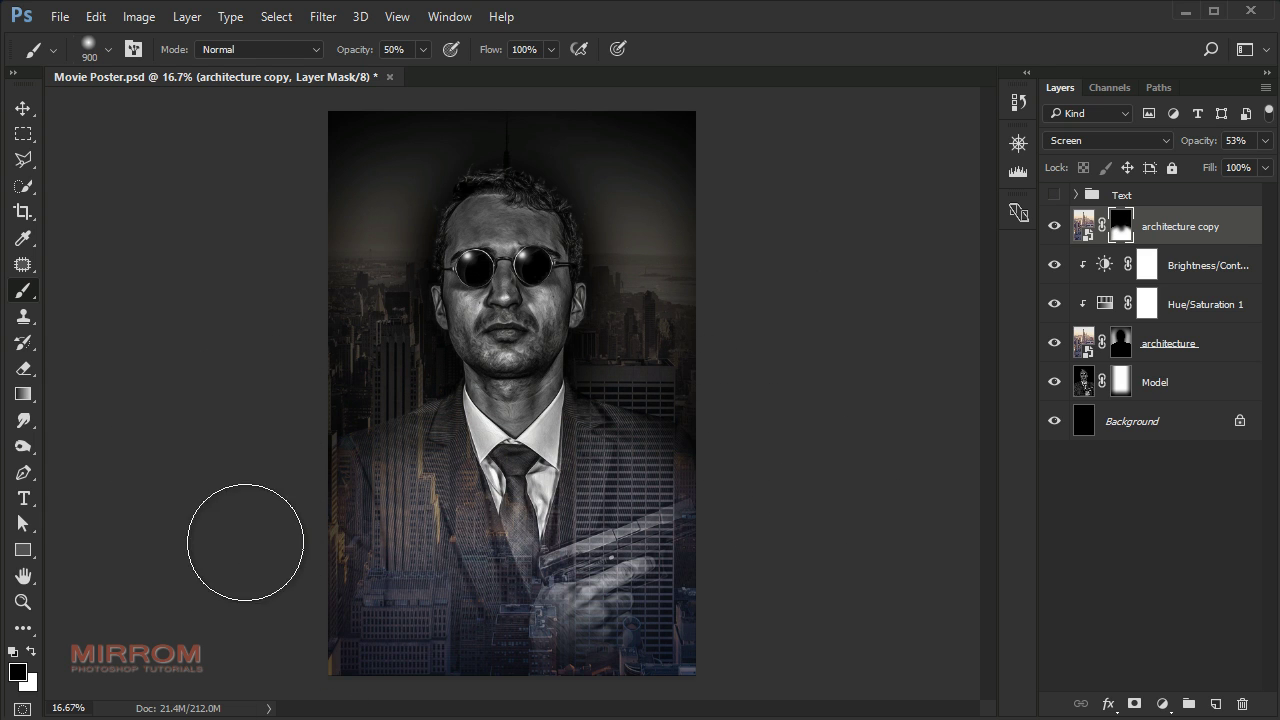
- Drag a 71%-opacity gradient up from the bottom of the mask to fade the city there
key("ctrl+minus")
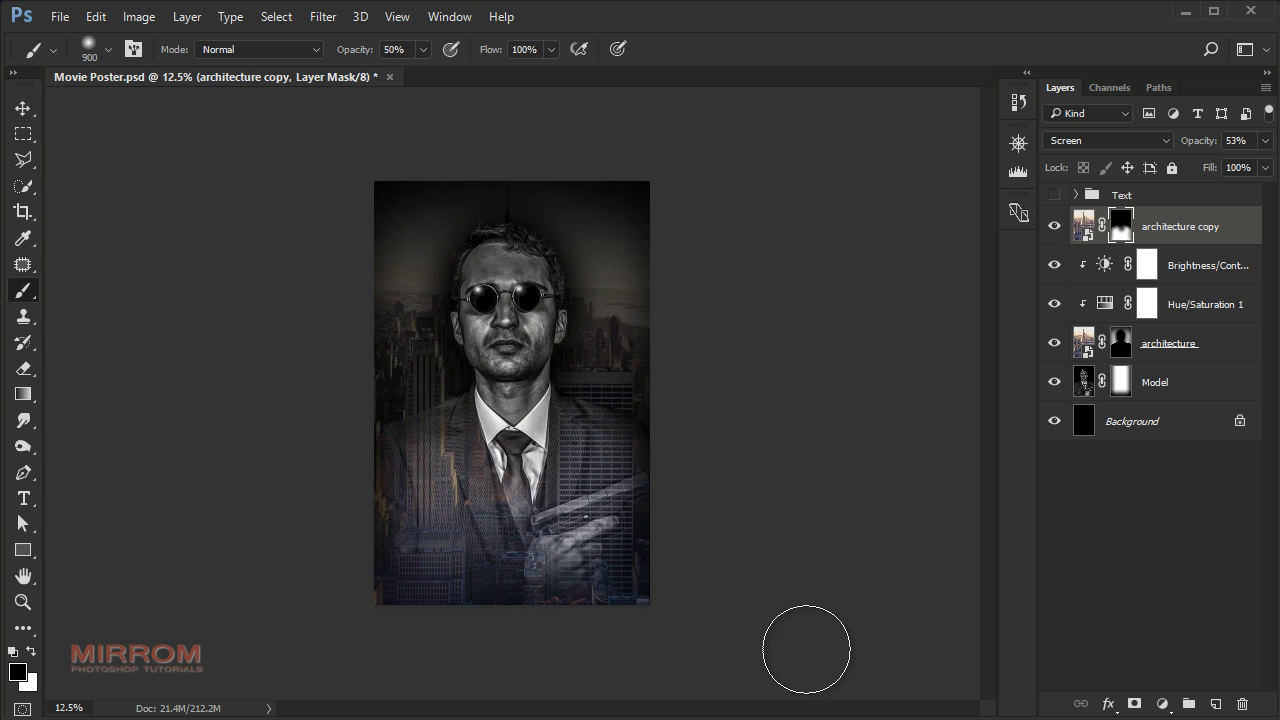
key("bracketright")
key("bracketright")
key("bracketright")
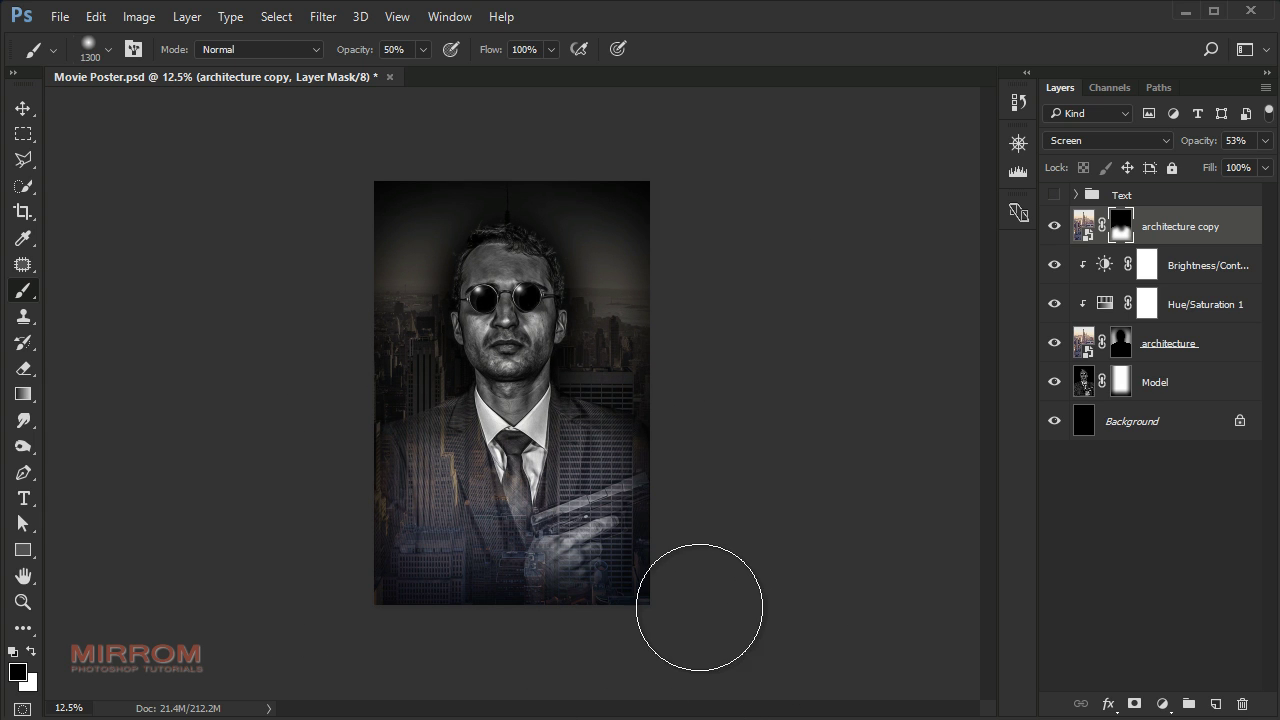
key("bracketright")
key("bracketright")
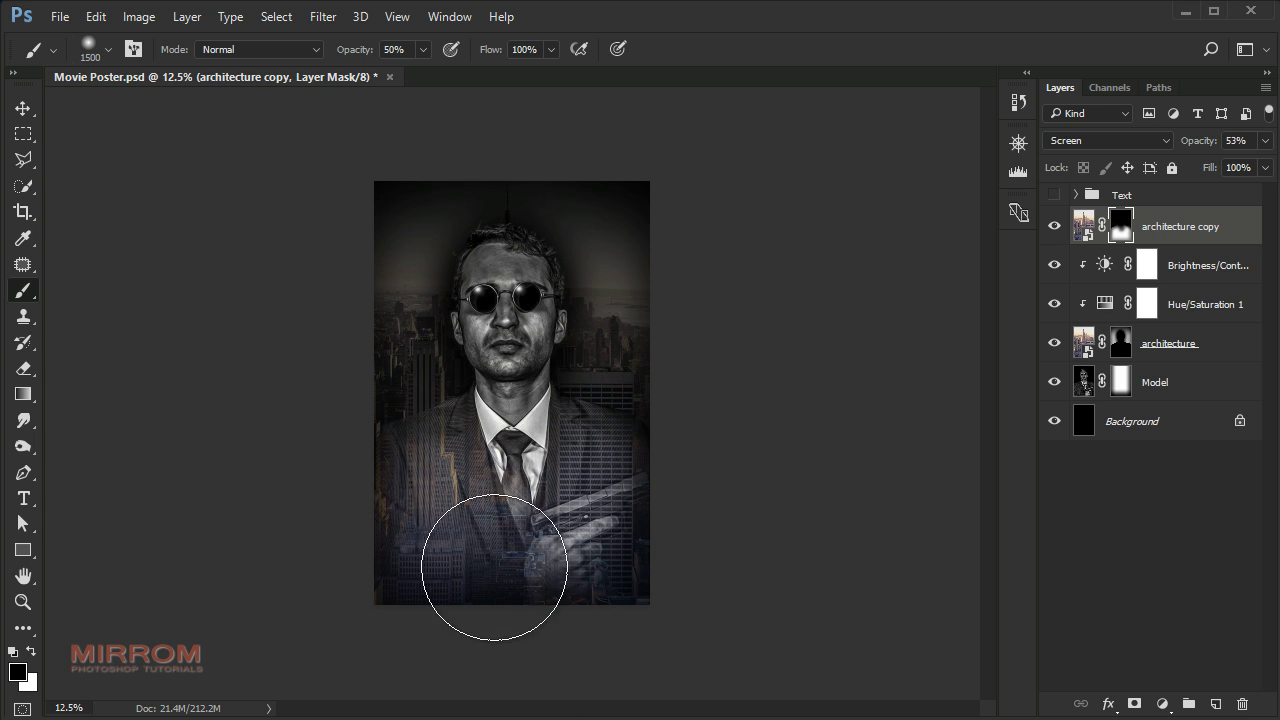
key("g")
left_click_drag(526, 663, 530, 440)
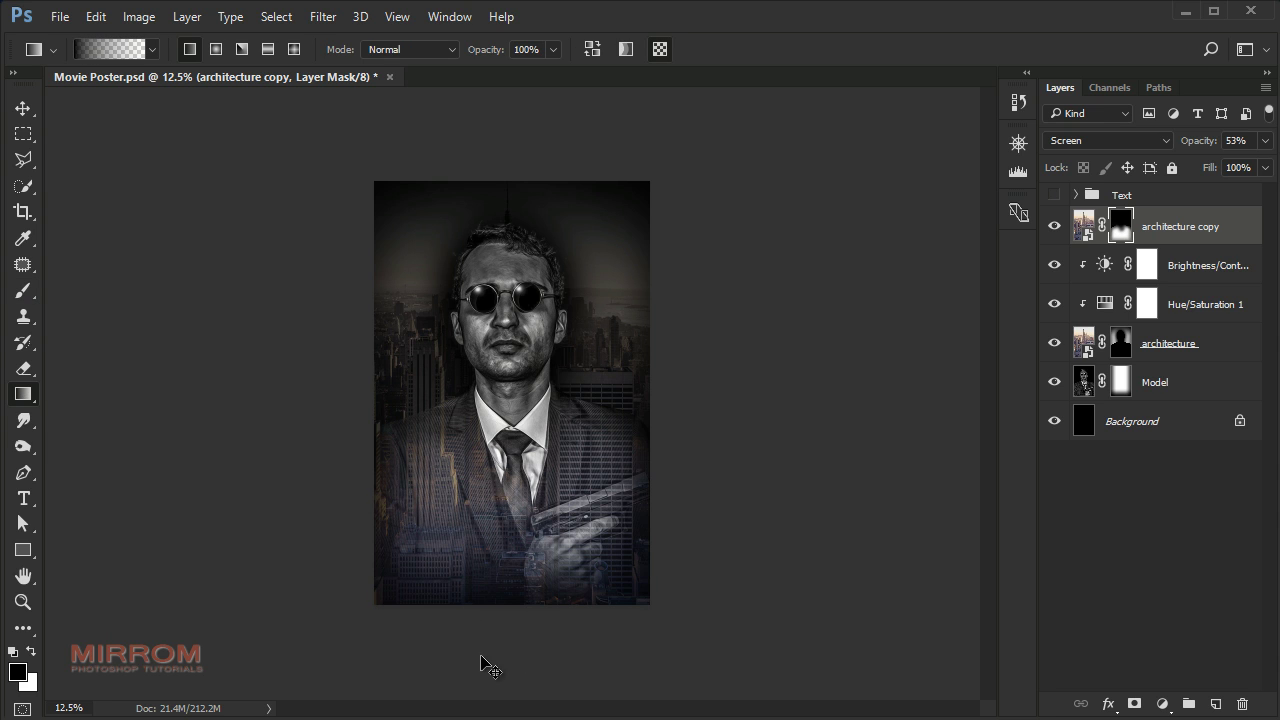
left_click_drag(476, 52, 460, 56)
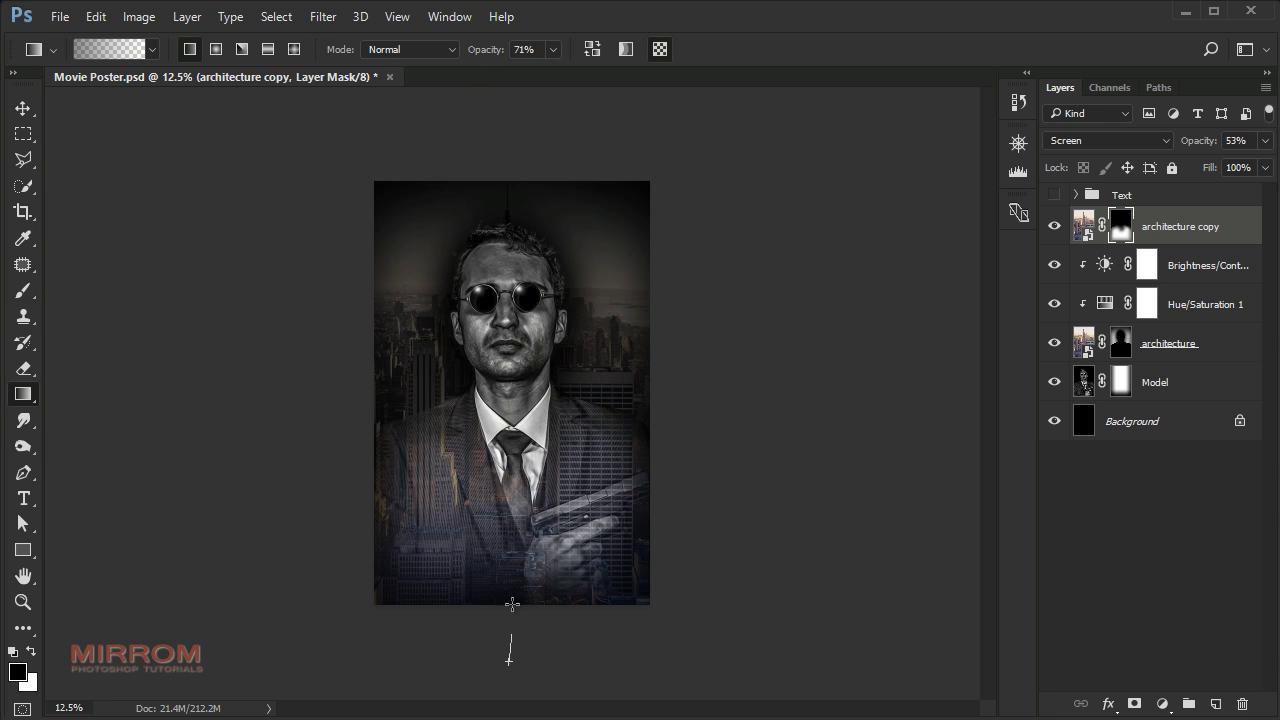
left_click_drag(512, 604, 512, 602)
key("v")
key("ctrl+plus")
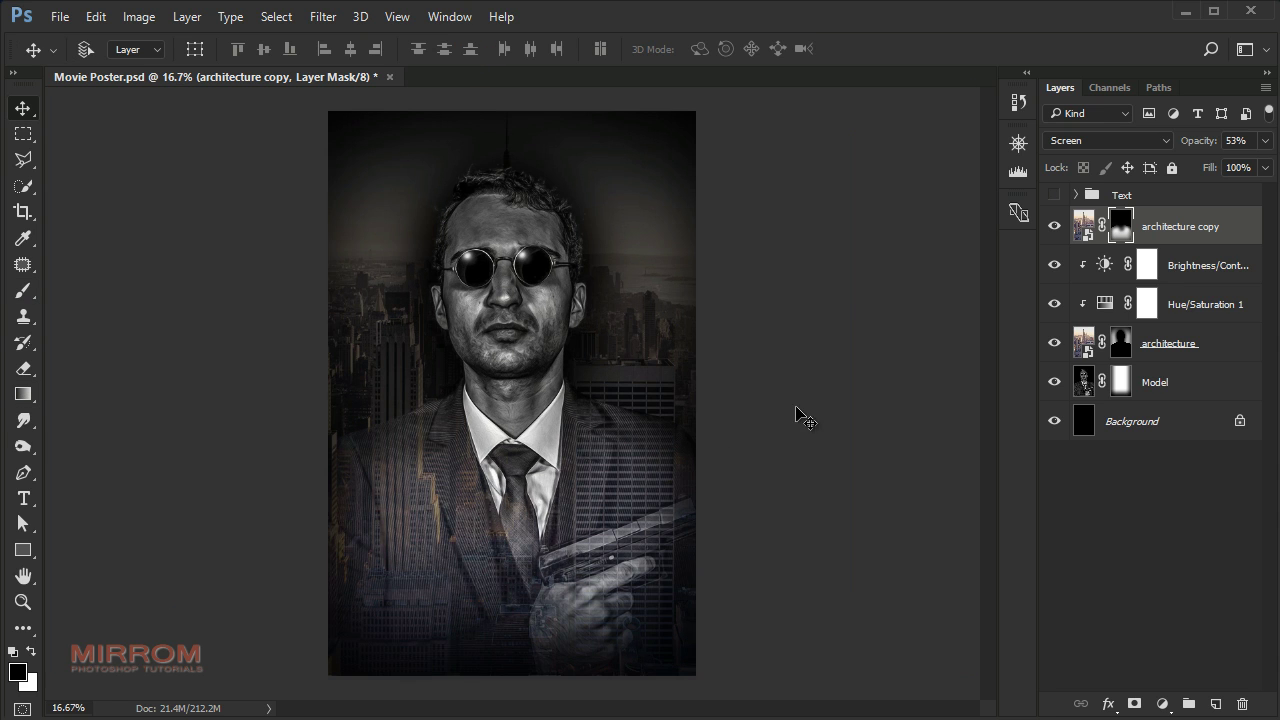
- Place the stone texture image, rotated upright and scaled to cover the whole canvas
left_click(60, 17)
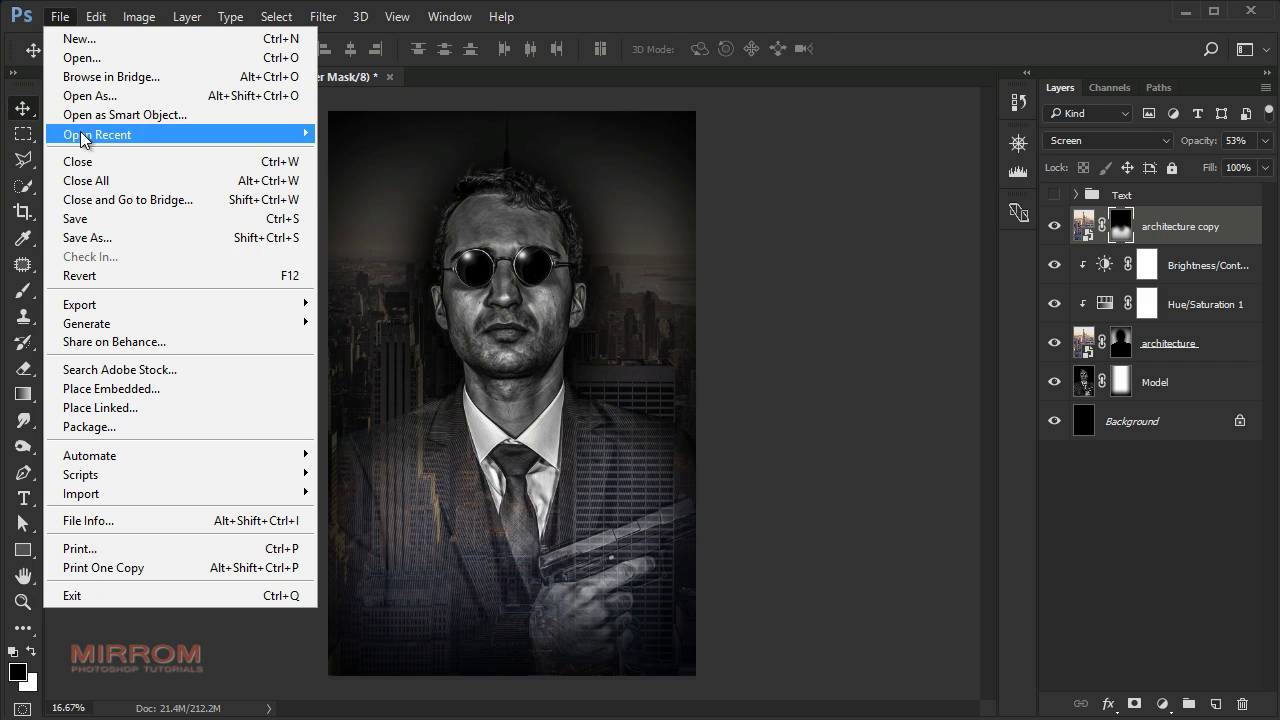
left_click(150, 389)
mouse_move(751, 336)
left_mouse_down()
mouse_move(588, 604)
mouse_move(676, 625)
mouse_move(690, 654)
left_mouse_up()
left_click_drag(412, 212, 240, 112)
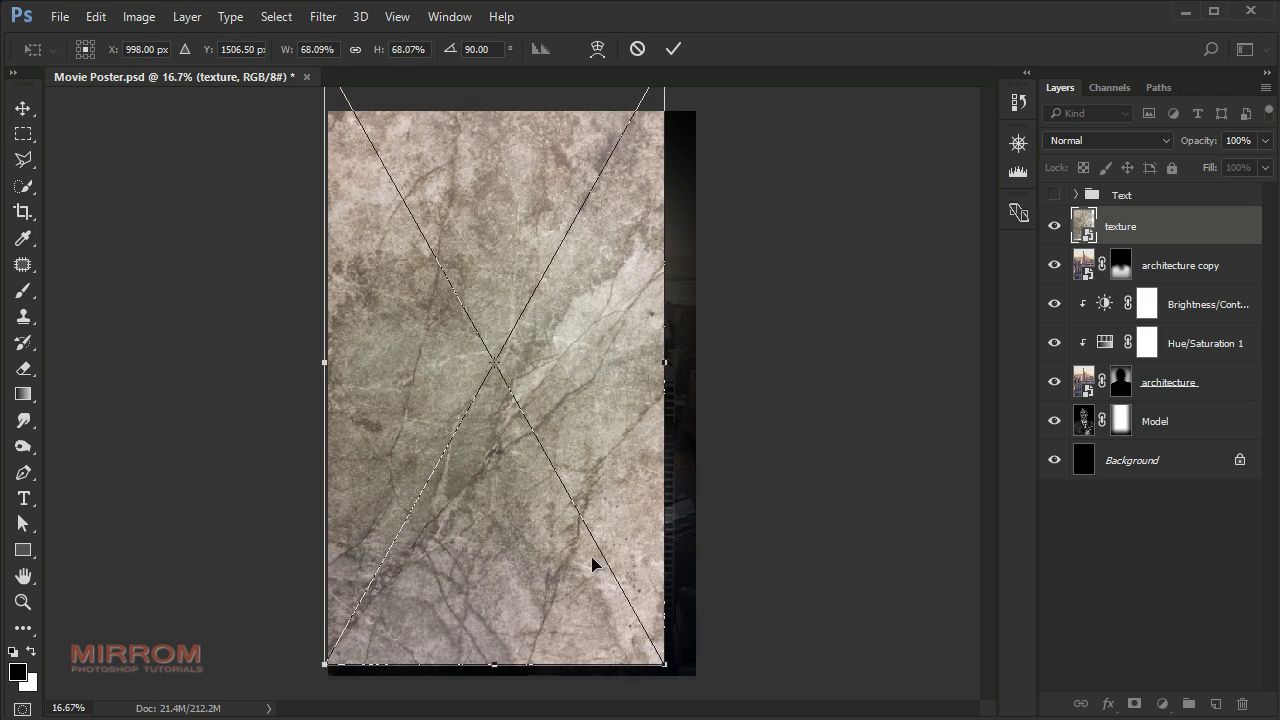
left_click_drag(664, 664, 704, 696)
mouse_move(546, 600)
left_mouse_down()
mouse_move(540, 568)
mouse_move(540, 580)
left_mouse_up()
left_click(673, 48)
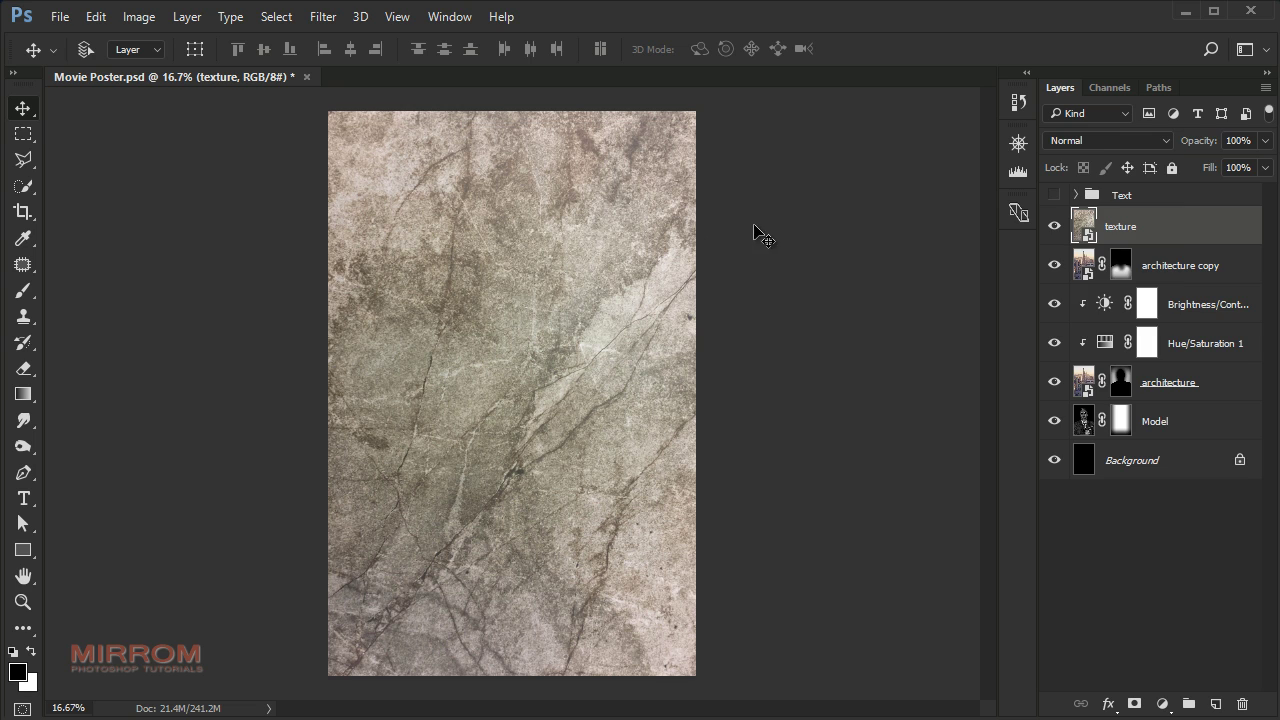
- Set the texture layer's blend mode to Soft Light and nudge it into position
left_click(1149, 140)
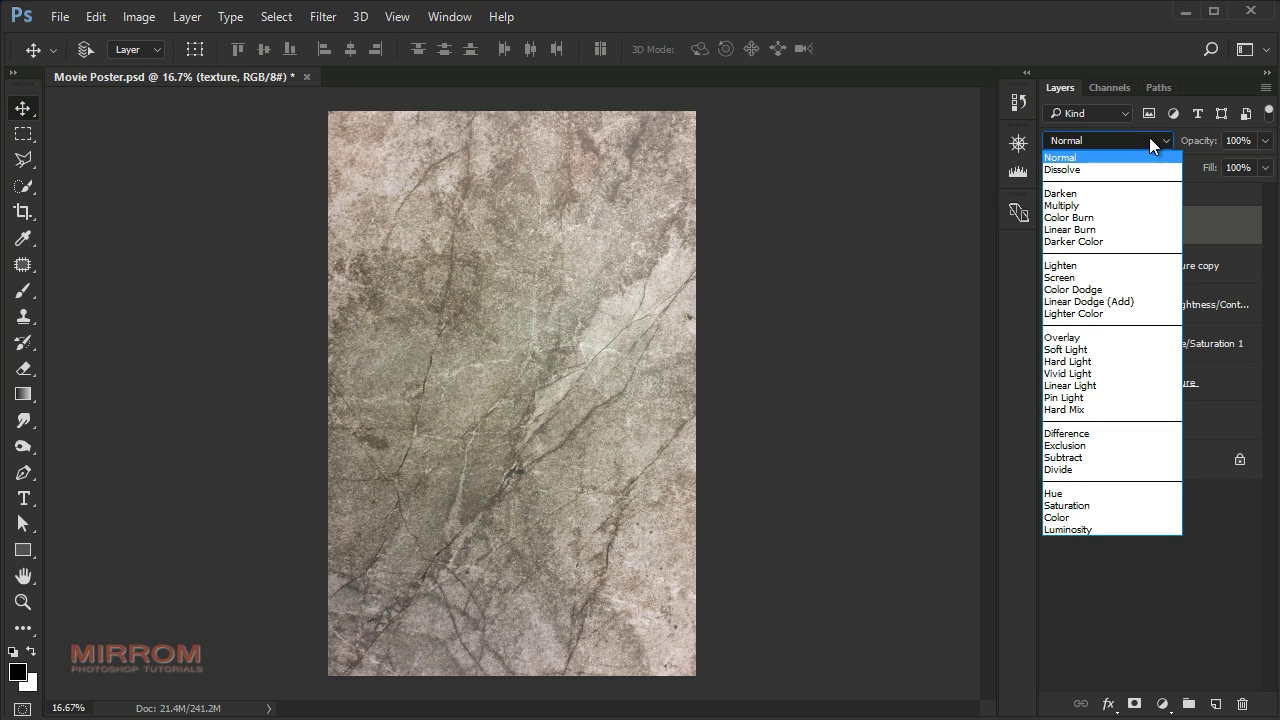
left_click(1105, 349)
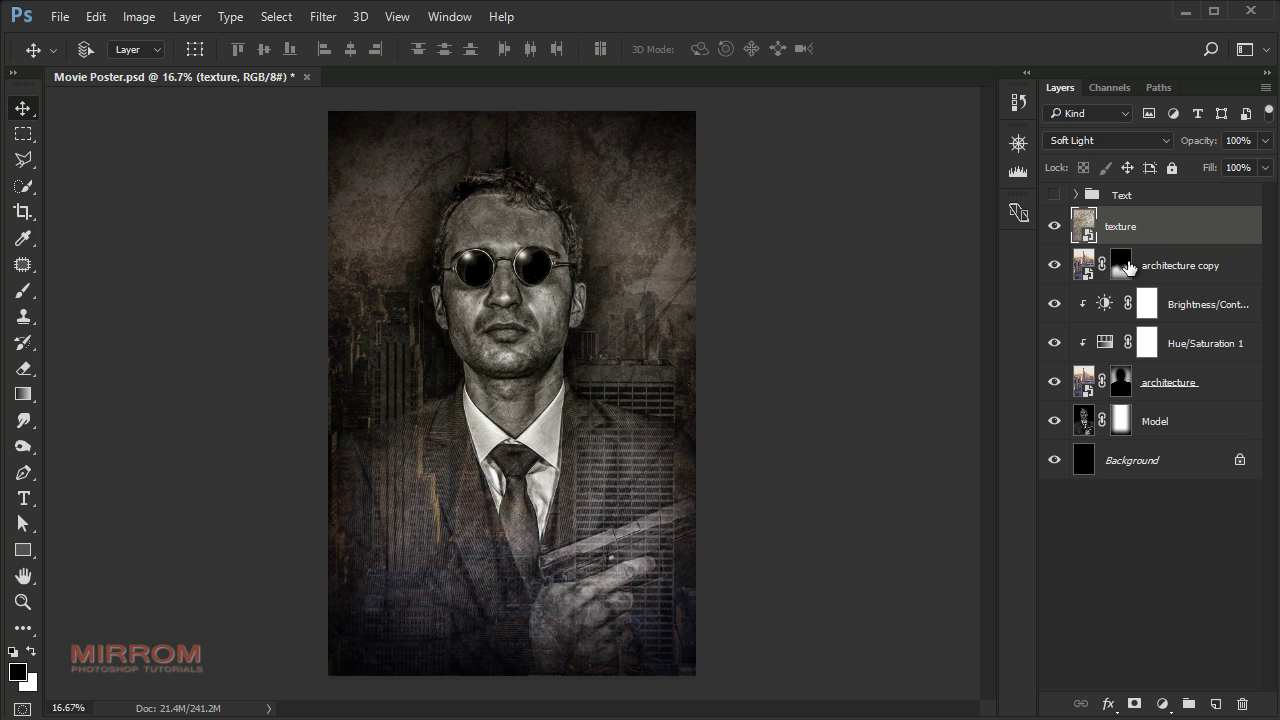
mouse_move(549, 269)
left_mouse_down()
mouse_move(563, 270)
mouse_move(557, 283)
left_mouse_up()
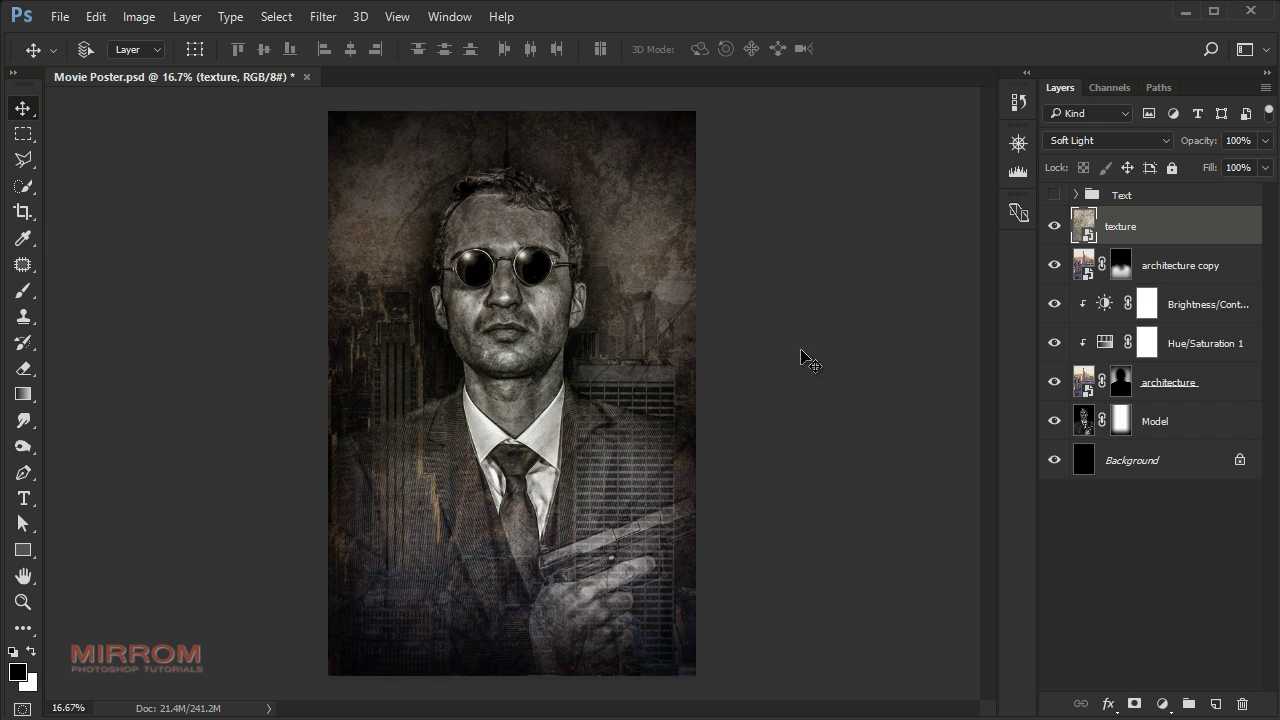
- Add a mask to the texture layer and brush black over the man's face, tie and chest
left_click(1134, 704)
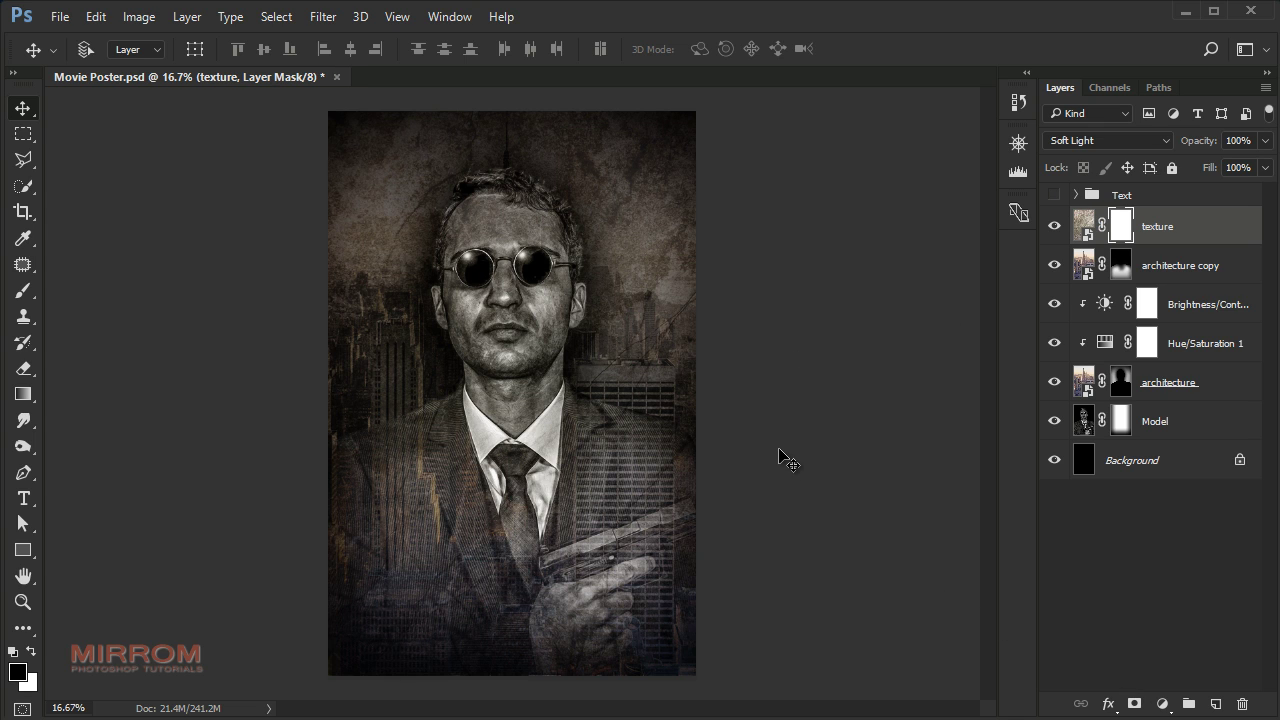
key("b")
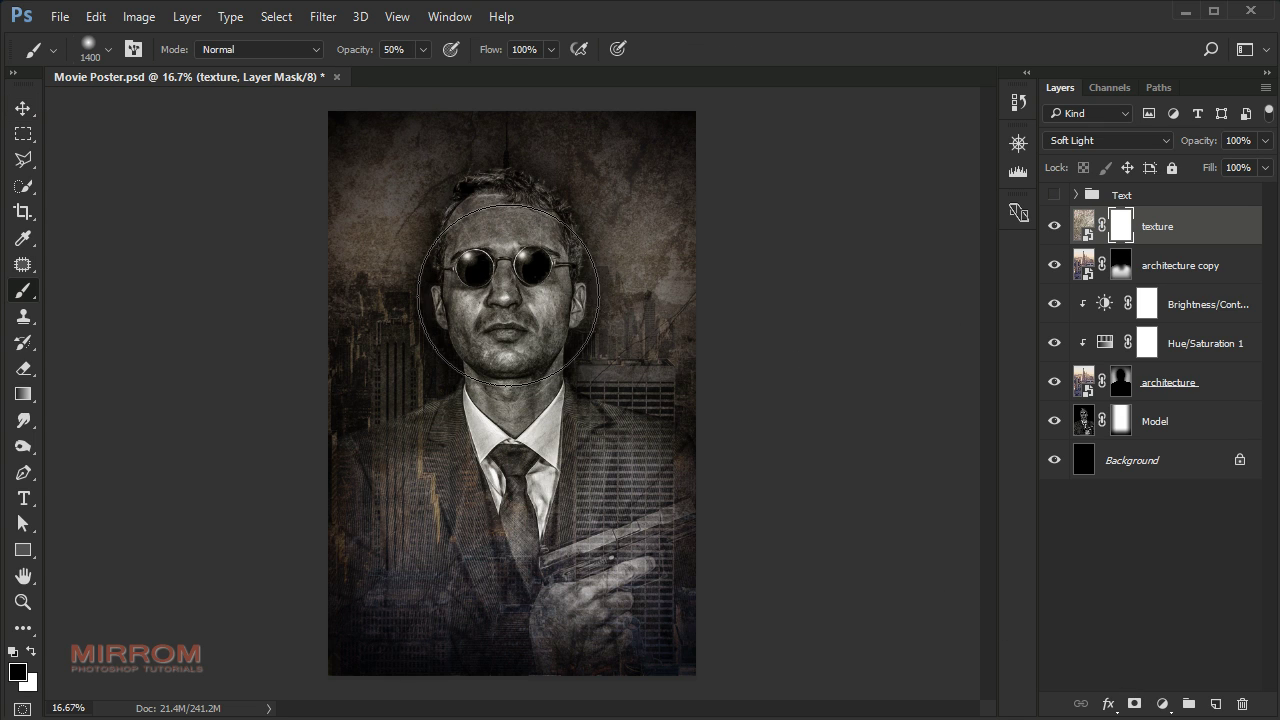
left_click_drag(508, 293, 511, 303)
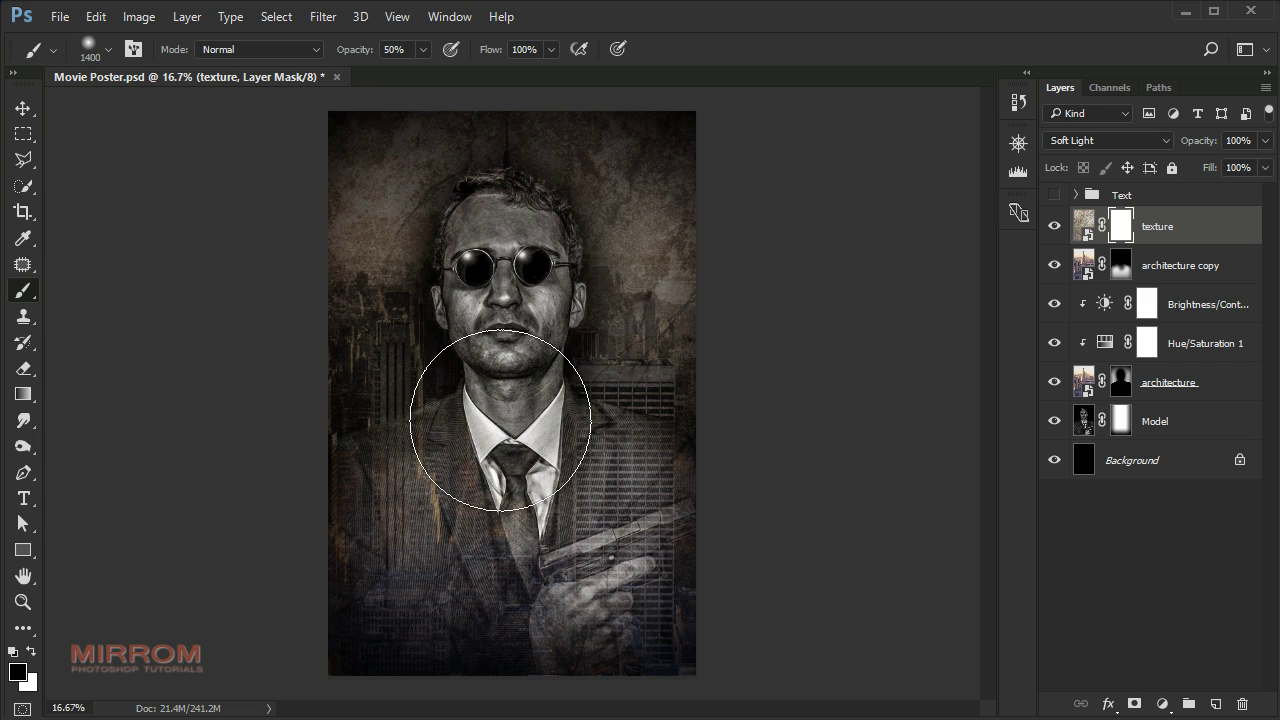
mouse_move(514, 510)
left_mouse_down()
mouse_move(491, 491)
mouse_move(528, 500)
mouse_move(539, 531)
mouse_move(551, 506)
left_mouse_up()
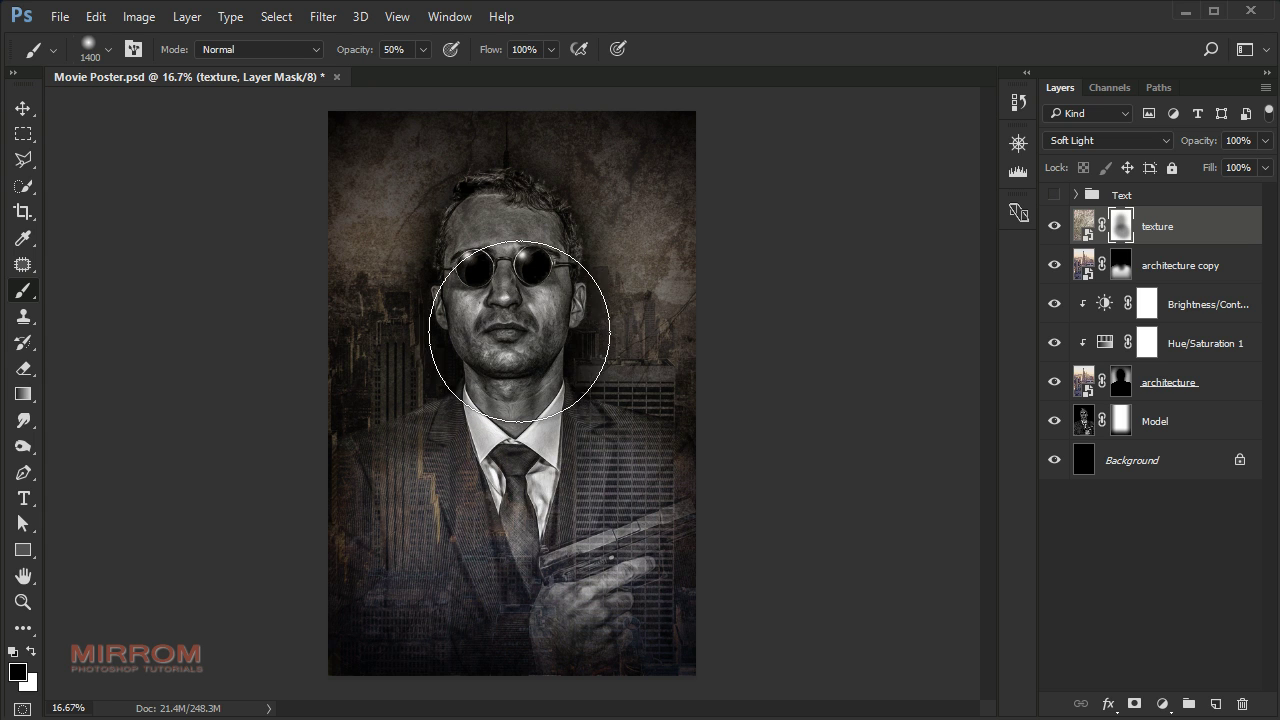
key("ctrl+plus")
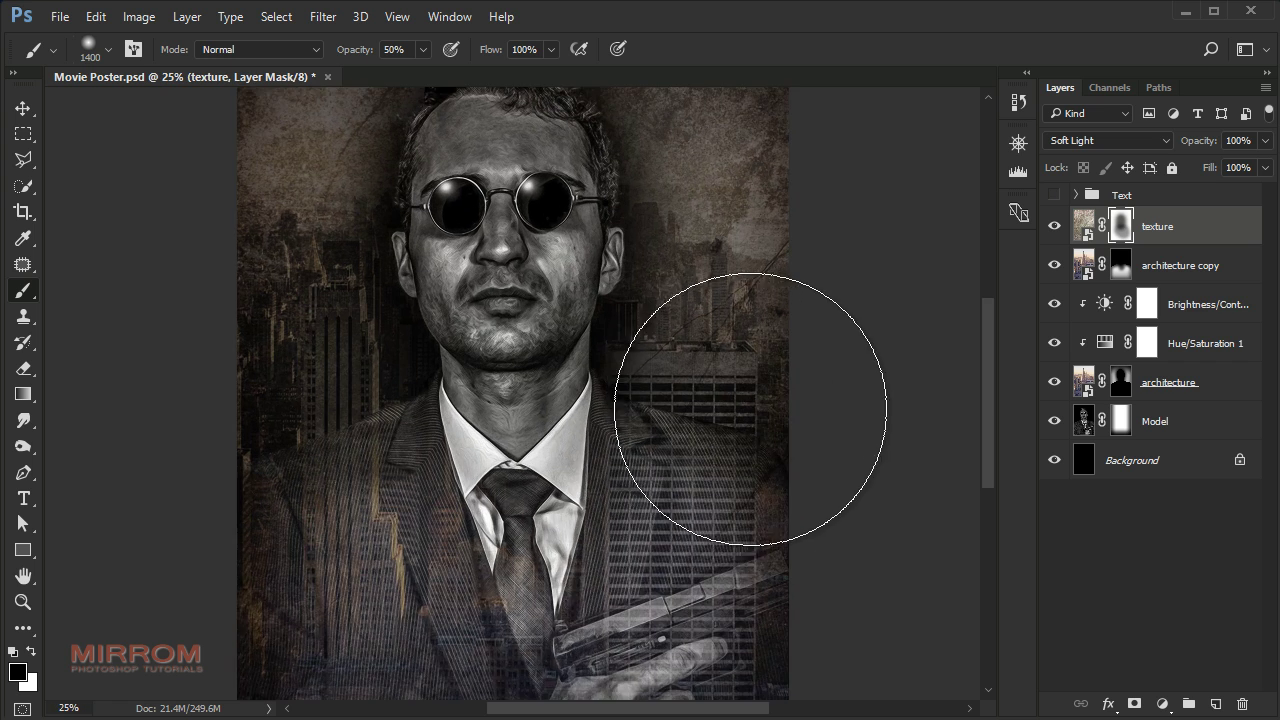
key("v")
scroll(742, 402, "down", 4)
key("ctrl+minus")
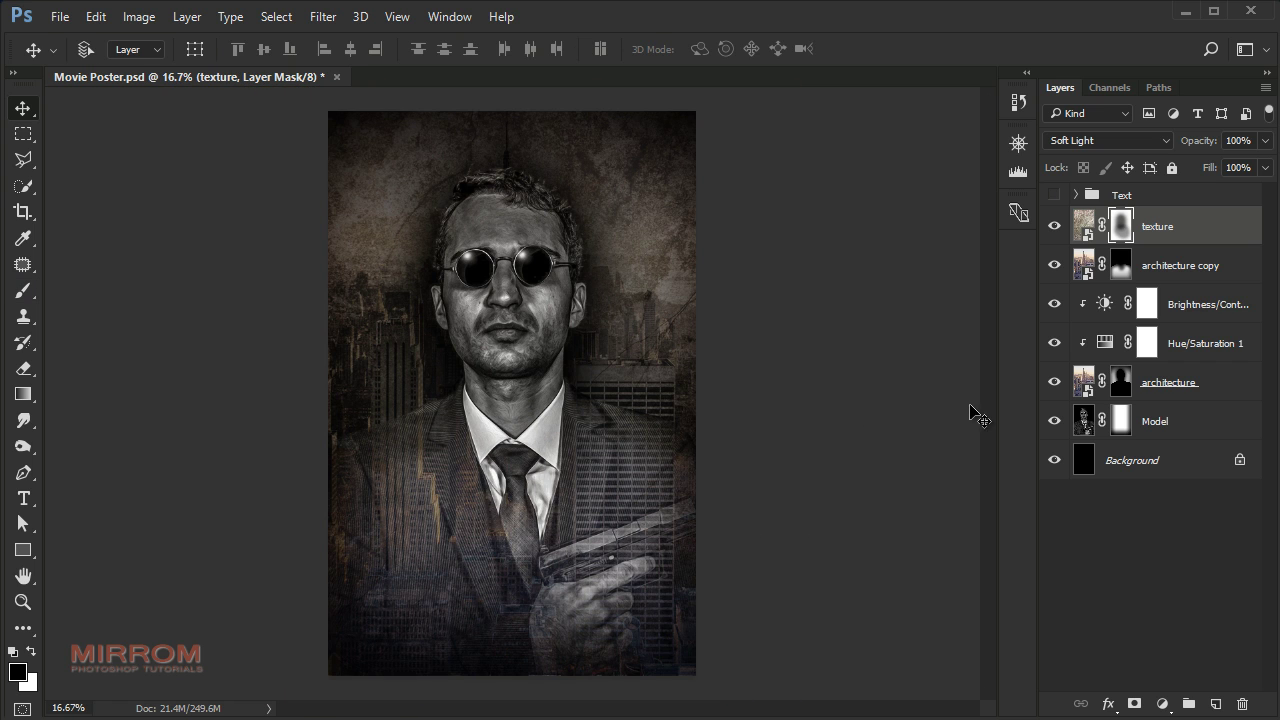
- Add a Hue/Saturation layer clipped to the texture with Saturation -100 and Lightness -14
left_click(1161, 703)
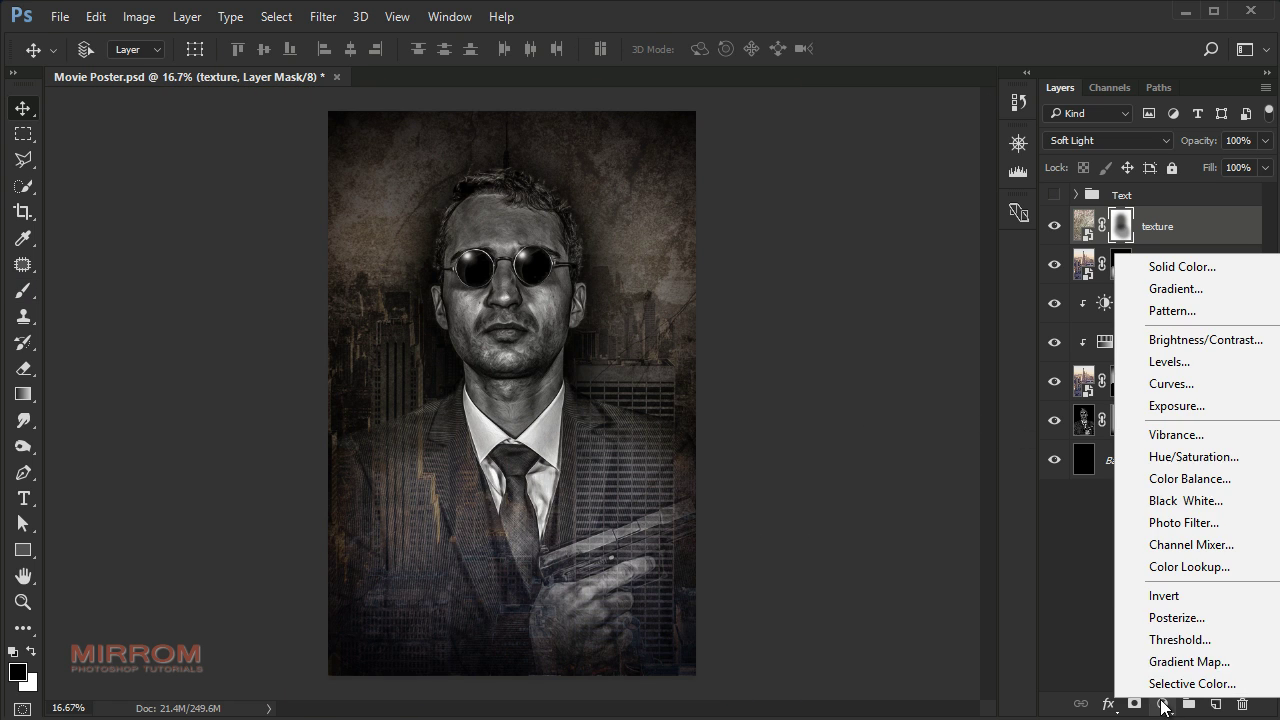
left_click(1170, 458)
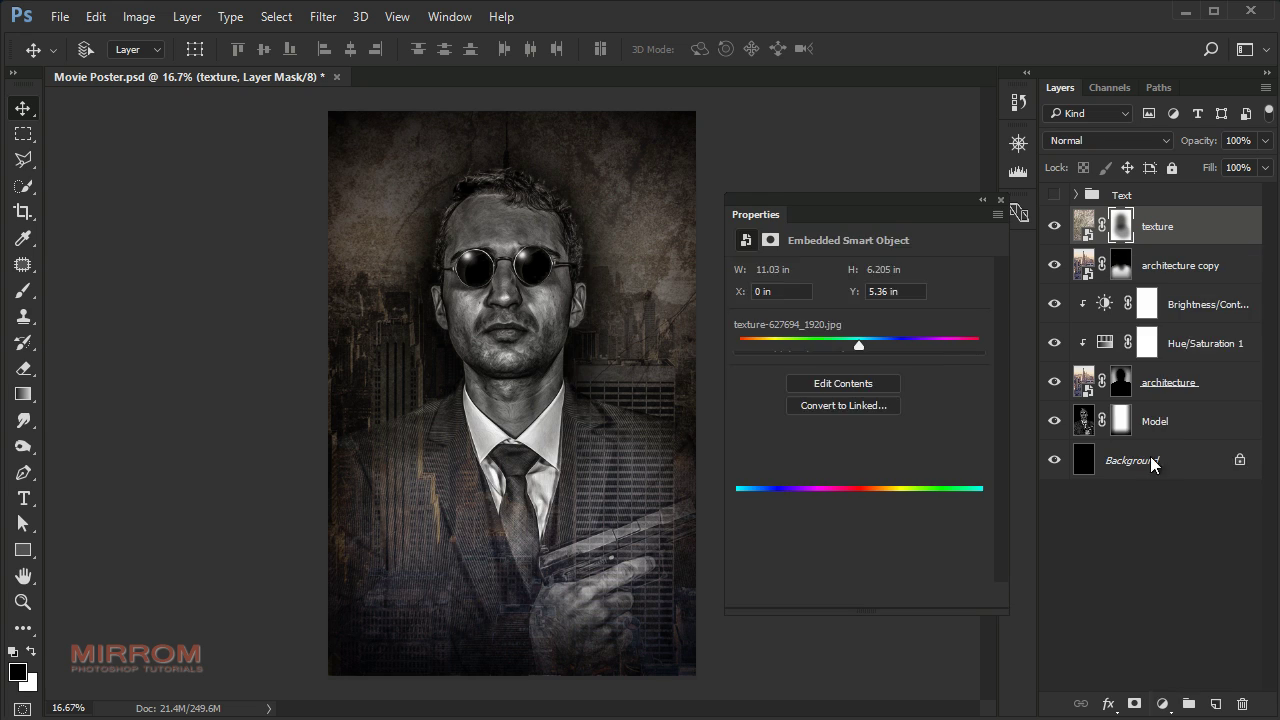
left_click(855, 595)
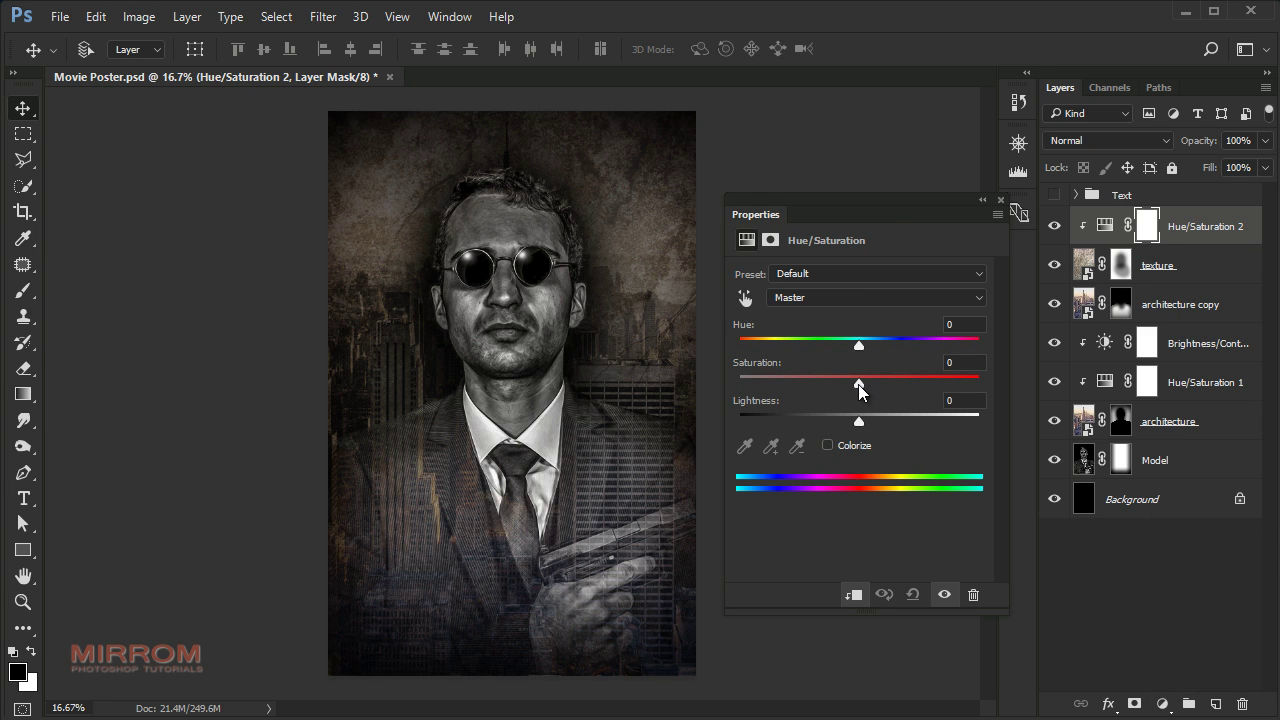
left_click_drag(859, 385, 738, 385)
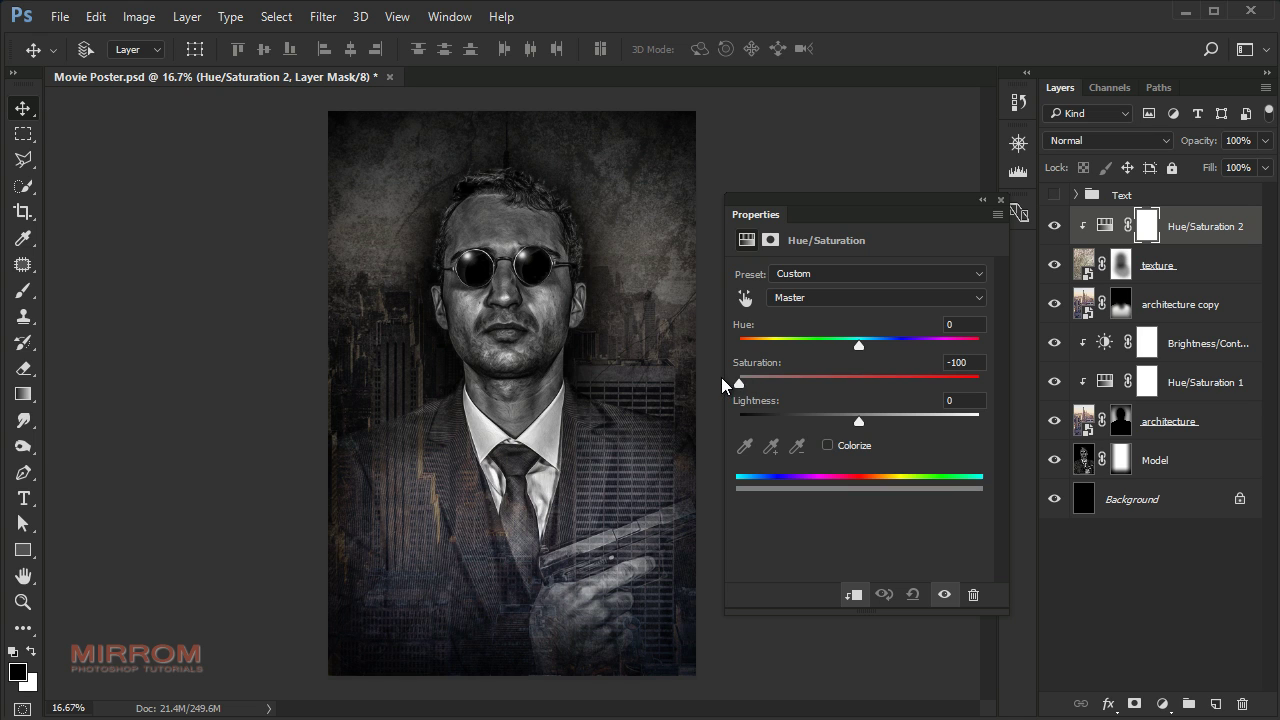
left_click_drag(855, 420, 846, 420)
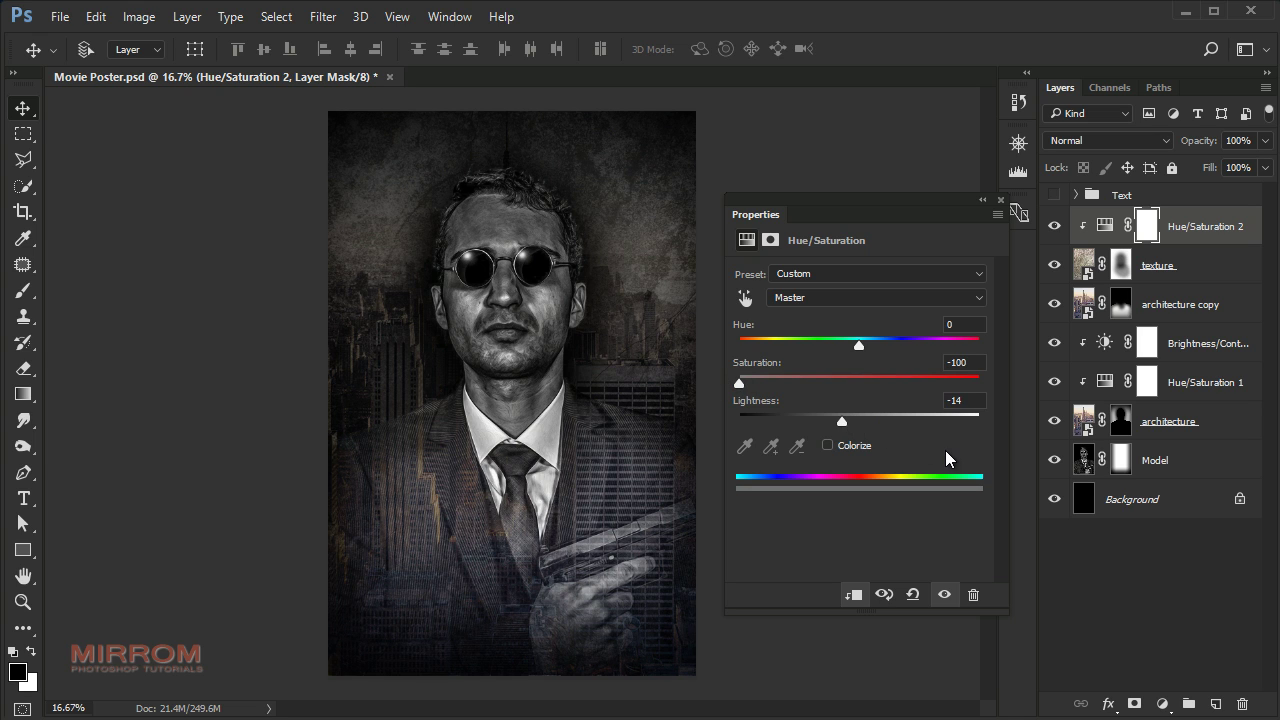
left_click(1000, 200)
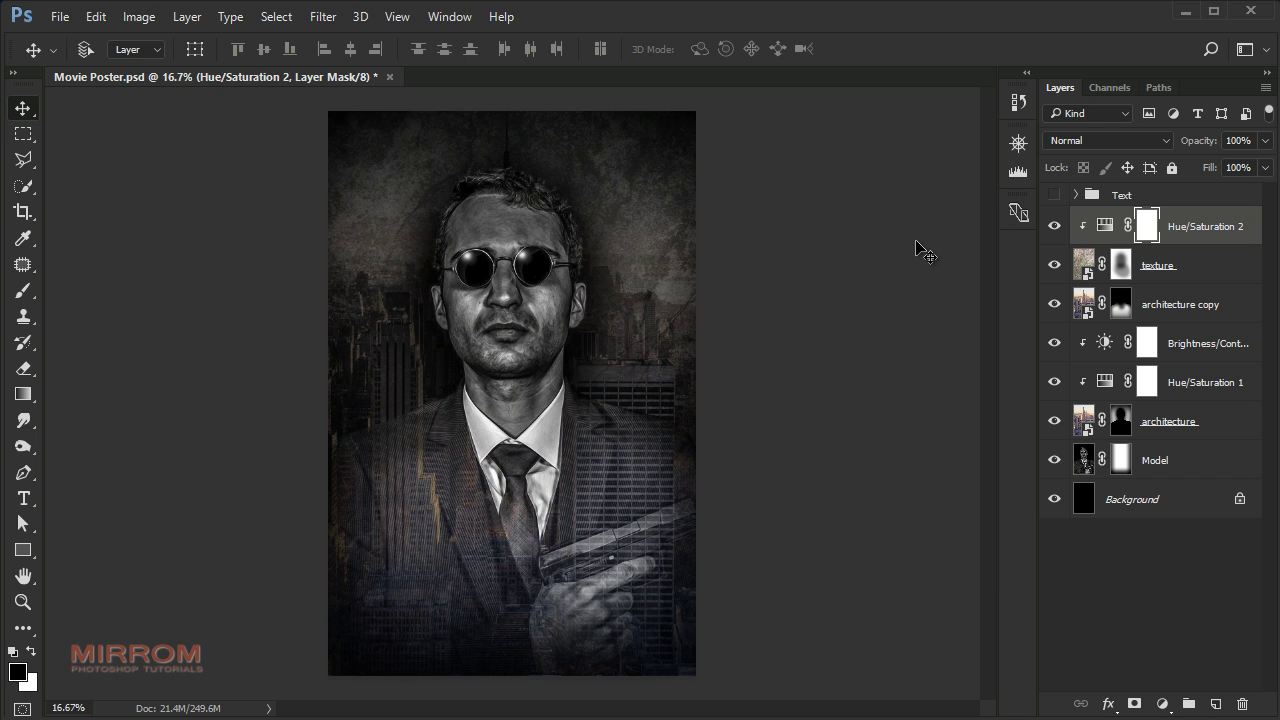
left_click(1054, 265)
left_click(1054, 265)
- Add a Gradient Map layer and set its left gradient stop to #0154b0
left_click(1160, 702)
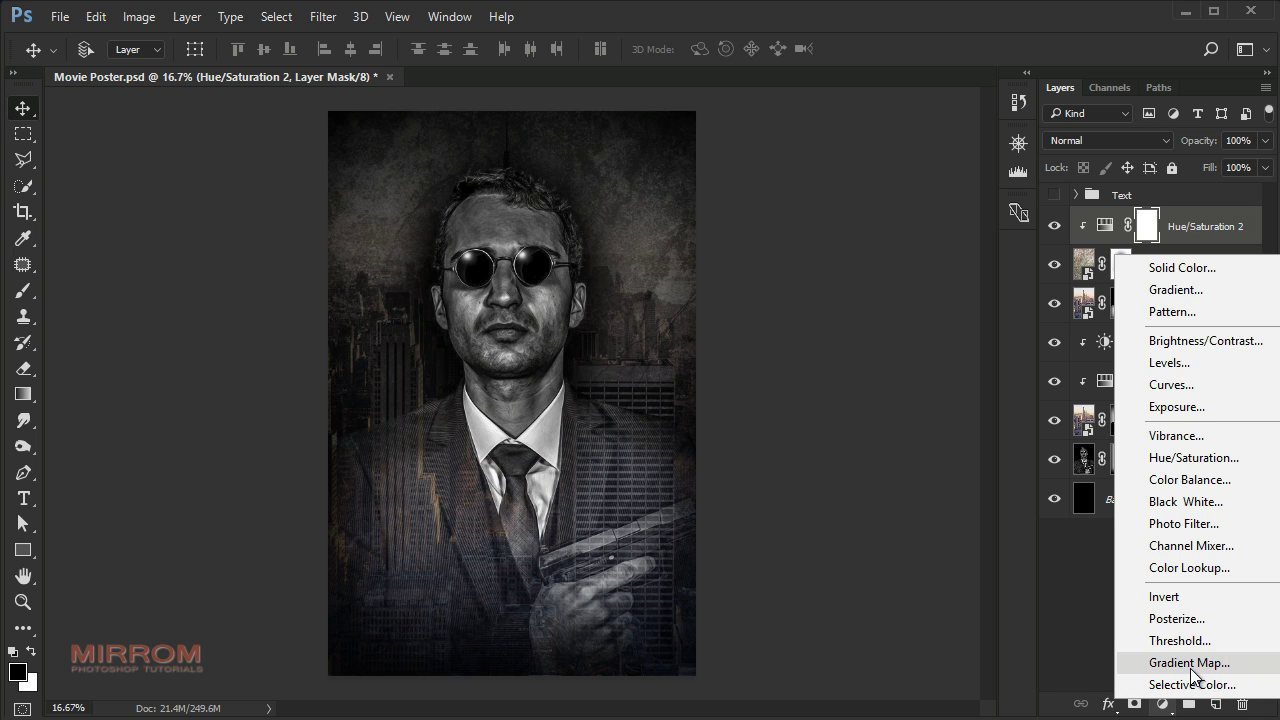
left_click(1189, 663)
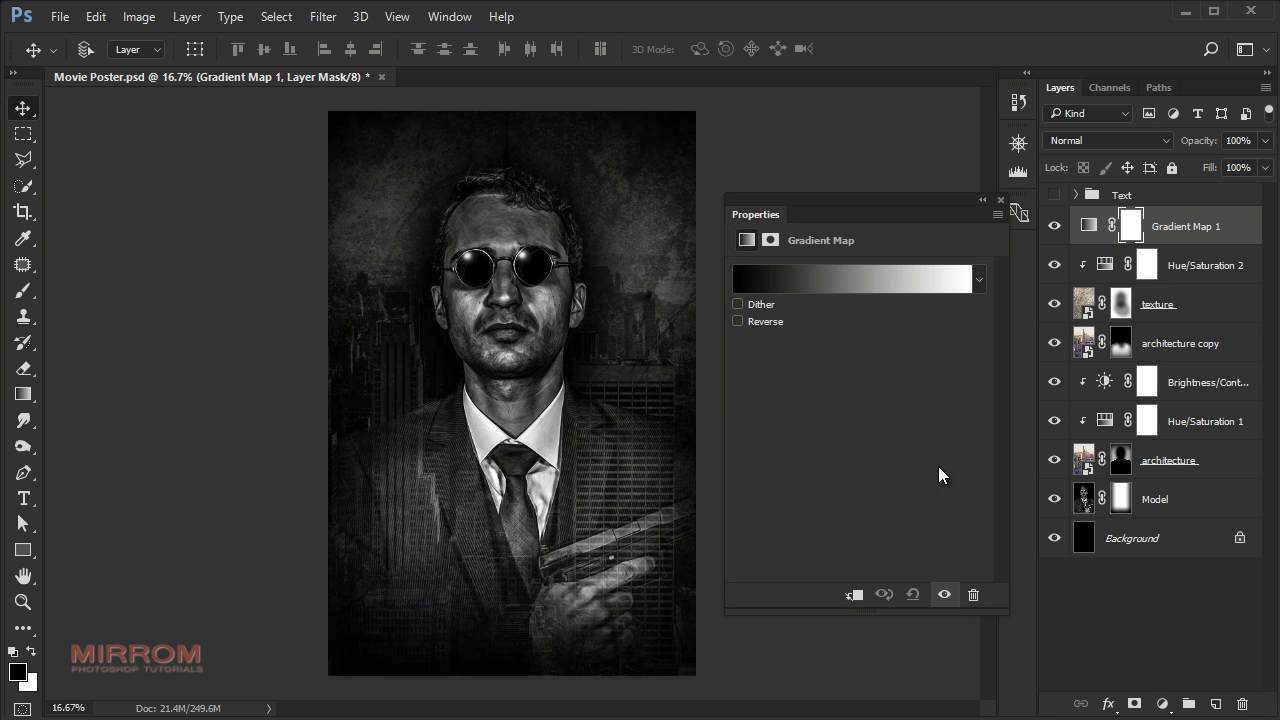
left_click(806, 283)
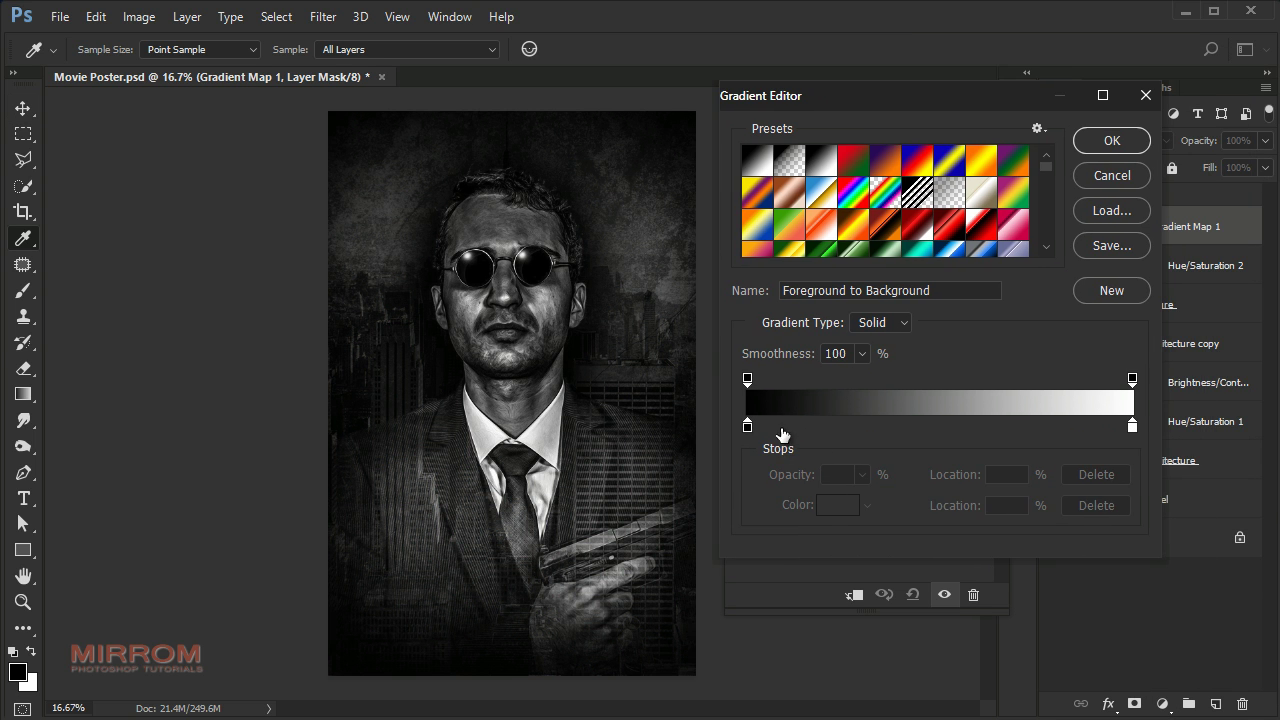
left_click(747, 426)
left_click(837, 505)
left_click_drag(883, 184, 743, 178)
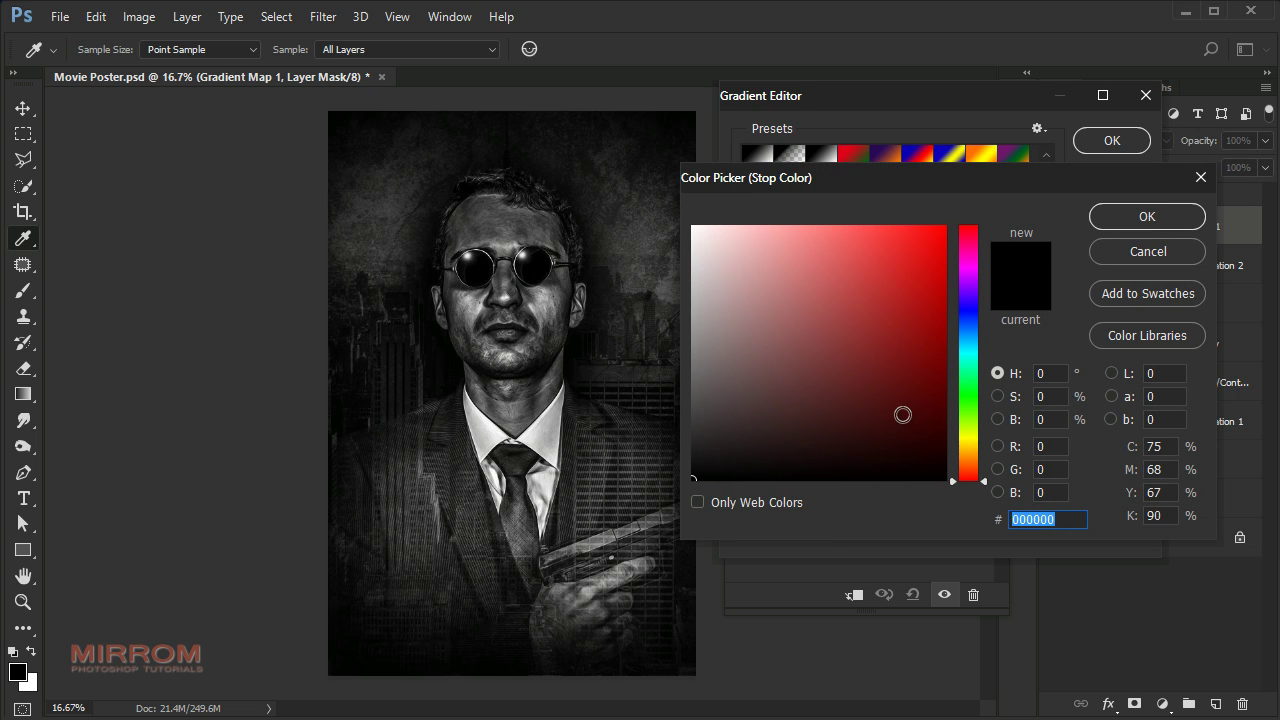
type("0")
type("154")
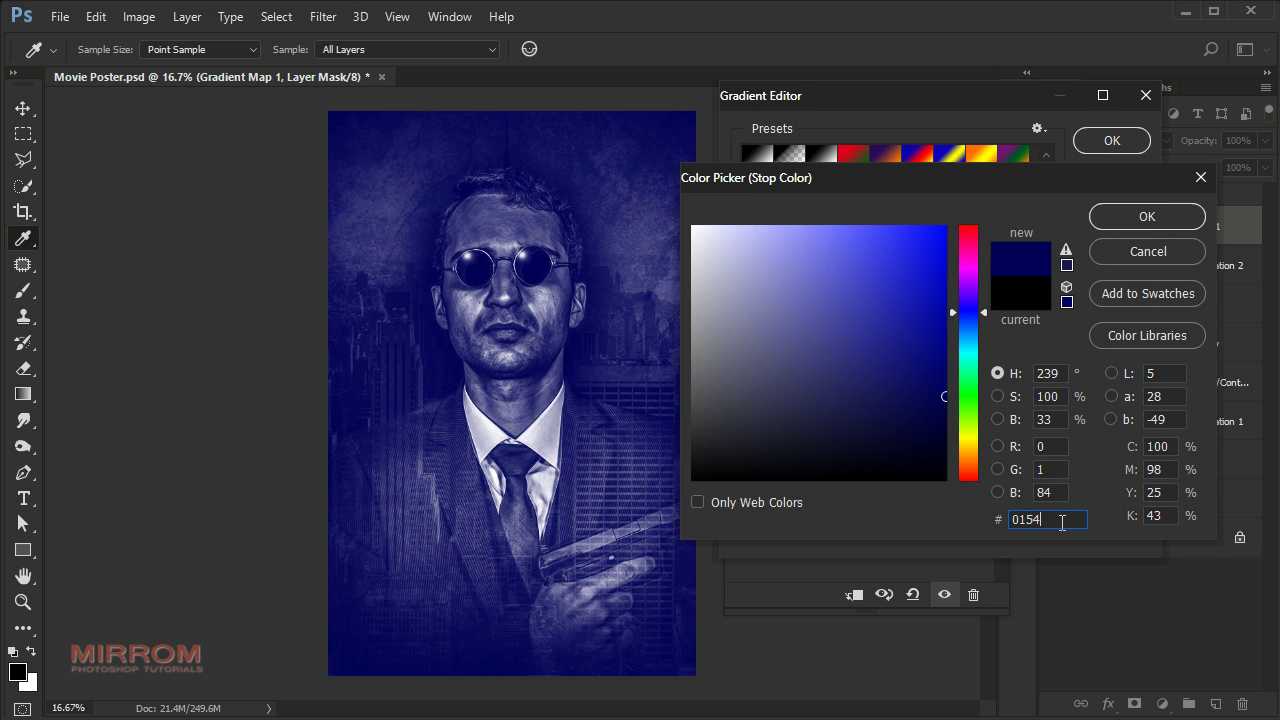
type("b0")
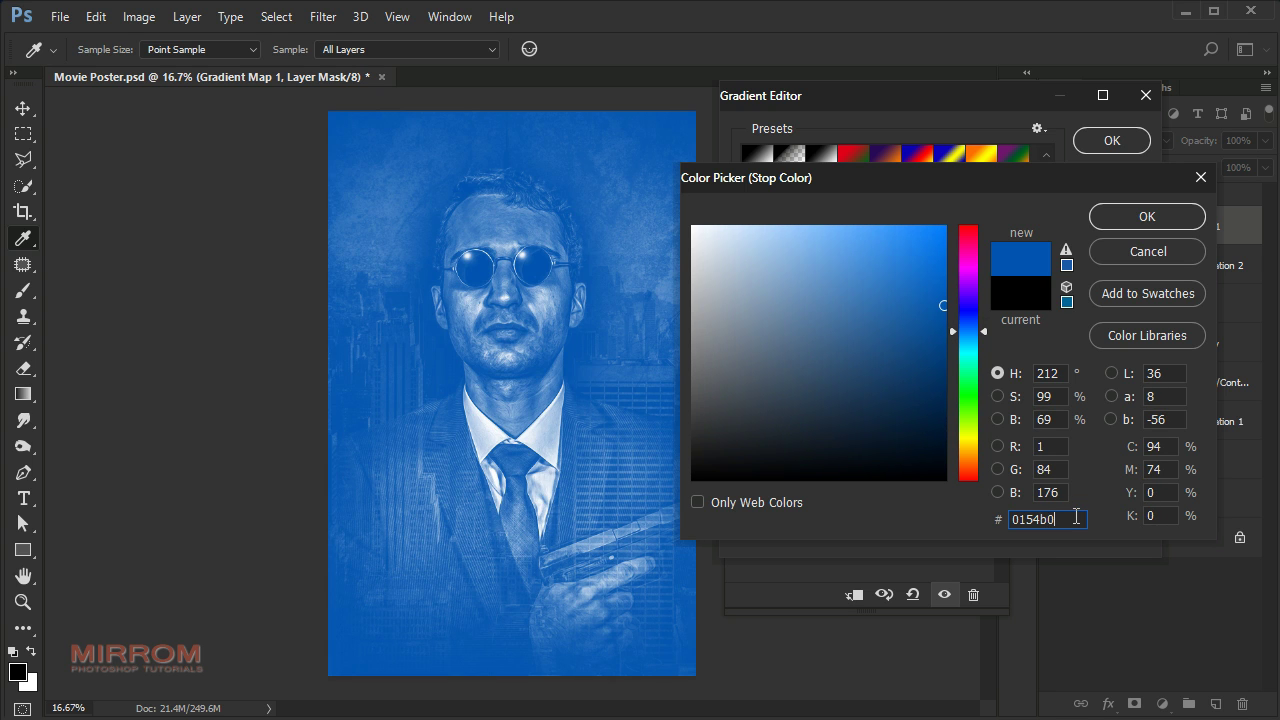
left_click(1128, 226)
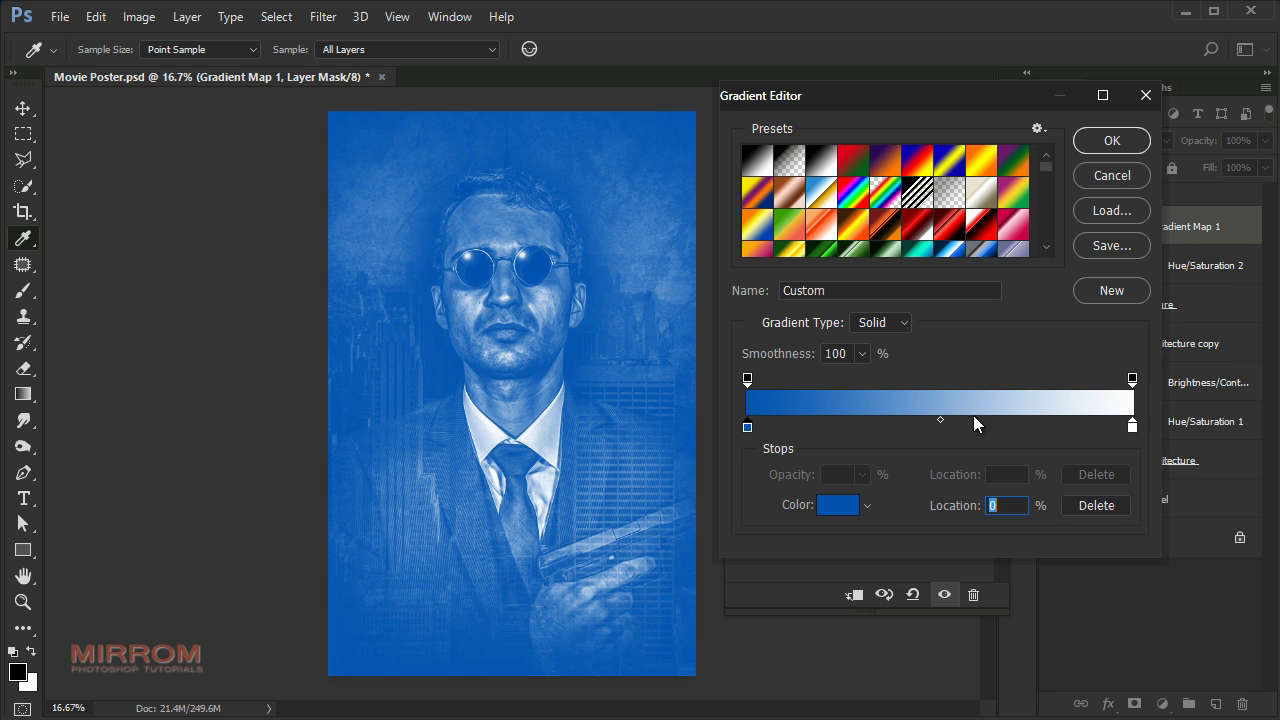
- Add a midpoint stop of #0e62bc and set the right end stop to #216ec6
left_click(941, 430)
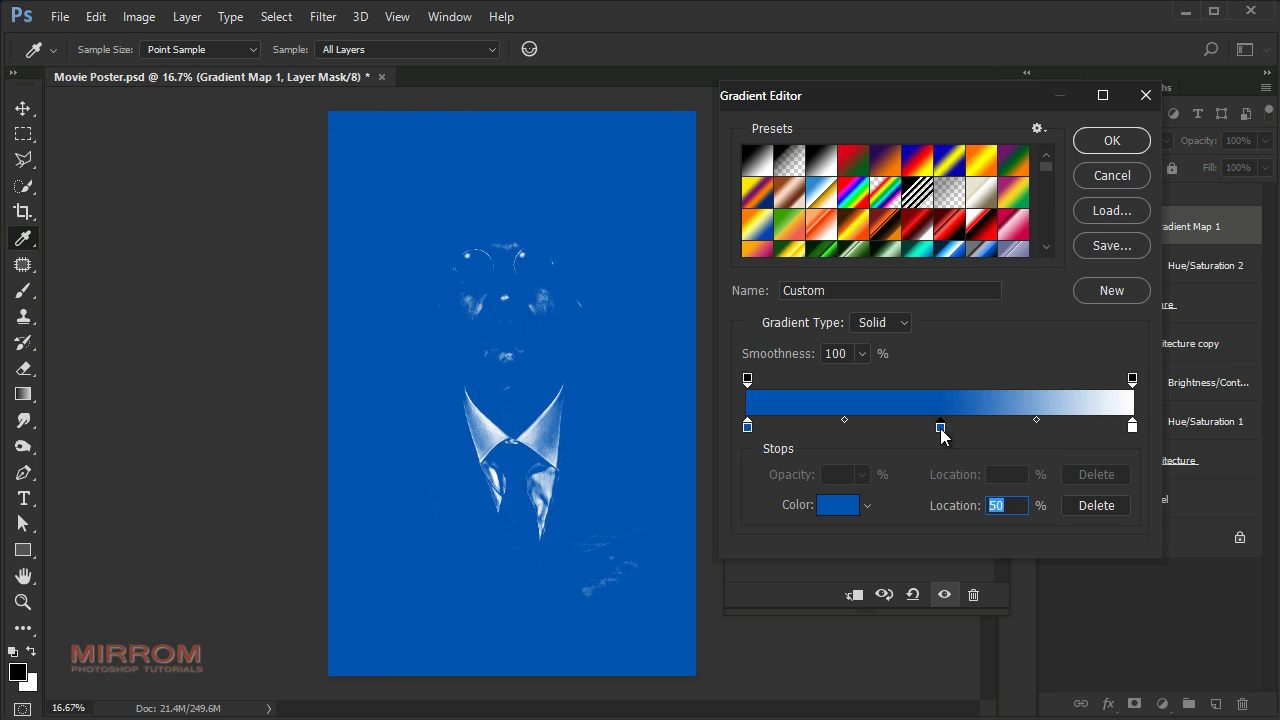
left_click(847, 510)
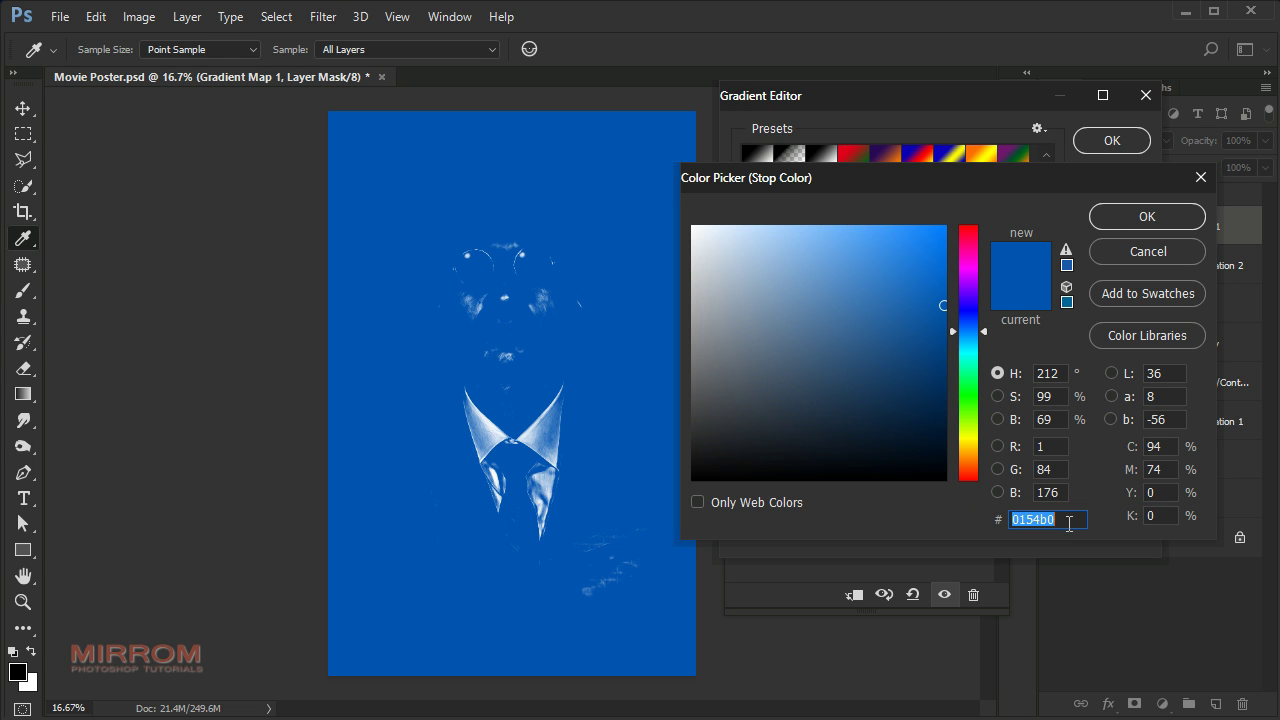
type("0e")
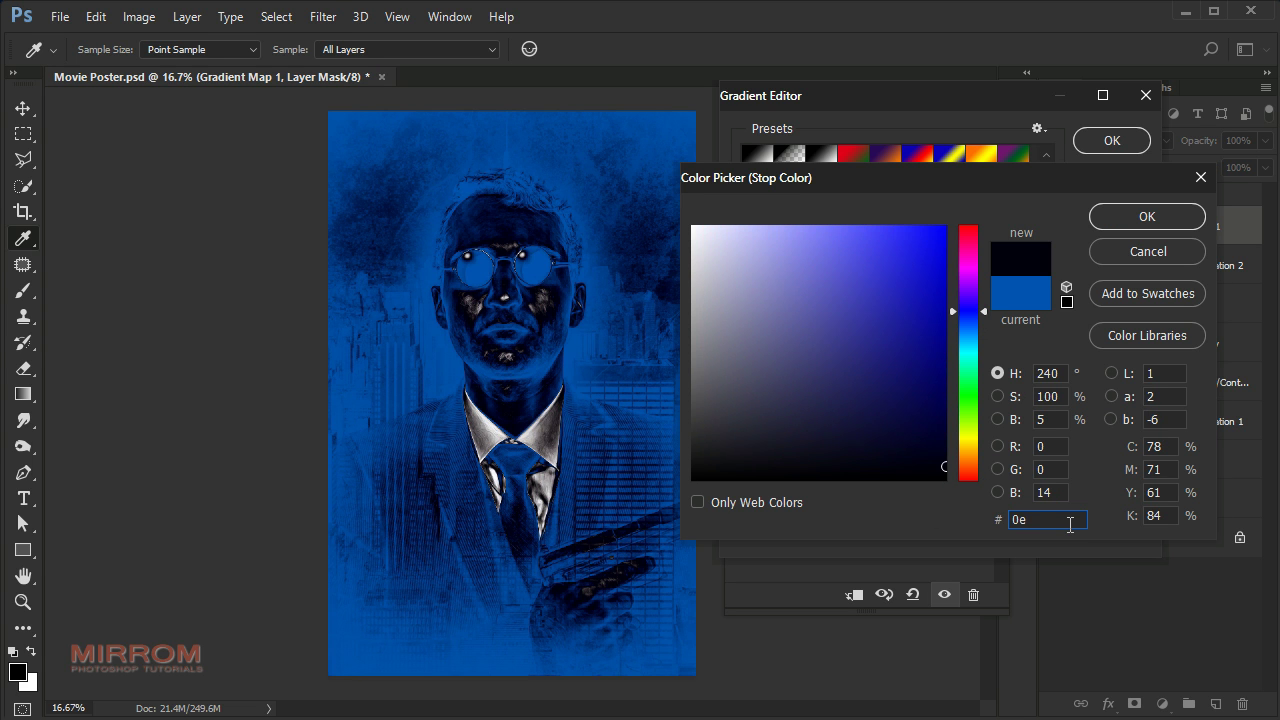
type("62bc")
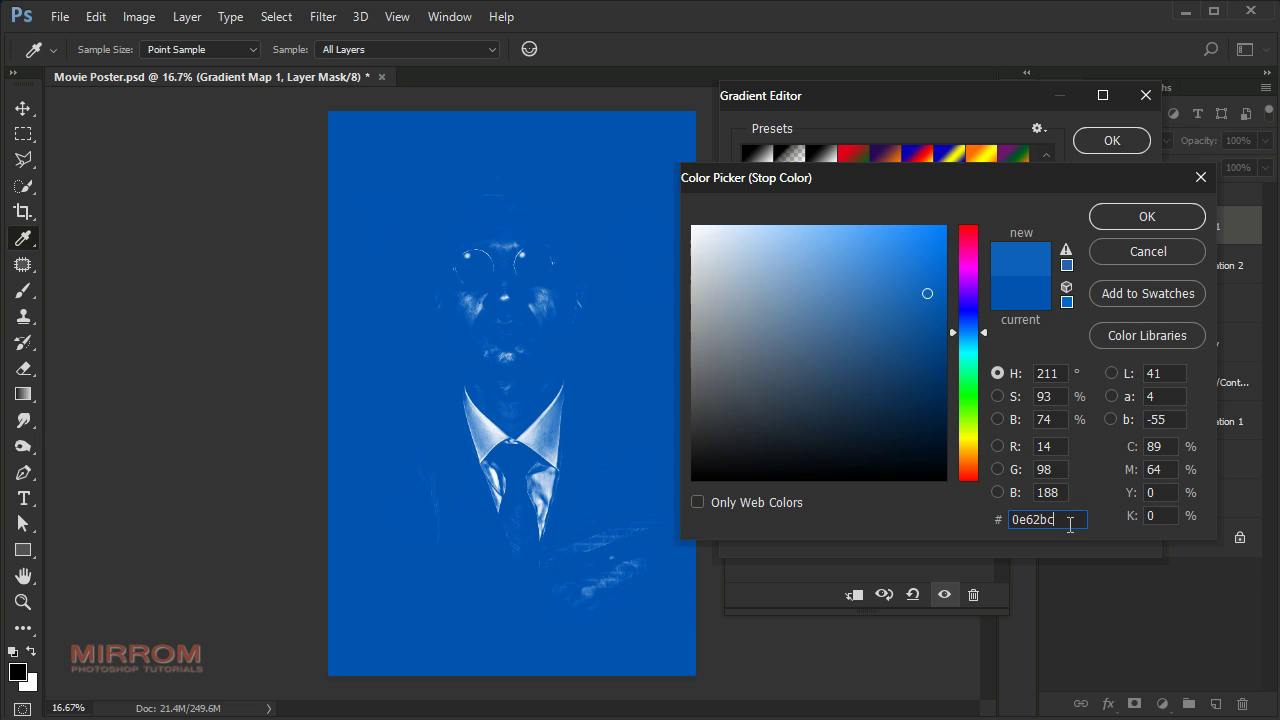
left_click(1118, 222)
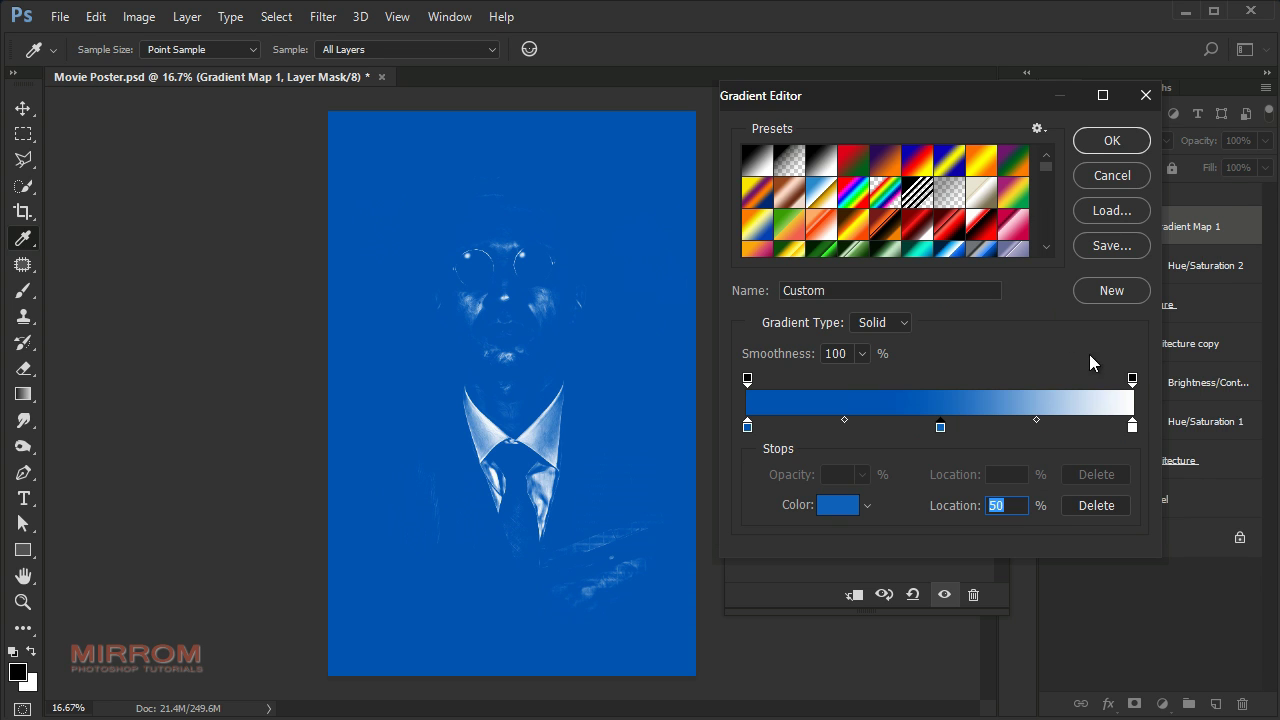
left_click(1132, 427)
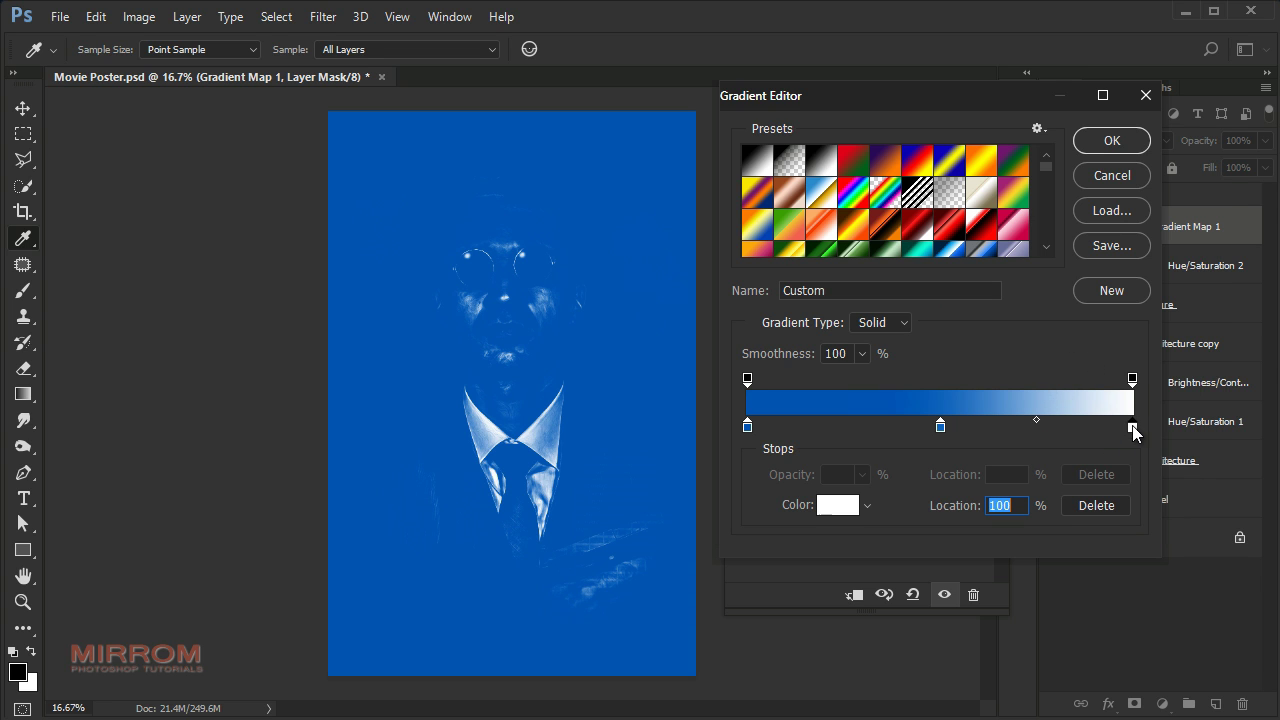
left_click(858, 506)
type("2")
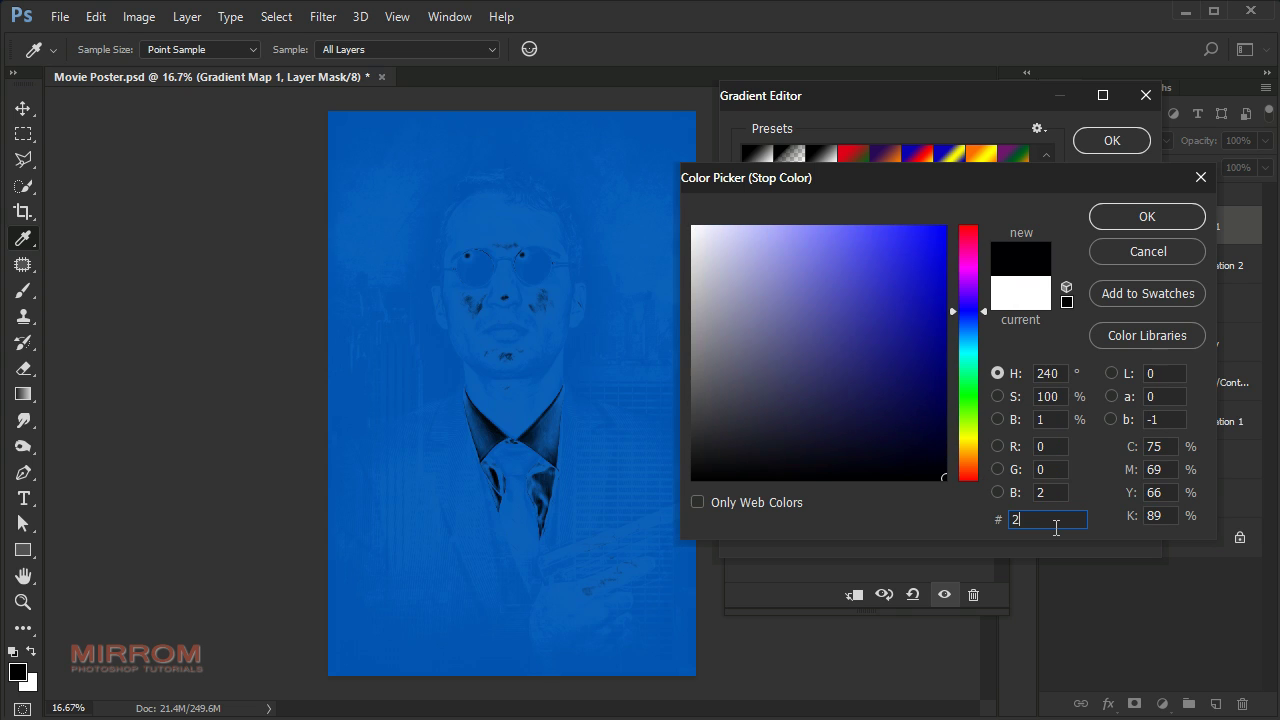
type("16e")
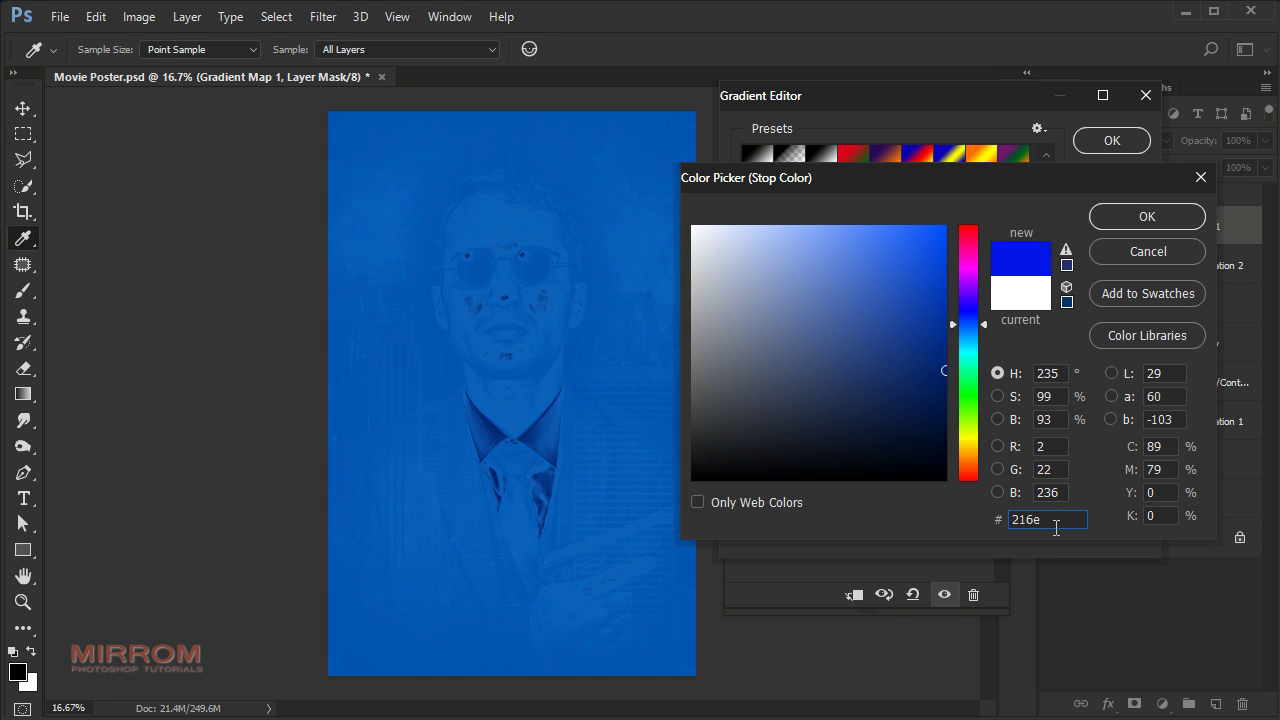
type("c6")
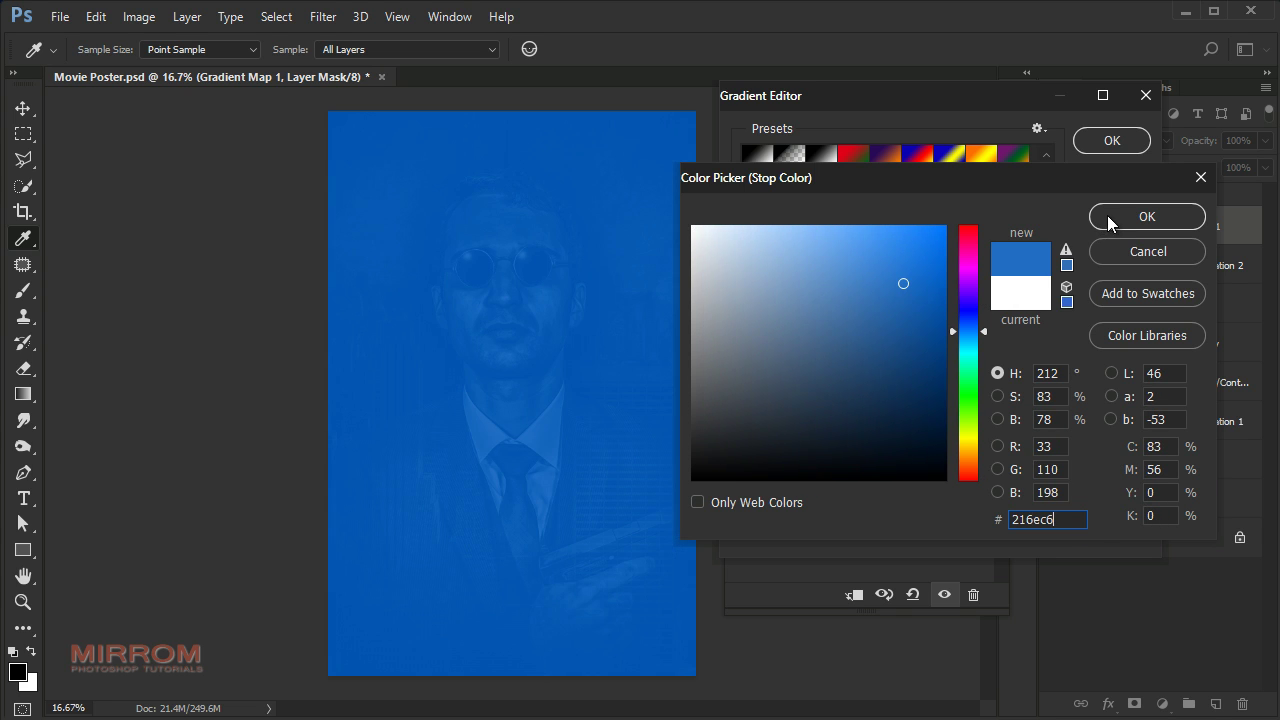
left_click(1110, 222)
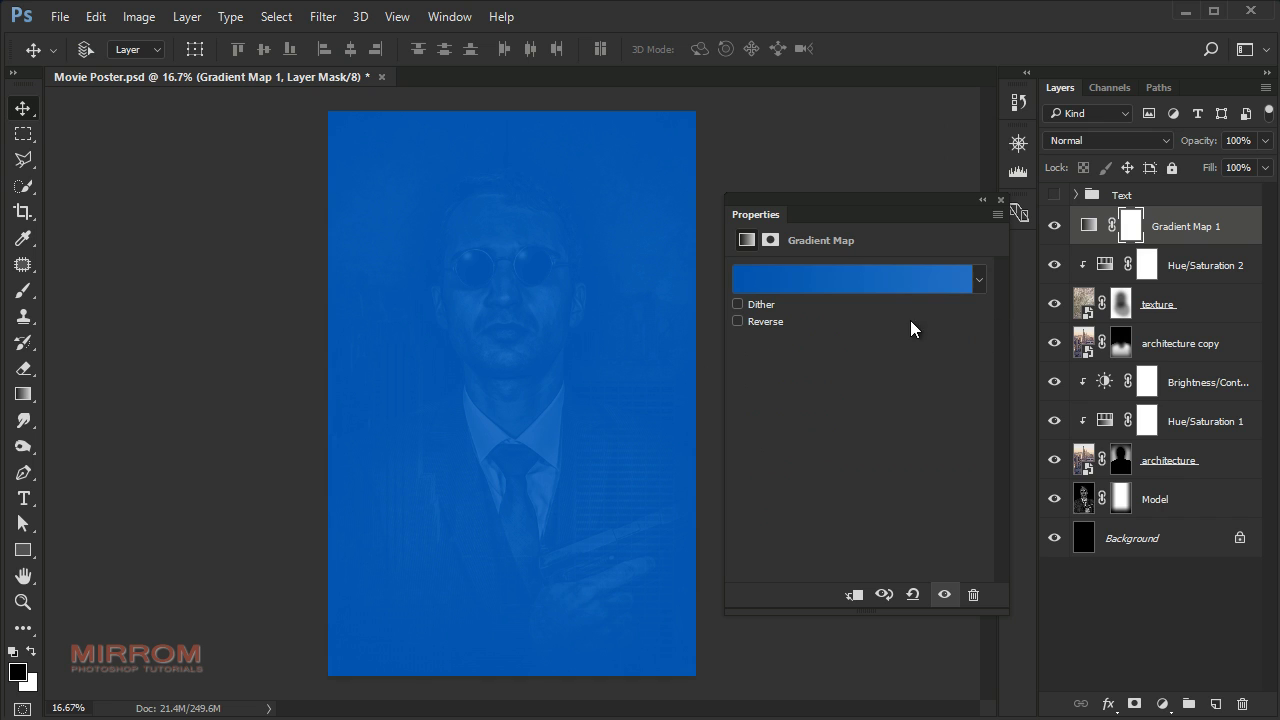
- Reverse the gradient map and blend it as Vivid Light at 60% opacity
left_click(738, 321)
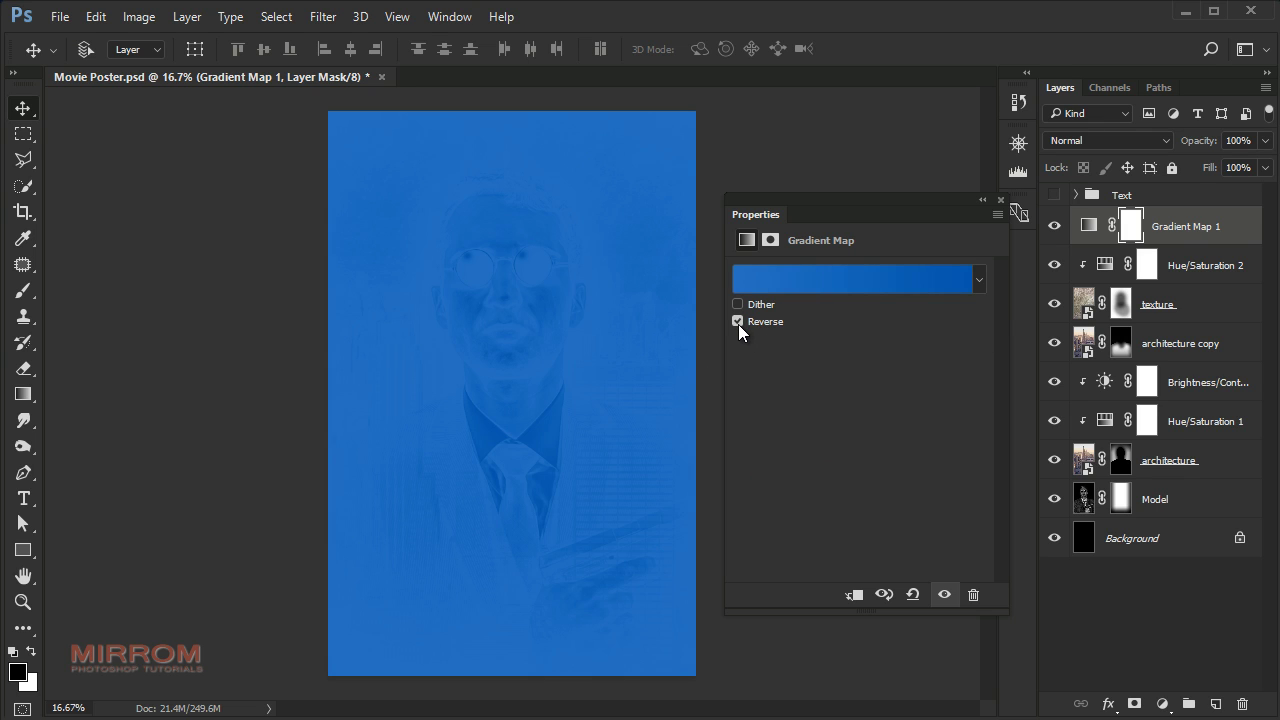
left_click(1162, 144)
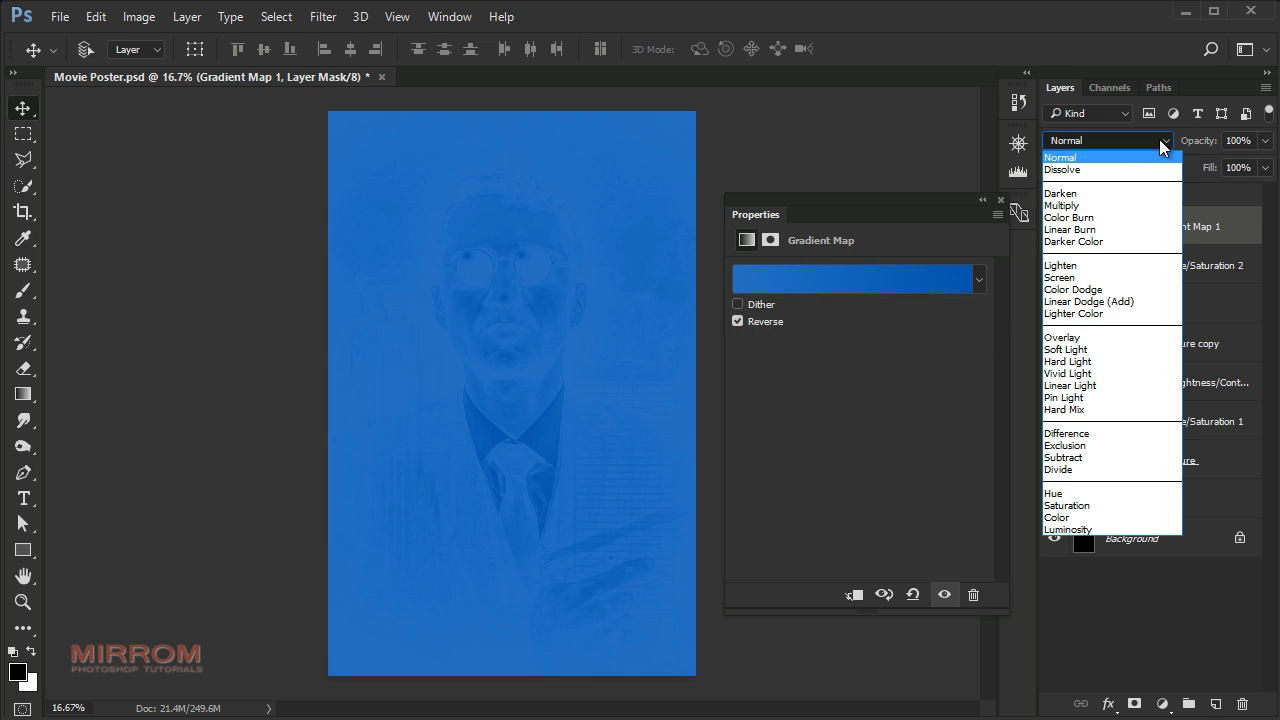
left_click(1113, 375)
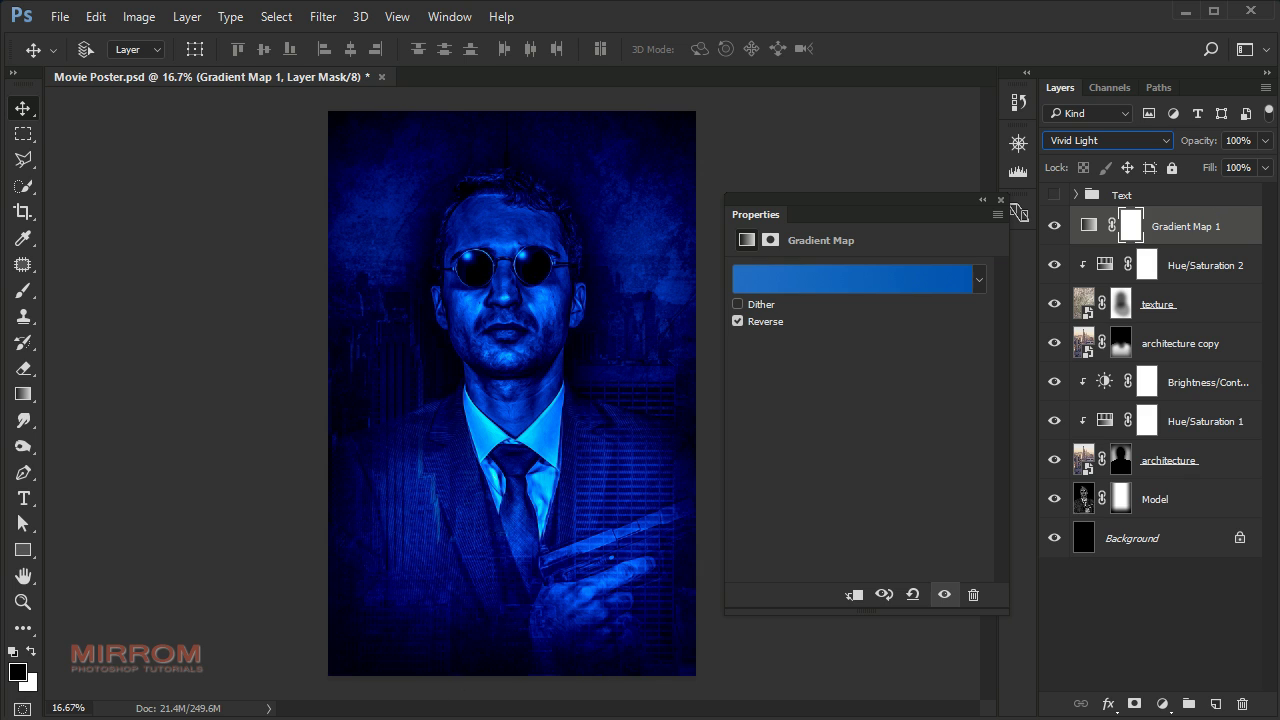
left_click(1089, 226)
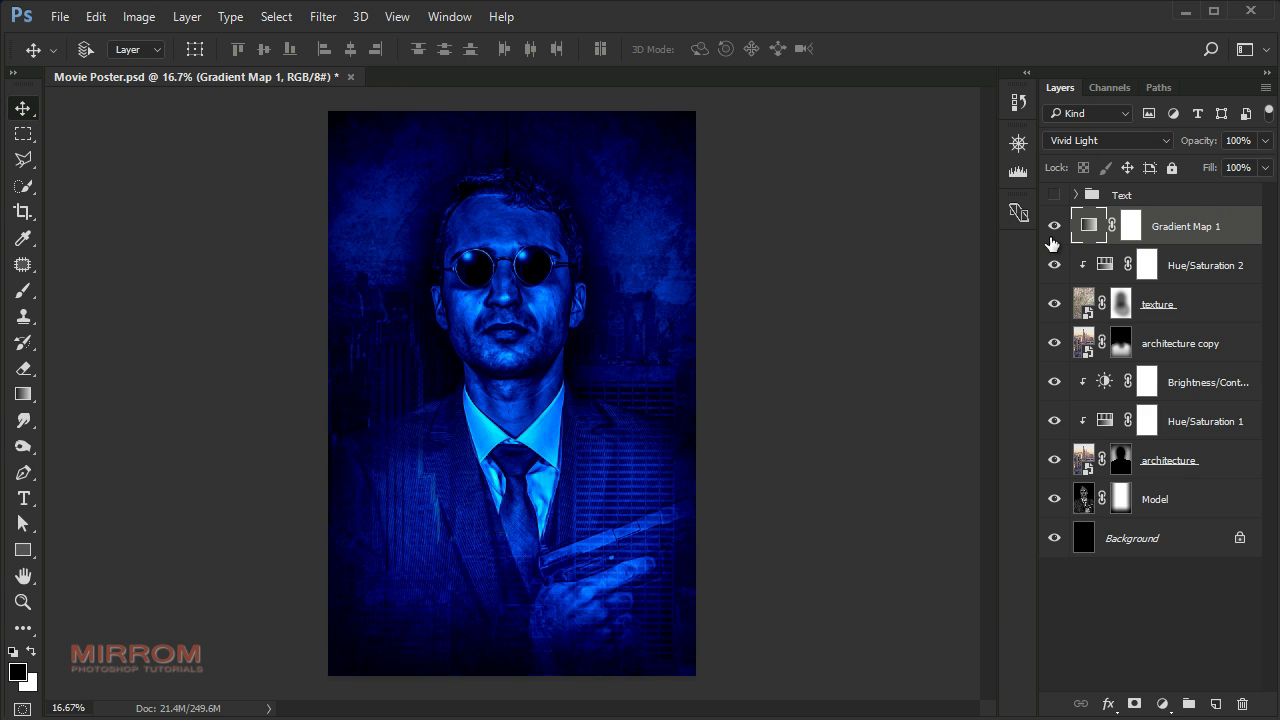
left_click(1265, 140)
left_click_drag(1266, 163, 1228, 166)
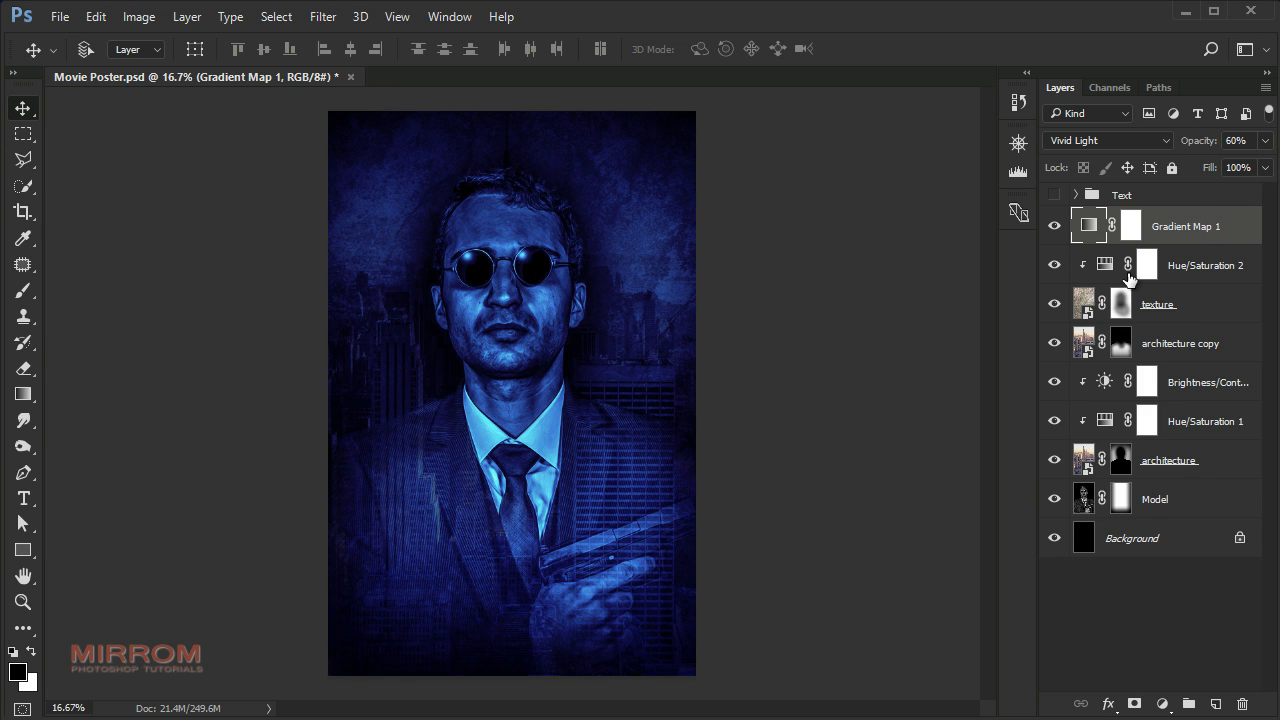
- Add a Color Lookup layer using the TensionGreen.3DL 3DLUT file for the teal-green grade
left_click(1162, 704)
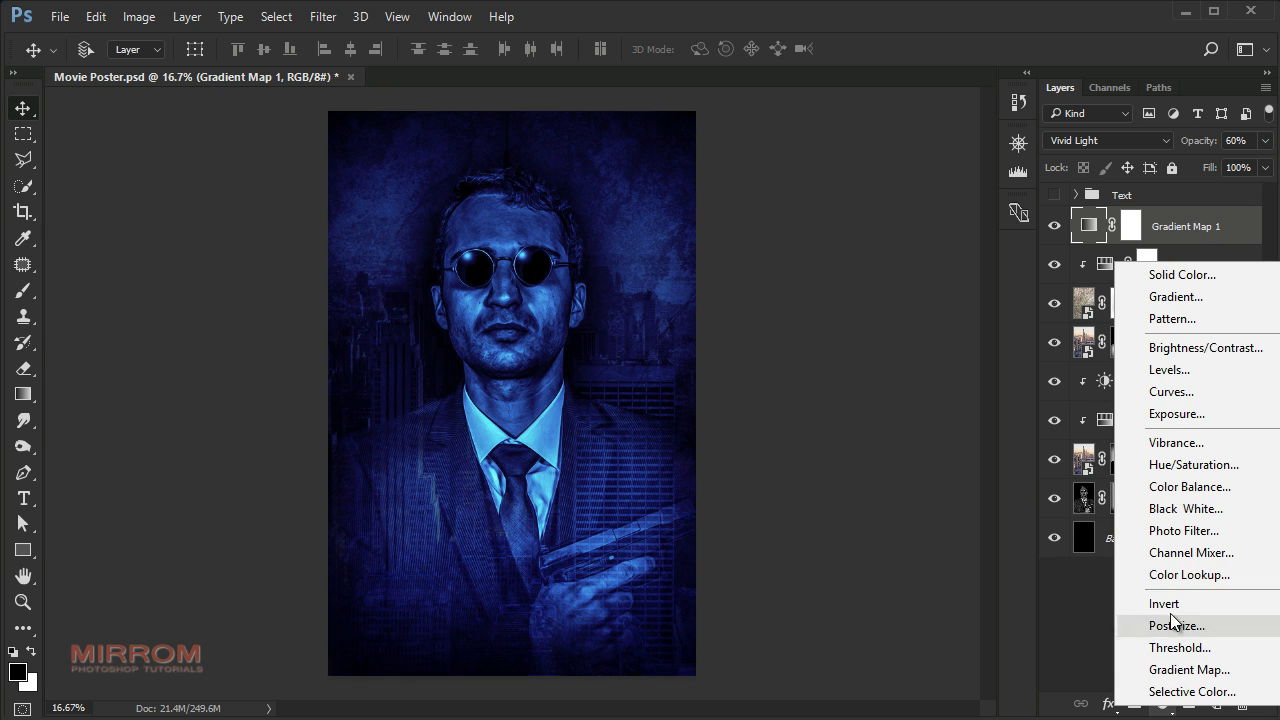
left_click(1182, 575)
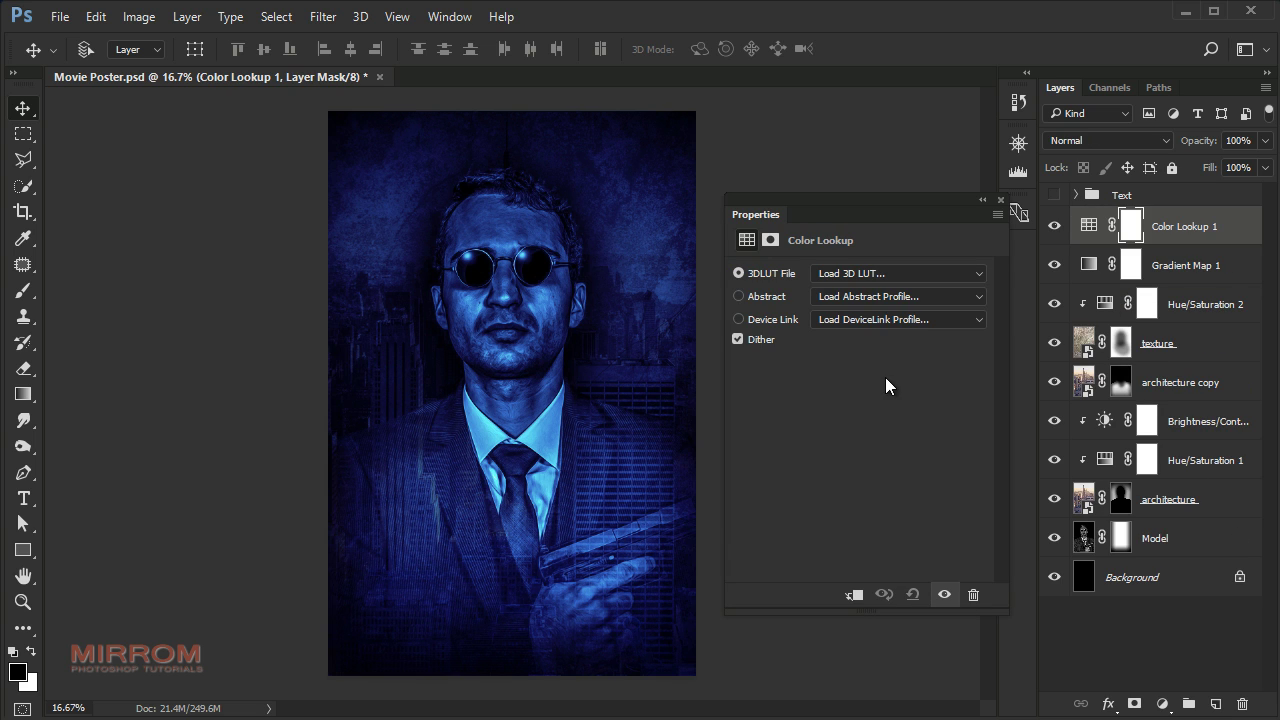
left_click(971, 274)
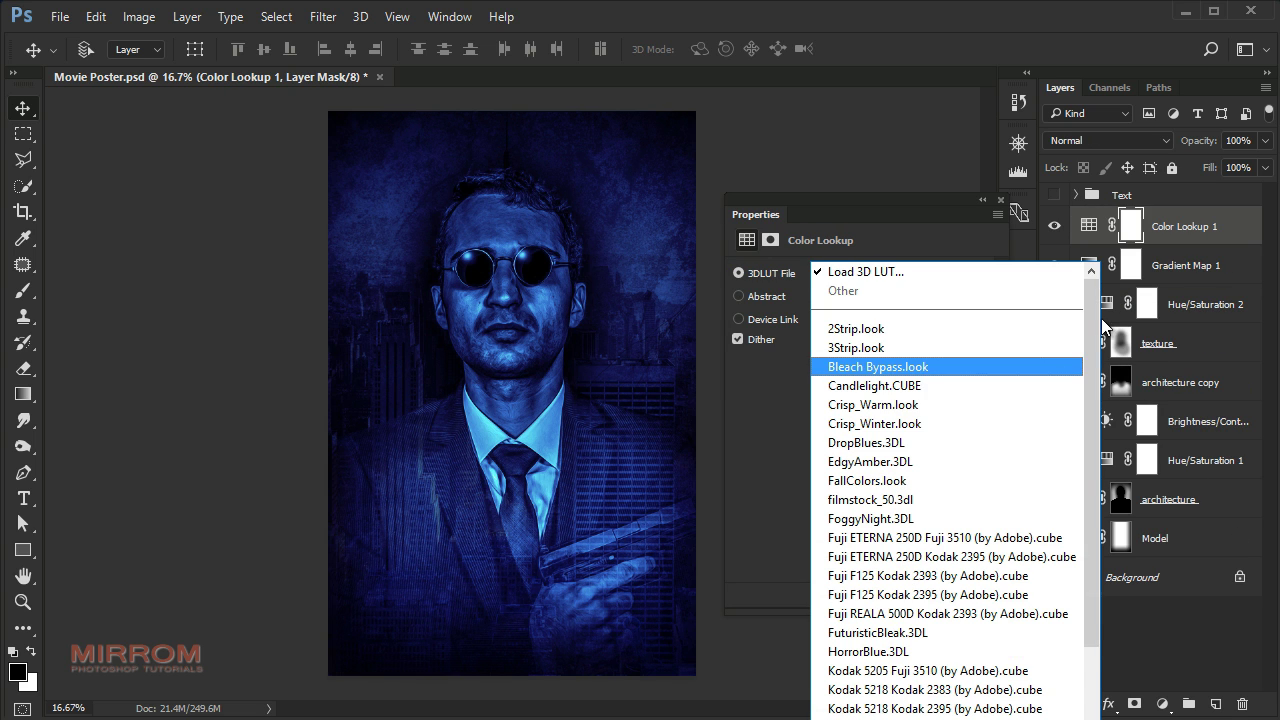
scroll(1085, 437, "down", 2)
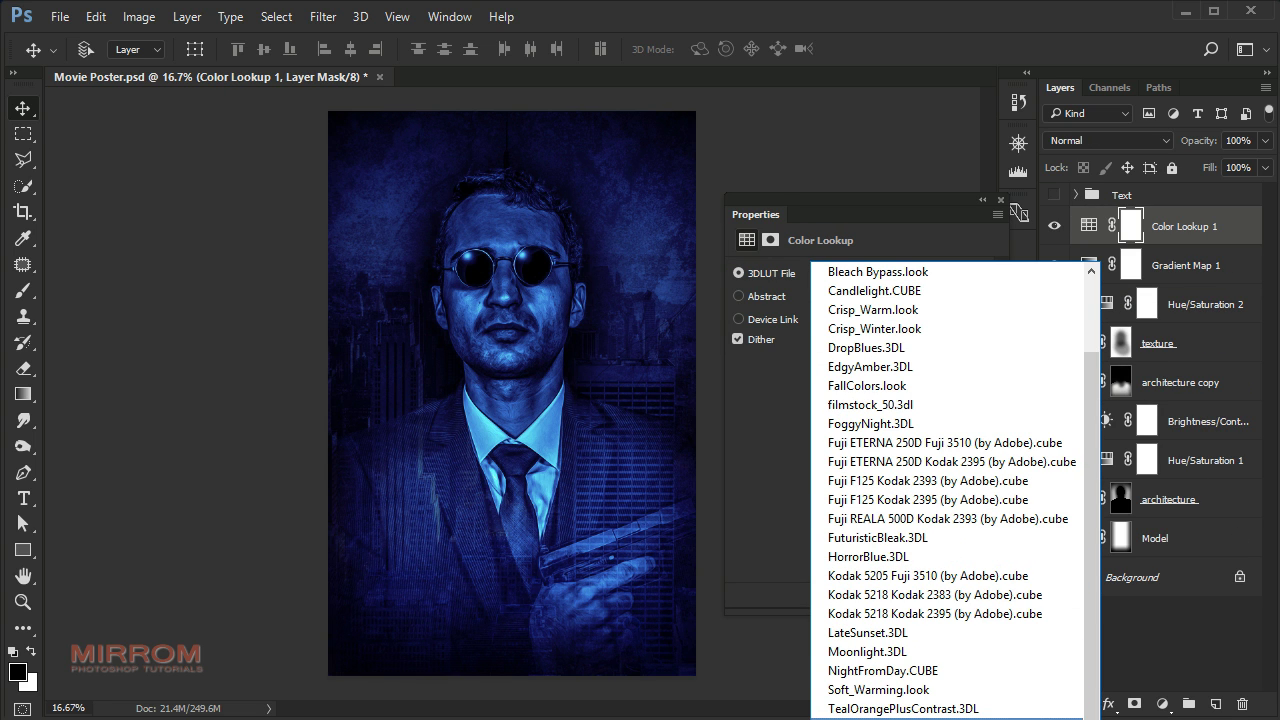
left_click(858, 248)
left_click_drag(855, 196, 837, 117)
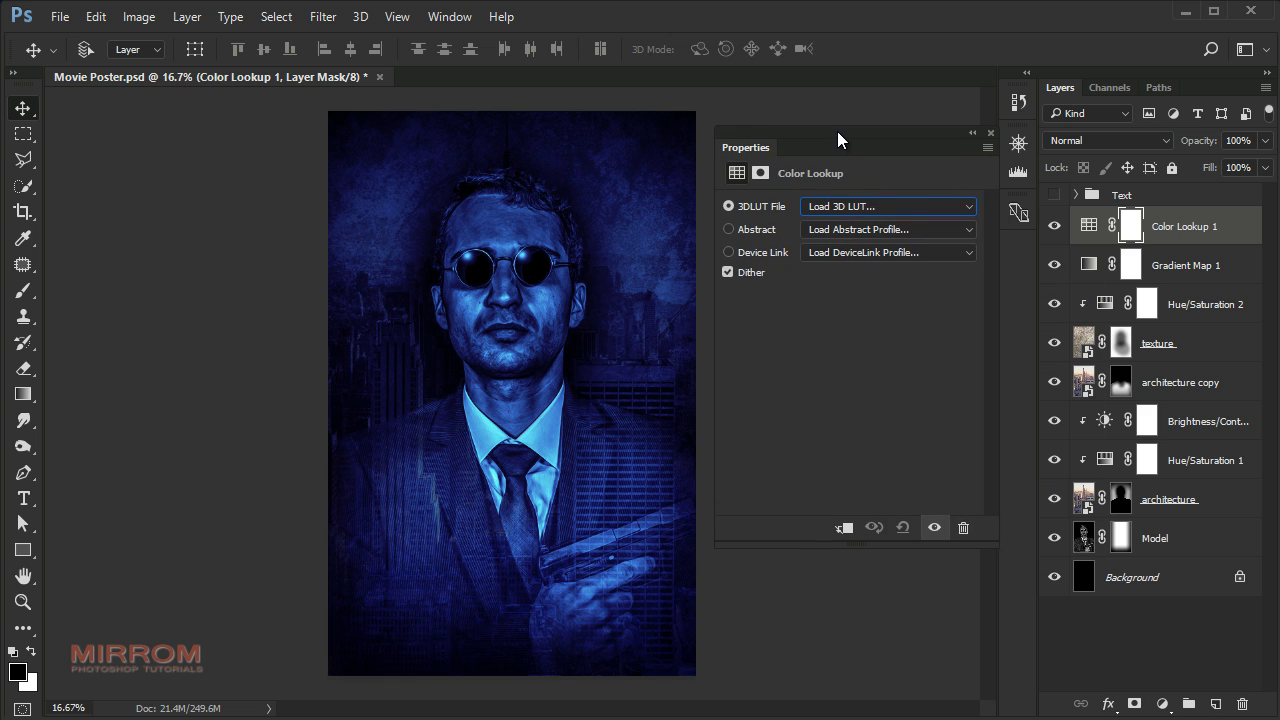
left_click(953, 196)
scroll(1080, 560, "down", 2)
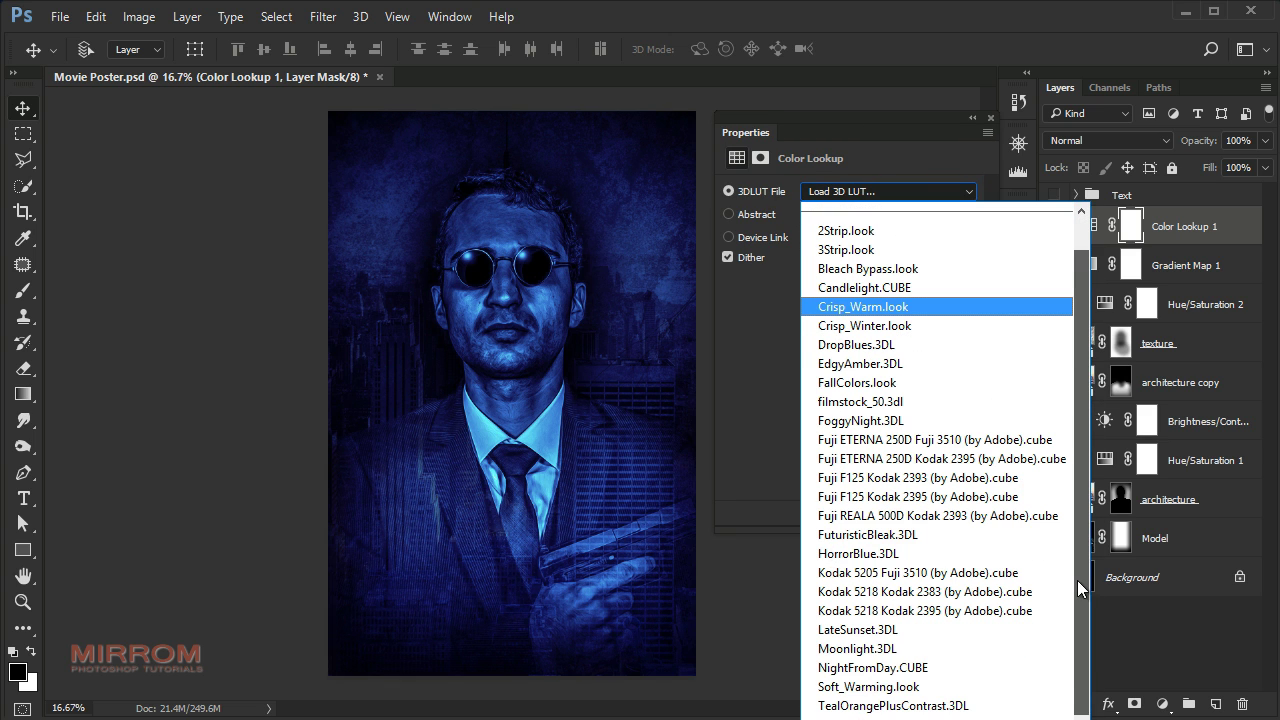
left_click(960, 716)
left_click(850, 195)
left_click(815, 191)
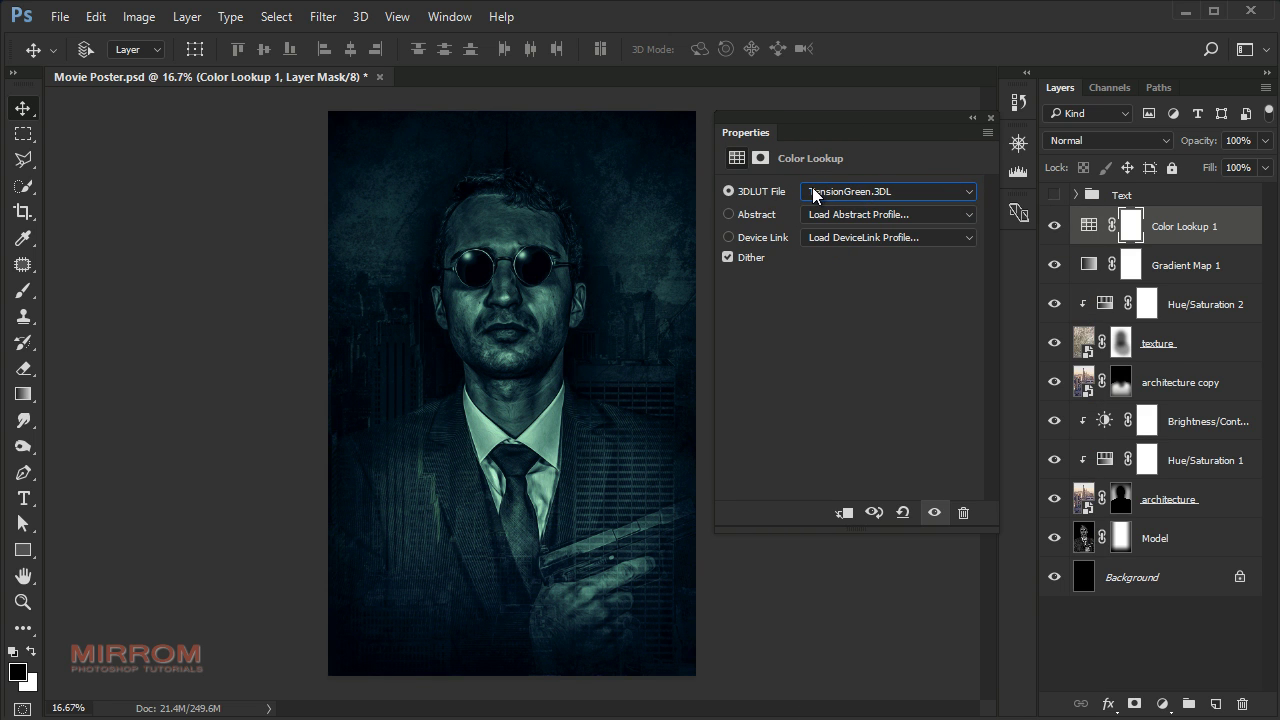
left_click(990, 118)
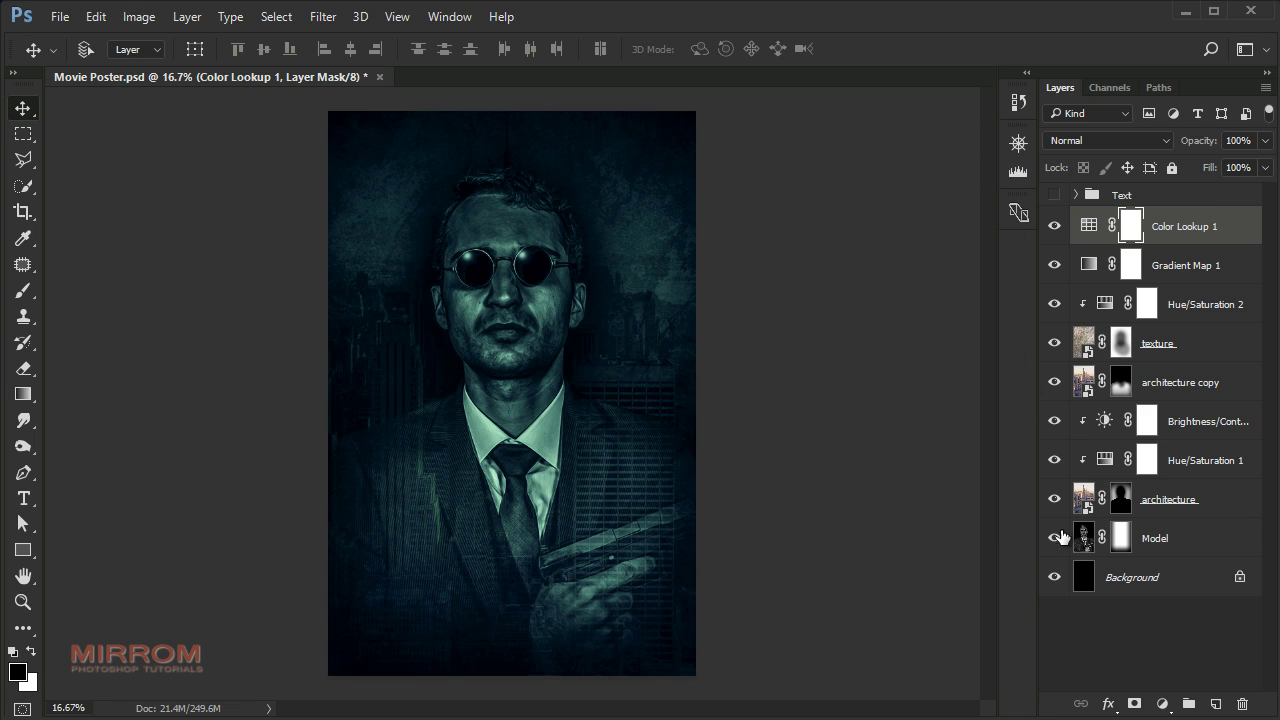
left_click(1162, 704)
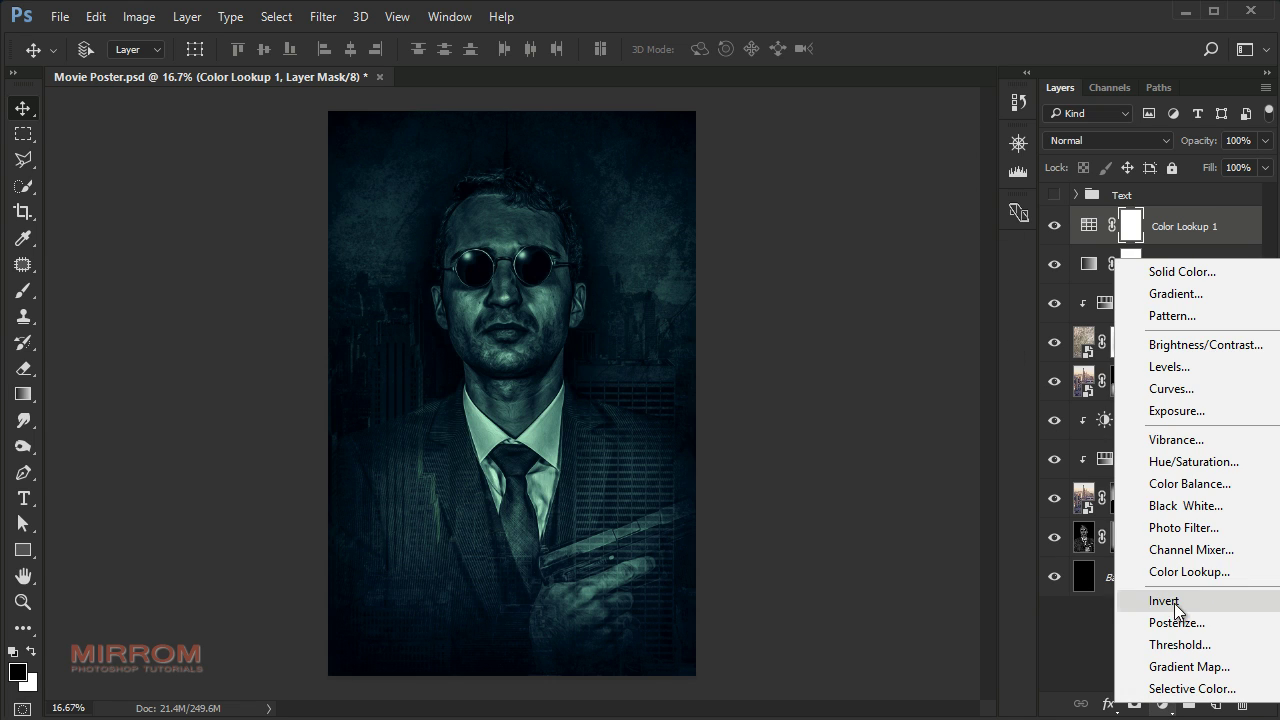
- Add a Color Balance layer with midtones Cyan-Red at +30 and Magenta-Green toward green at +17
left_click(1186, 484)
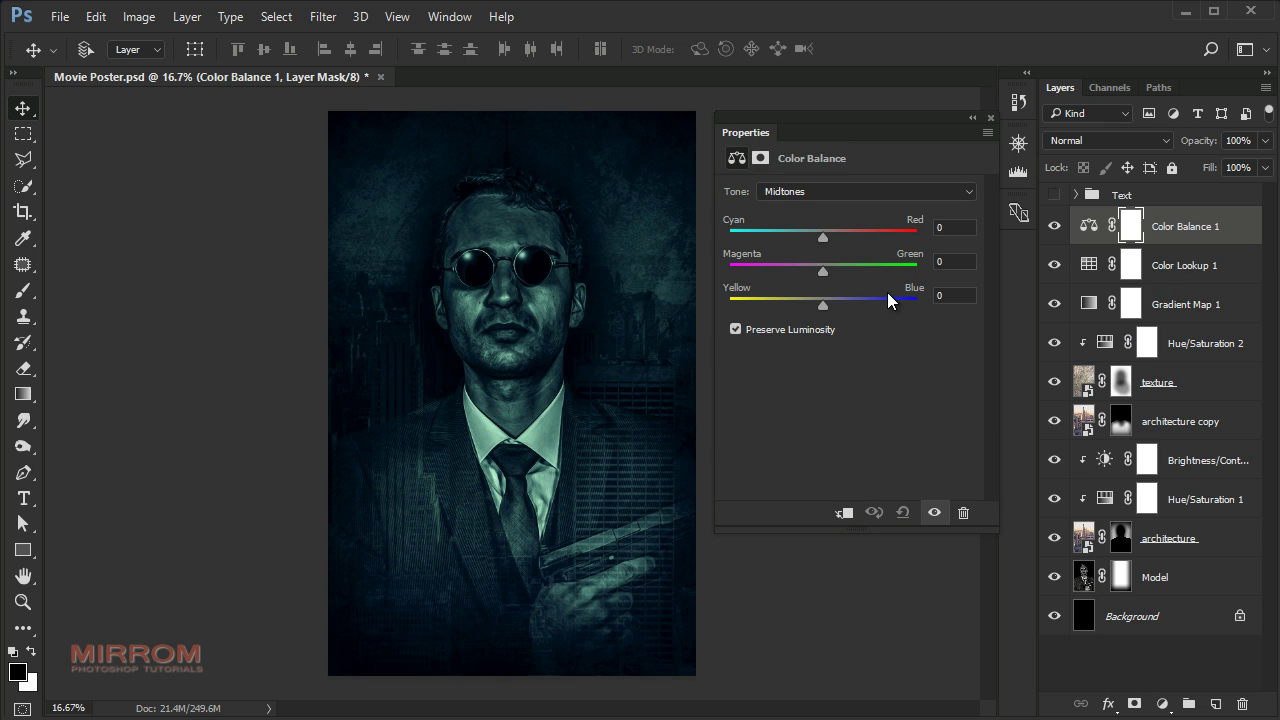
left_click_drag(828, 235, 851, 238)
left_click_drag(823, 272, 821, 272)
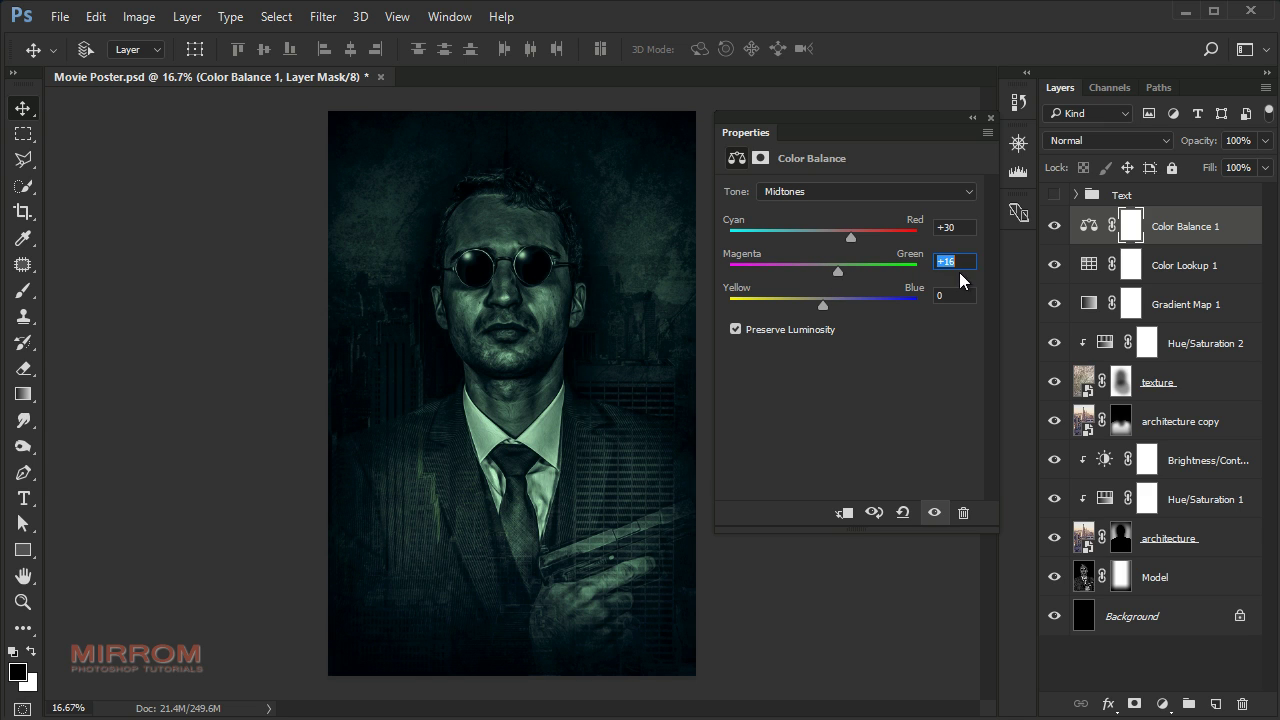
- Add an Exposure 1 adjustment layer with exposure +0.83, offset +0.0042 and gamma 0.90
left_click(989, 118)
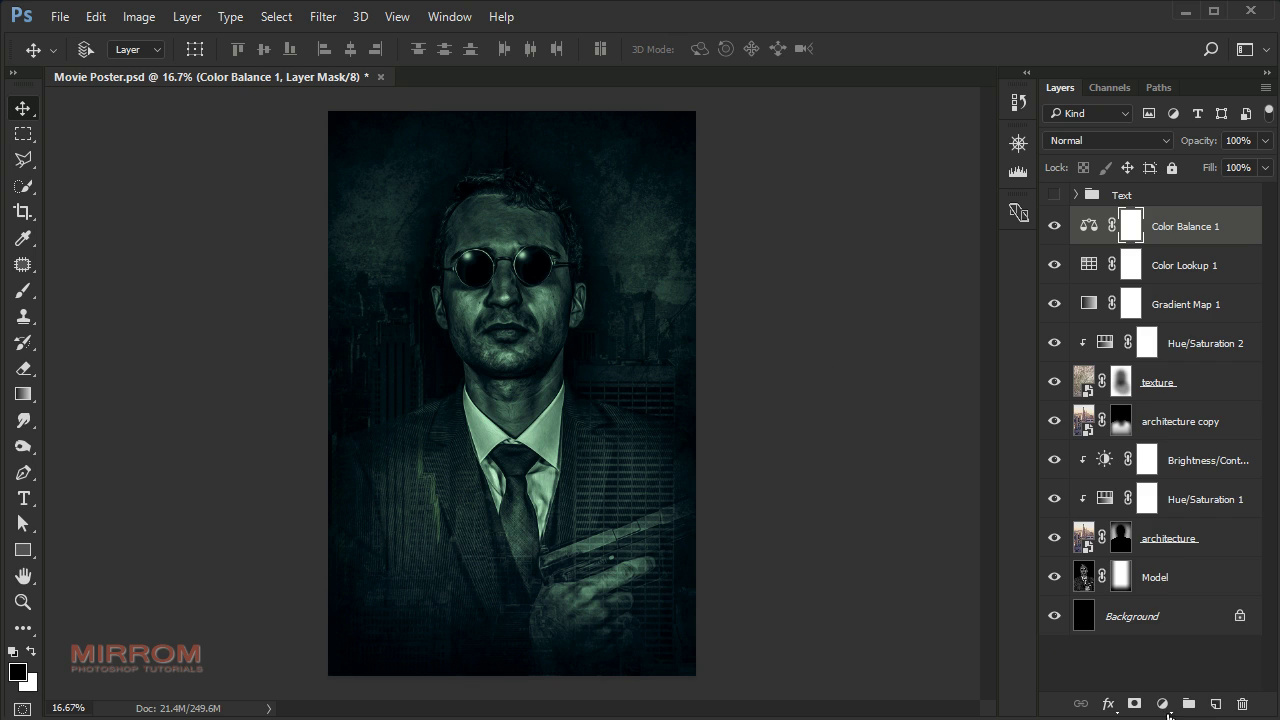
left_click(1163, 705)
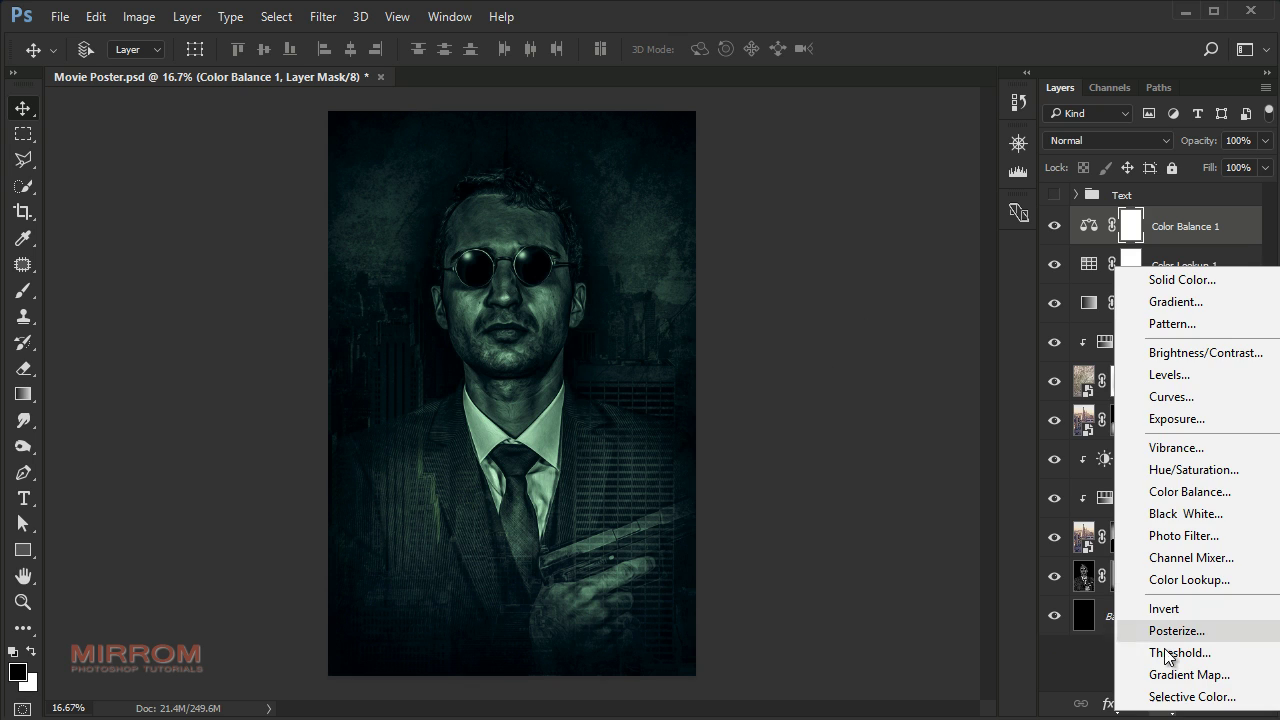
left_click(1176, 419)
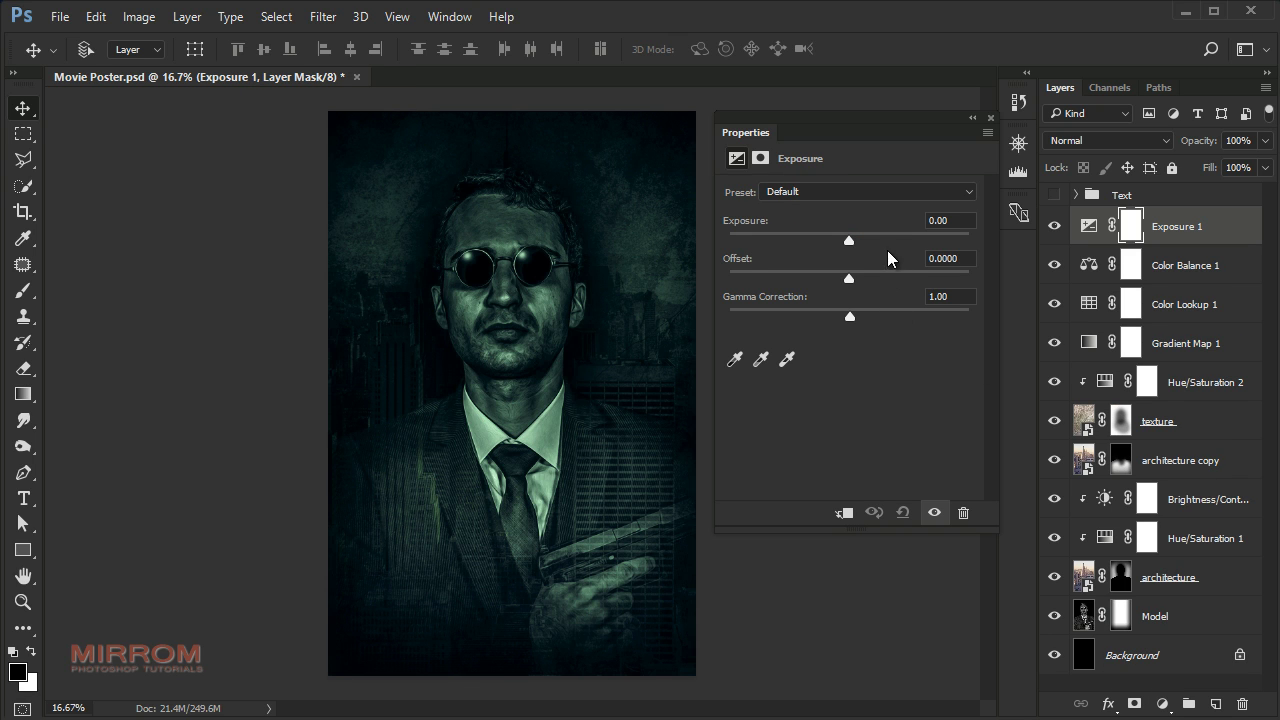
left_click_drag(849, 241, 864, 241)
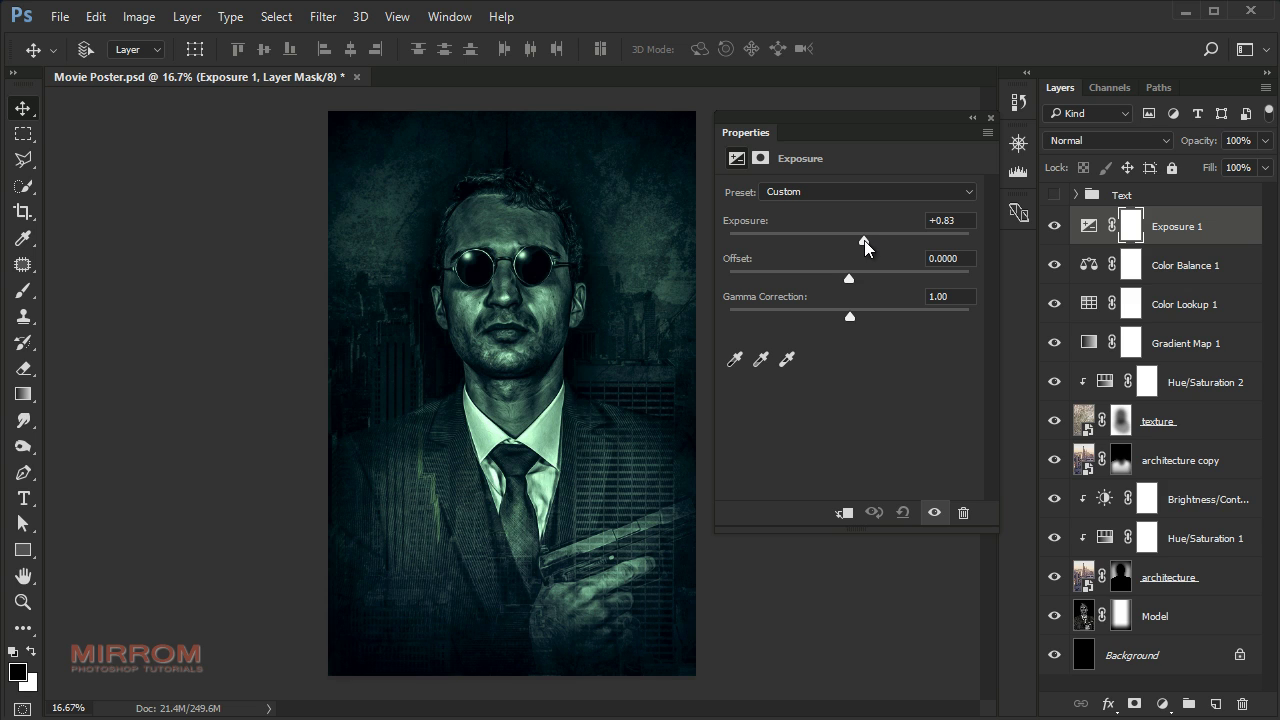
left_click_drag(849, 279, 850, 281)
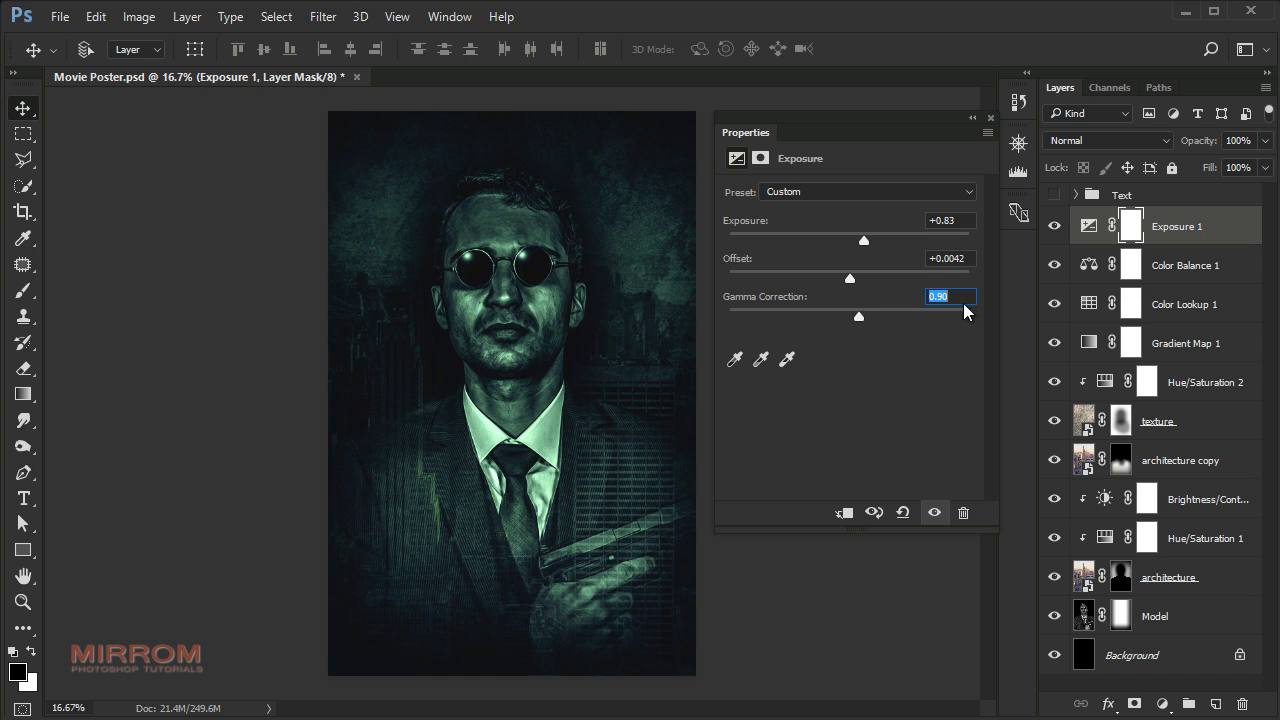
left_click(938, 514)
left_click(938, 514)
left_click(987, 119)
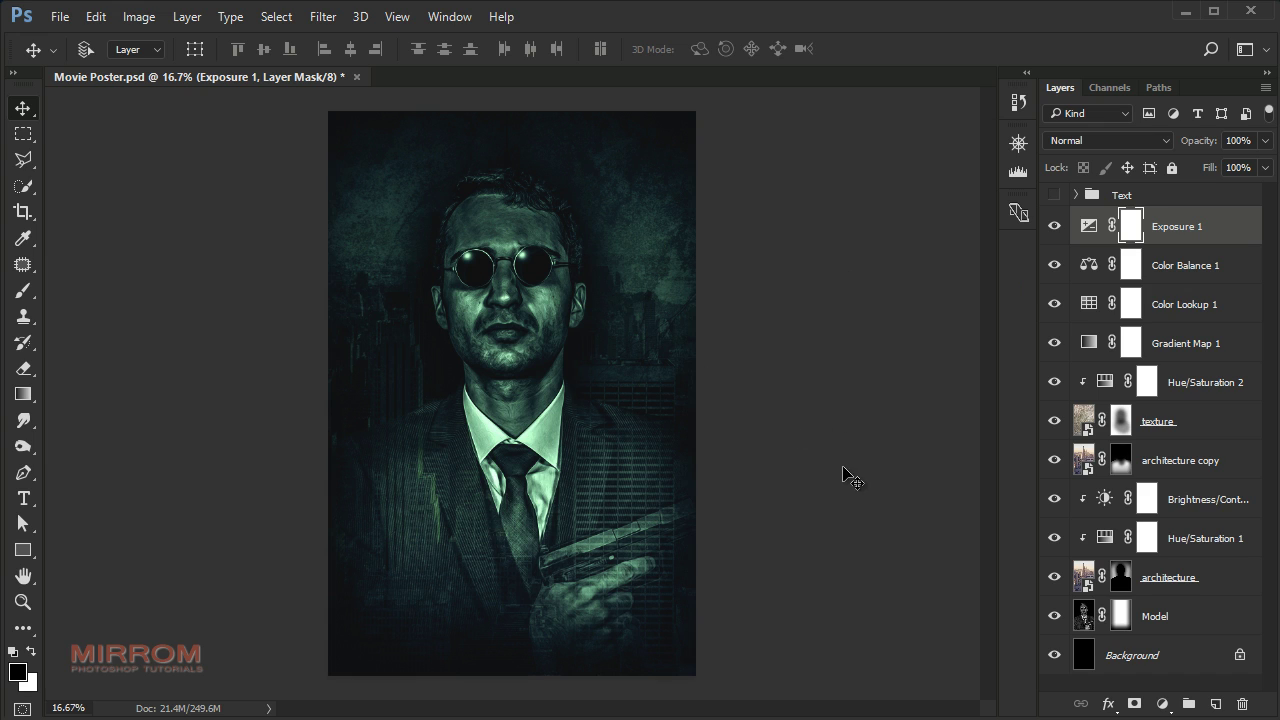
- Draw a black 864 × 3358 px Rectangle 1 over the face's right half, shifted to x 995 px
left_click(26, 553)
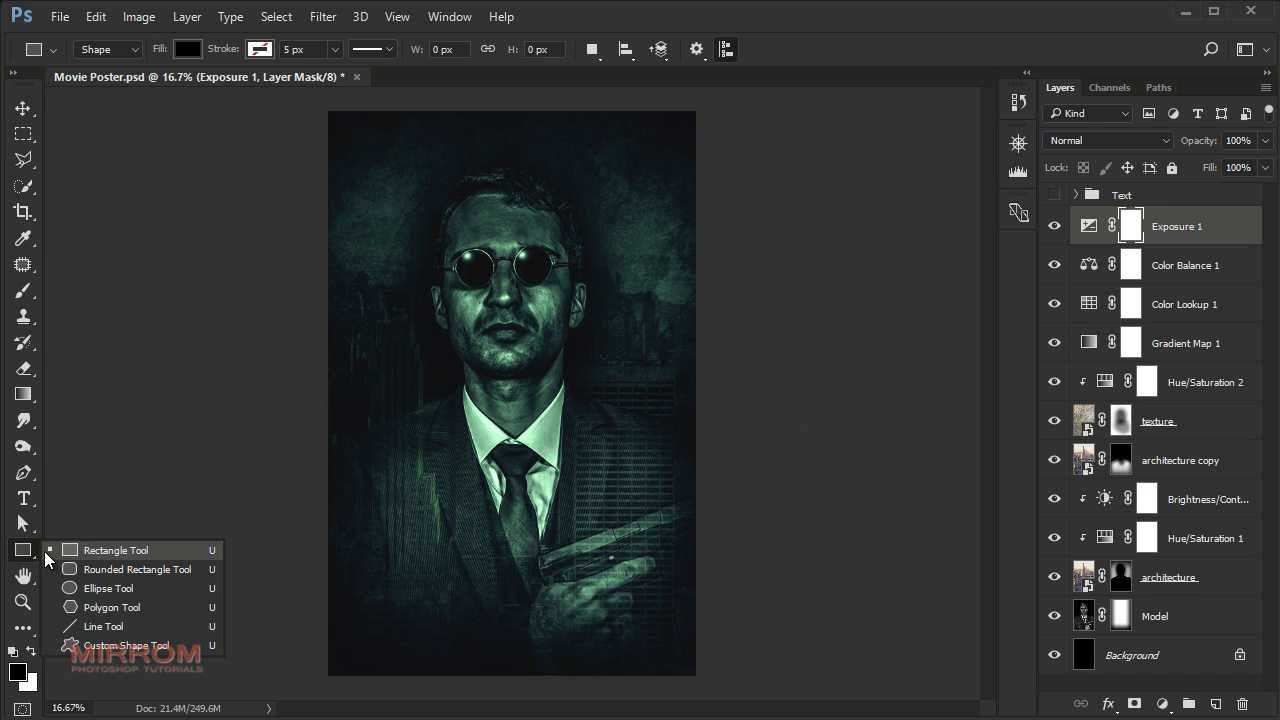
left_click(138, 552)
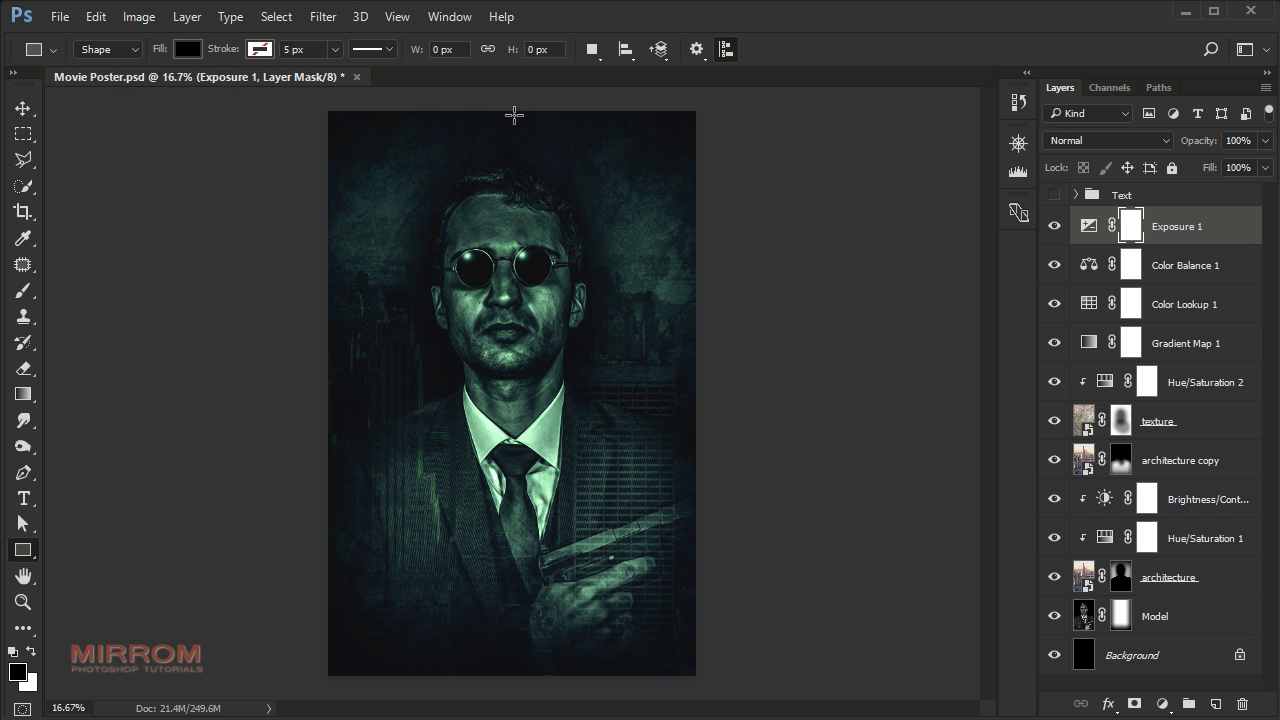
left_click_drag(514, 115, 655, 674)
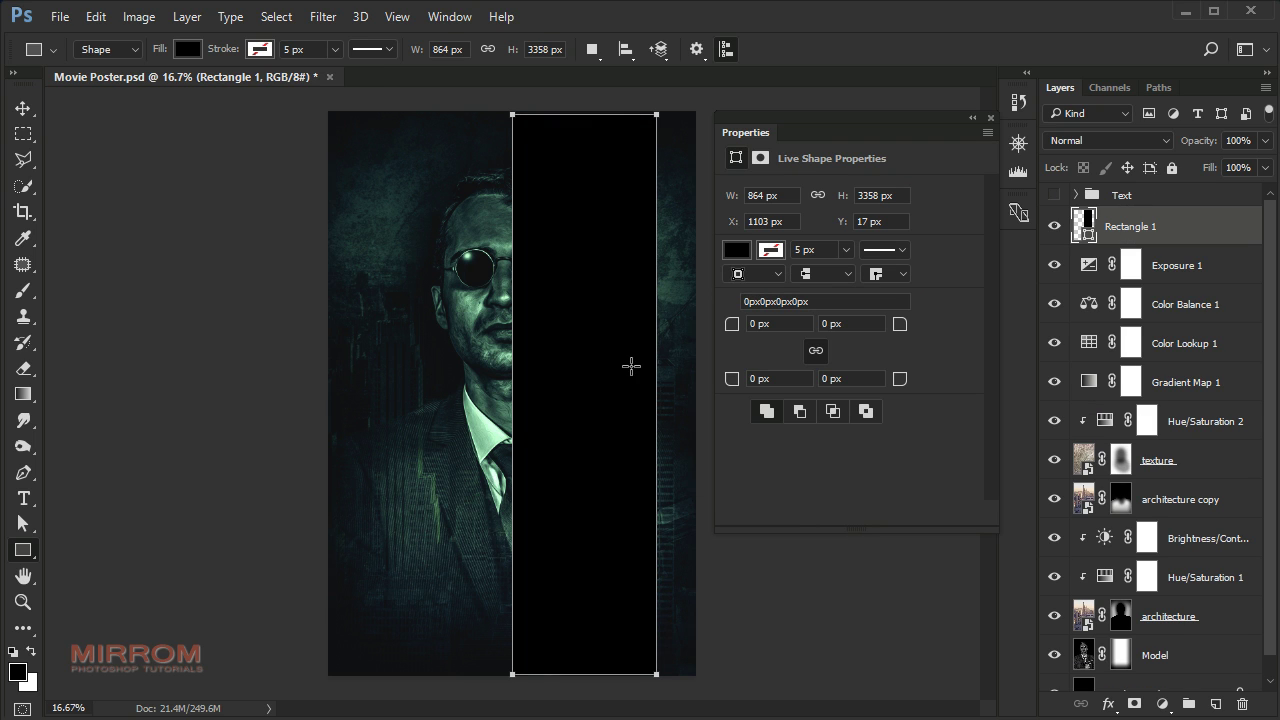
key("v")
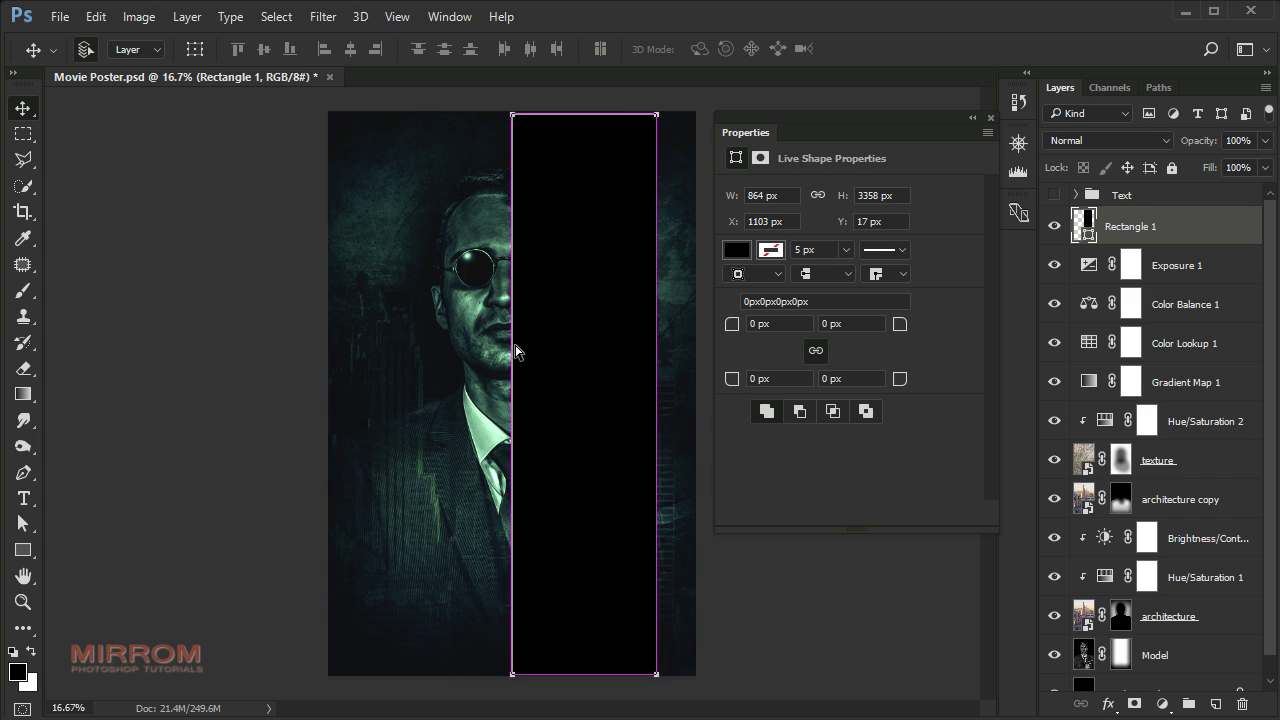
mouse_move(558, 378)
left_mouse_down()
mouse_move(542, 381)
mouse_move(557, 357)
left_mouse_up()
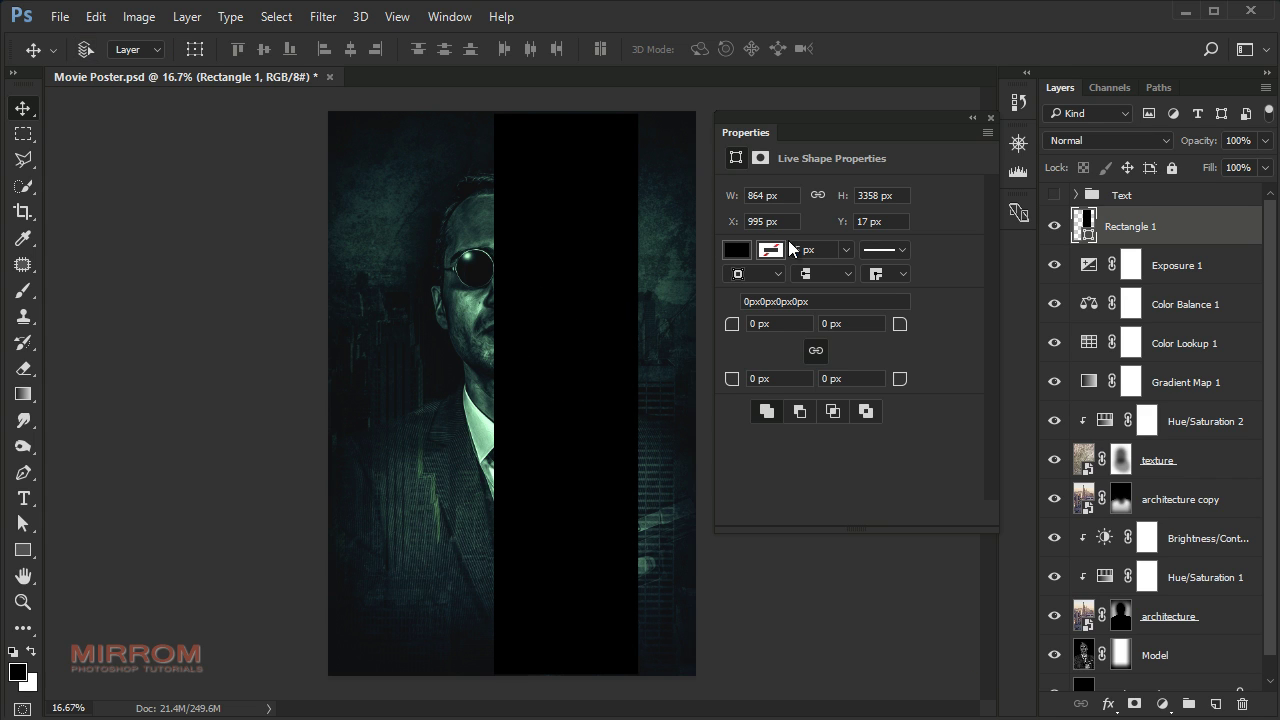
left_click(990, 118)
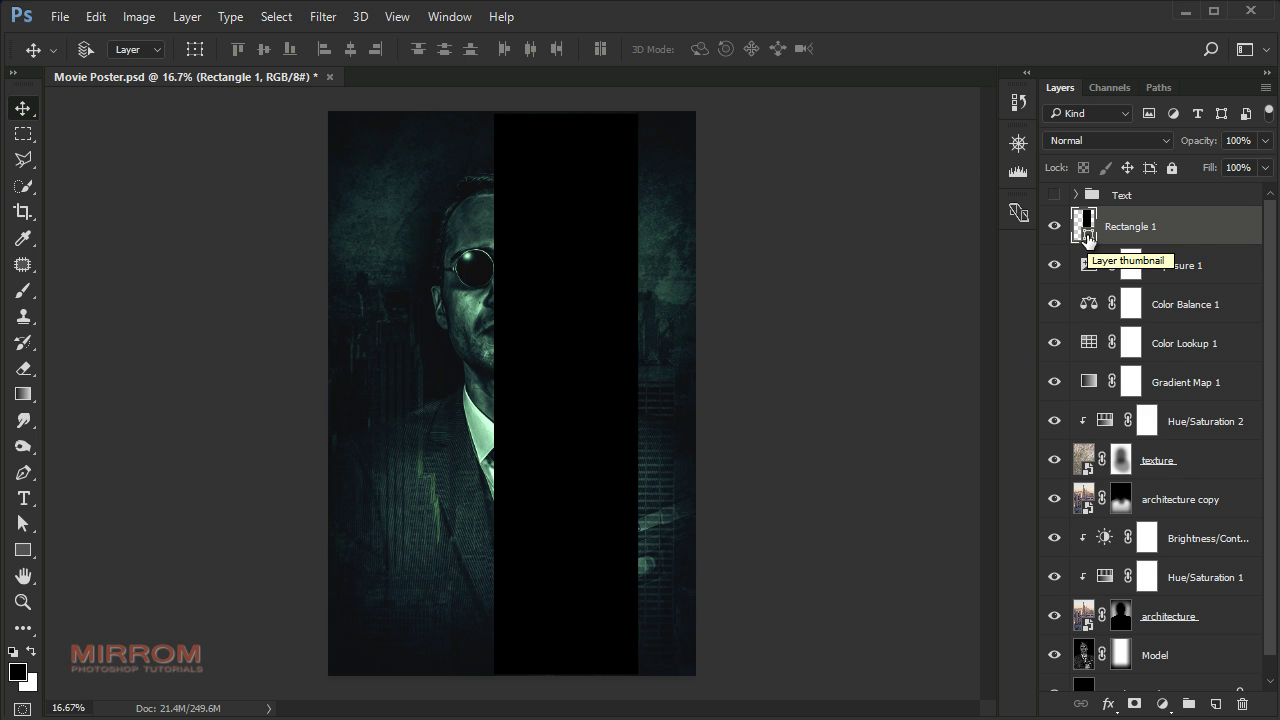
- Fill Rectangle 1 with #510303 and set it to Overlay blend mode at 51% opacity
double_click(1087, 235)
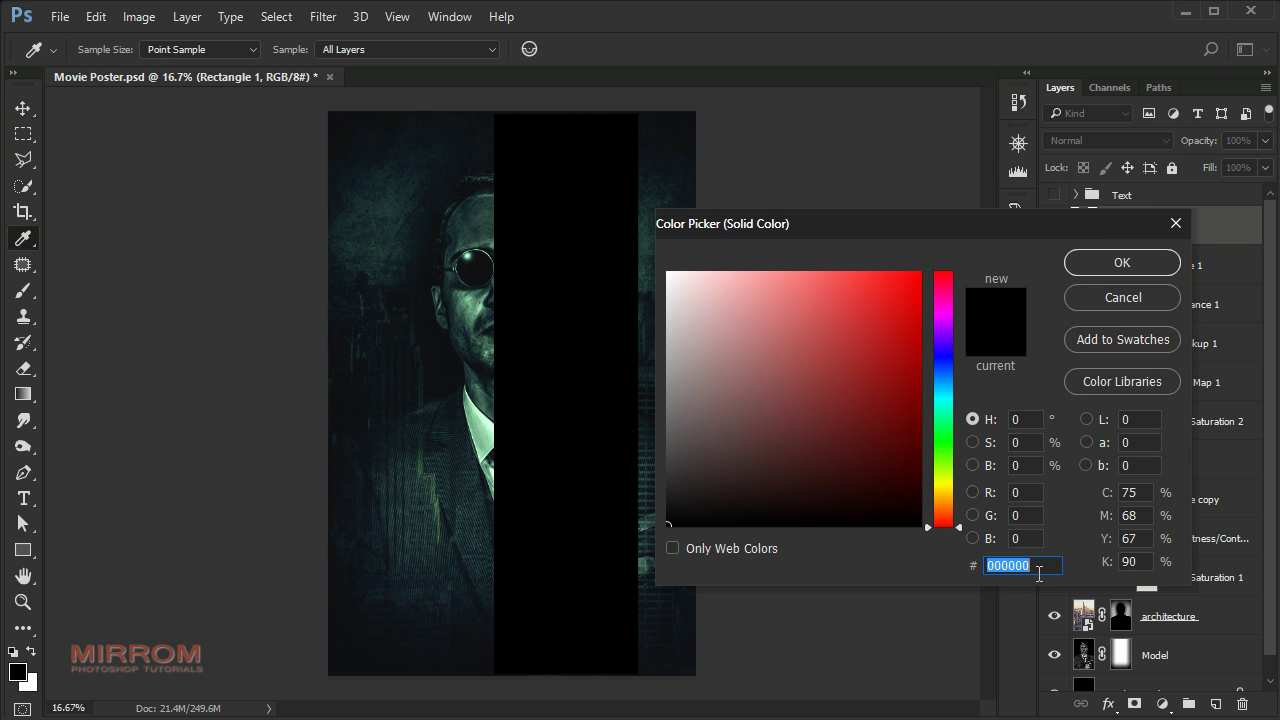
type("5")
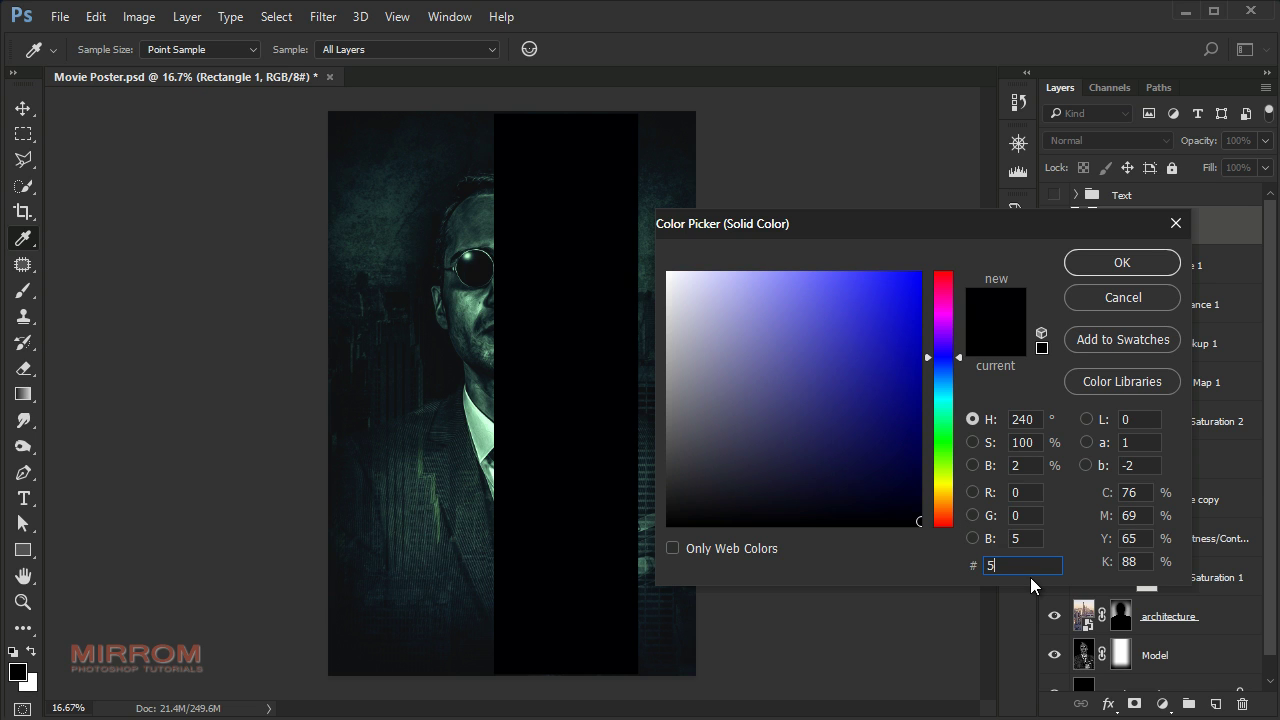
type("1030")
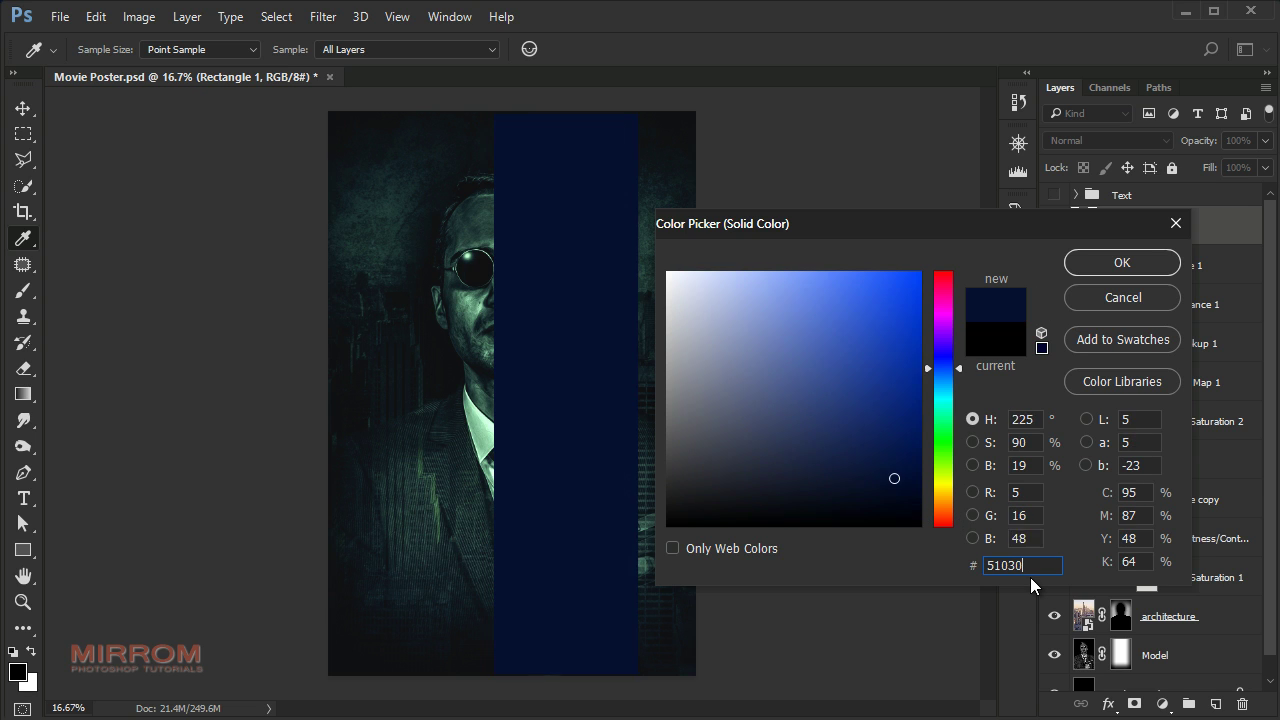
type("3")
left_click(1095, 265)
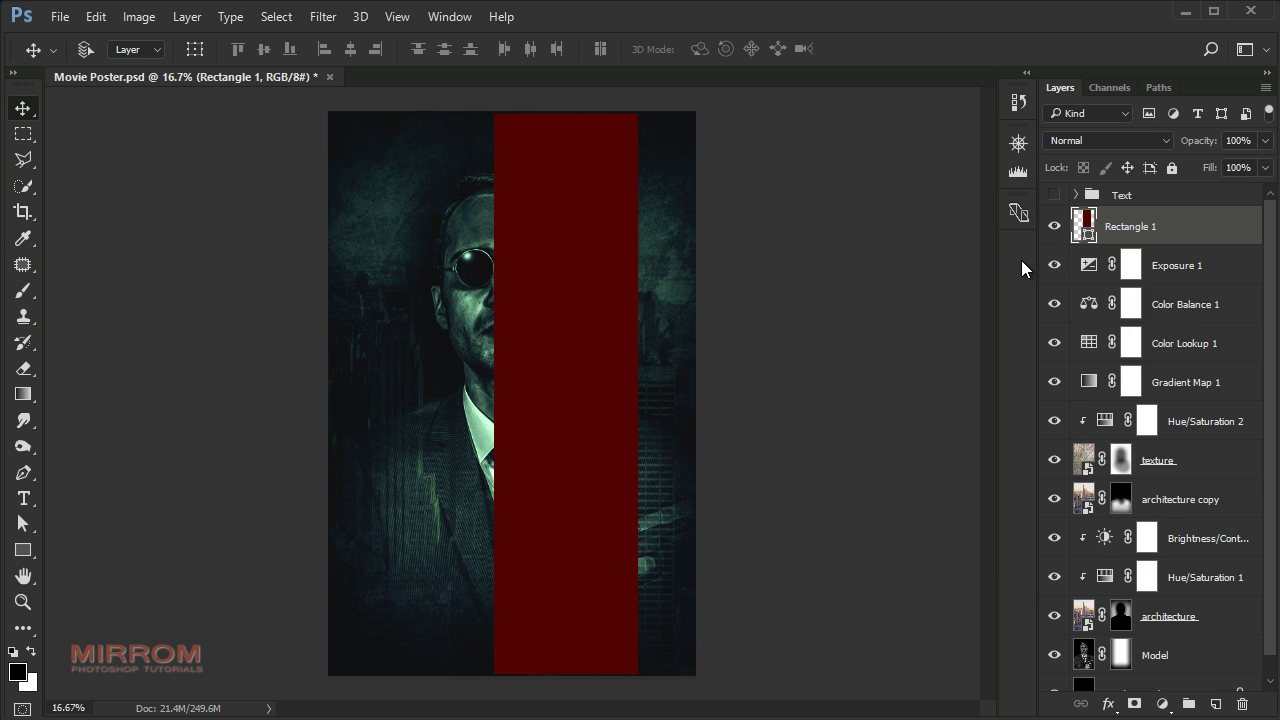
left_click(1158, 141)
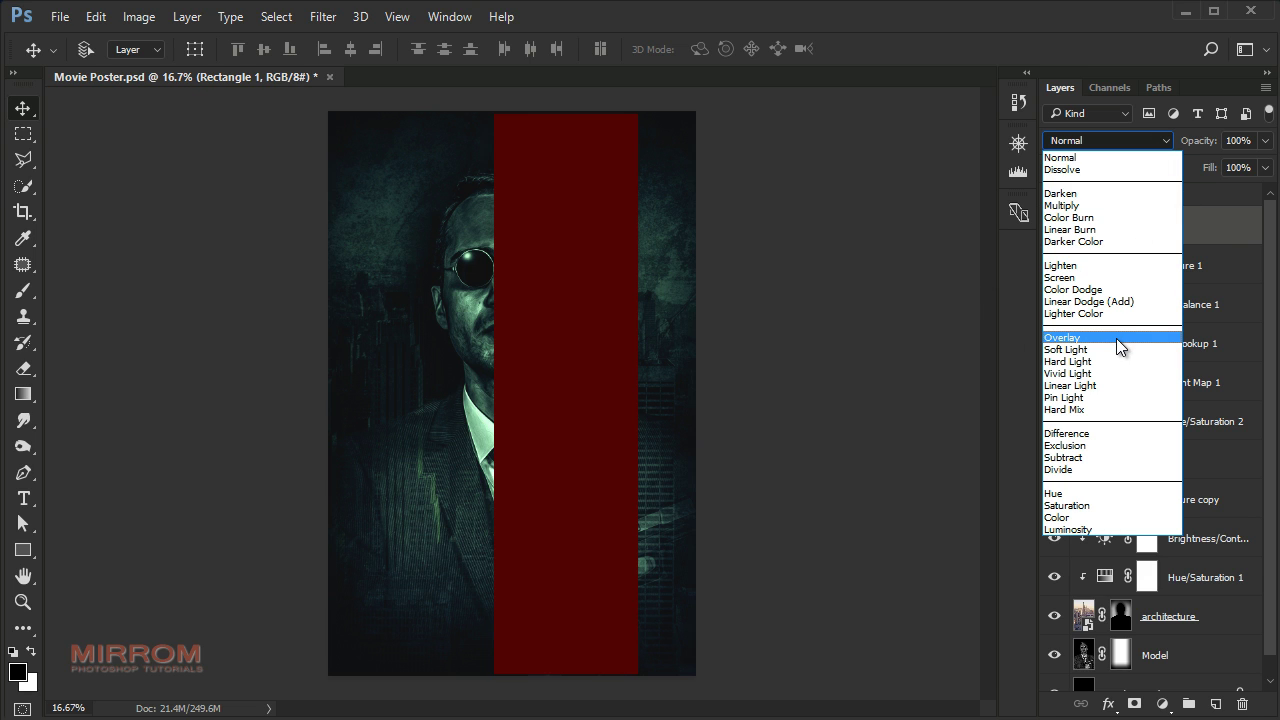
left_click(1116, 338)
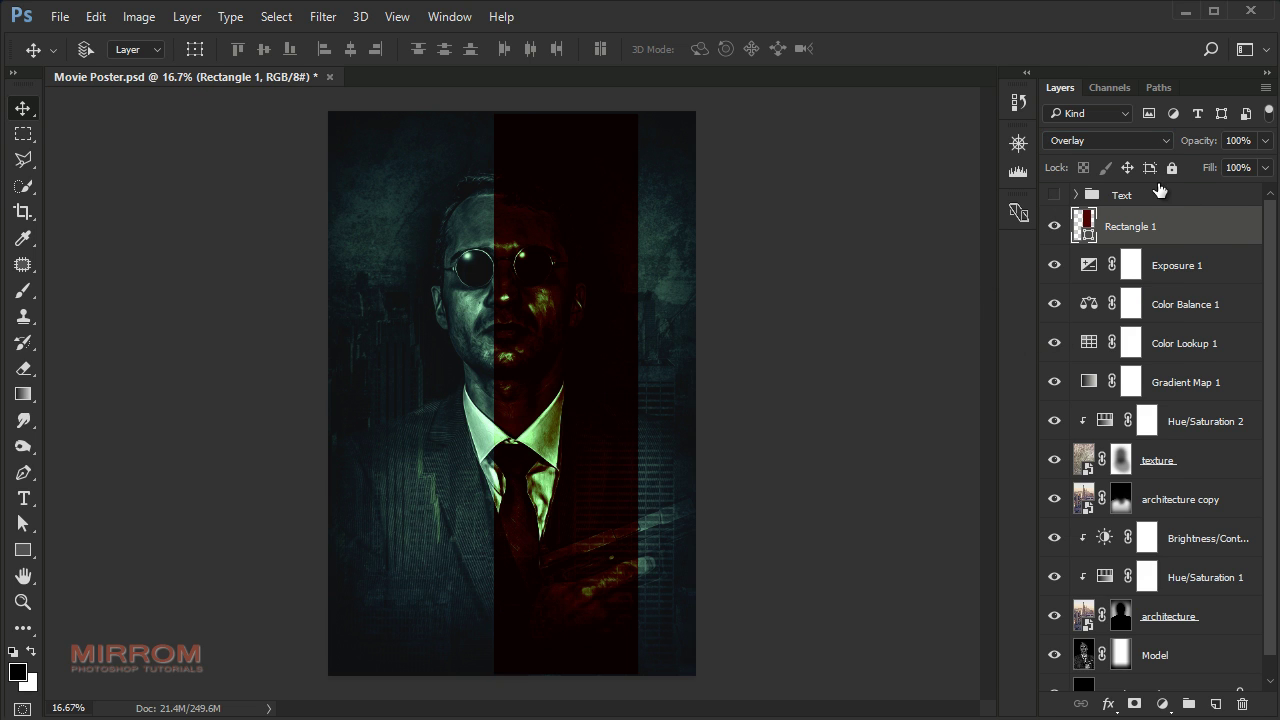
left_click(1265, 142)
left_click_drag(1259, 167, 1219, 170)
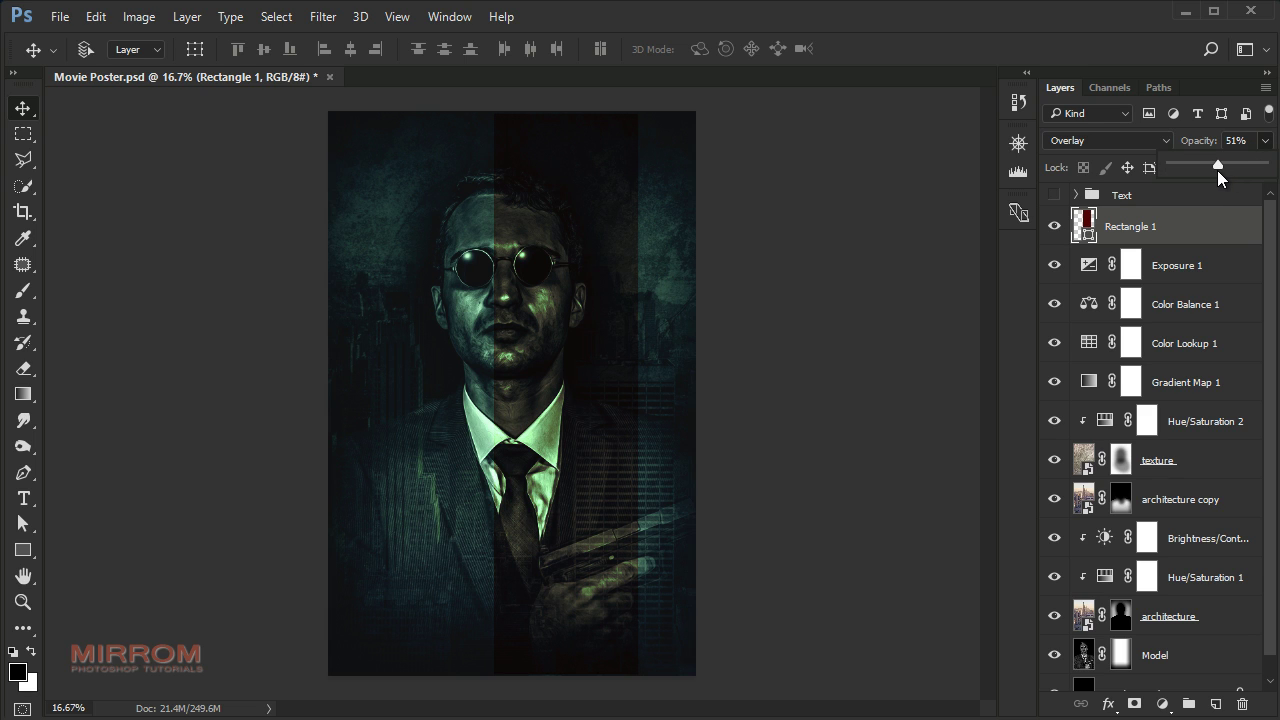
- Add a layer mask to Rectangle 1 and set up the 1759 grunge brush at 100% opacity, rotated 90°
left_click(1133, 705)
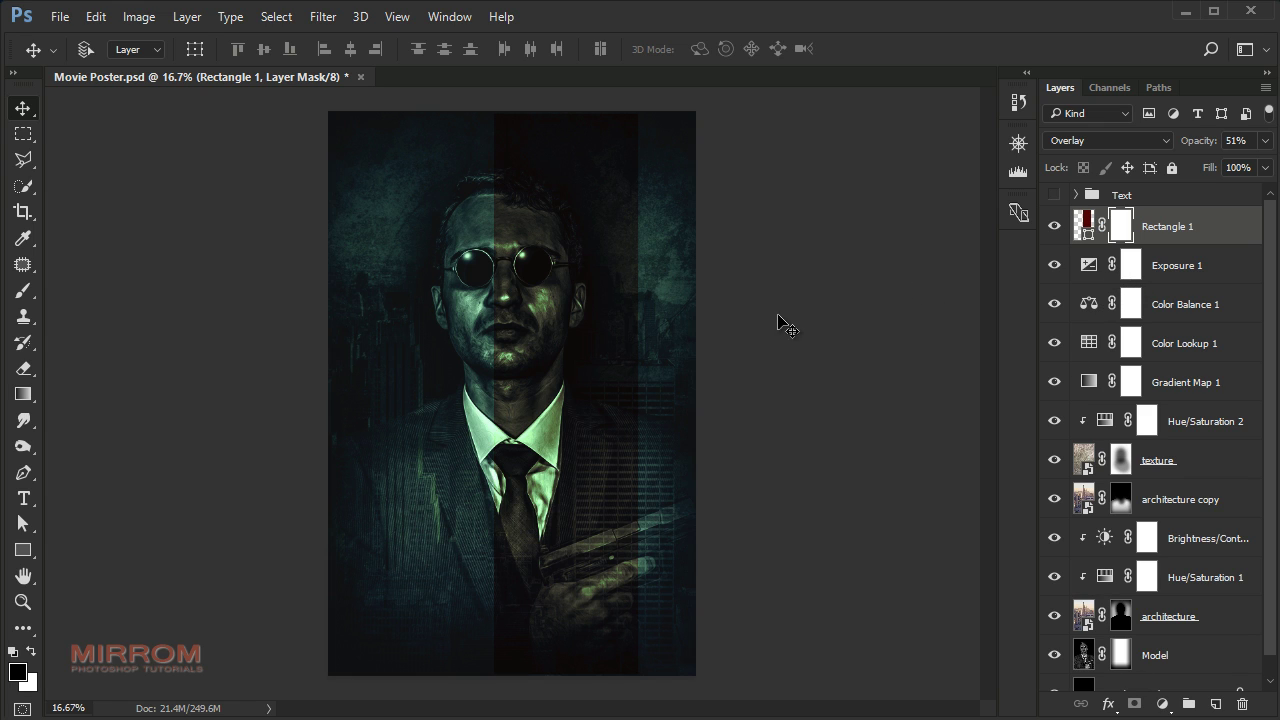
left_click(27, 296)
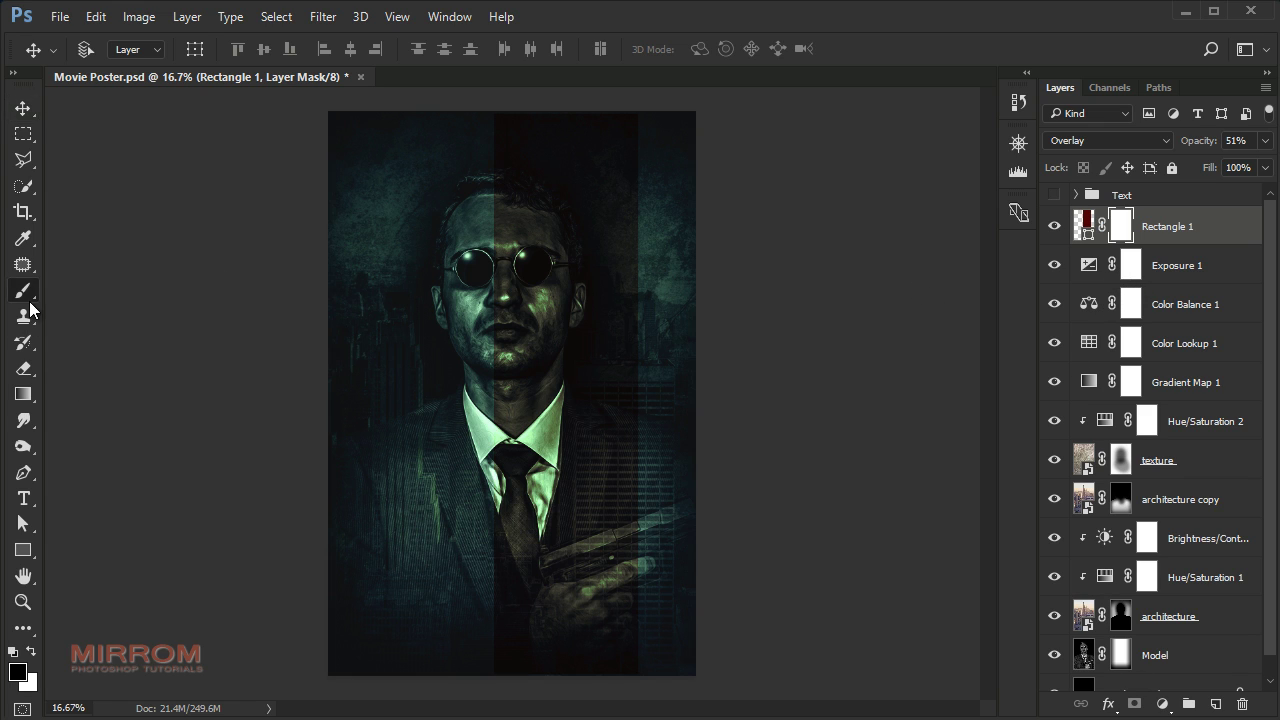
left_click(423, 49)
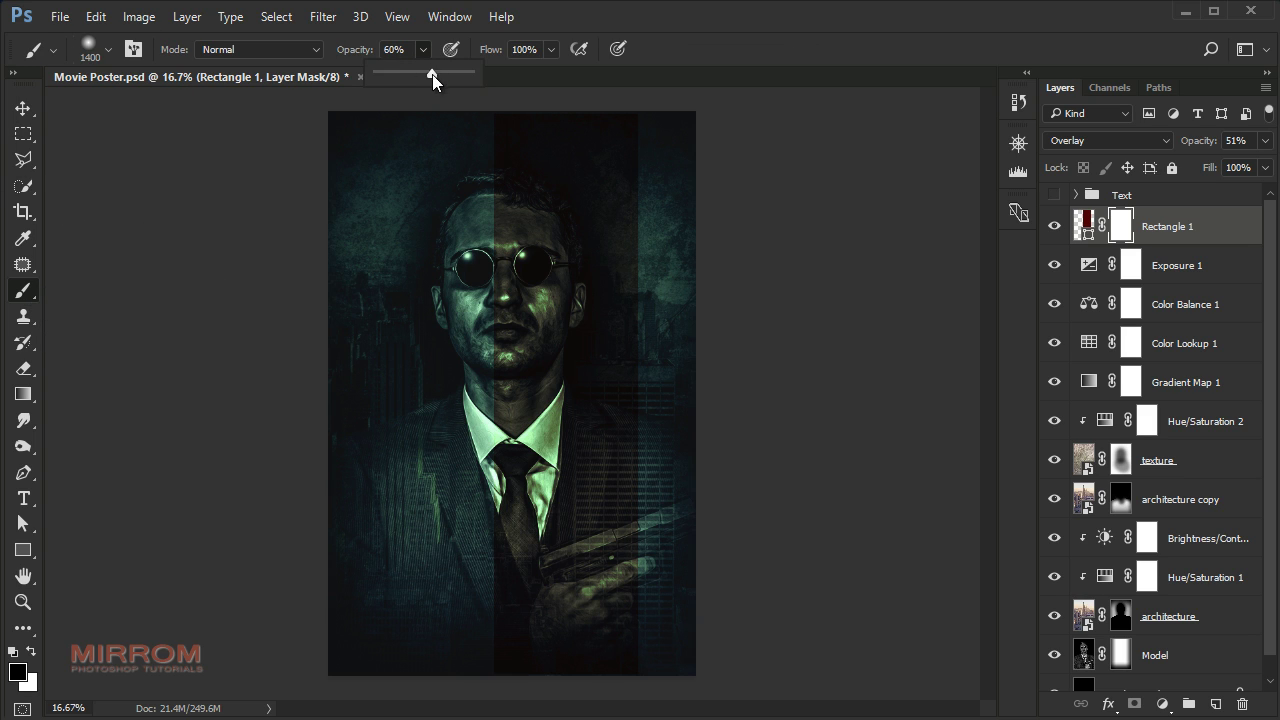
left_click_drag(433, 74, 497, 82)
left_click(108, 50)
scroll(193, 390, "down", 1)
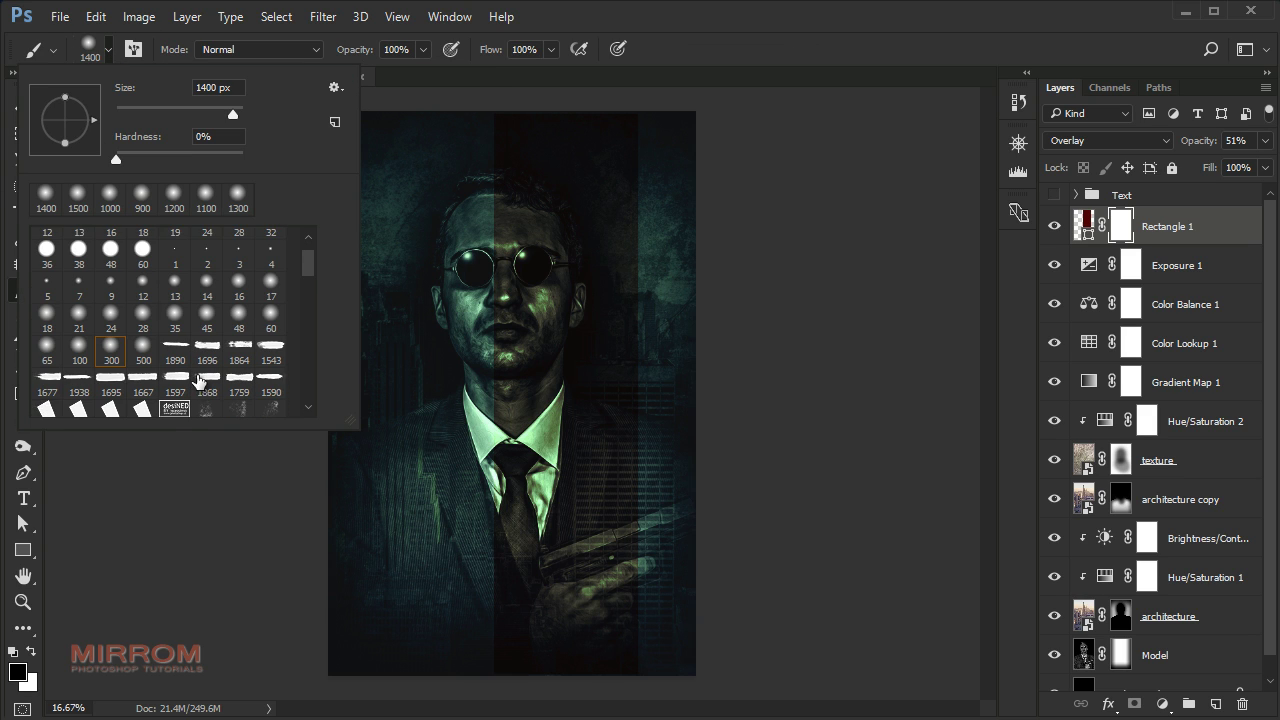
scroll(195, 385, "down", 1)
left_click(236, 366)
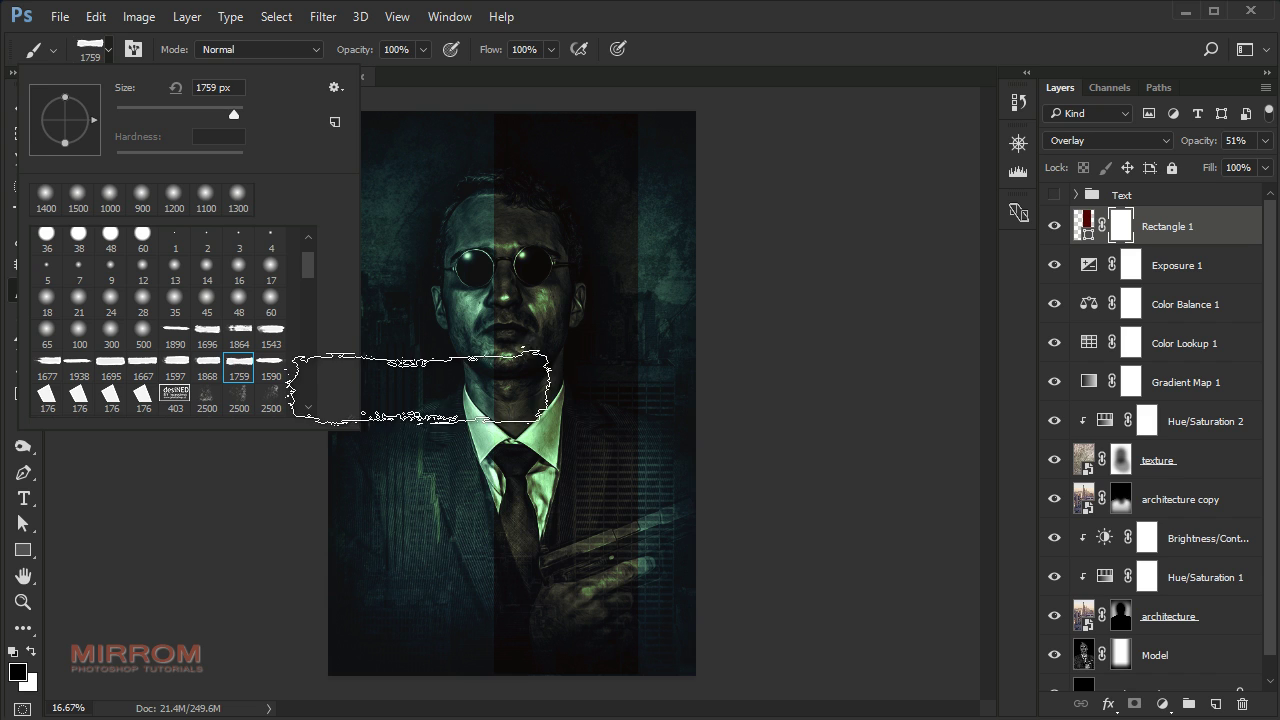
left_click_drag(90, 124, 66, 94)
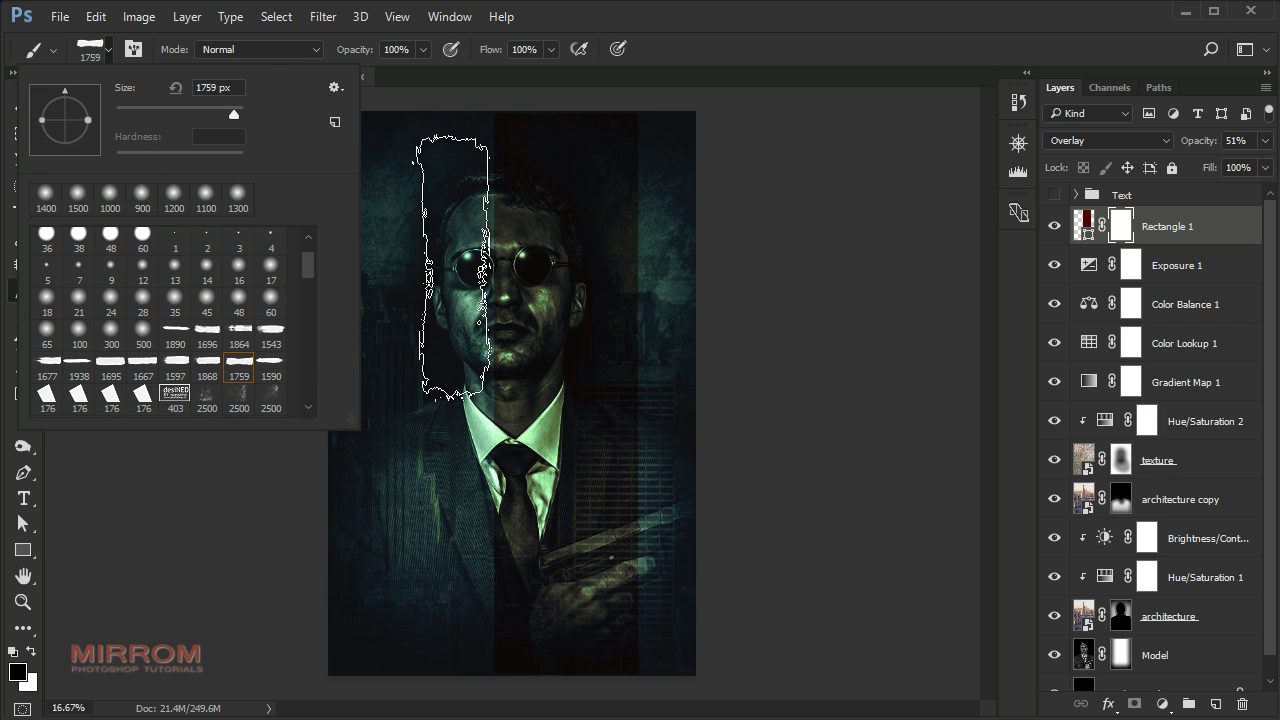
left_click(435, 280)
- Enlarge the brush to about 3200 px and paint black on the mask along the left edge
key("bracketright")
key("bracketright")
key("bracketright")
key("bracketright")
key("bracketright")
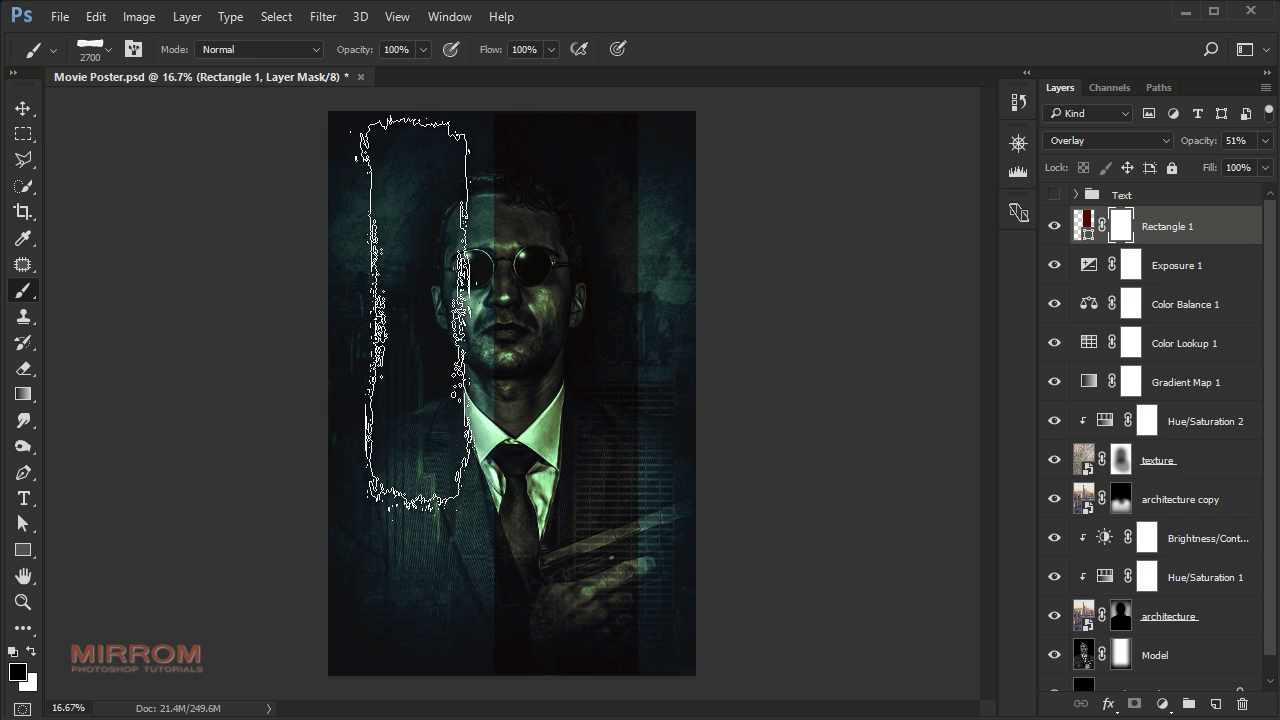
key("bracketright")
key("bracketright")
key("bracketright")
key("bracketright")
key("bracketright")
key("bracketright")
key("bracketright")
key("bracketright")
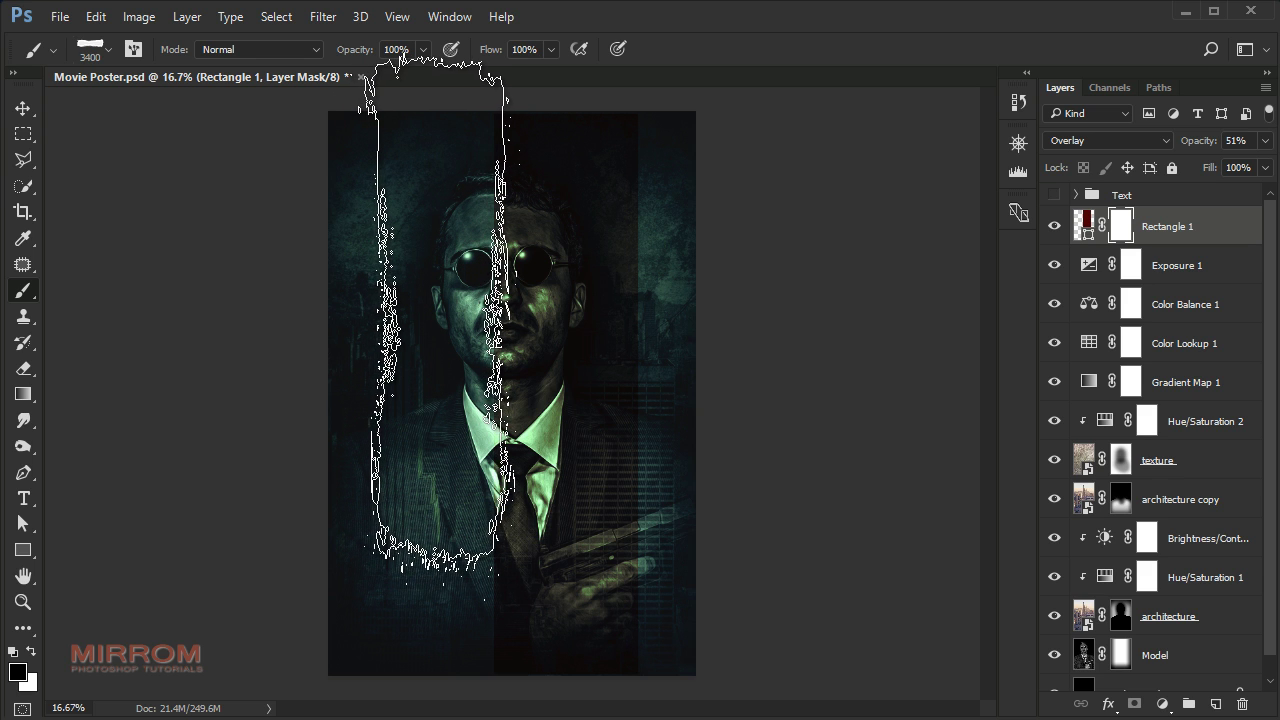
left_click_drag(430, 340, 330, 340)
key("ctrl+z")
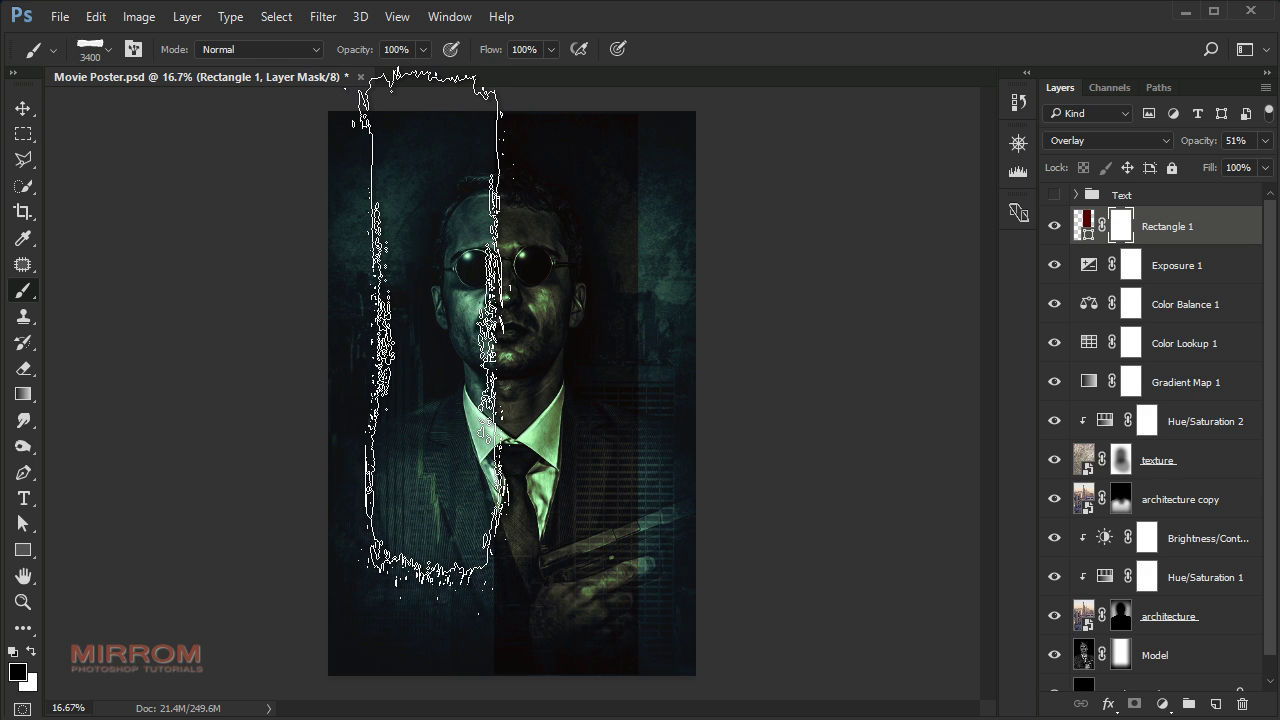
left_click_drag(430, 335, 300, 340)
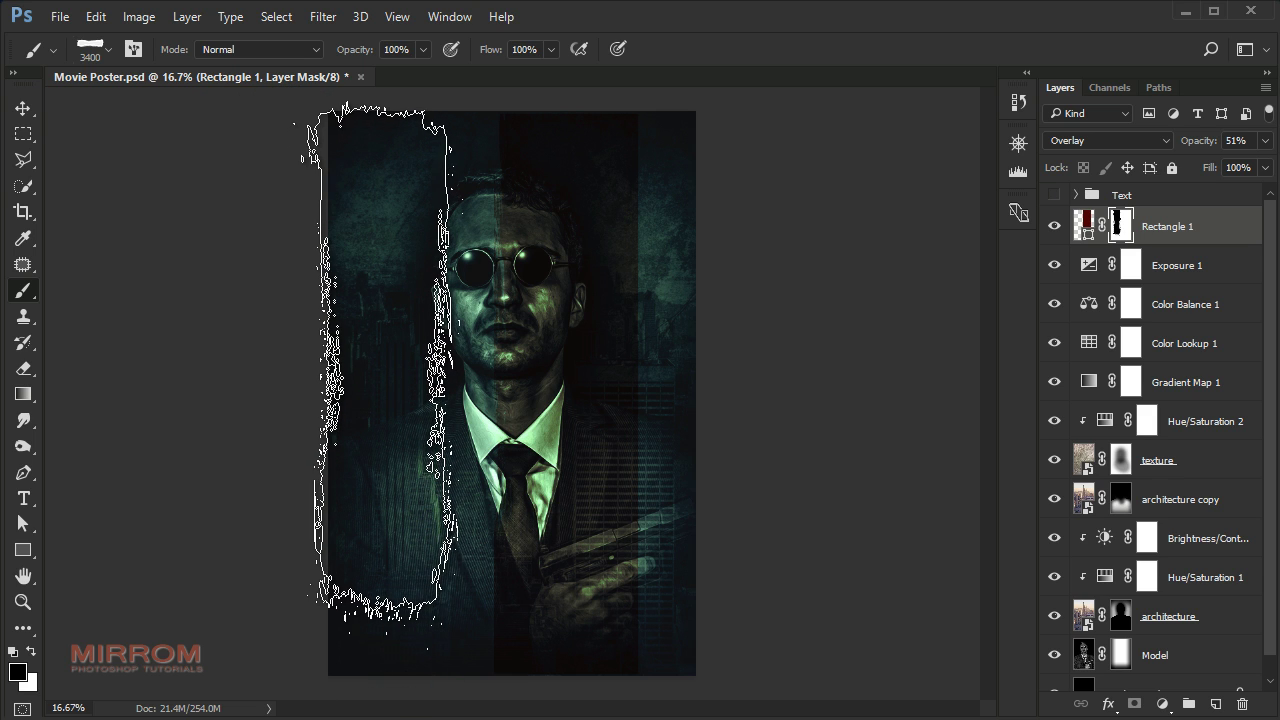
key("v")
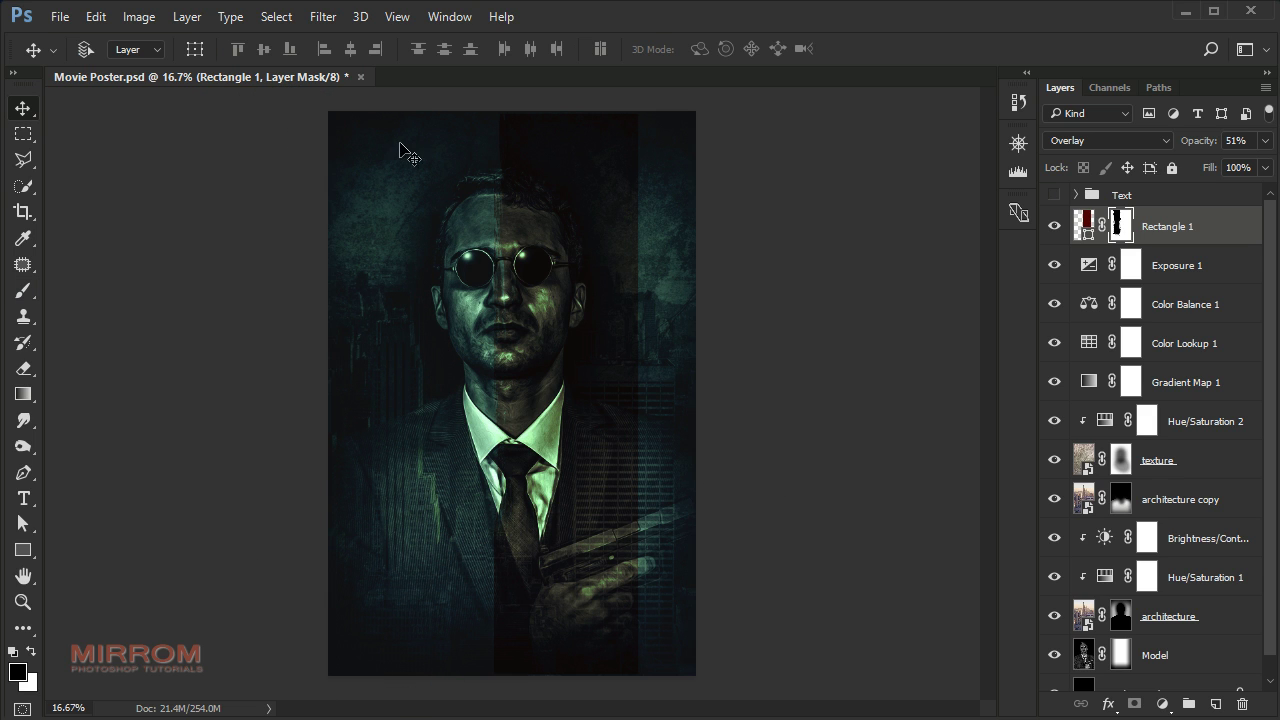
- Load the saved Sel1 channel as a selection of the man's outline
left_click(276, 17)
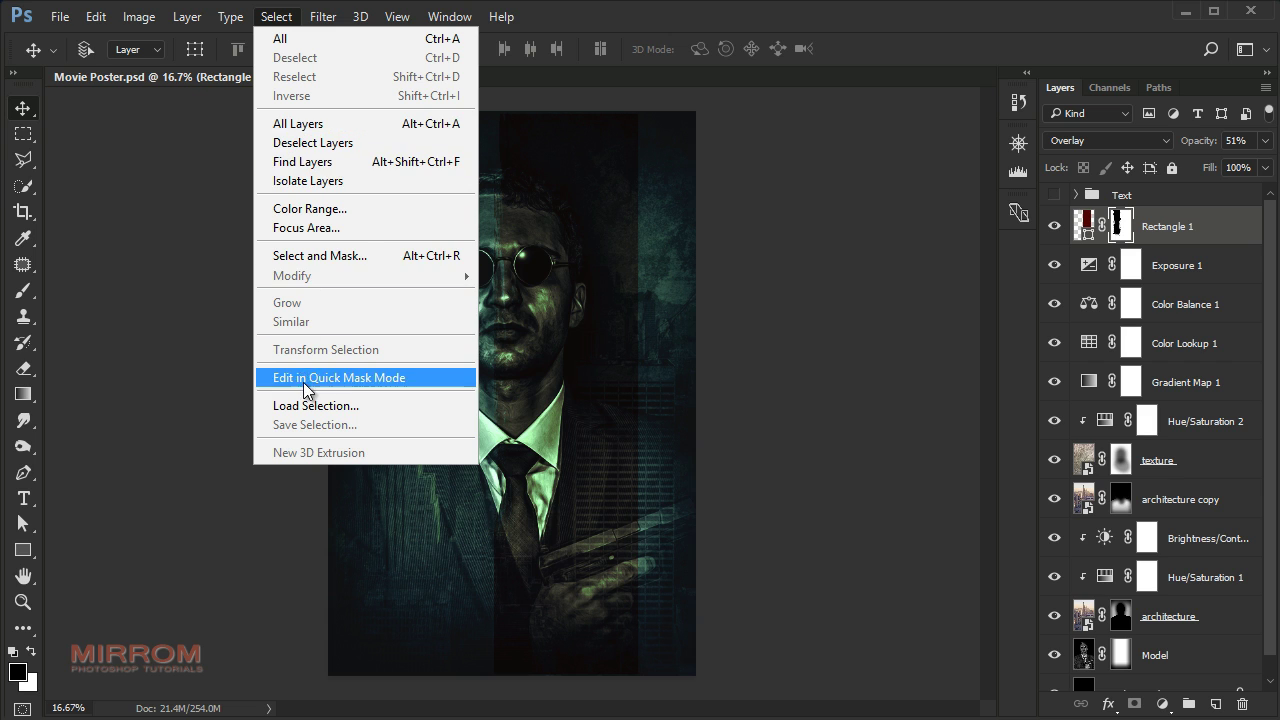
left_click(361, 405)
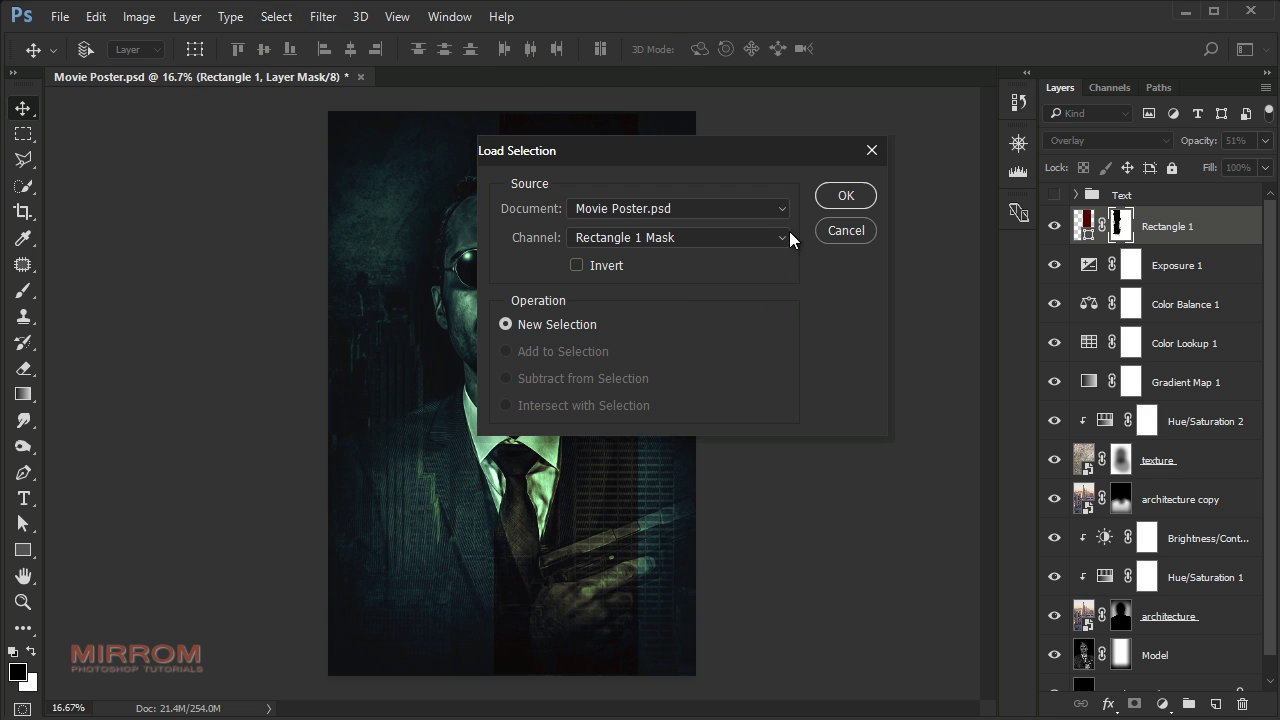
left_click(764, 240)
left_click(722, 297)
left_click(845, 196)
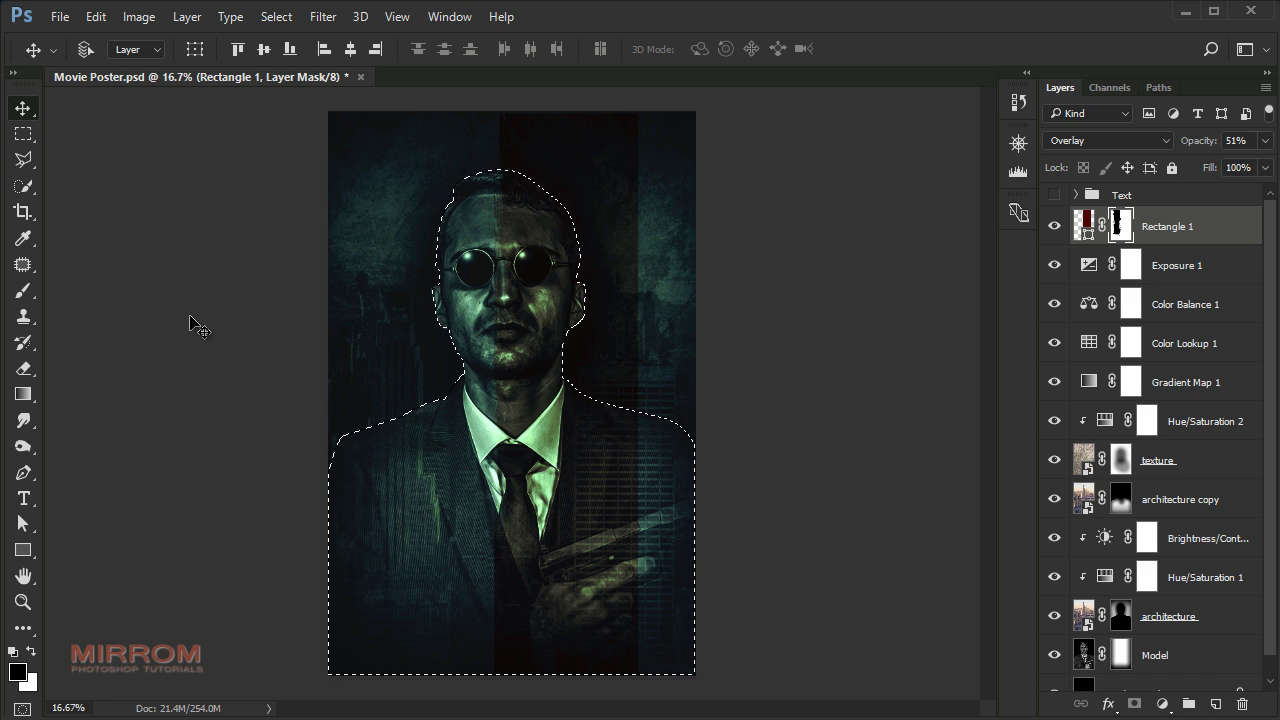
- With a 900 px soft brush, paint the stripe out of the inverted background and the hand area
left_click(31, 299)
left_click(107, 50)
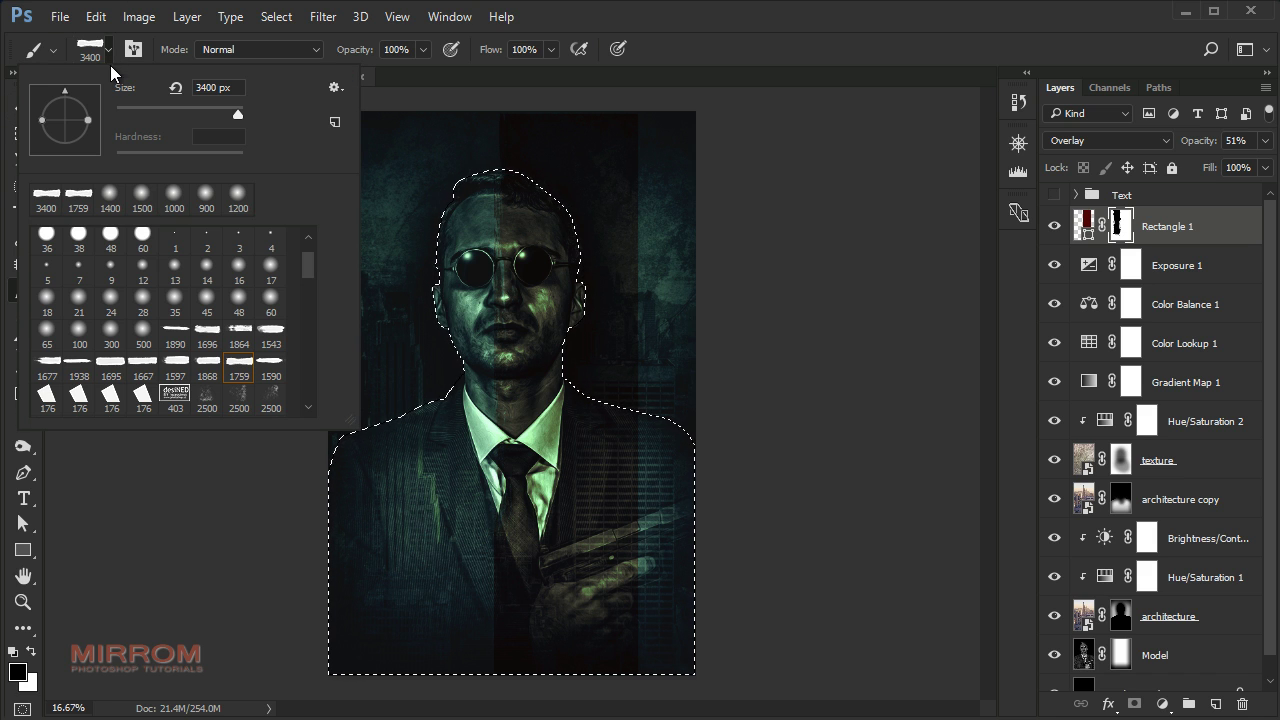
left_click(205, 196)
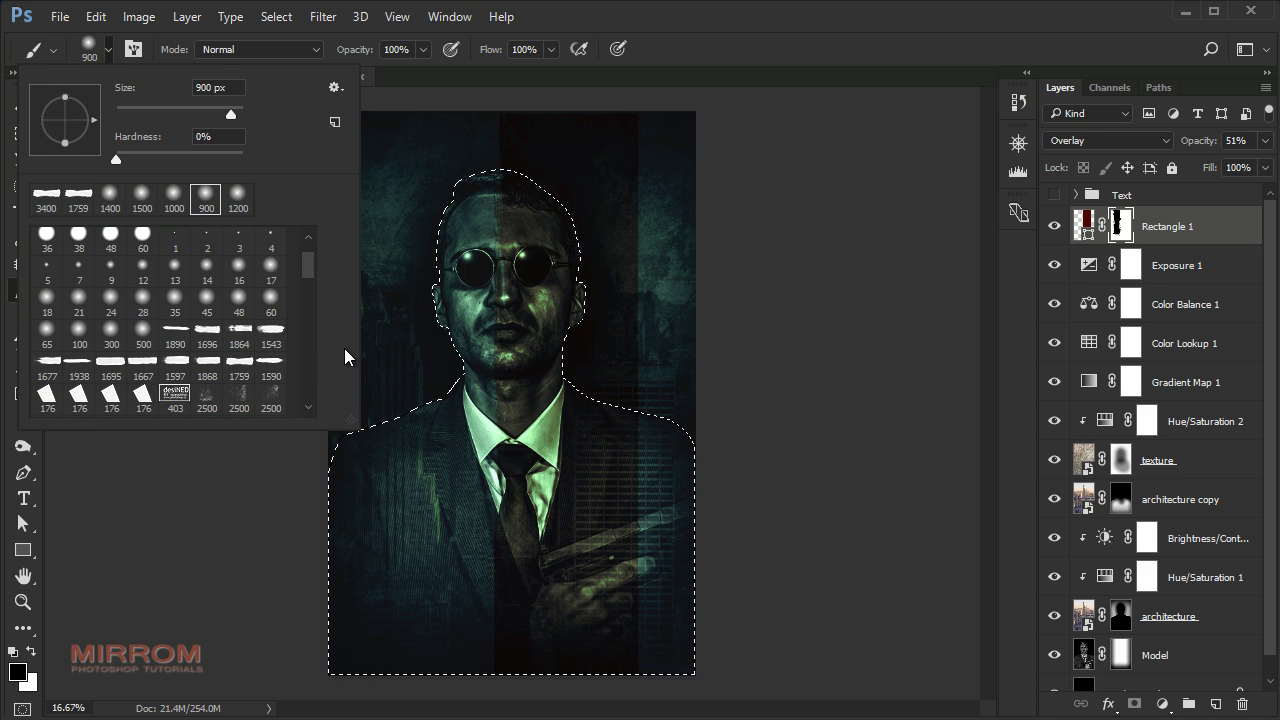
left_click(766, 309)
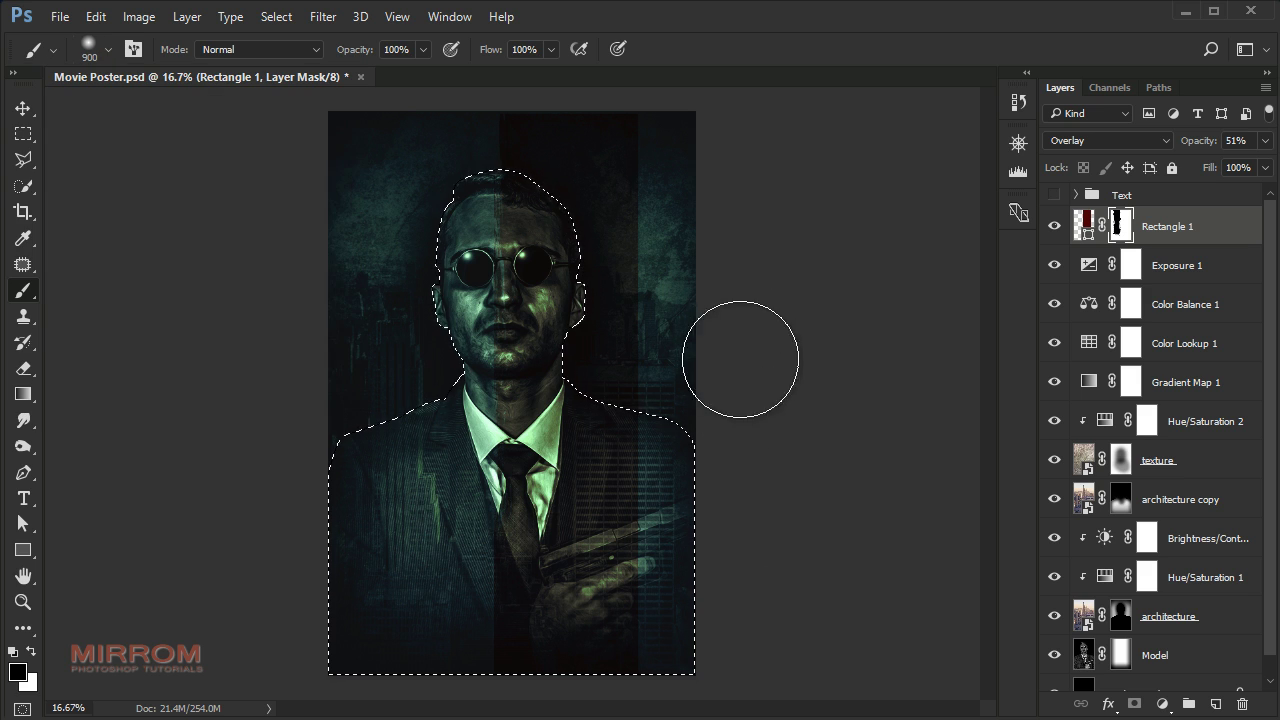
key("ctrl+shift+i")
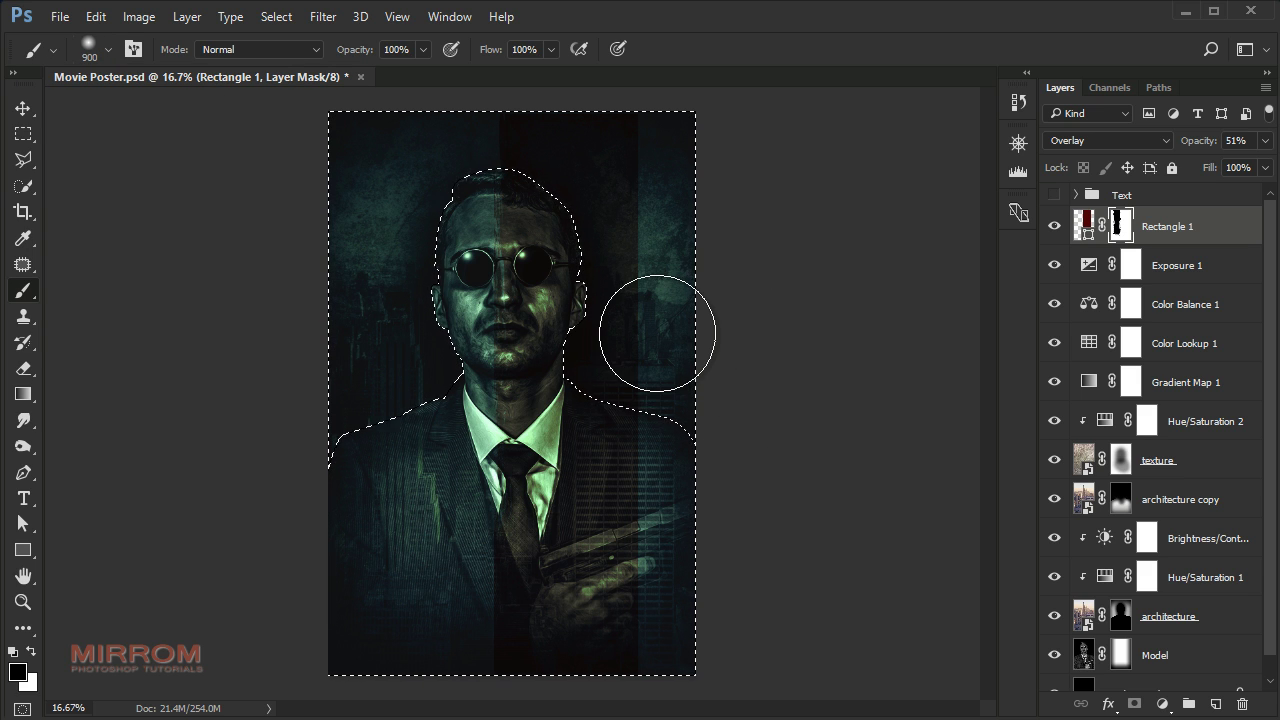
mouse_move(617, 217)
left_mouse_down()
mouse_move(529, 129)
mouse_move(686, 194)
mouse_move(614, 300)
mouse_move(609, 345)
mouse_move(611, 323)
mouse_move(591, 337)
mouse_move(537, 146)
mouse_move(604, 338)
left_mouse_up()
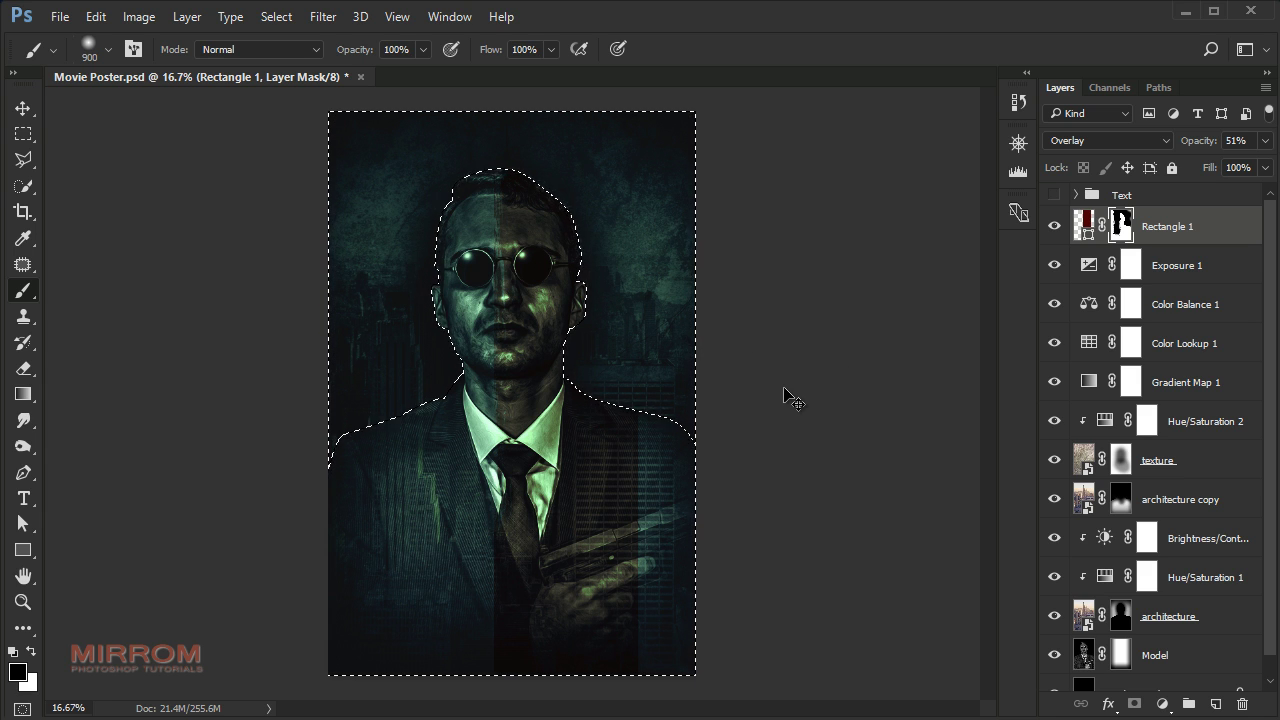
key("ctrl+d")
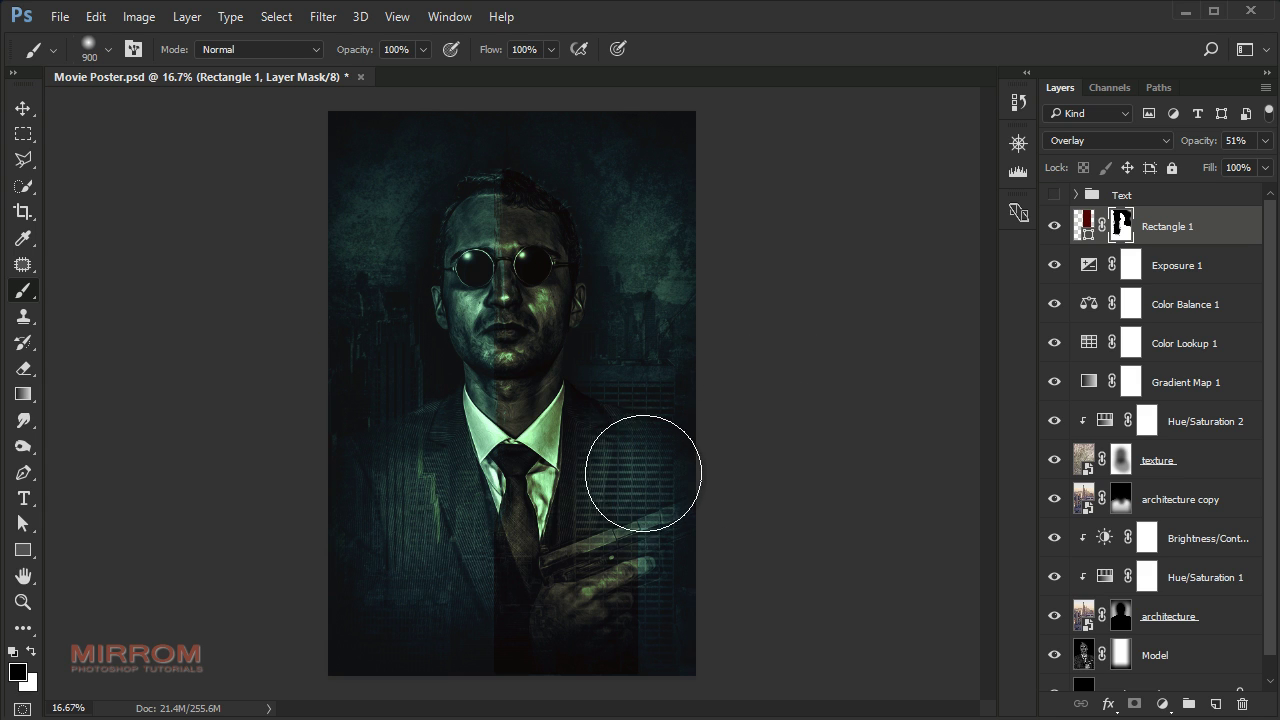
mouse_move(613, 624)
left_mouse_down()
mouse_move(566, 663)
mouse_move(486, 623)
mouse_move(451, 566)
mouse_move(588, 494)
left_mouse_up()
- Duplicate Rectangle 1 and give the copy fill #930606, Color blend mode and 100% opacity
key("v")
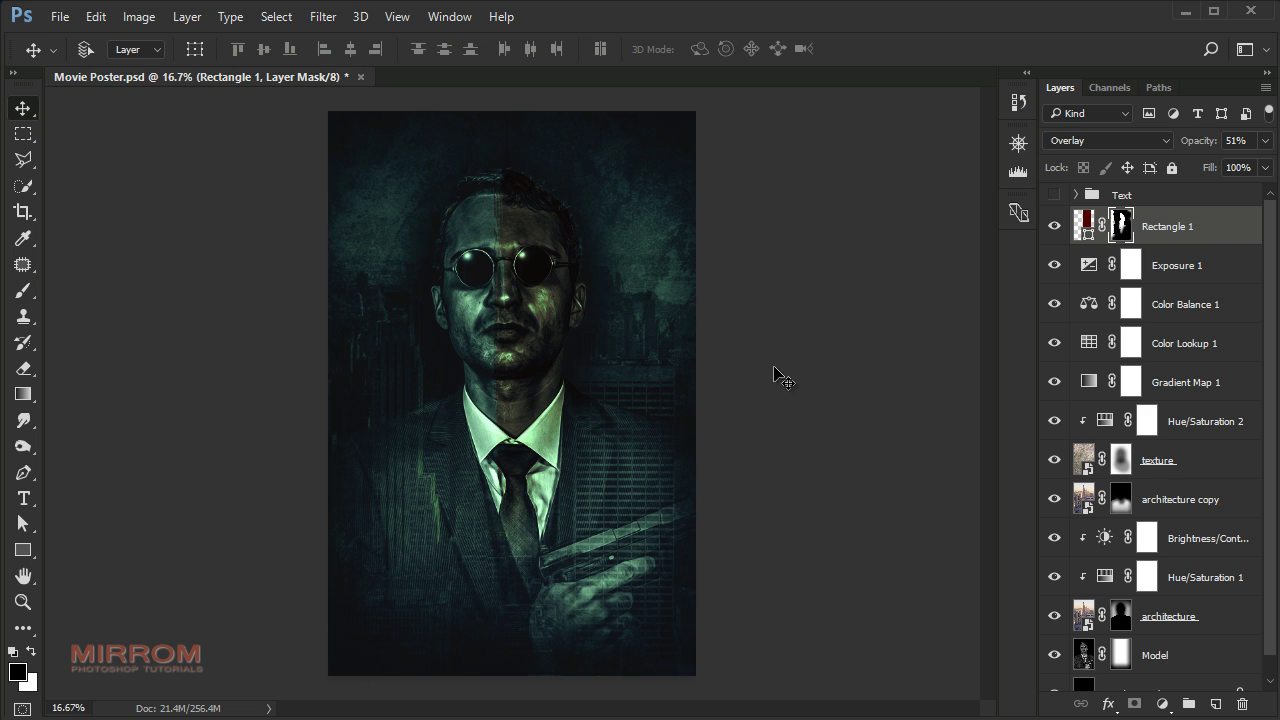
key("ctrl+j")
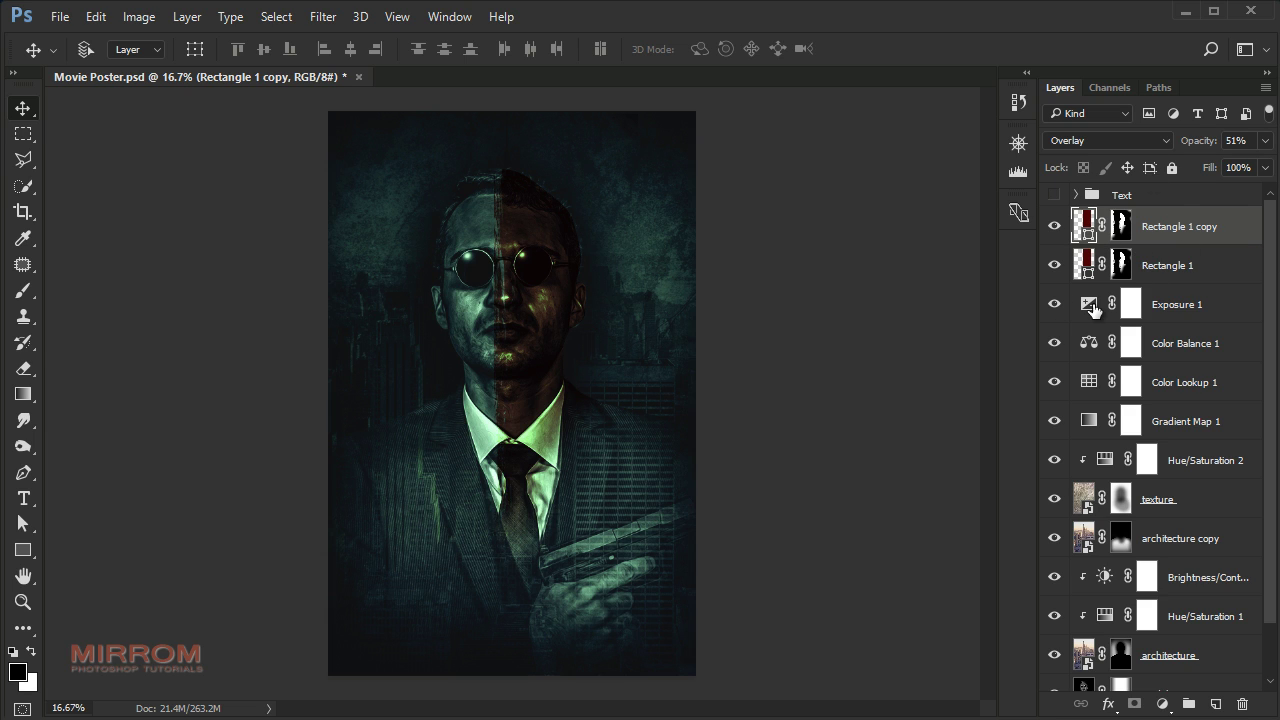
double_click(1087, 228)
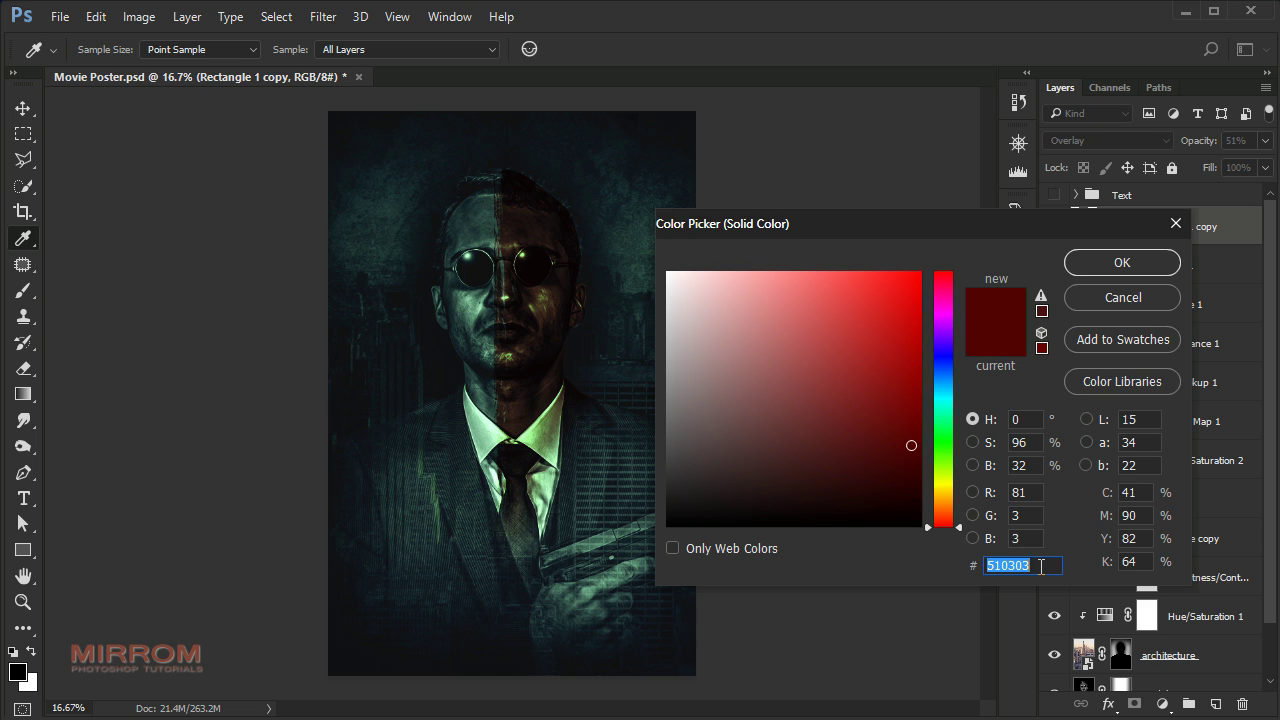
type("930")
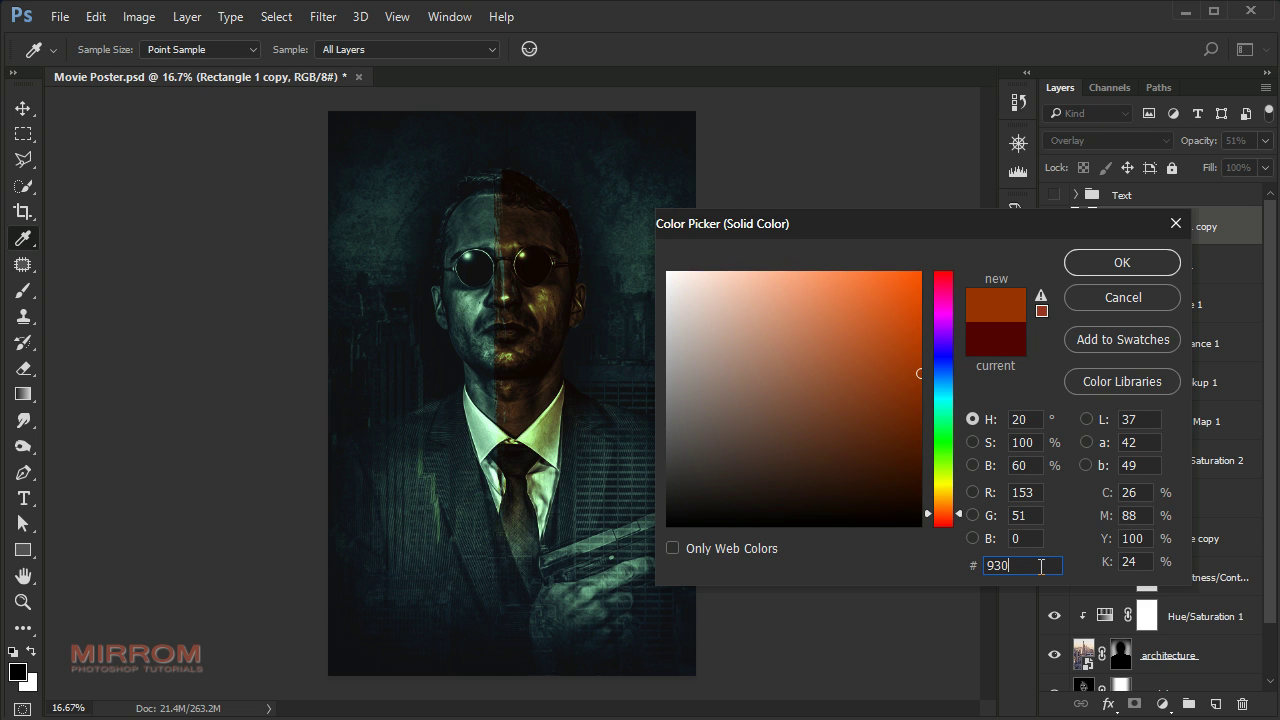
type("606")
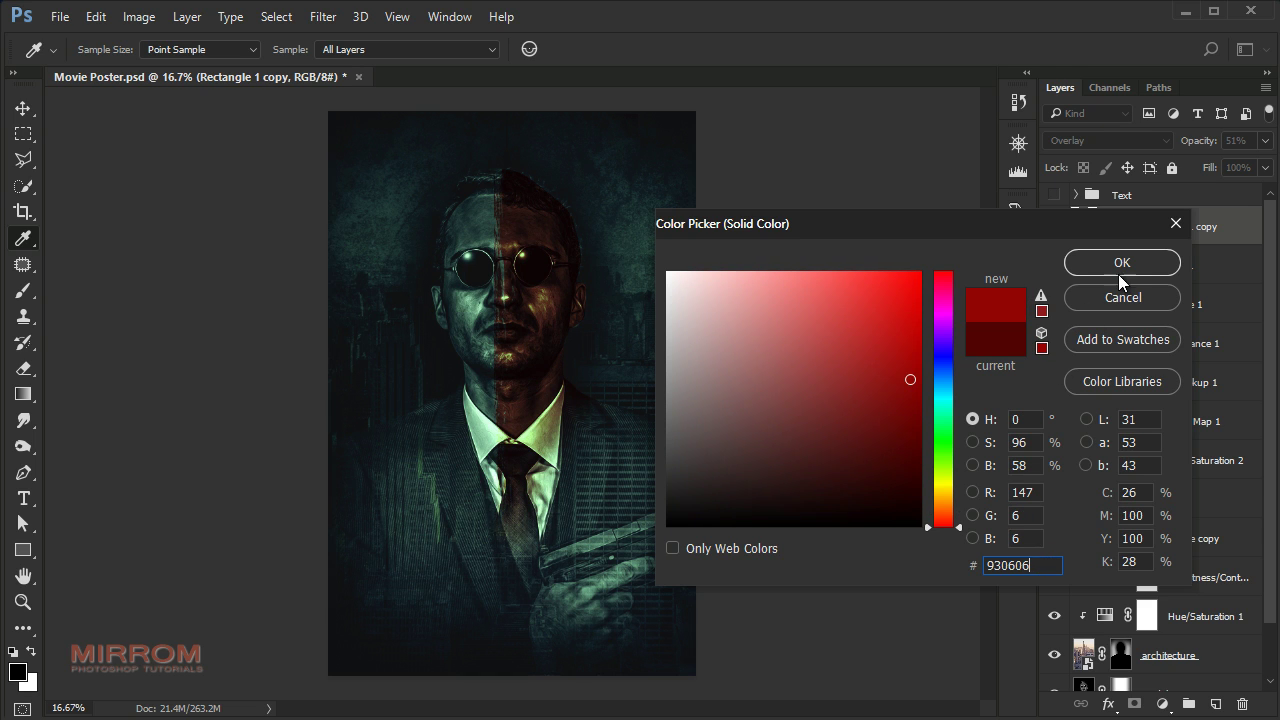
left_click(1121, 264)
left_click(1168, 146)
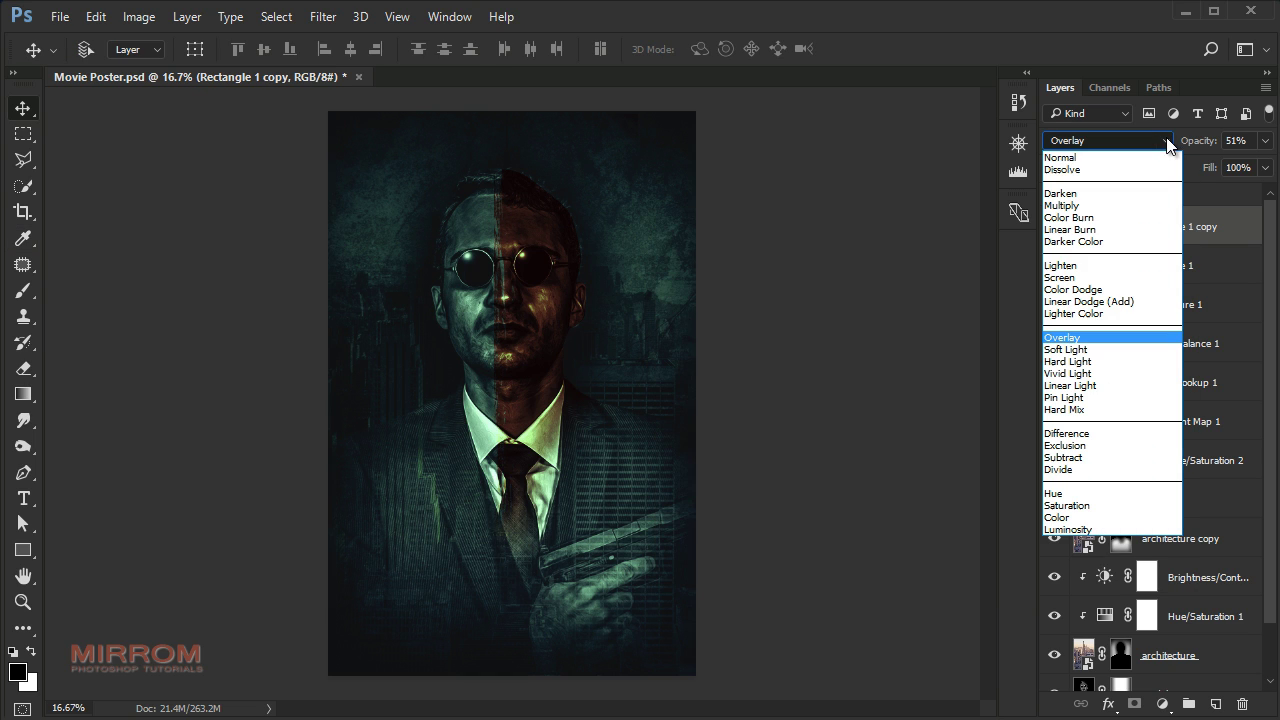
left_click(1105, 517)
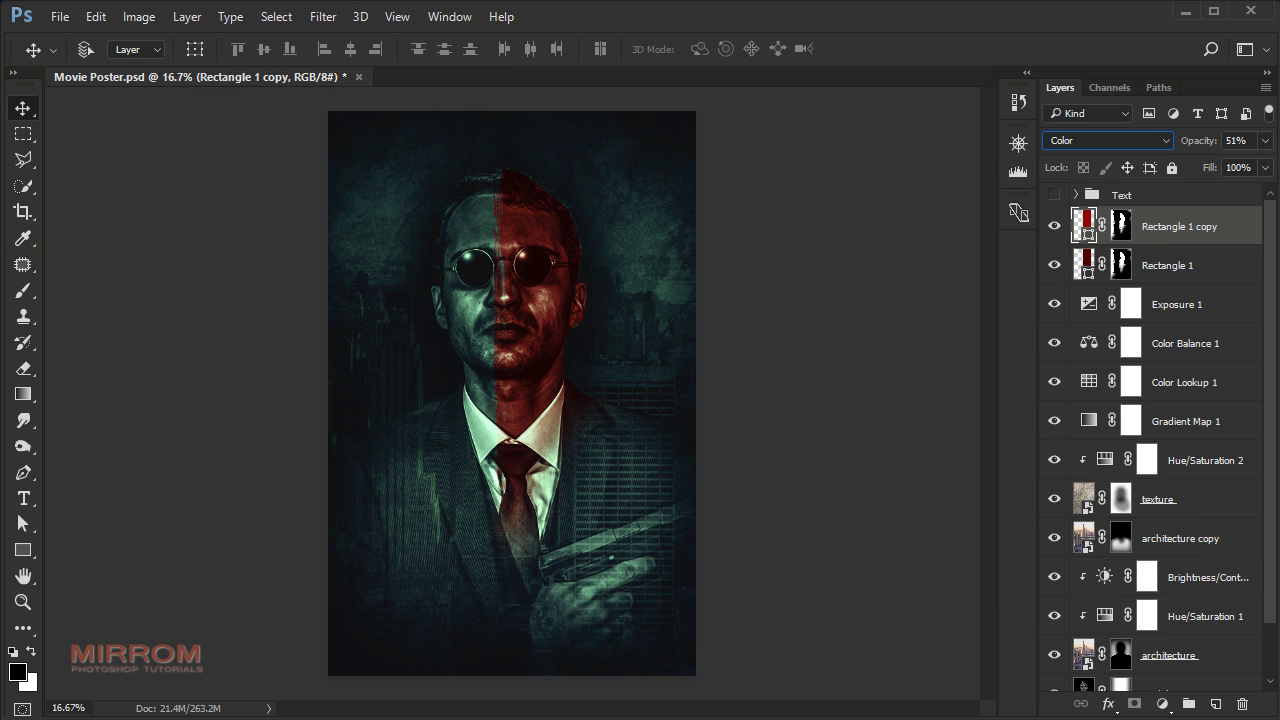
left_click(1265, 148)
left_click_drag(1215, 164, 1263, 164)
- Zoom in on the man's face to inspect the red half
key("ctrl+plus")
scroll(800, 300, "up", 1)
scroll(655, 342, "up", 1)
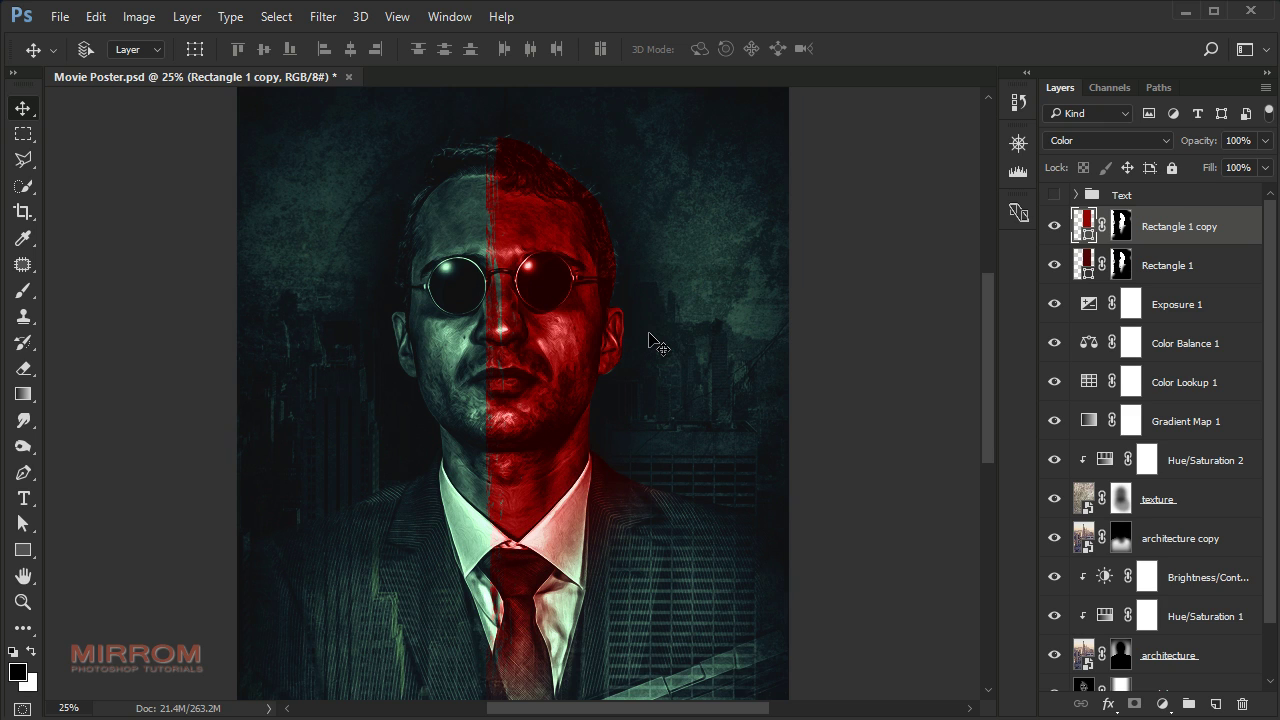
scroll(650, 340, "up", 1)
scroll(655, 345, "up", 1)
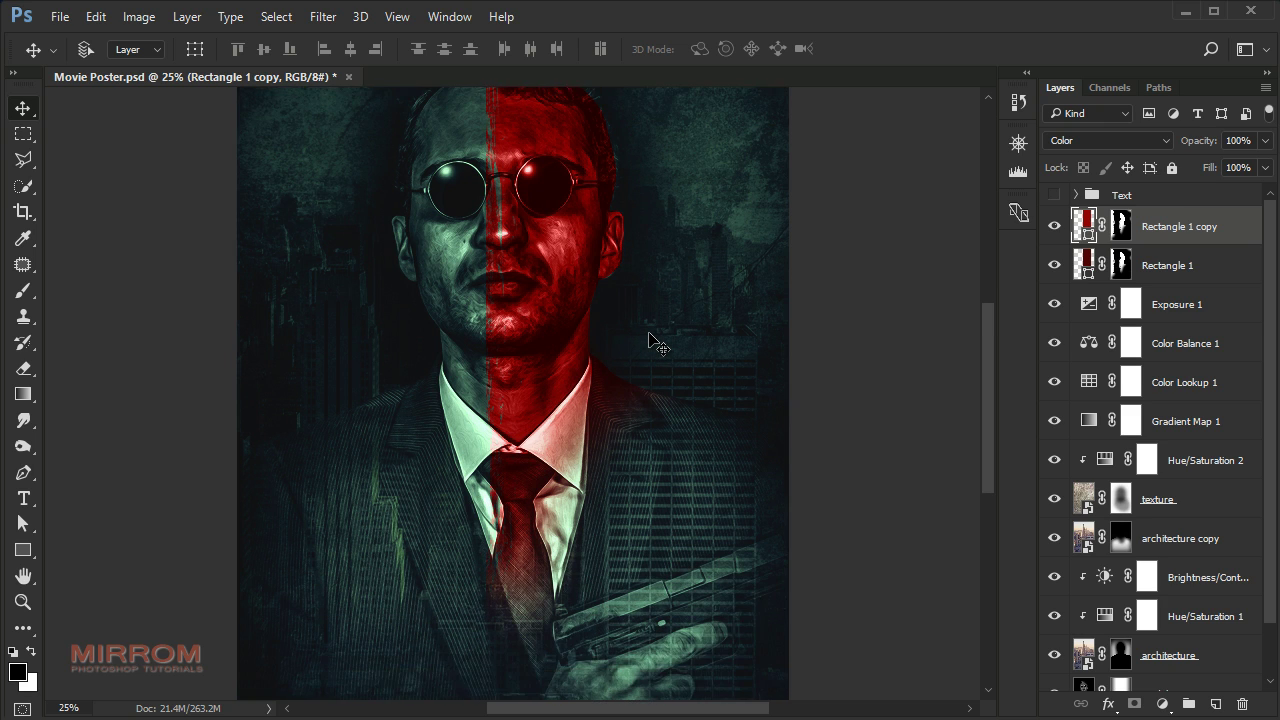
scroll(655, 345, "up", 2)
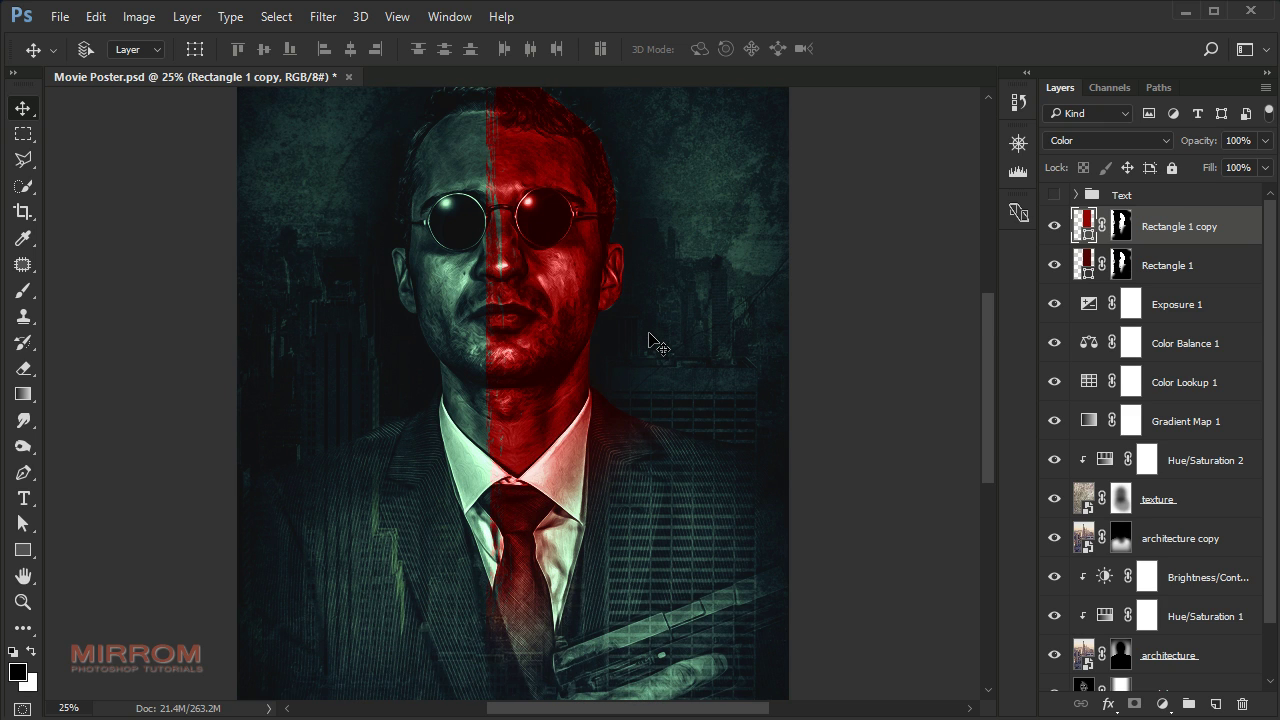
key("ctrl+minus")
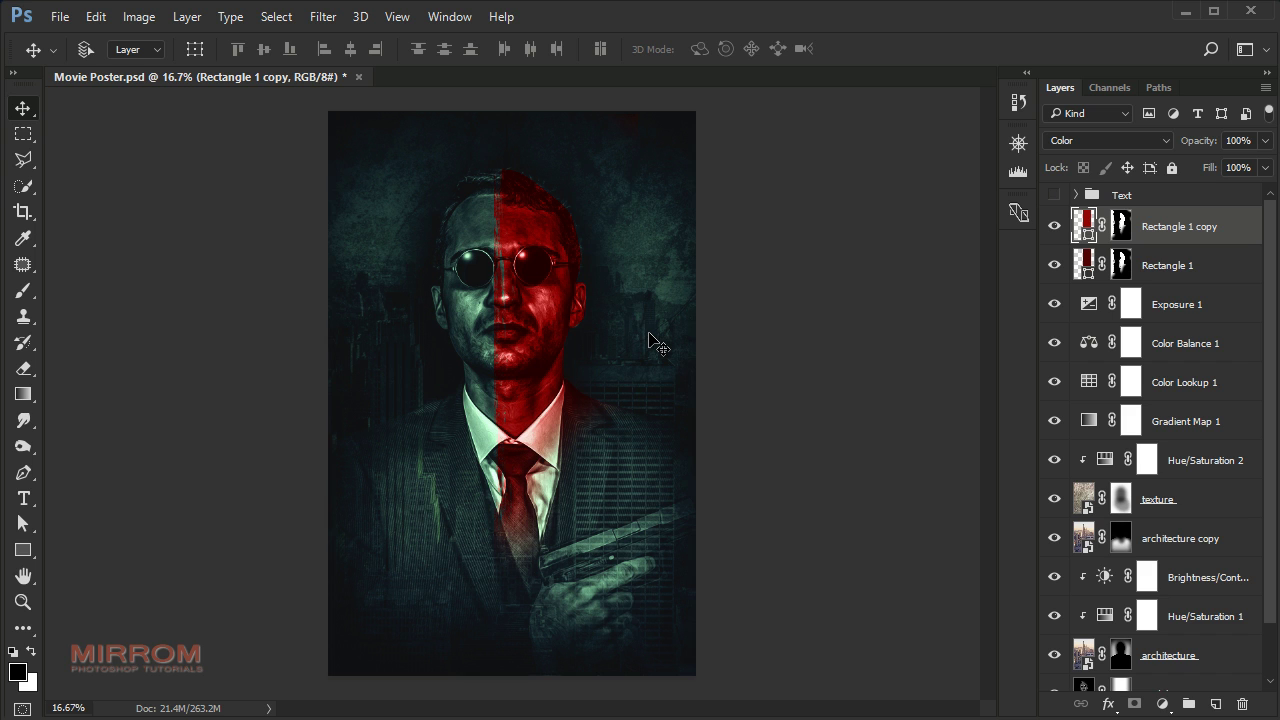
key("ctrl+space")
left_click(553, 185)
scroll(518, 408, "down", 2)
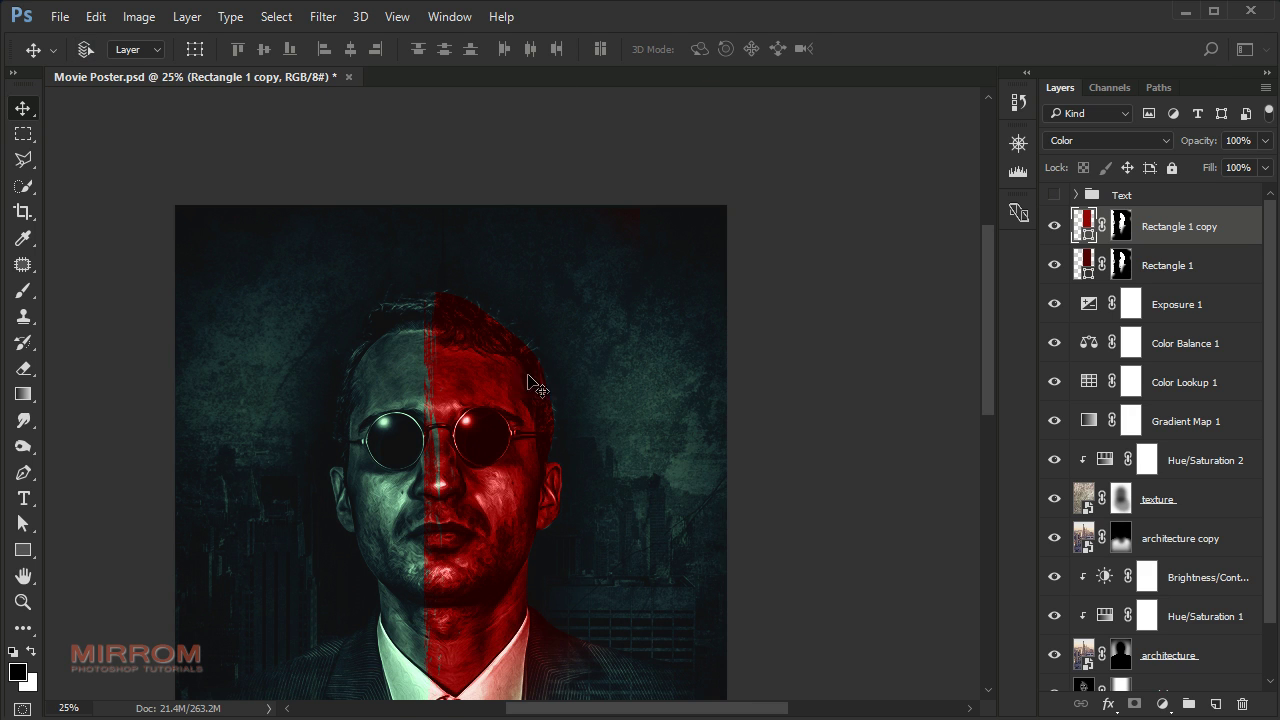
key("ctrl+plus")
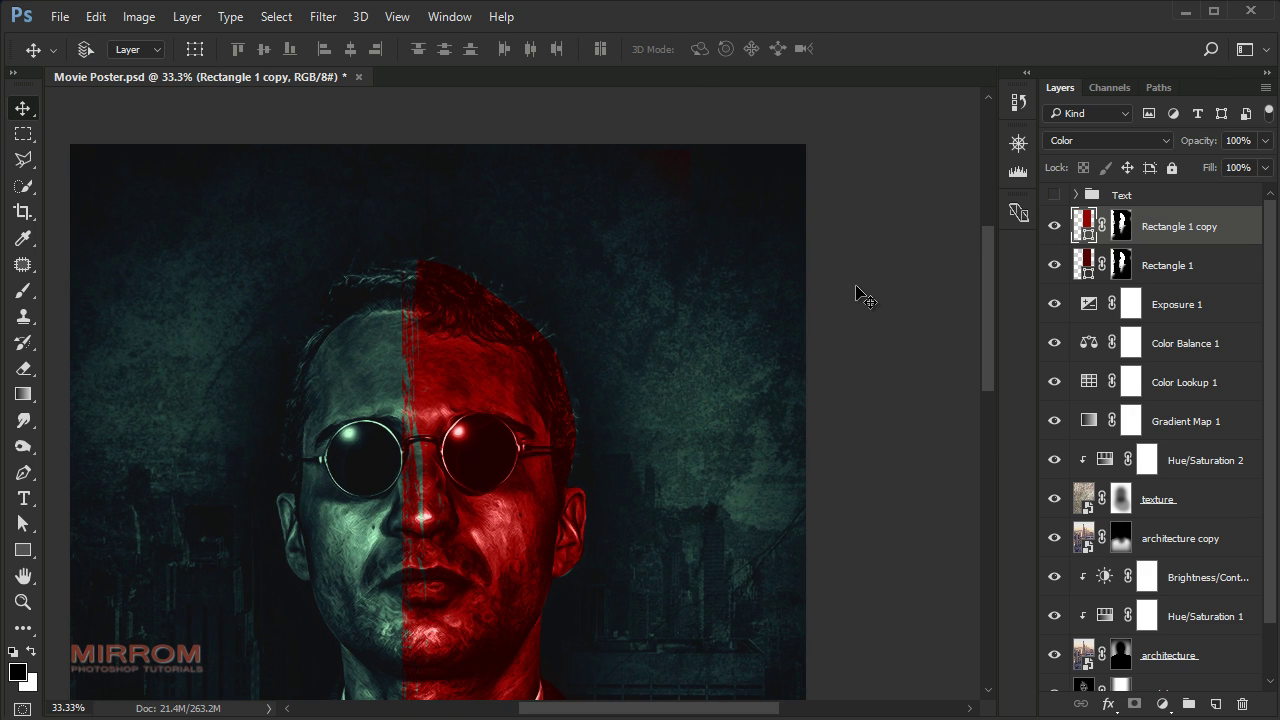
- Touch up the Rectangle 1 copy mask with a 300 px black brush at 69% opacity
left_click(1120, 228)
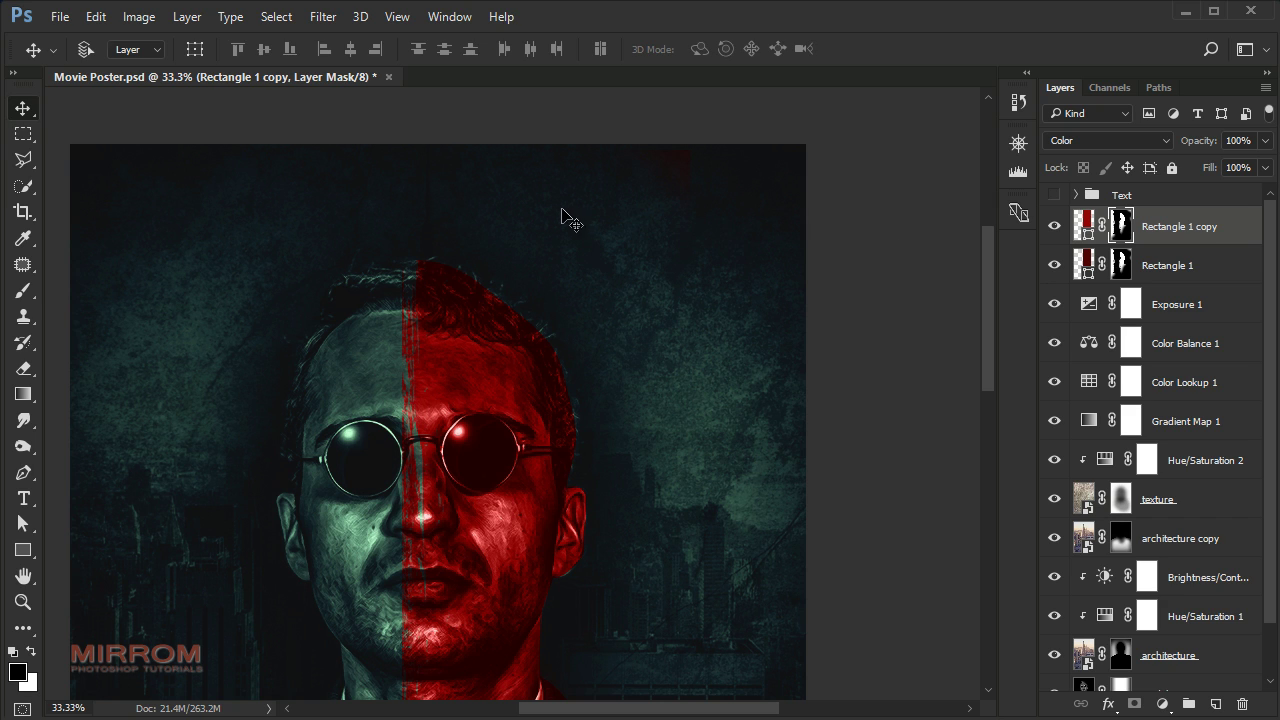
key("b")
left_click(423, 50)
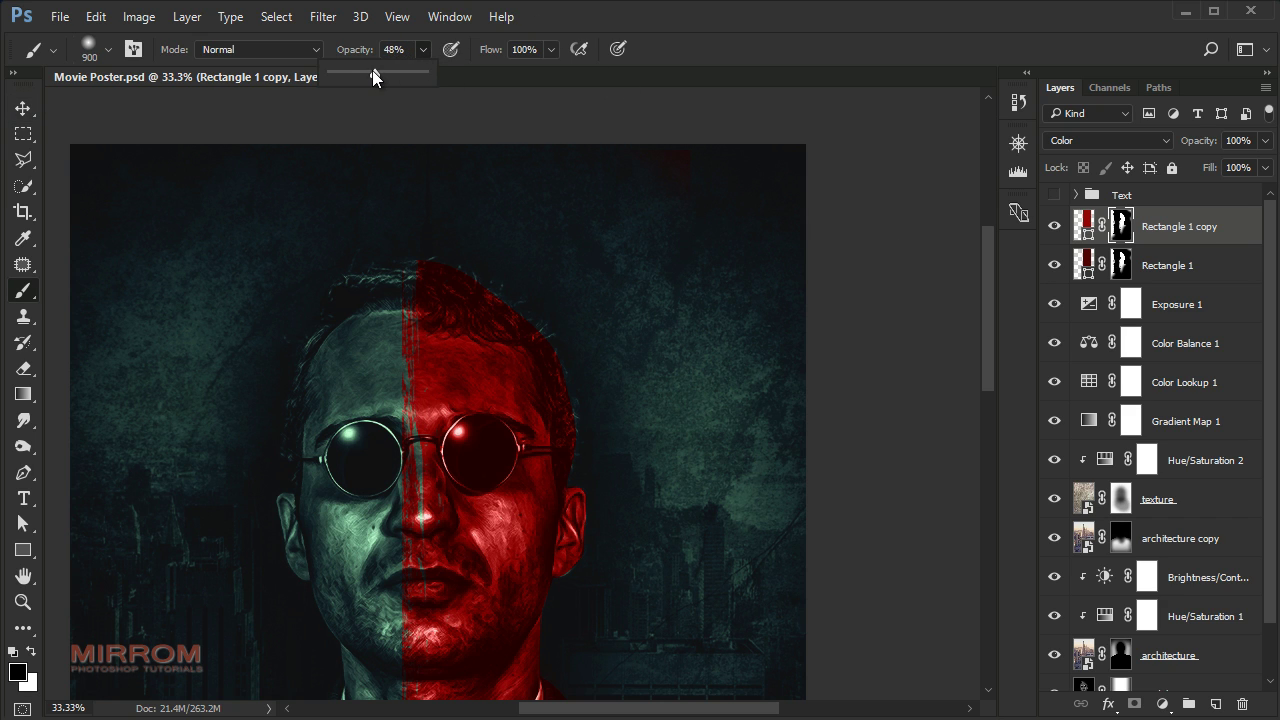
left_click_drag(372, 70, 364, 70)
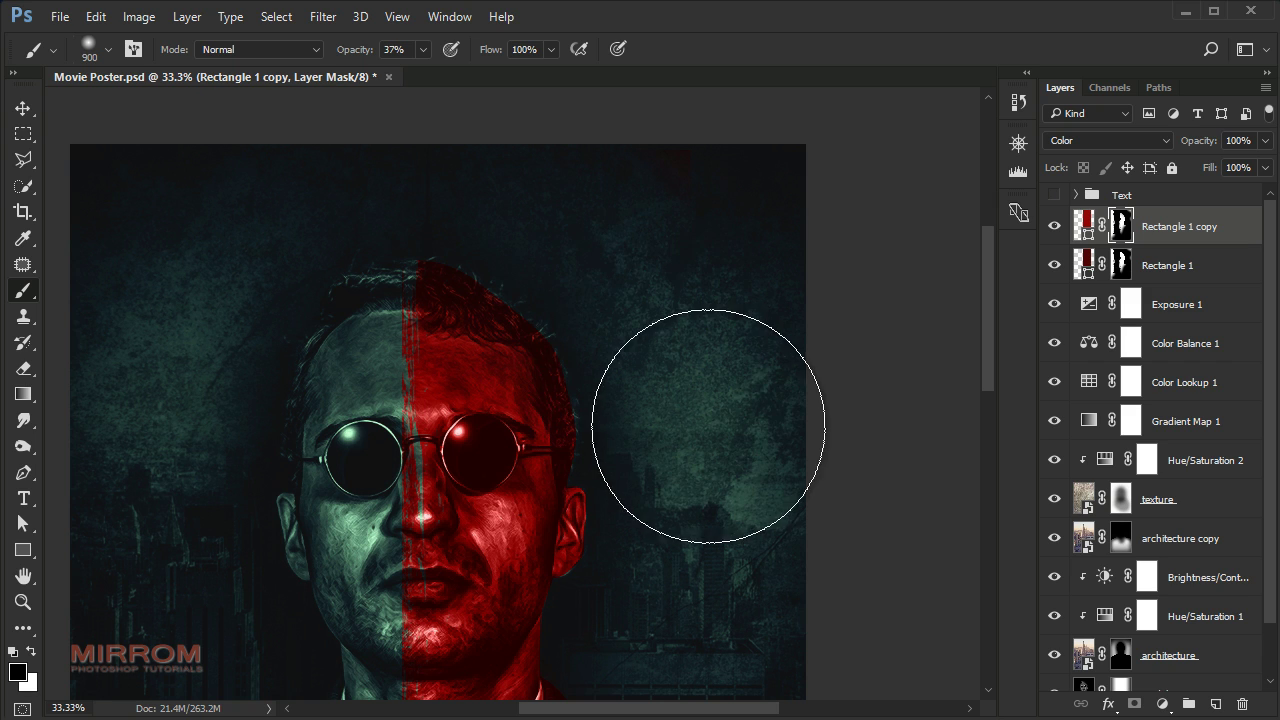
key("bracketleft")
key("bracketleft")
key("bracketleft")
key("bracketleft")
key("bracketleft")
key("bracketleft")
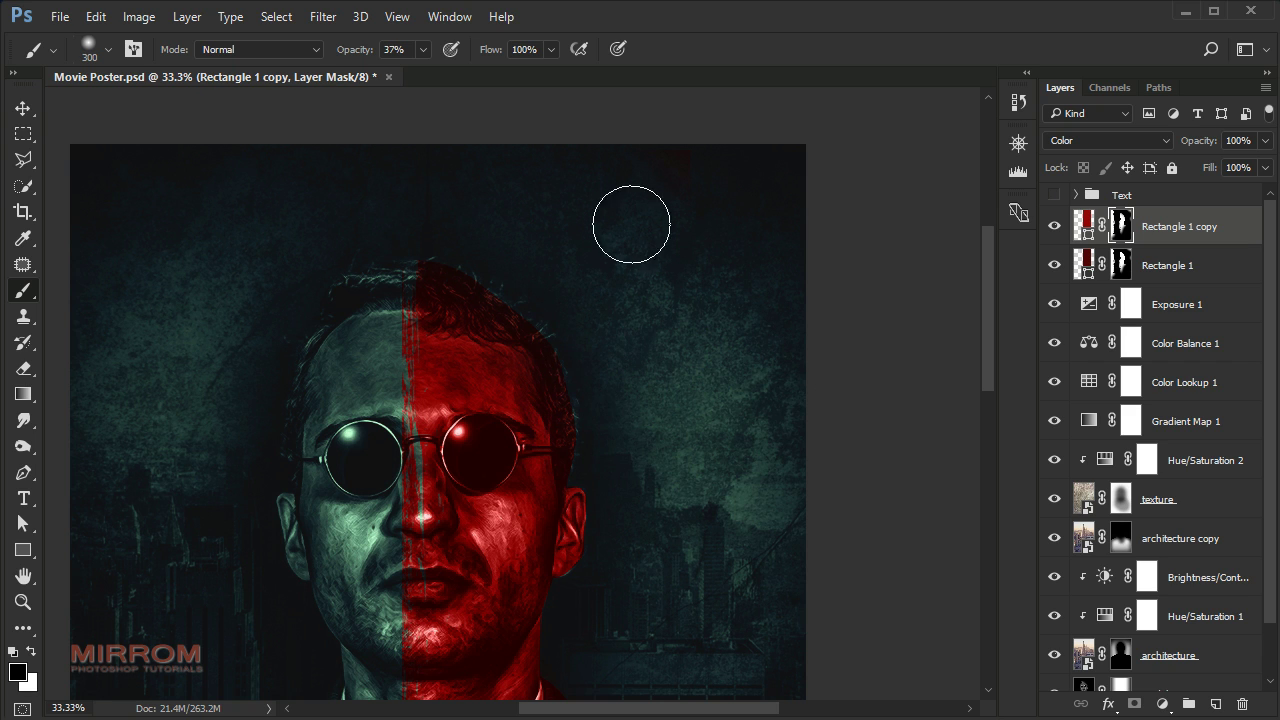
key("6")
key("9")
scroll(610, 594, "down", 2)
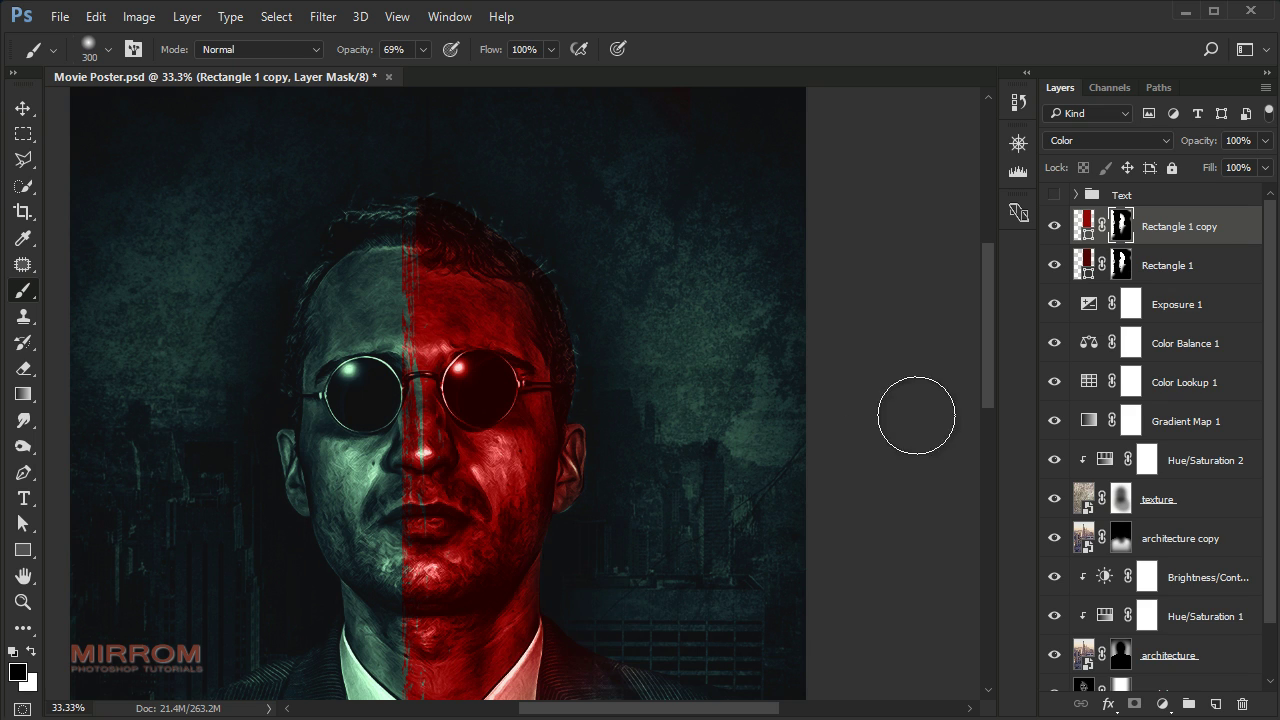
- Touch up the Rectangle 1 mask the same way, then zoom out to 25%
left_click(1121, 265)
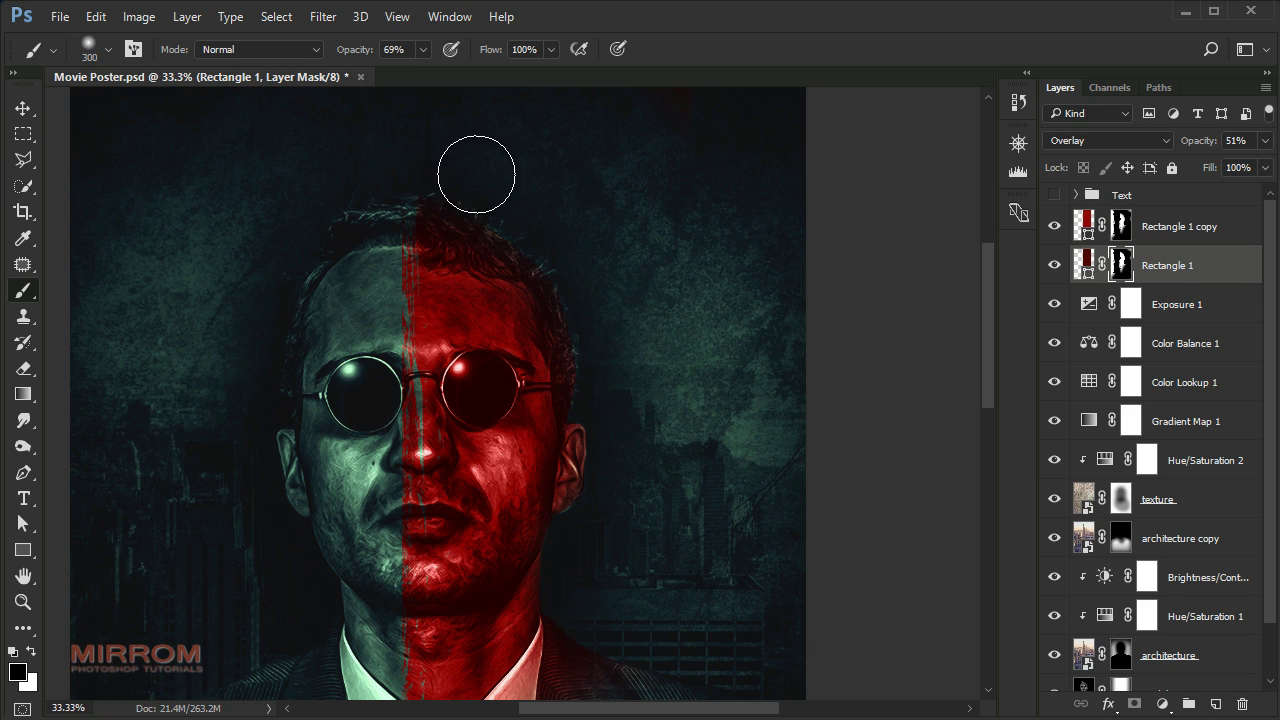
scroll(654, 451, "down", 2)
key("ctrl+minus")
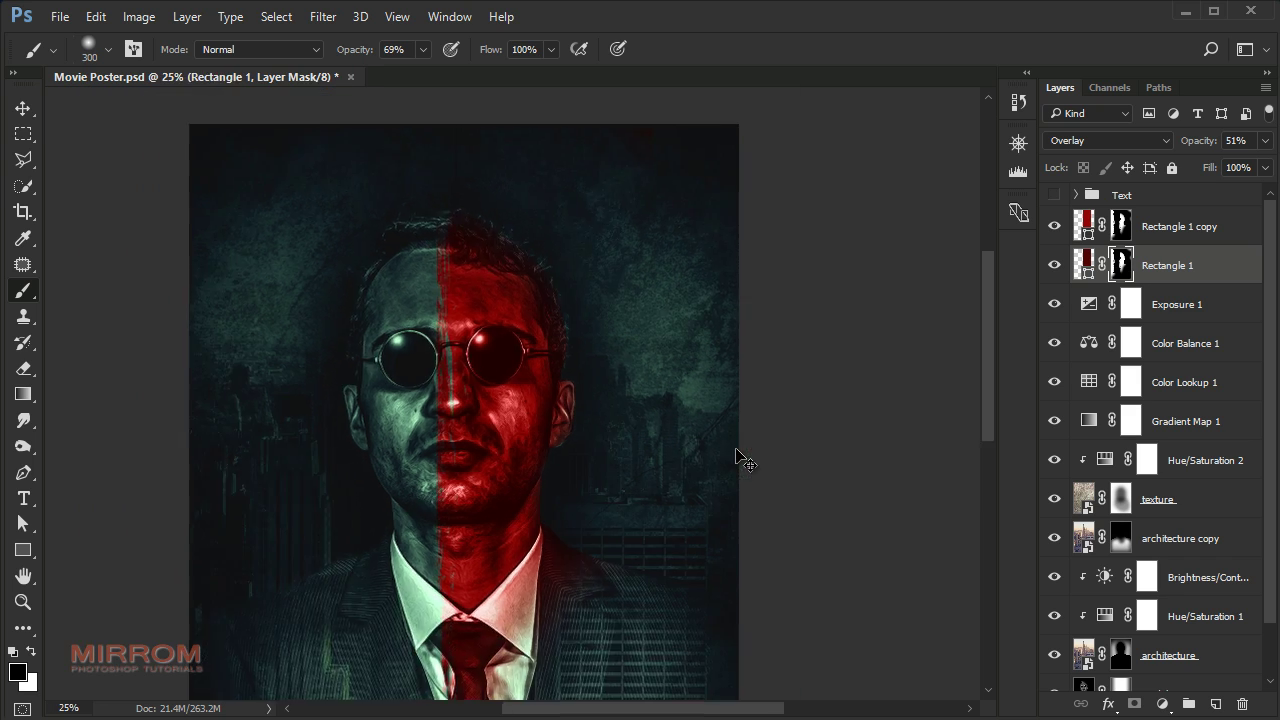
key("ctrl+minus")
- Above Rectangle 1 copy, add a Curves layer with white output at 234 and black lifted to about 15
key("v")
left_click(1190, 230)
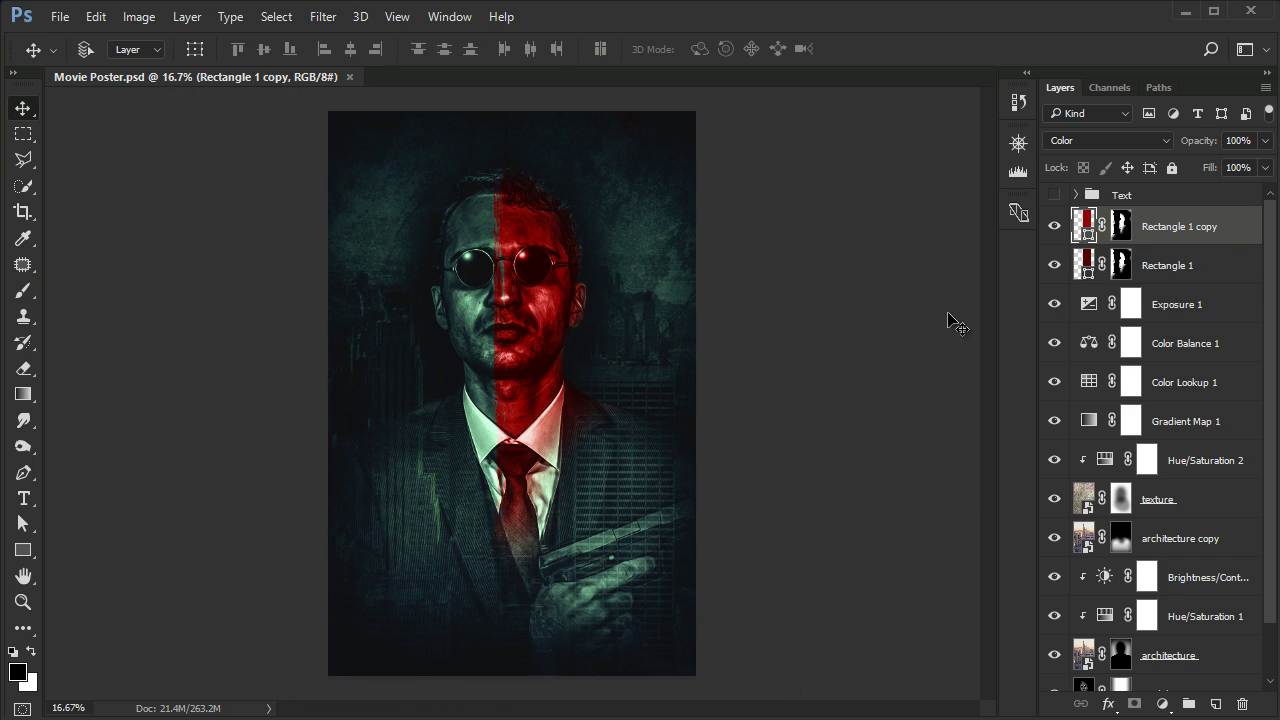
left_click(1162, 704)
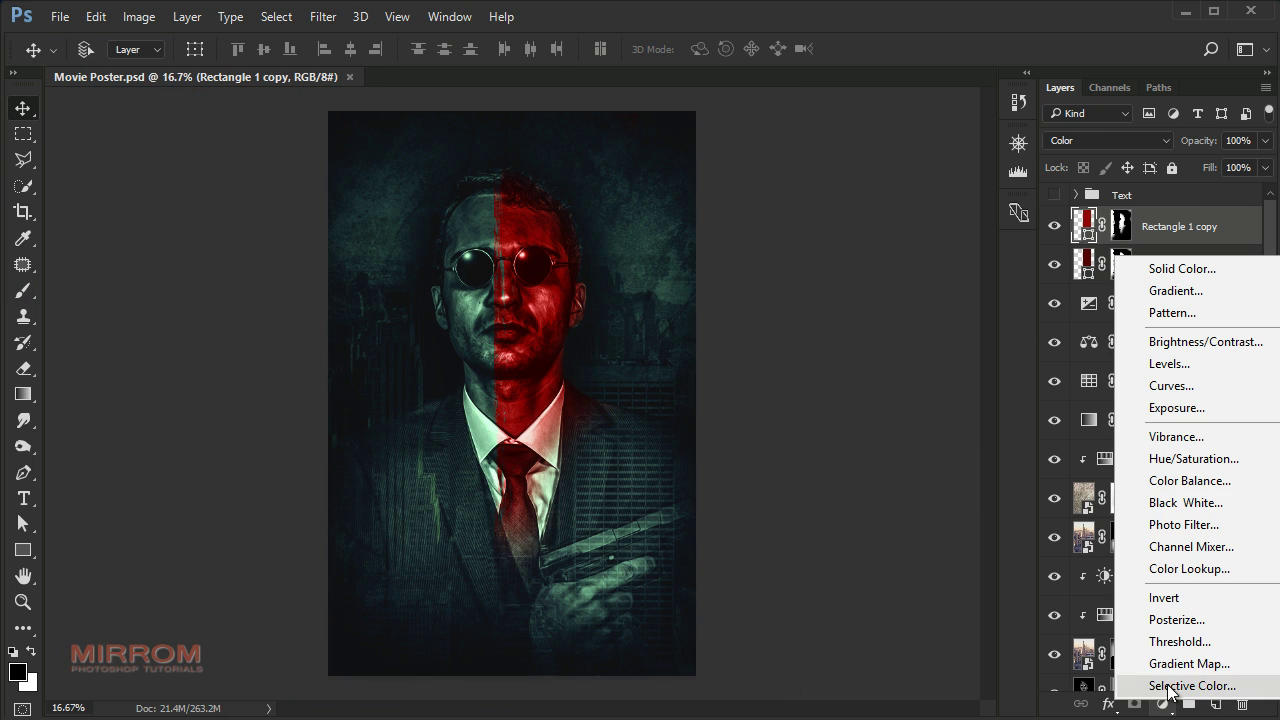
left_click(1171, 385)
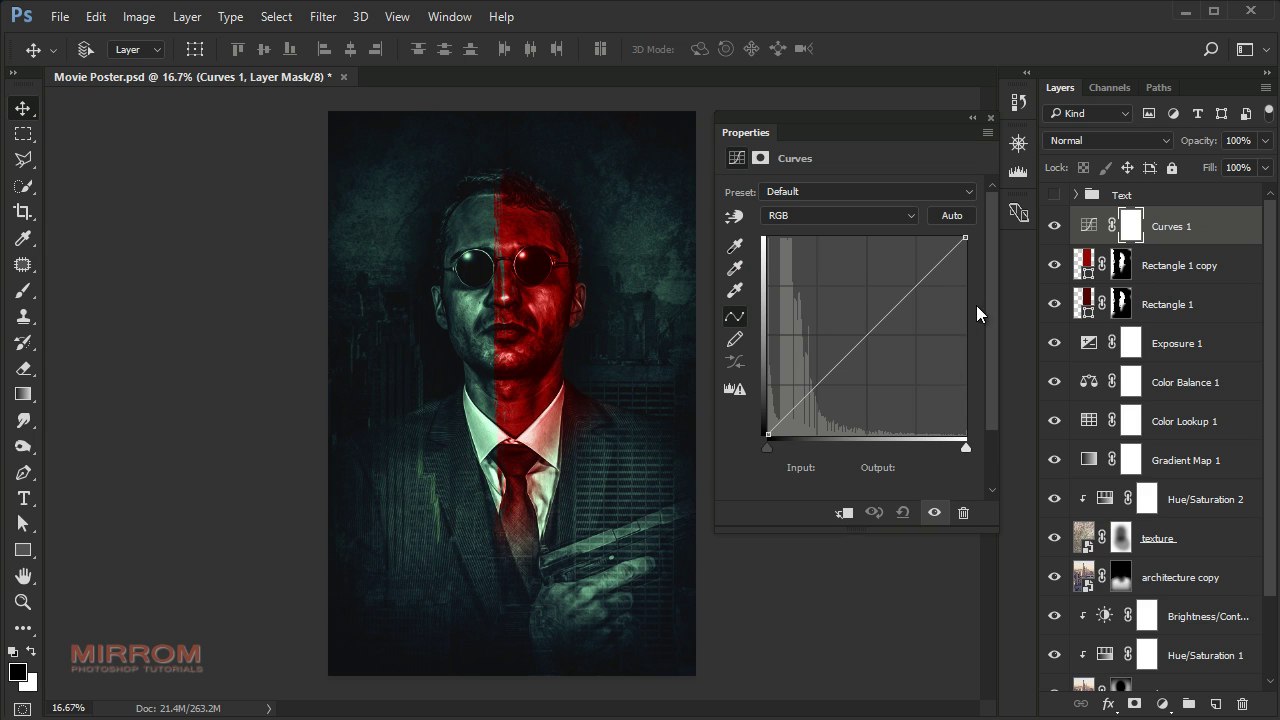
left_click_drag(966, 238, 993, 258)
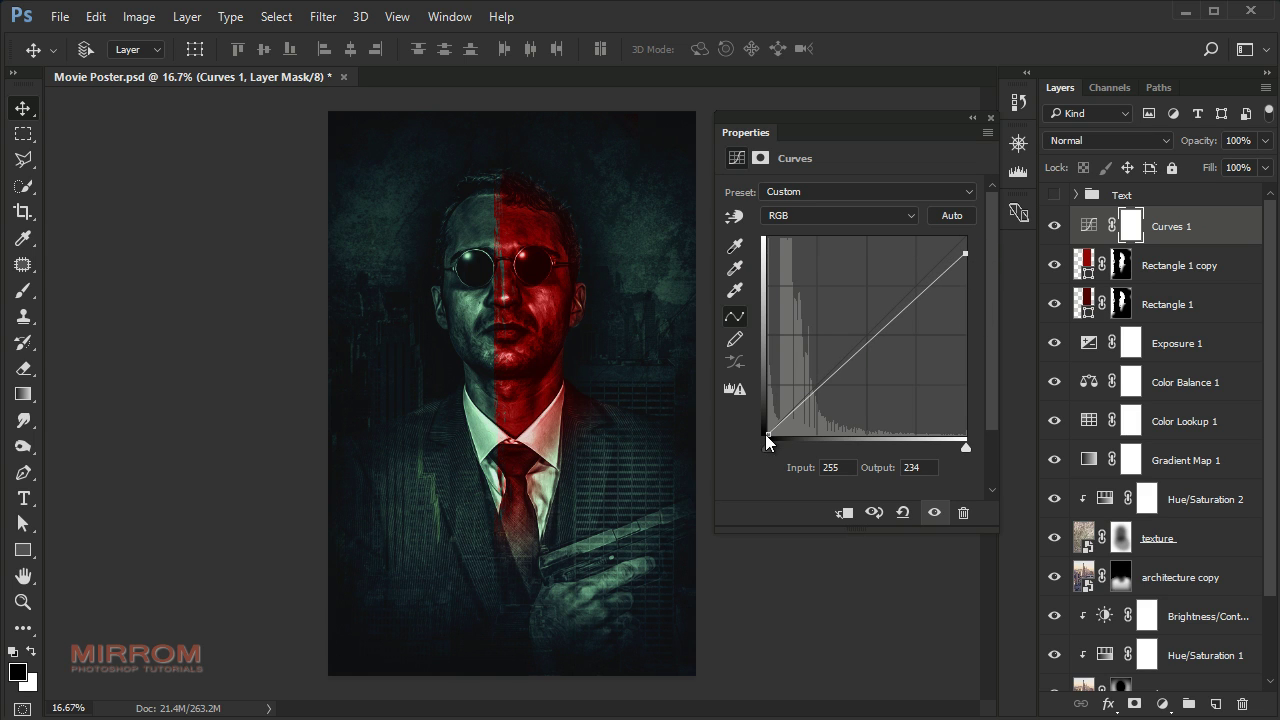
left_click_drag(767, 437, 743, 416)
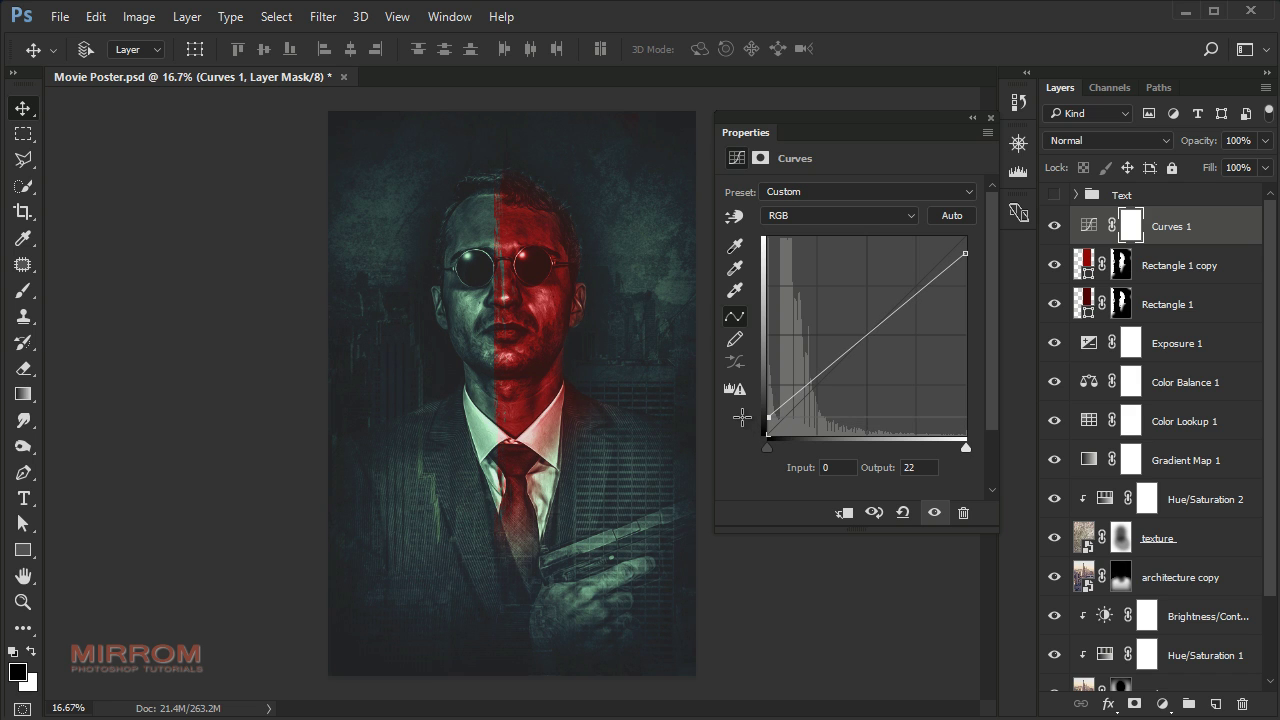
left_click_drag(867, 334, 867, 341)
left_click_drag(767, 417, 765, 424)
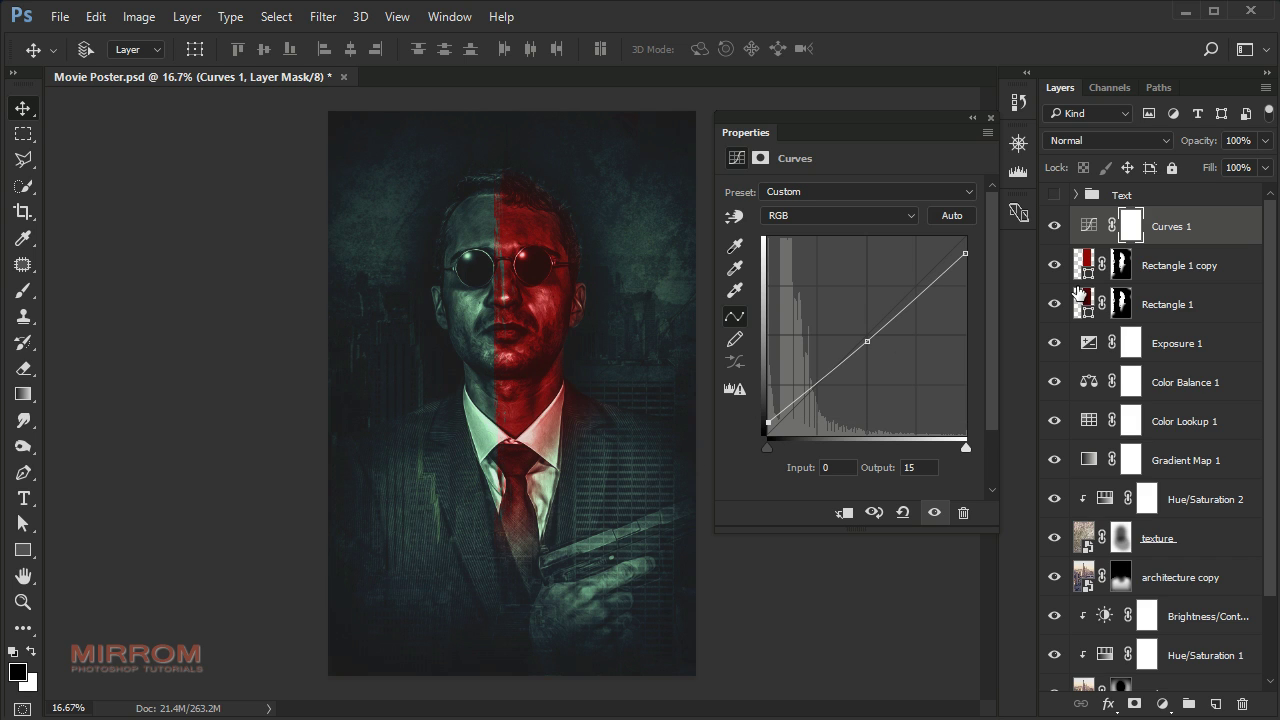
left_click(991, 118)
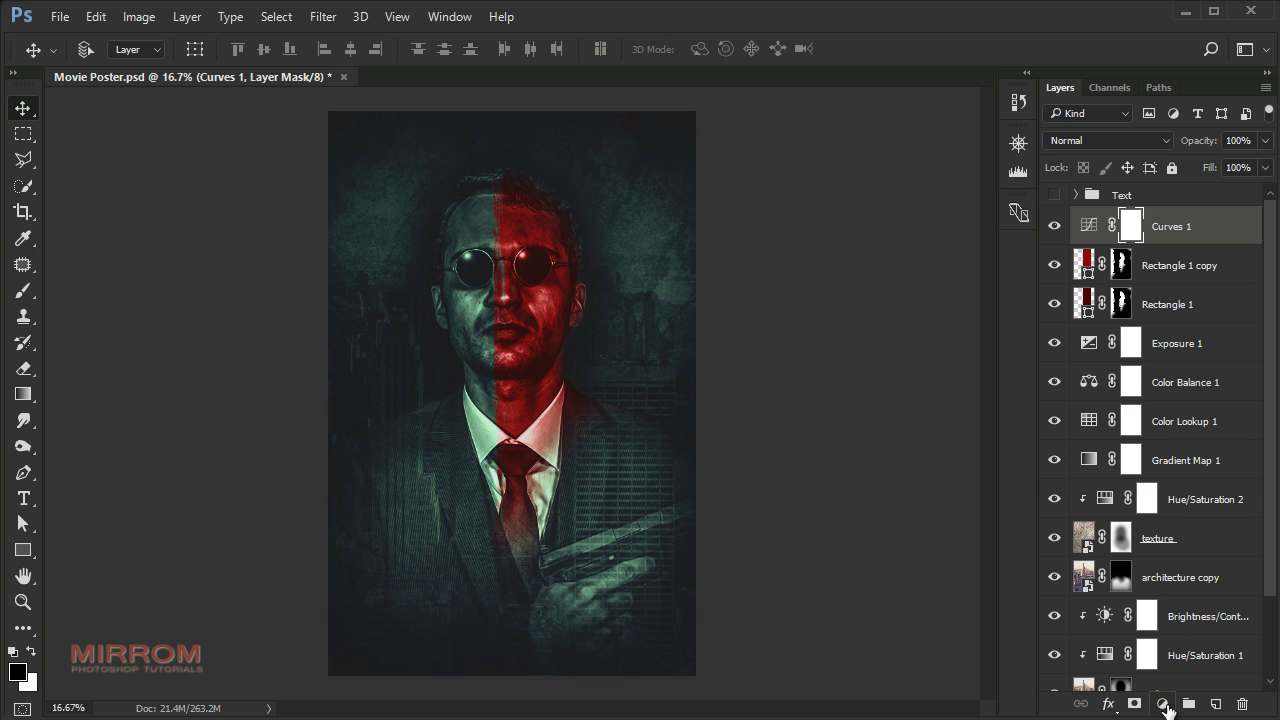
- Add Curves 2 with slightly lifted midtones, black input at 7 and white input at 247
left_click(1162, 704)
left_click(1171, 390)
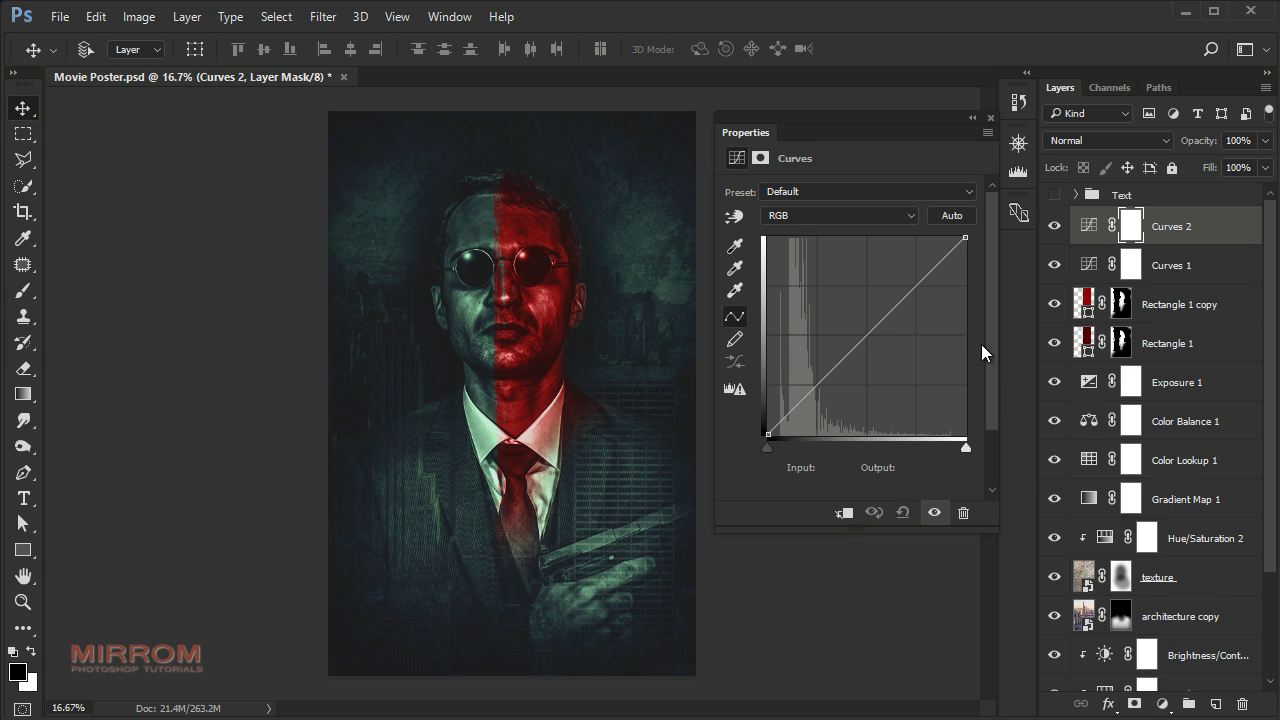
left_click_drag(866, 338, 863, 333)
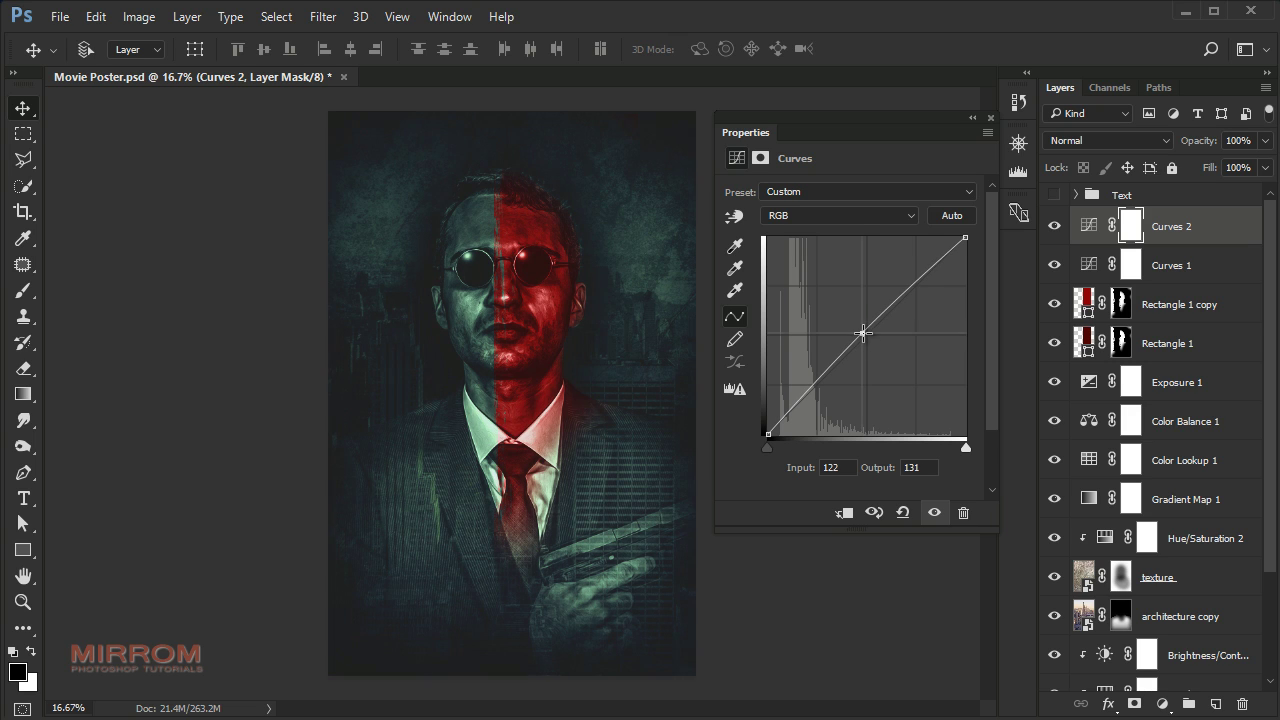
left_click_drag(863, 334, 864, 330)
left_click_drag(768, 435, 773, 435)
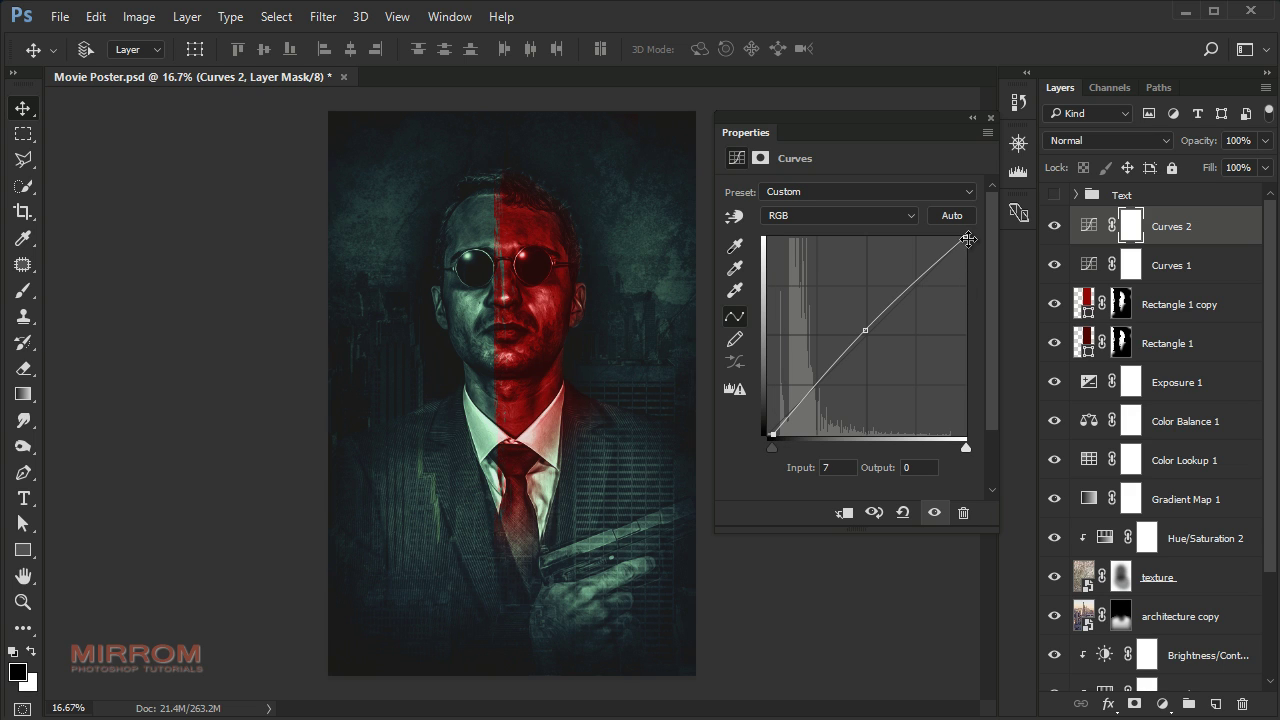
left_click_drag(968, 239, 961, 238)
key("Left")
key("Left")
key("Left")
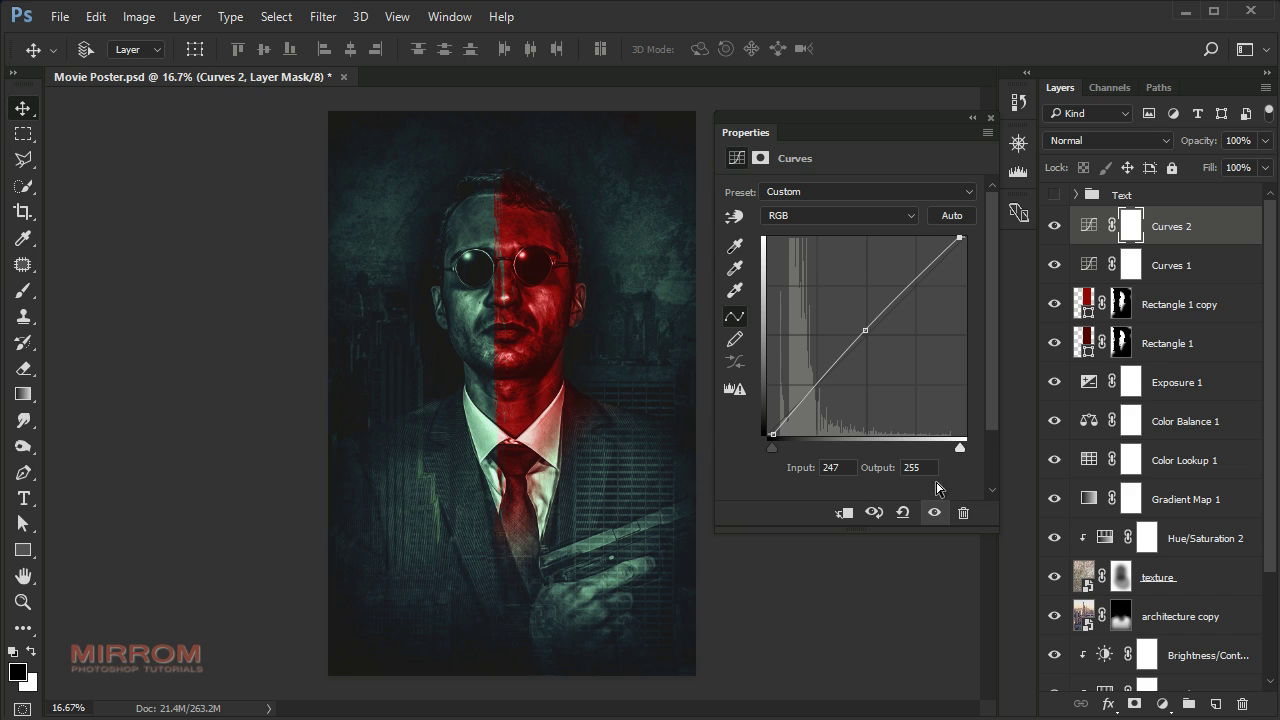
left_click(991, 118)
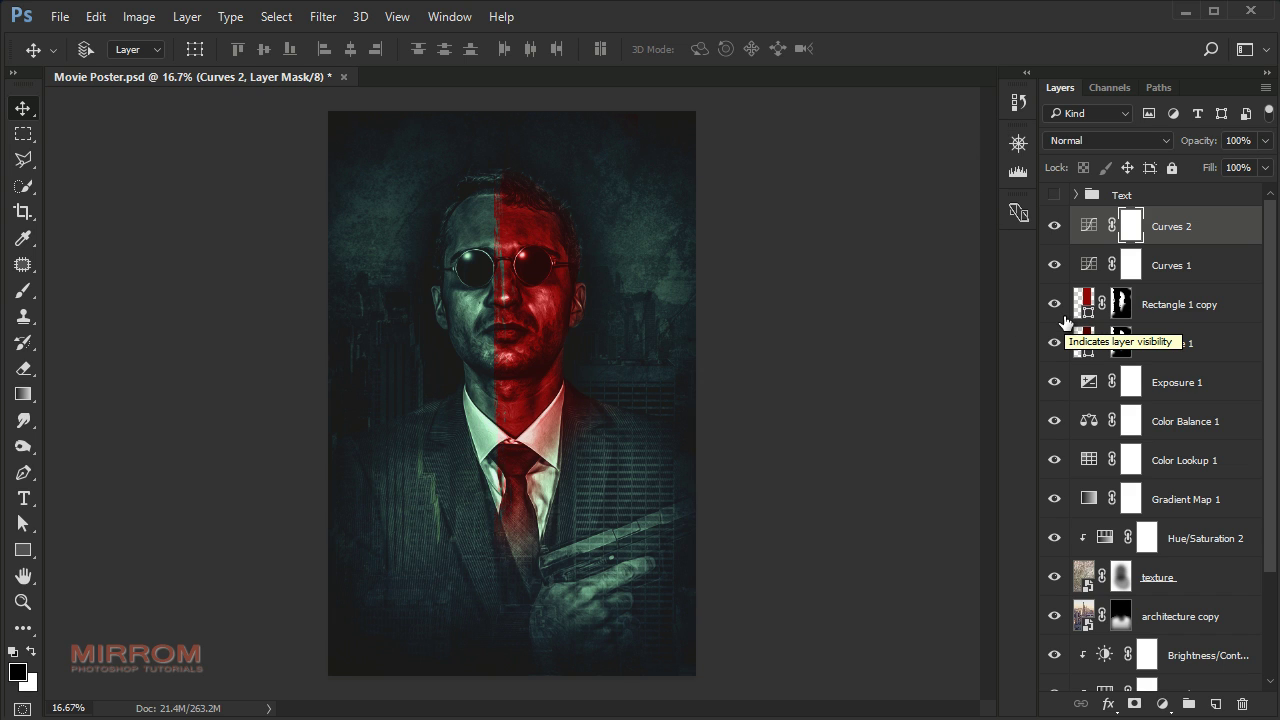
- Add a Gradient Map with a black left stop and a #999999 grey stop at 50%
left_click(1162, 704)
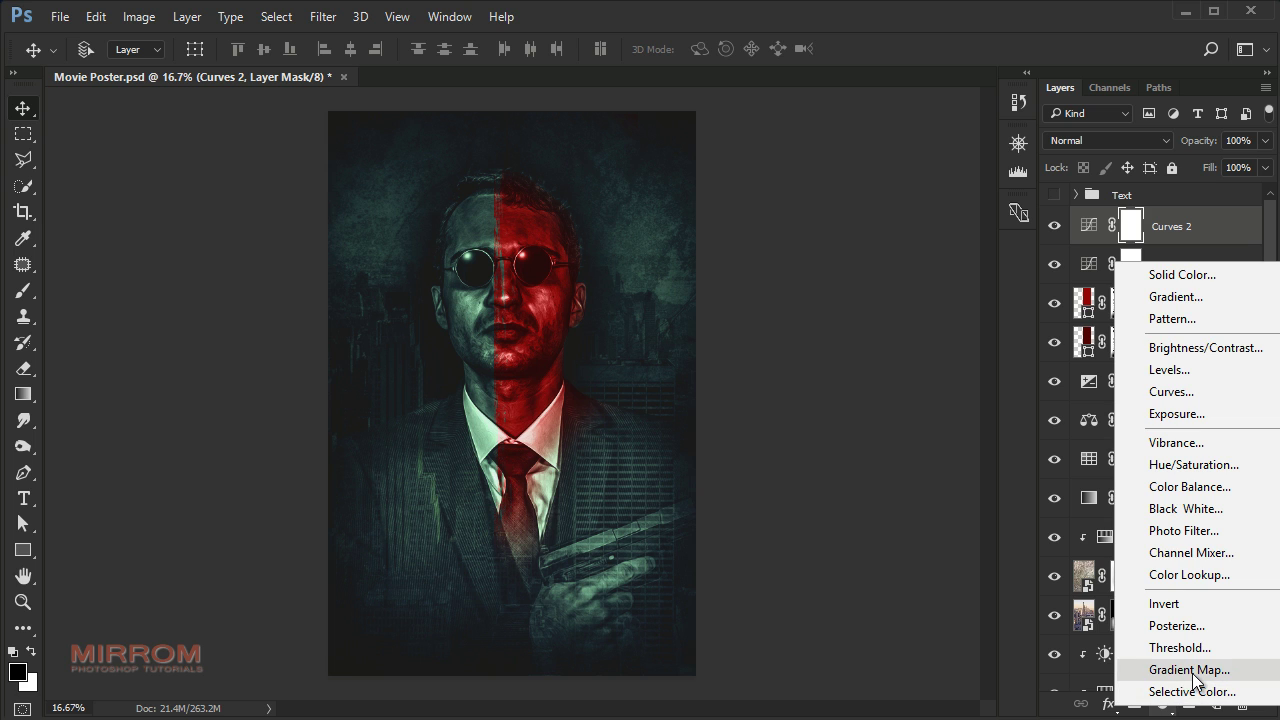
left_click(1190, 670)
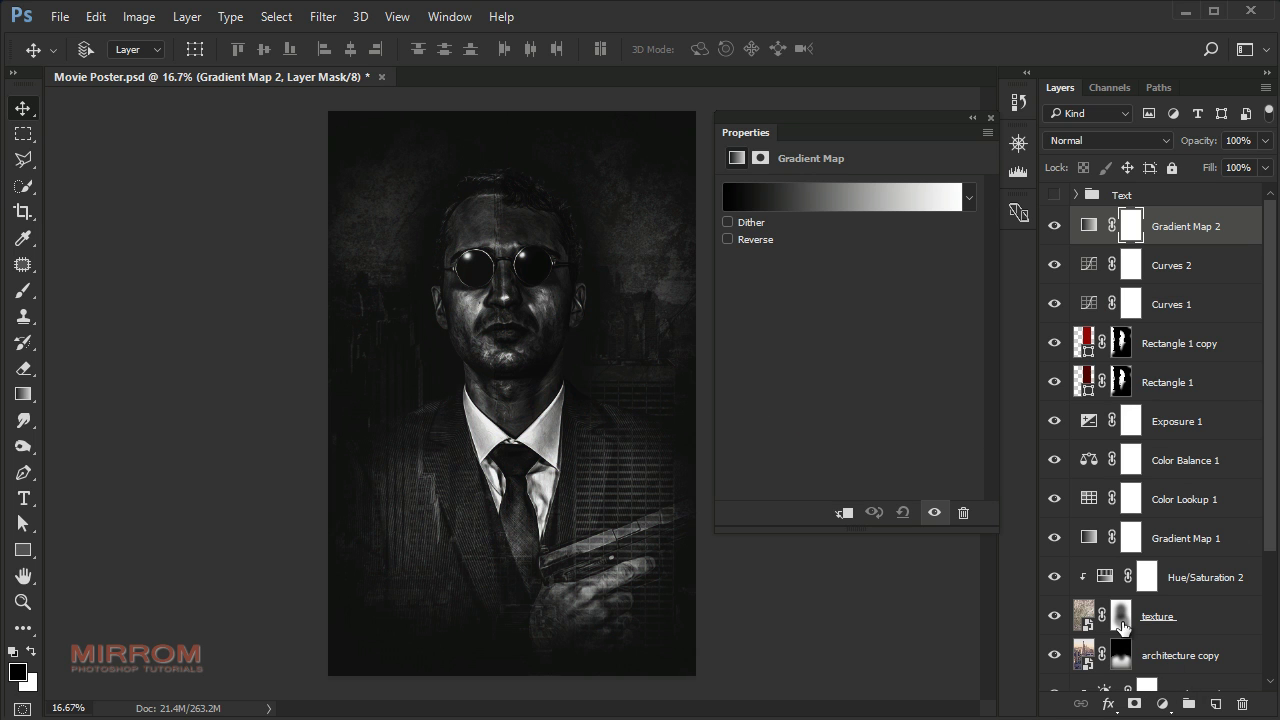
left_click(844, 205)
left_click(747, 426)
left_click(838, 505)
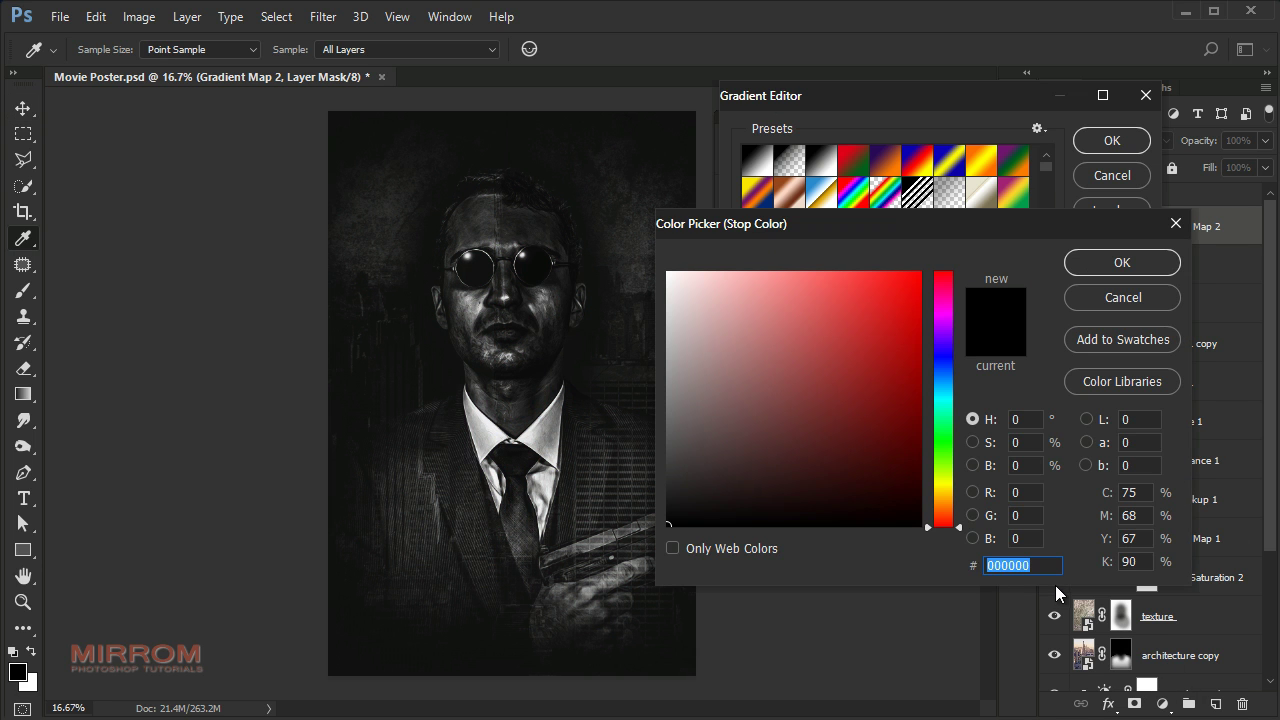
left_click(1121, 263)
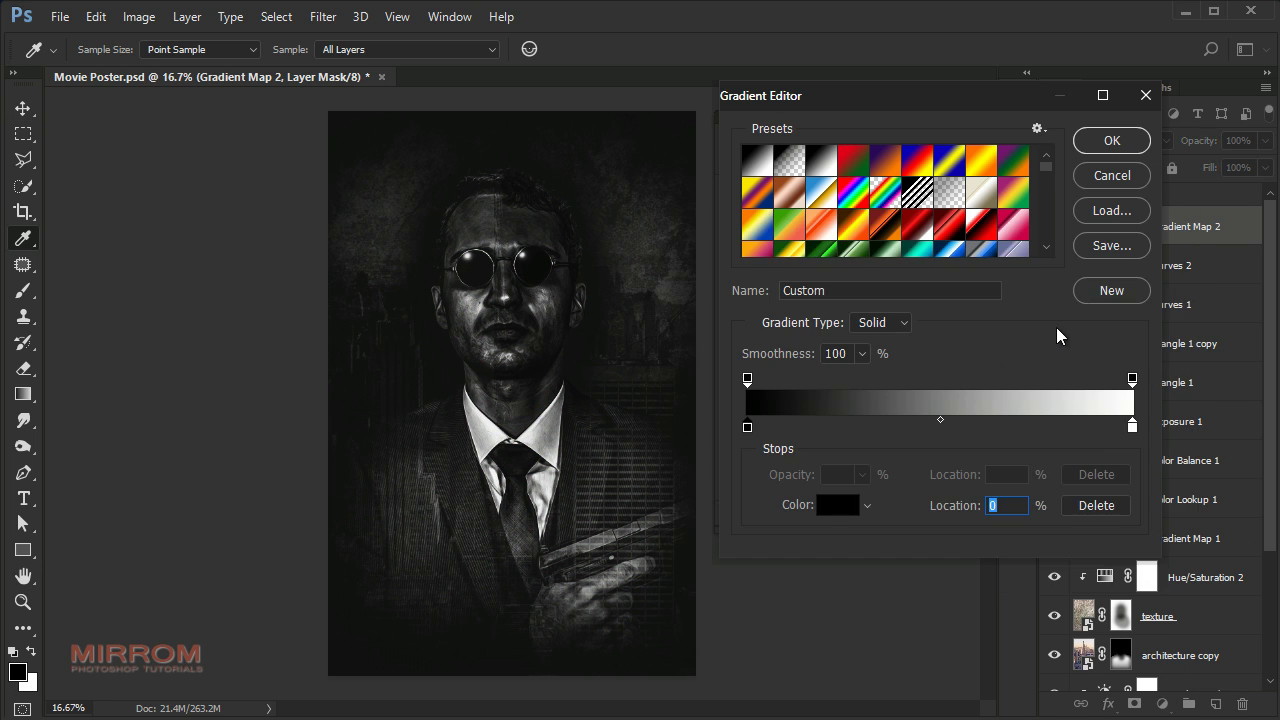
left_click(939, 427)
left_click(838, 505)
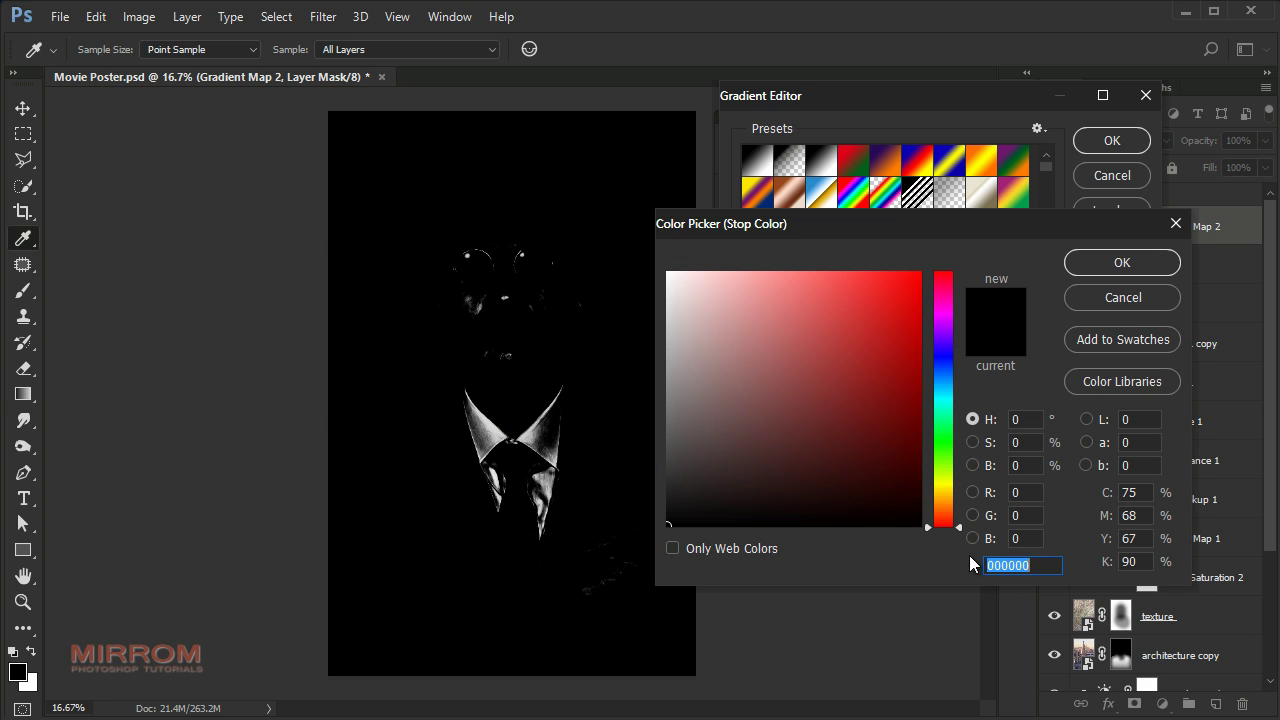
type("999999")
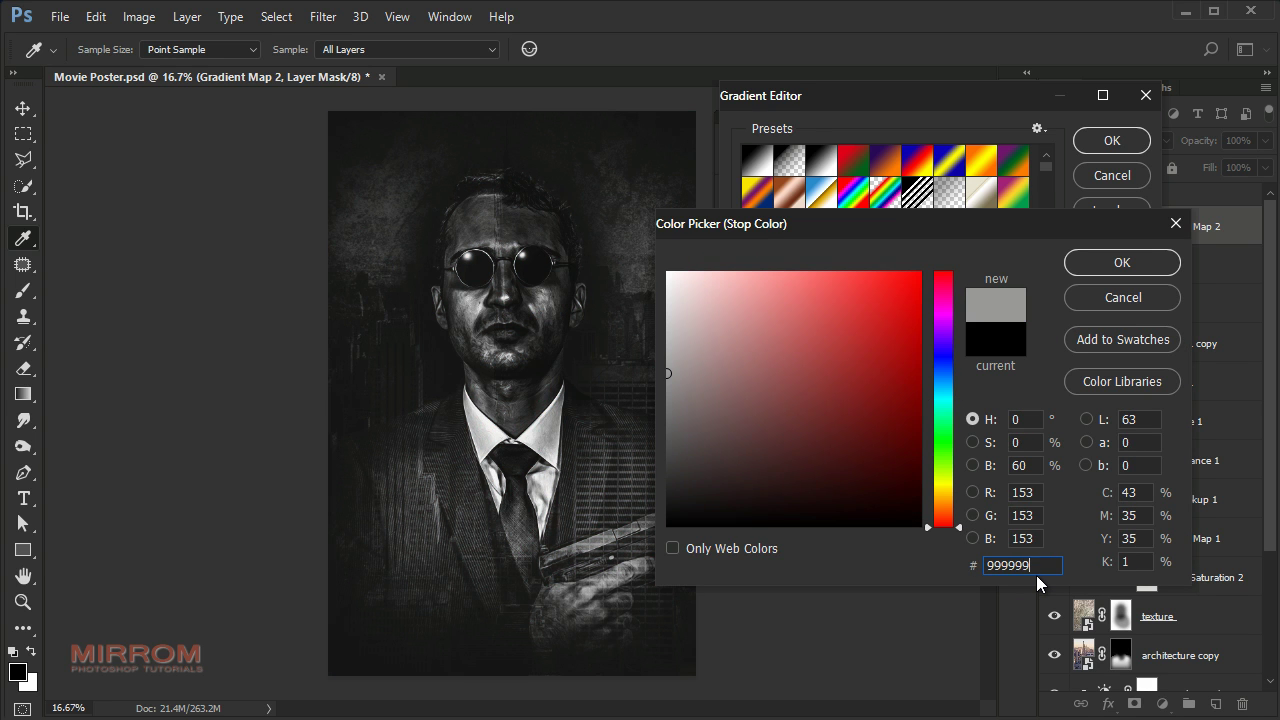
left_click(975, 567)
left_click(1121, 266)
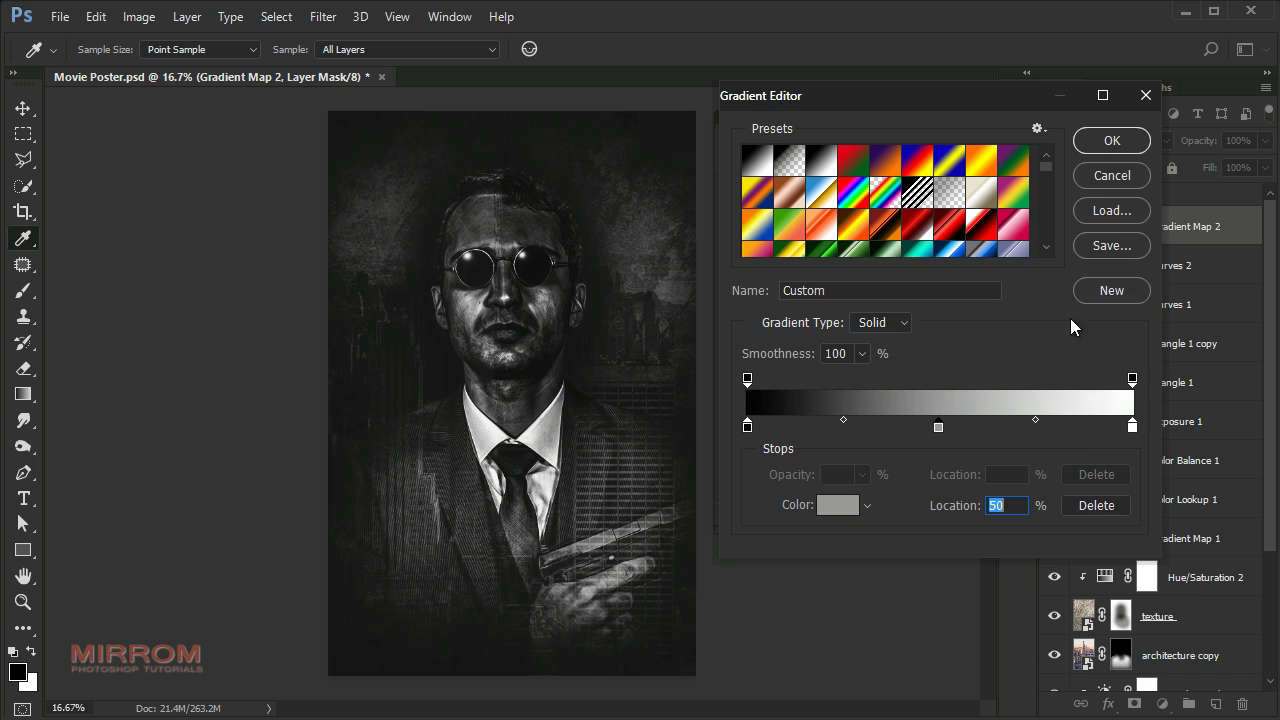
- Make the right gradient stop black to finish the black-grey-black gradient
left_click(1132, 428)
left_click(848, 505)
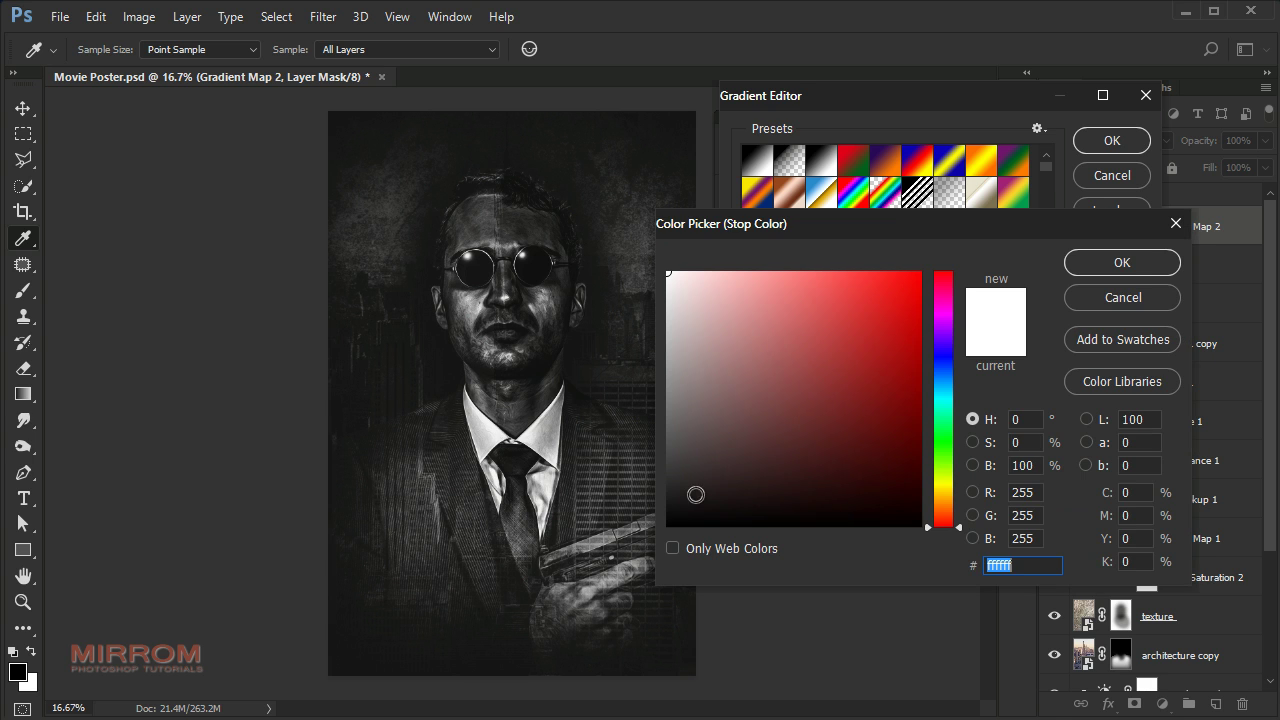
type("000000")
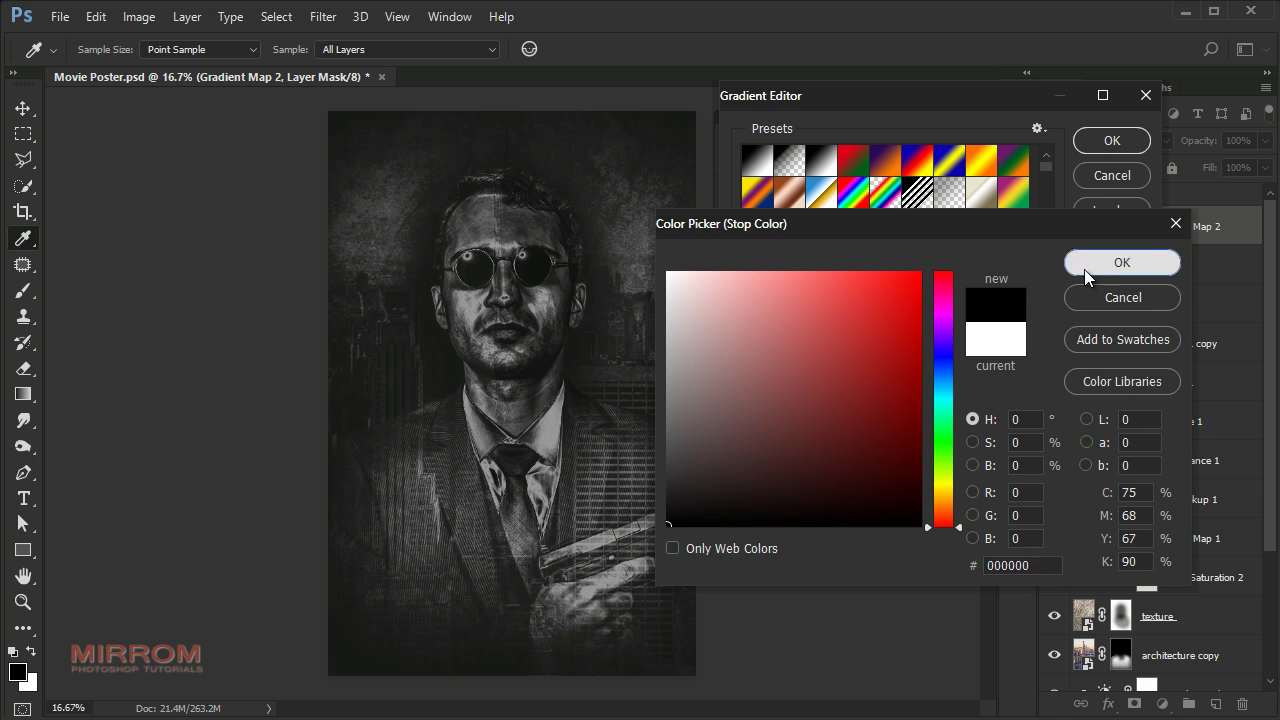
left_click(1090, 266)
left_click(1112, 141)
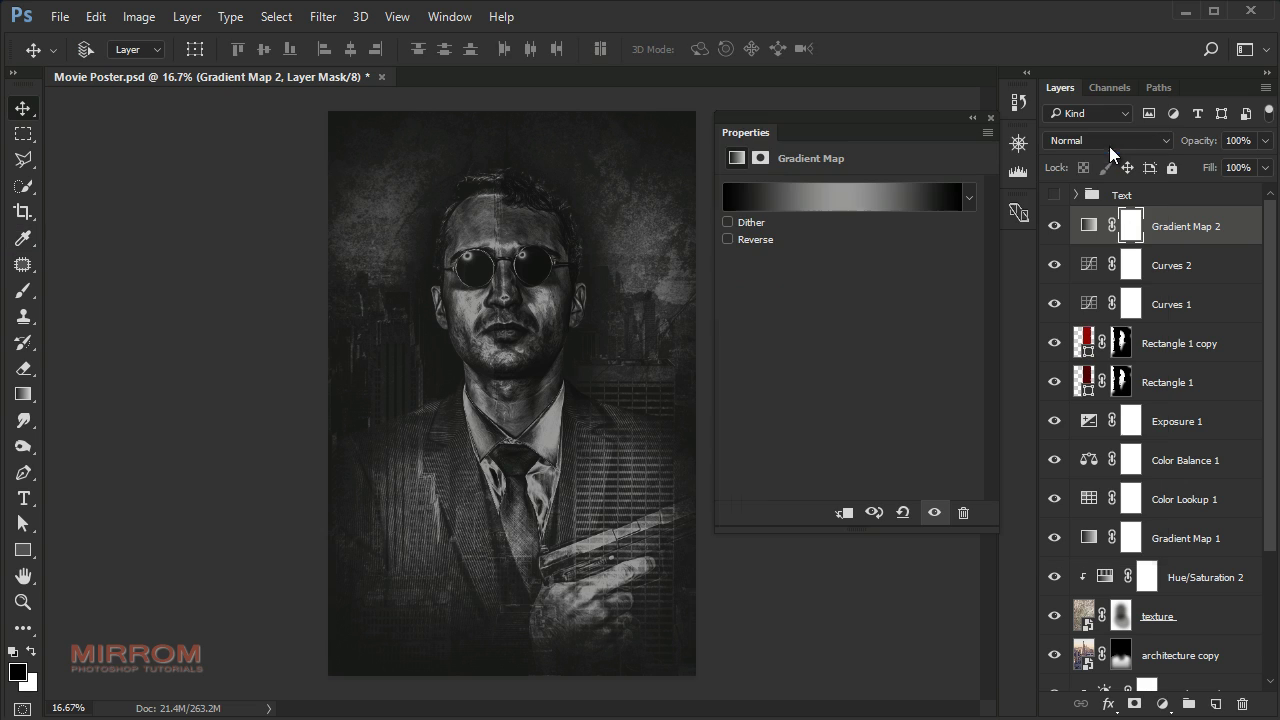
- Set Gradient Map 2 to Color Dodge blend mode at 75% opacity
left_click(1018, 142)
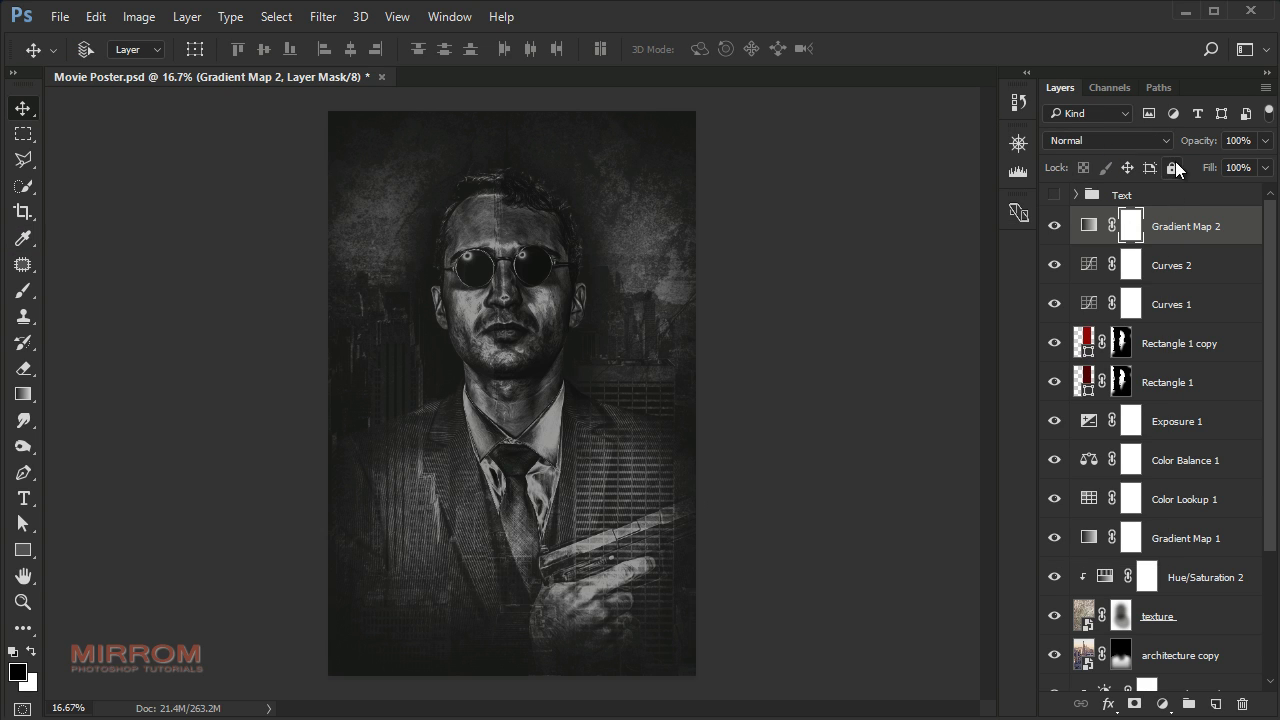
left_click(1108, 140)
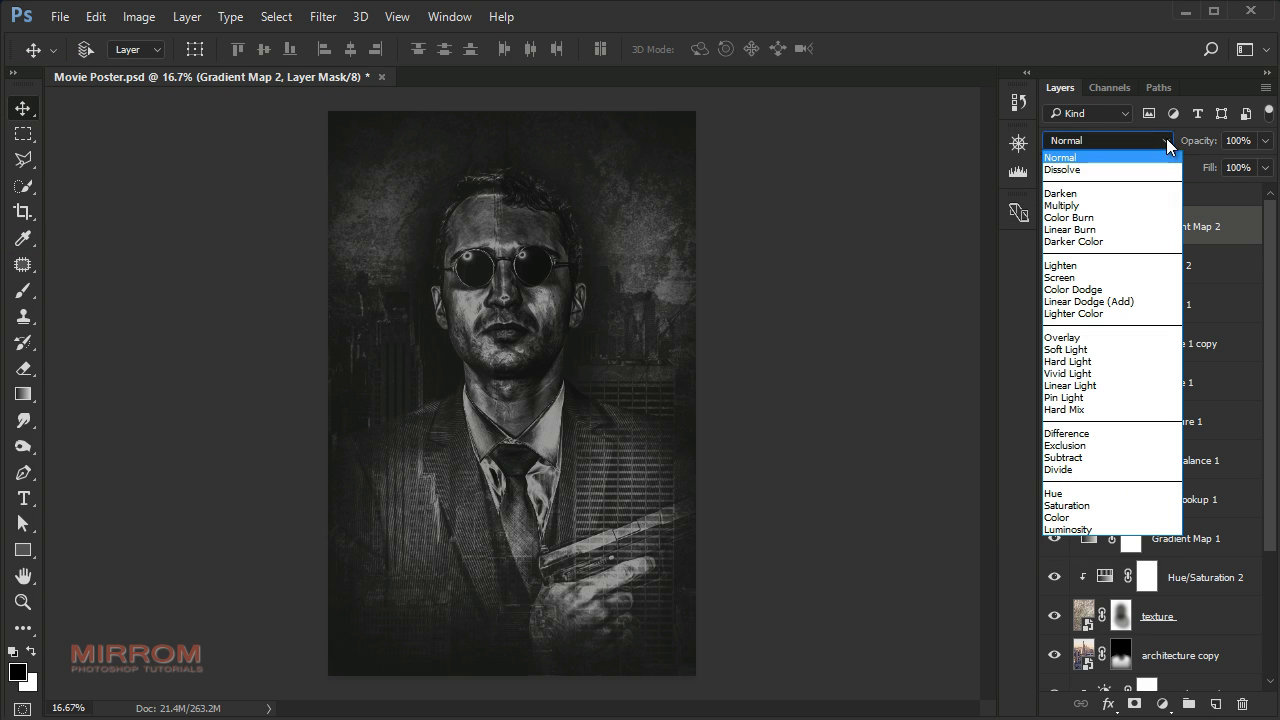
left_click(1138, 289)
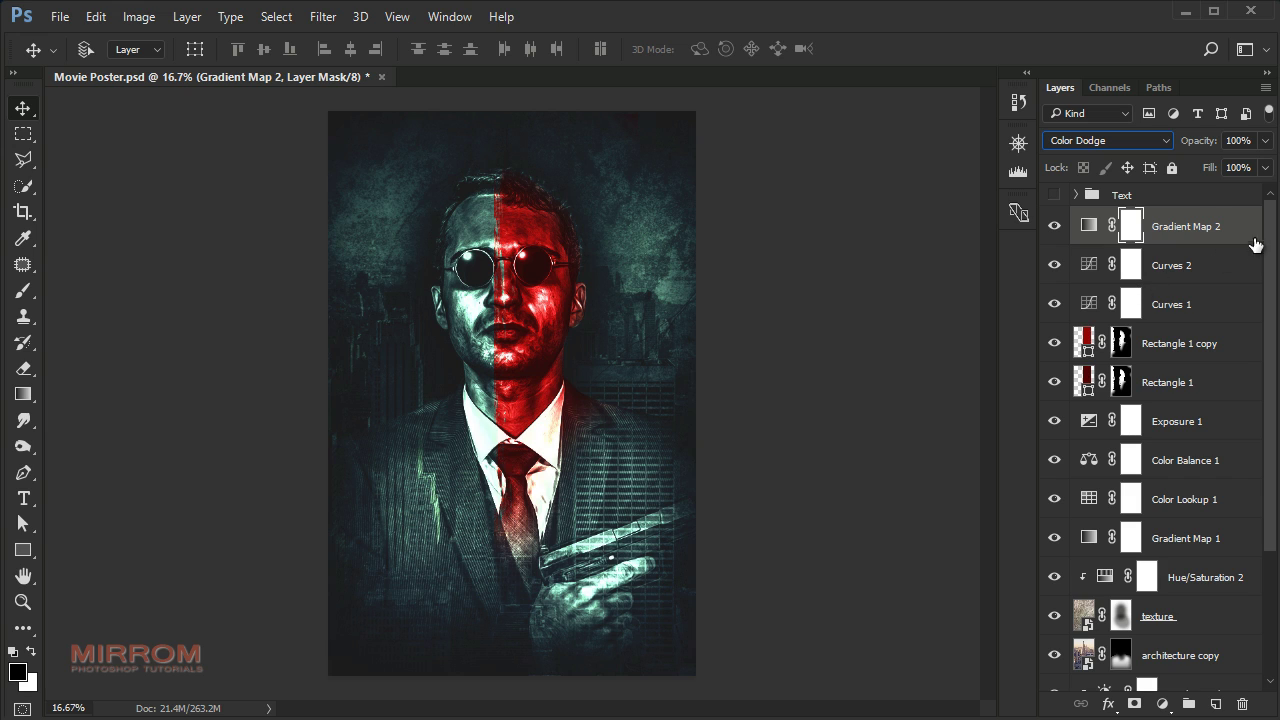
left_click(1263, 141)
left_click_drag(1266, 163, 1241, 168)
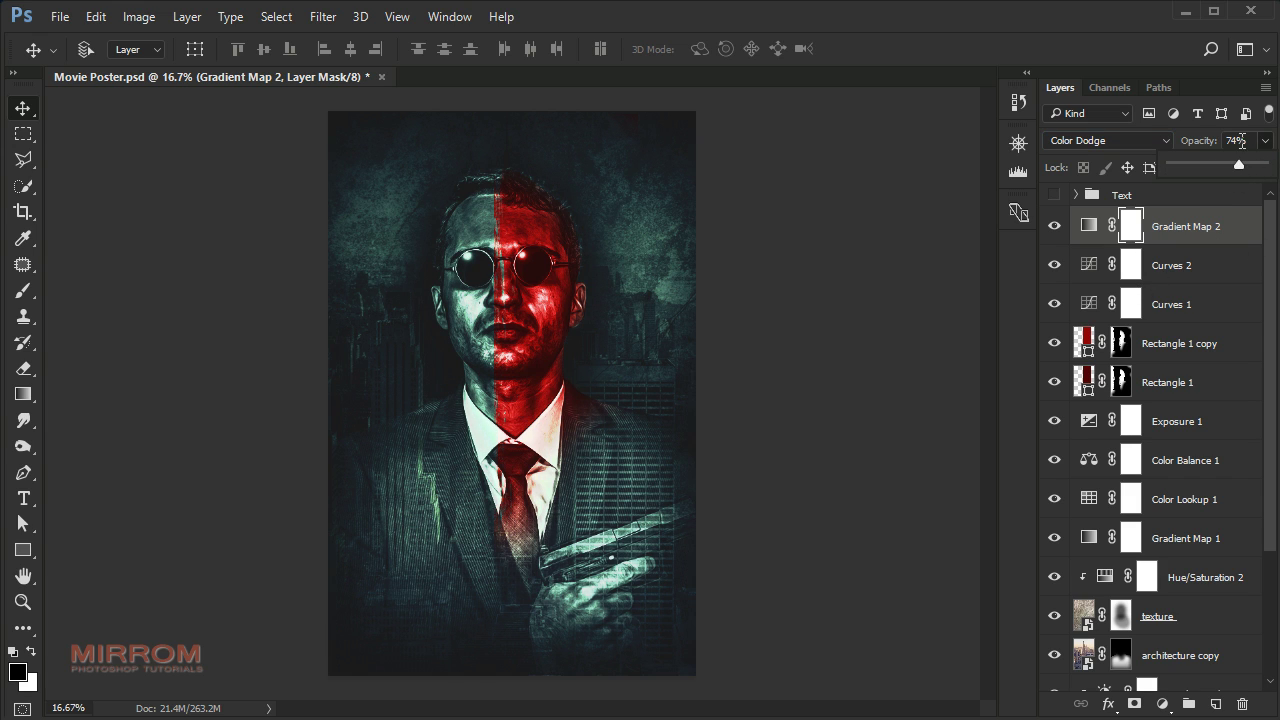
left_click(1240, 140)
type("75")
key("Return")
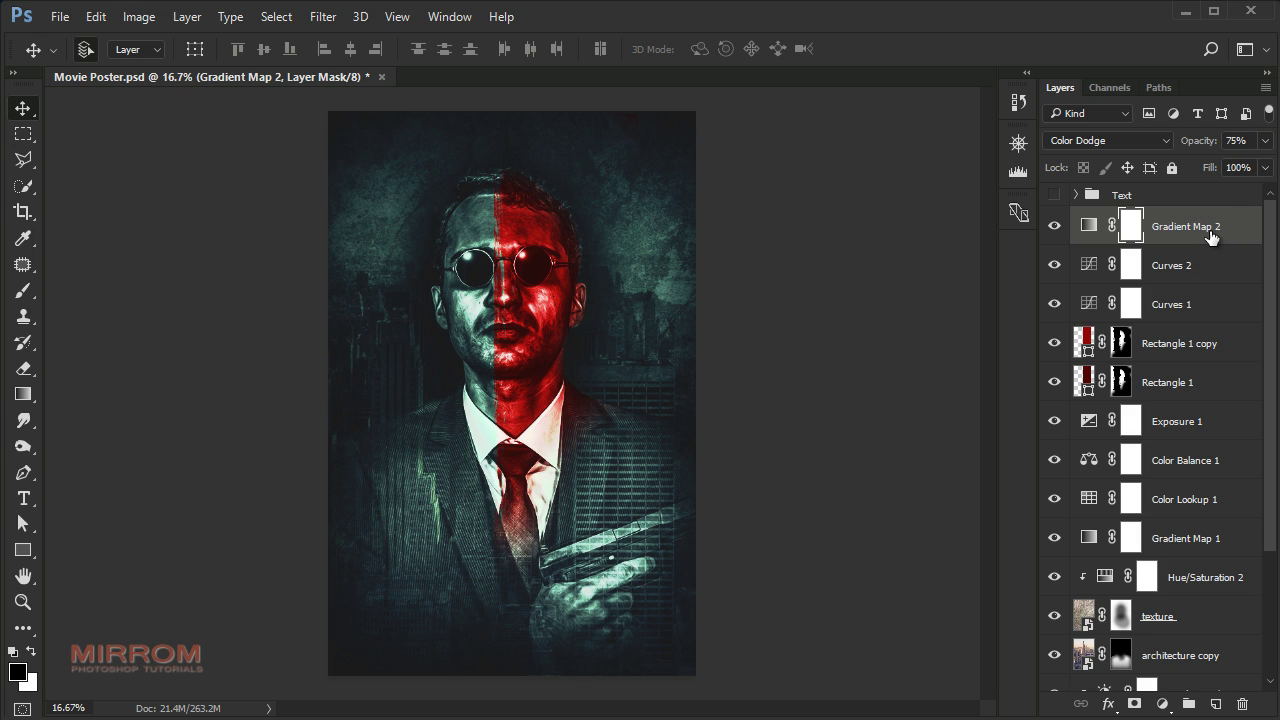
left_click_drag(1211, 234, 1208, 231)
- Stamp all visible layers into Layer 1, apply Sharpen More, and show the Text group
key("ctrl+shift+alt+e")
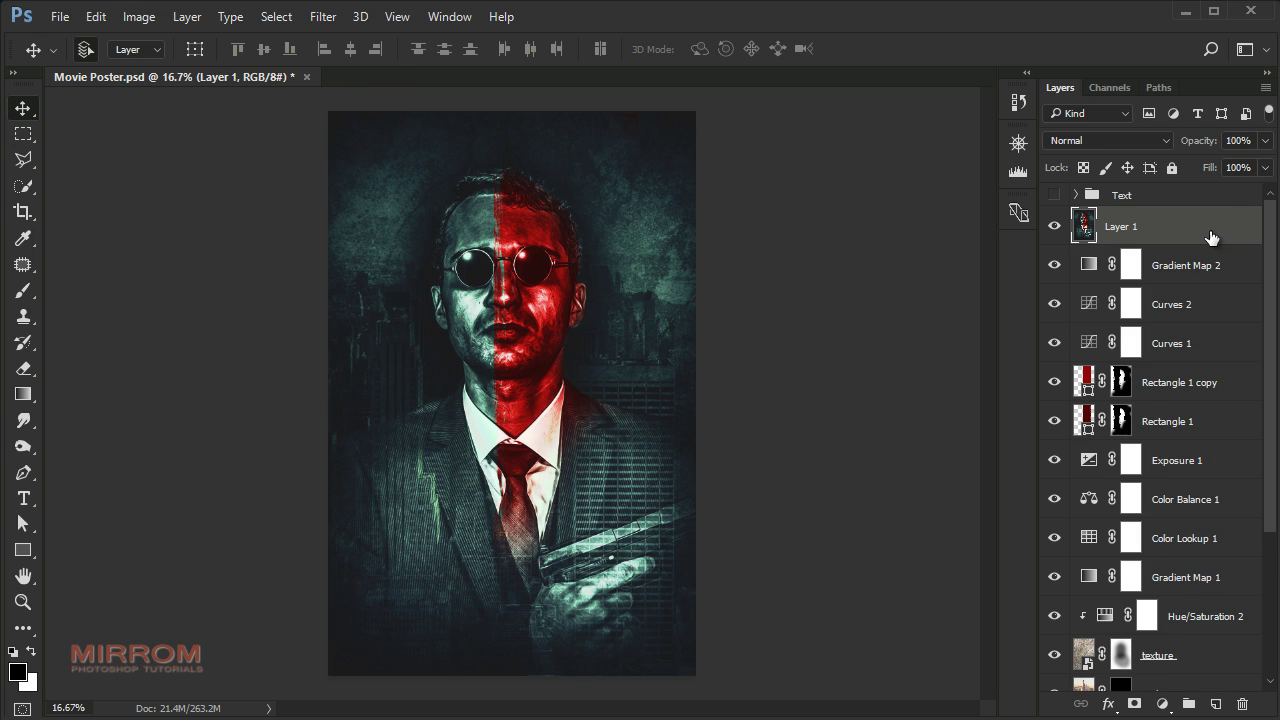
left_click(330, 16)
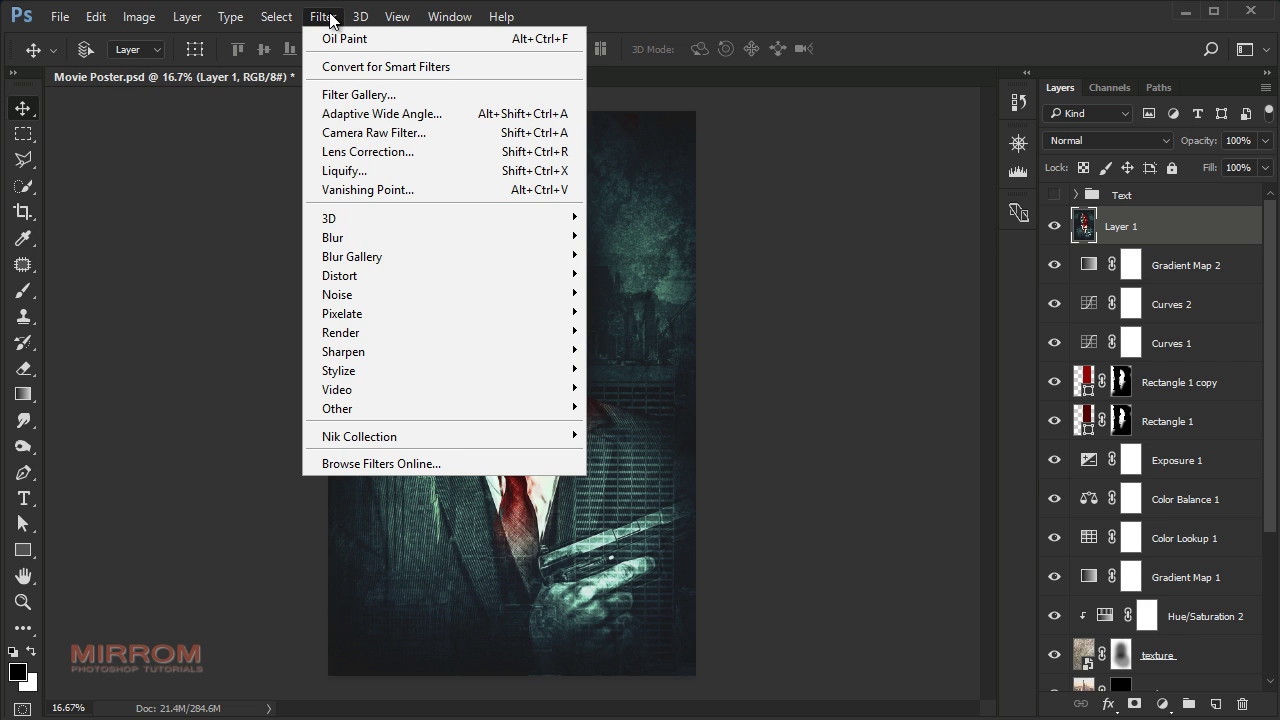
mouse_move(338, 370)
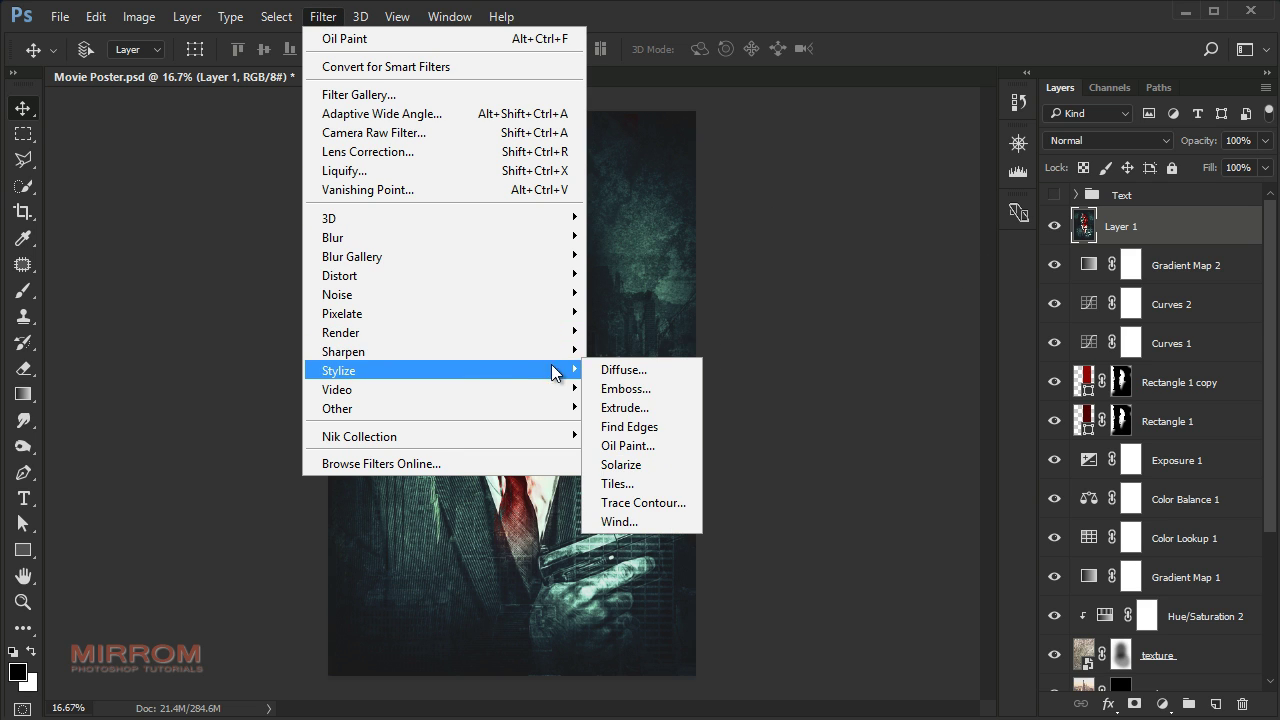
left_click(678, 418)
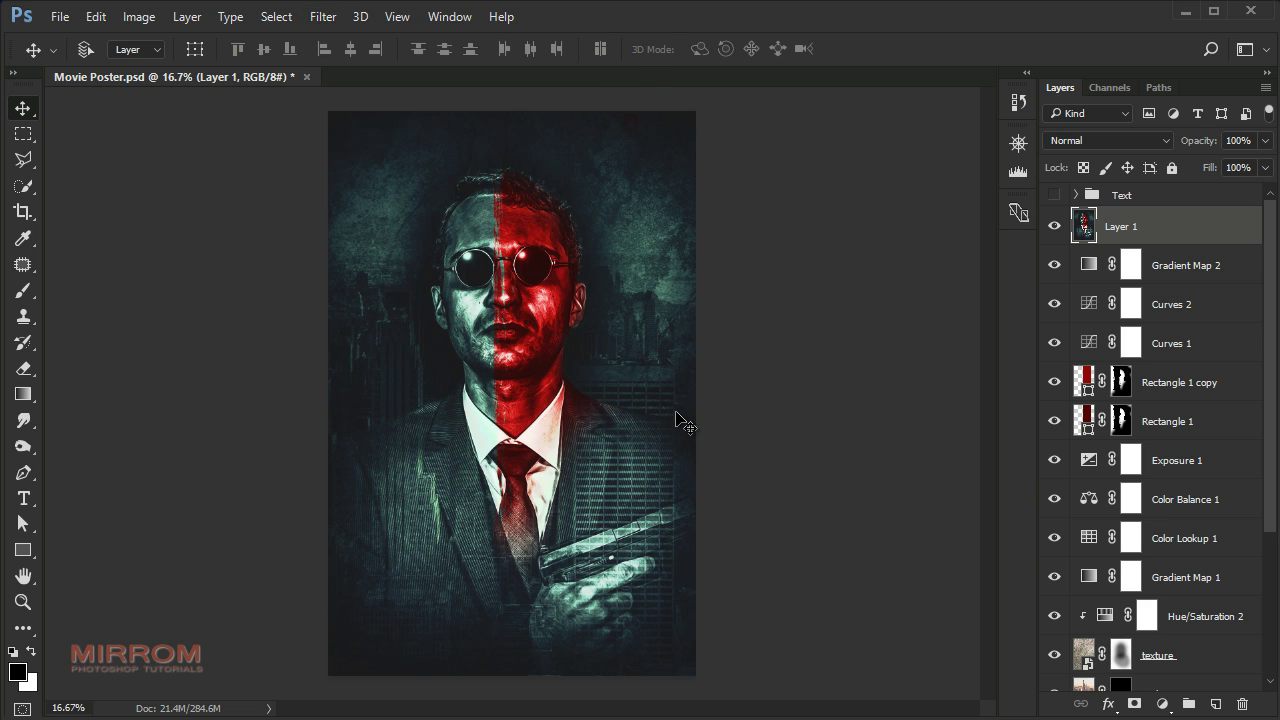
left_click(1054, 195)
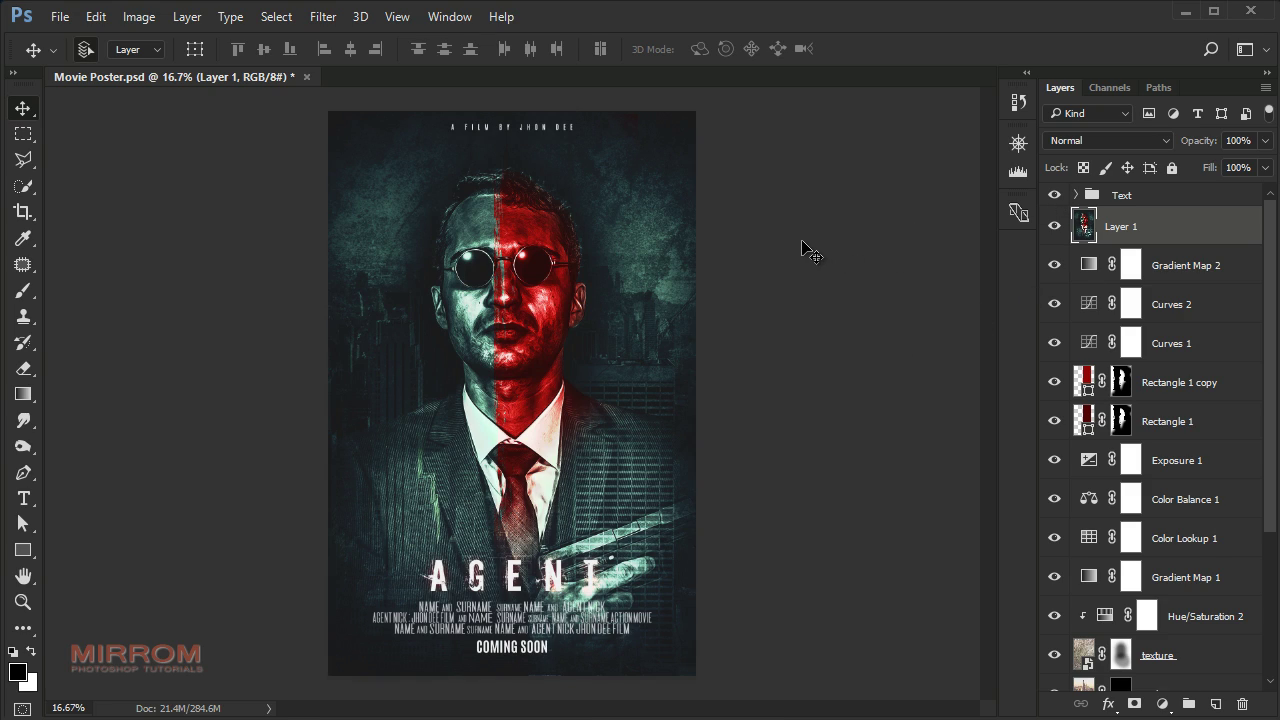
key("ctrl+plus")
key("ctrl+plus")
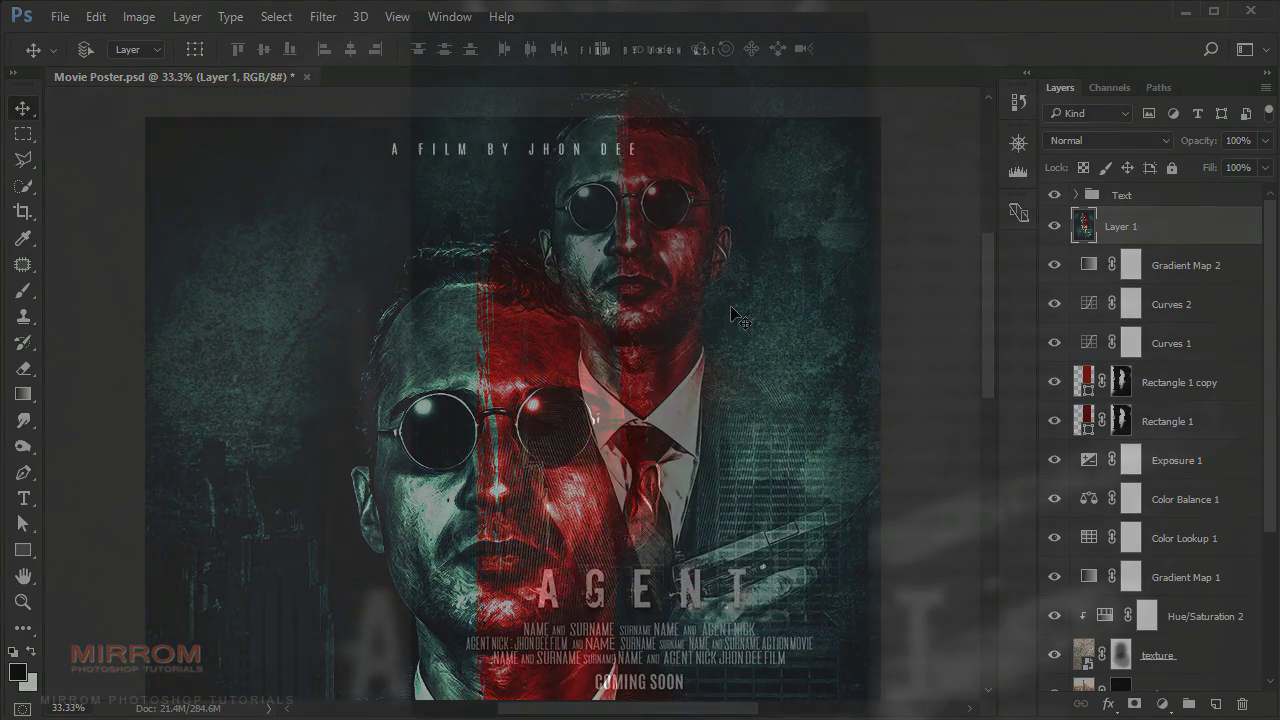